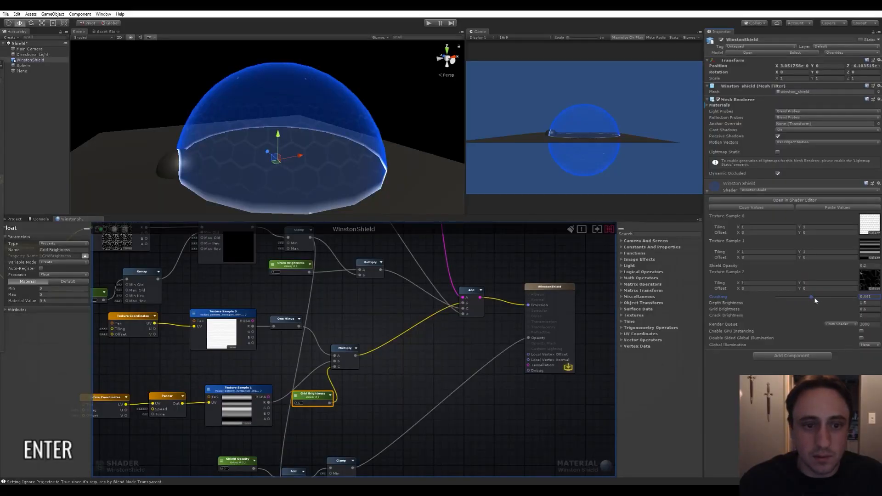
# Raise the Cracking value of the Winston Shield material.
pyautogui.moveTo(811, 297); pyautogui.dragTo(839, 302)
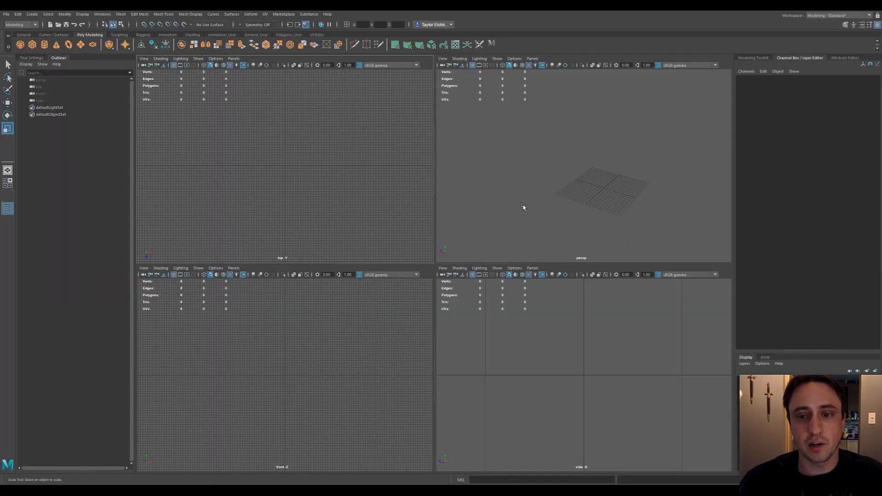
# Switch to Maya, enlarge the perspective view to a single pane and create a polygon sphere at the origin.
pyautogui.press('space')
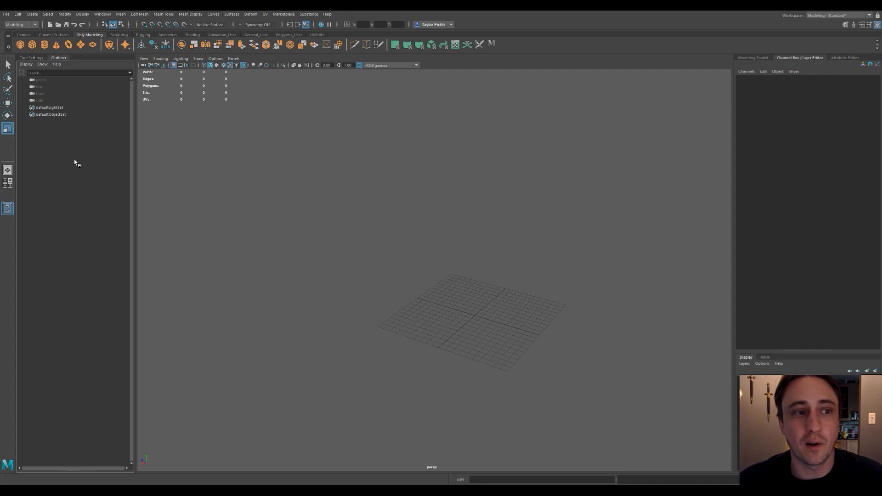
pyautogui.click(20, 44)
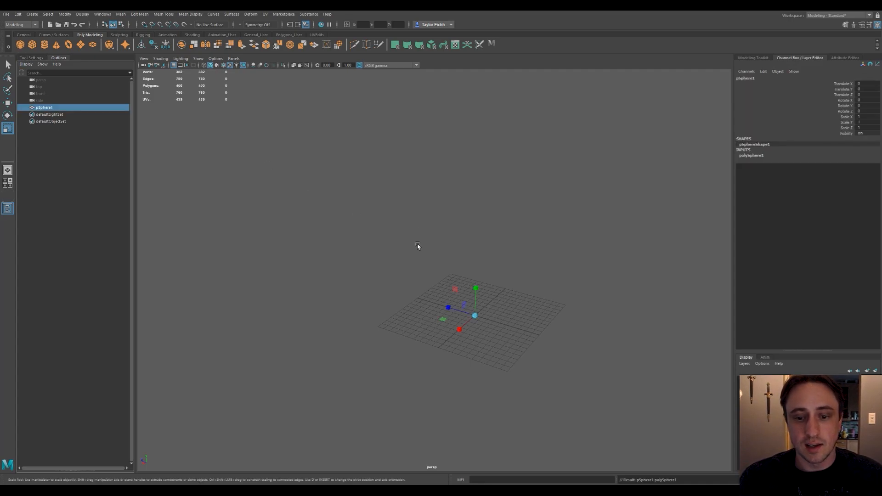
pyautogui.scroll(5, 501, 304)
pyautogui.keyDown('alt'); pyautogui.moveTo(532, 288); pyautogui.dragTo(470, 255, button='middle'); pyautogui.keyUp('alt')
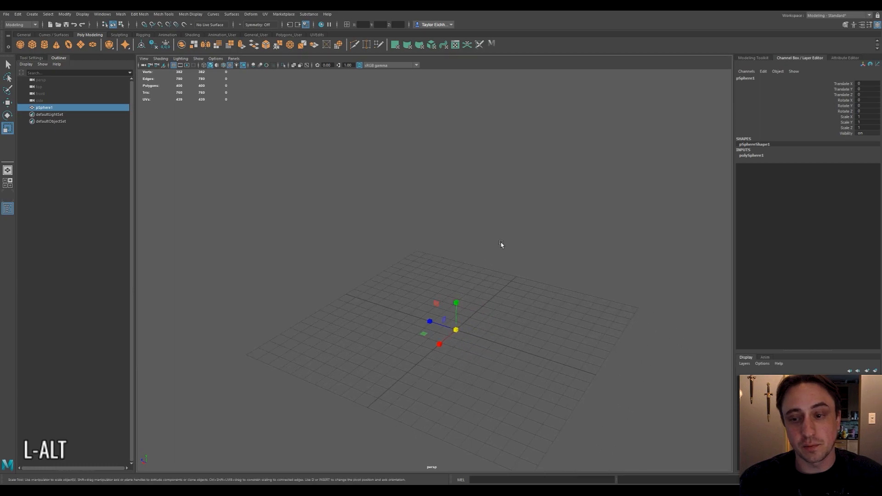
# Set the polygon sphere's radius to 300.
pyautogui.click(838, 60)
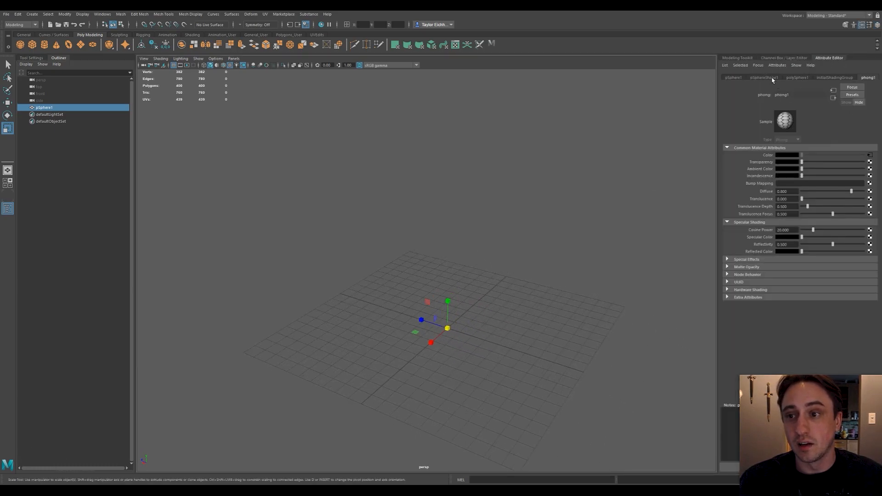
pyautogui.click(797, 78)
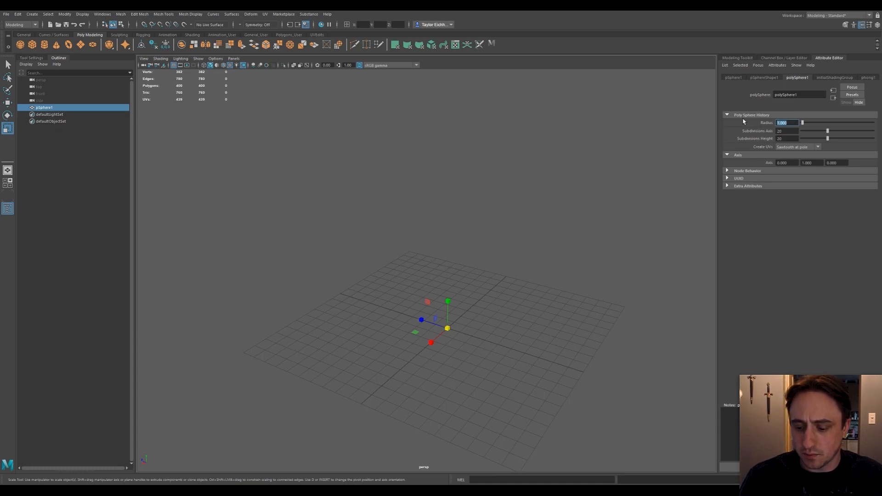
pyautogui.write('00')
pyautogui.press('Return')
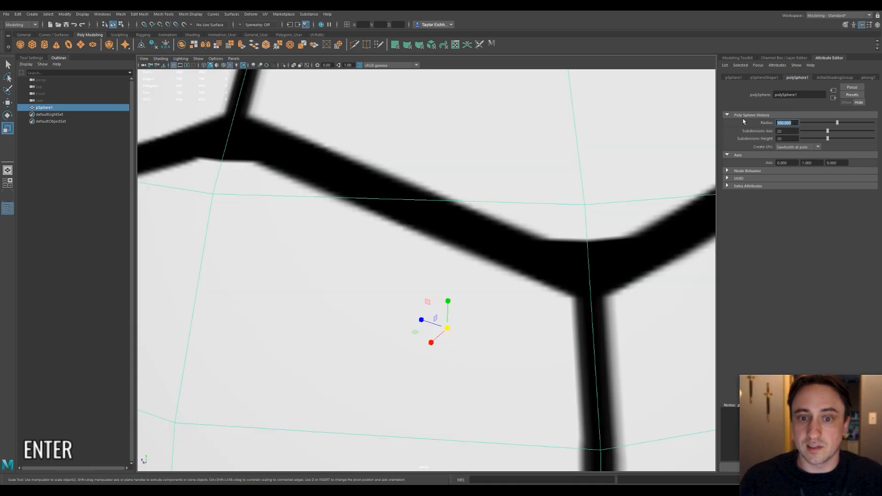
# Examine the hexagon texture around the whole enlarged sphere and deselect it.
pyautogui.scroll(-5, 676, 123)
pyautogui.scroll(-3, 503, 200)
pyautogui.keyDown('alt'); pyautogui.moveTo(351, 224); pyautogui.dragTo(666, 239); pyautogui.keyUp('alt')
pyautogui.scroll(2, 597, 243)
pyautogui.keyDown('alt'); pyautogui.moveTo(522, 248); pyautogui.dragTo(450, 262); pyautogui.keyUp('alt')
pyautogui.keyDown('alt'); pyautogui.moveTo(367, 213); pyautogui.dragTo(432, 182); pyautogui.keyUp('alt')
pyautogui.keyDown('alt'); pyautogui.moveTo(378, 169); pyautogui.dragTo(413, 178); pyautogui.keyUp('alt')
pyautogui.keyDown('alt'); pyautogui.moveTo(205, 161); pyautogui.dragTo(257, 172); pyautogui.keyUp('alt')
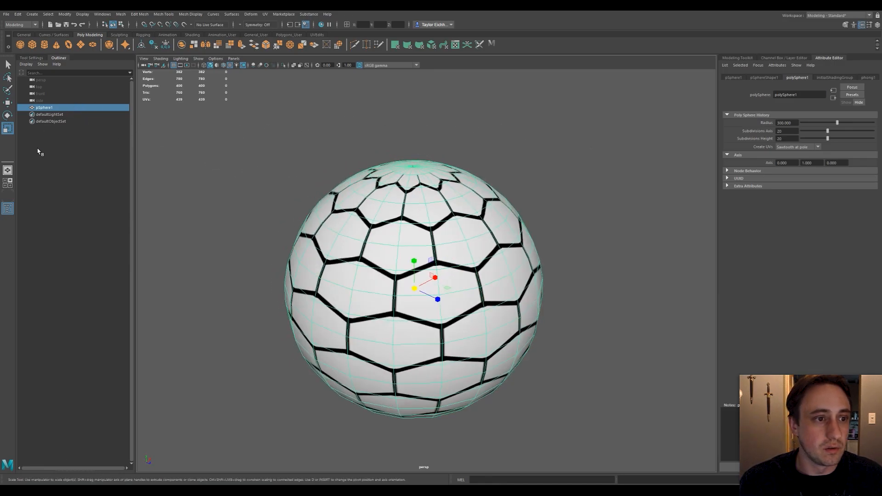
pyautogui.click(225, 173)
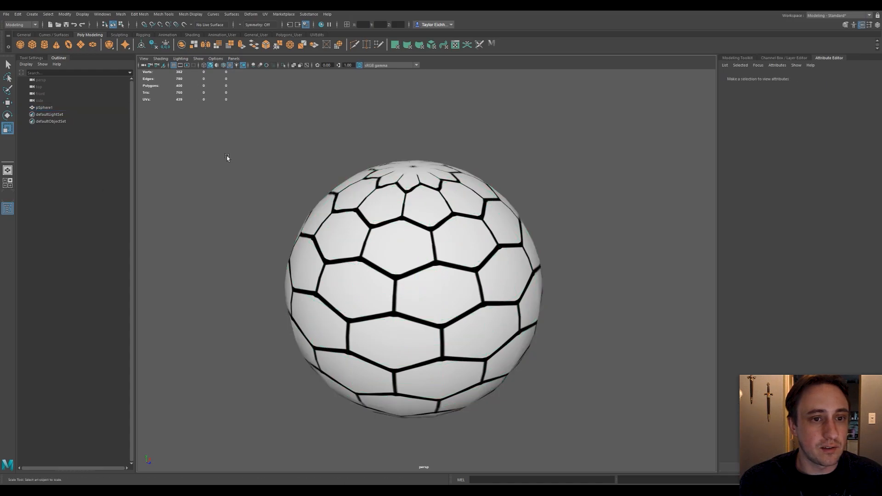
# Show the sphere's UV layout in the UV Editor and bring up its phong material attributes.
pyautogui.click(190, 14)
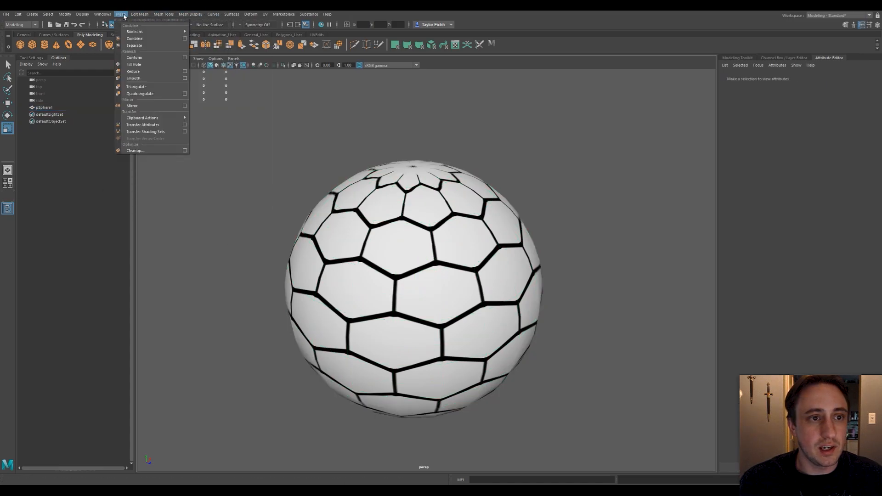
pyautogui.moveTo(113, 39)
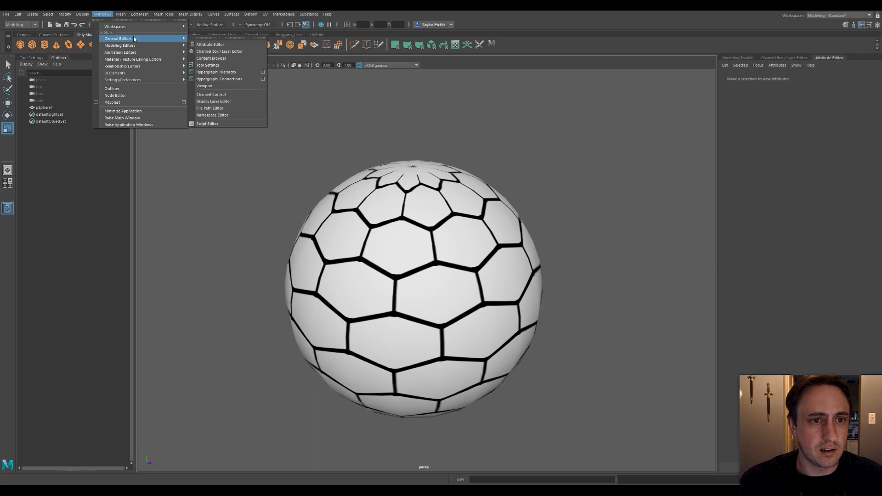
pyautogui.moveTo(138, 45)
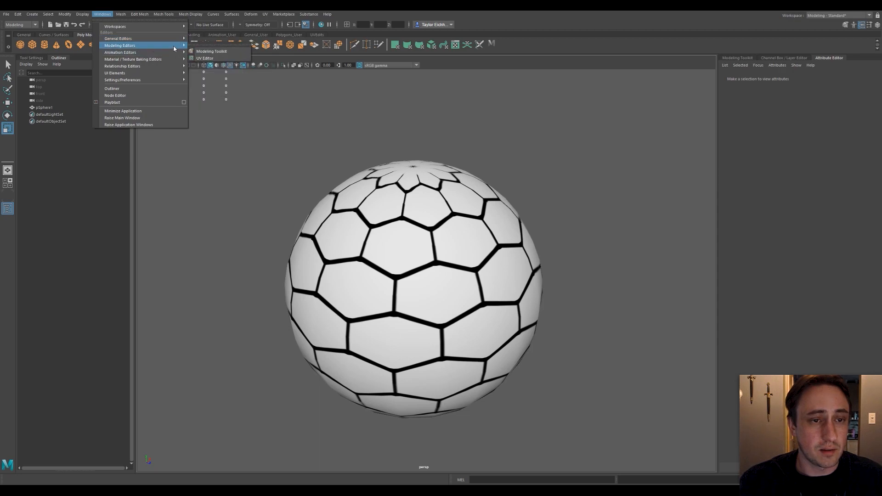
pyautogui.click(210, 58)
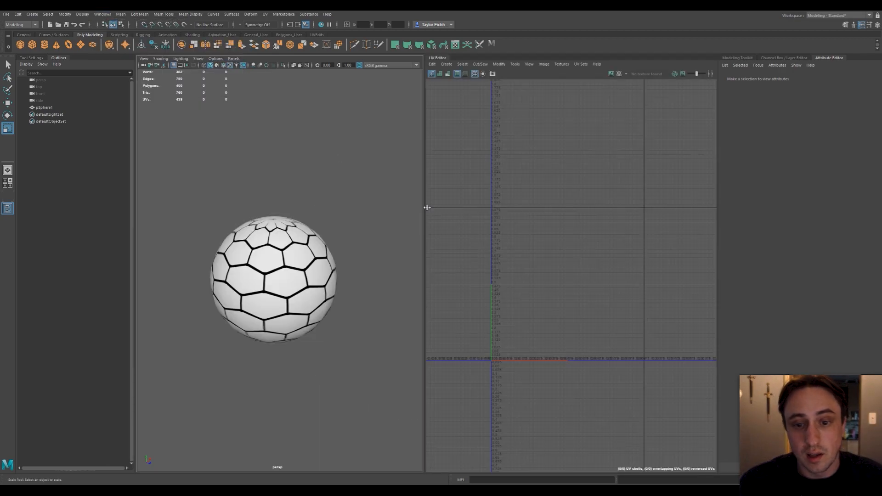
pyautogui.click(290, 250)
pyautogui.keyDown('alt'); pyautogui.moveTo(591, 268); pyautogui.dragTo(597, 235, button='right'); pyautogui.keyUp('alt')
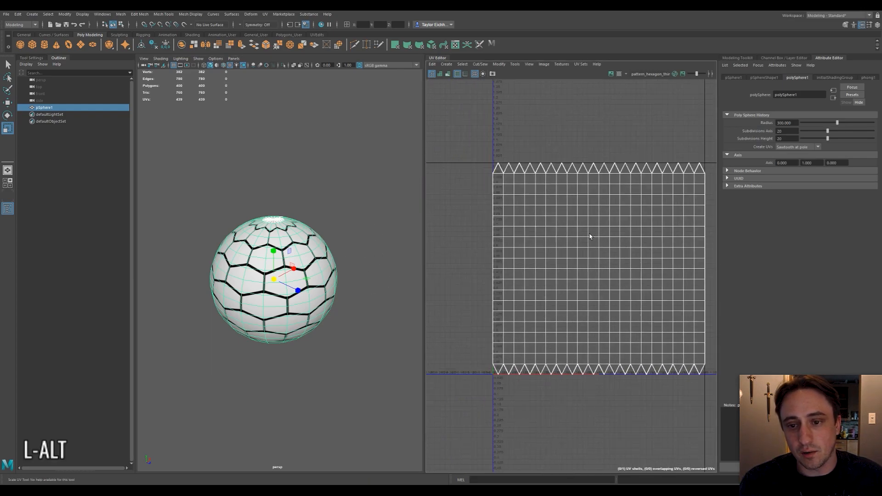
pyautogui.keyDown('alt'); pyautogui.moveTo(590, 237); pyautogui.dragTo(570, 243, button='middle'); pyautogui.keyUp('alt')
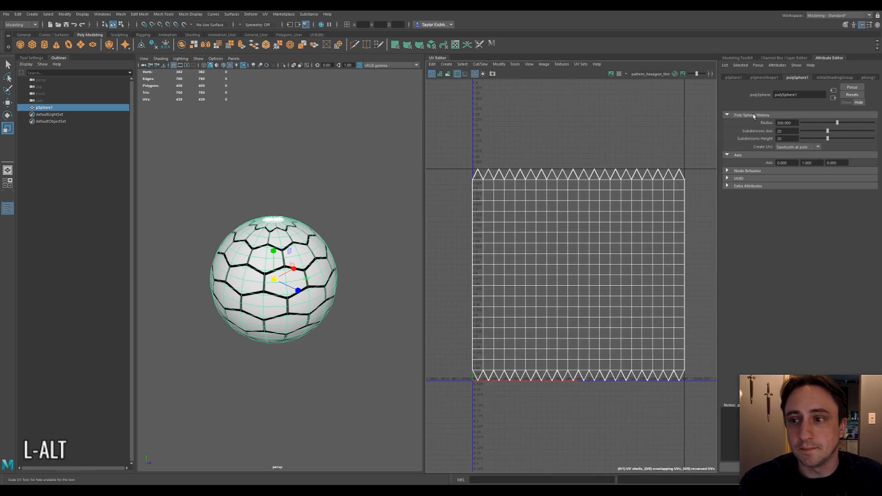
pyautogui.click(868, 77)
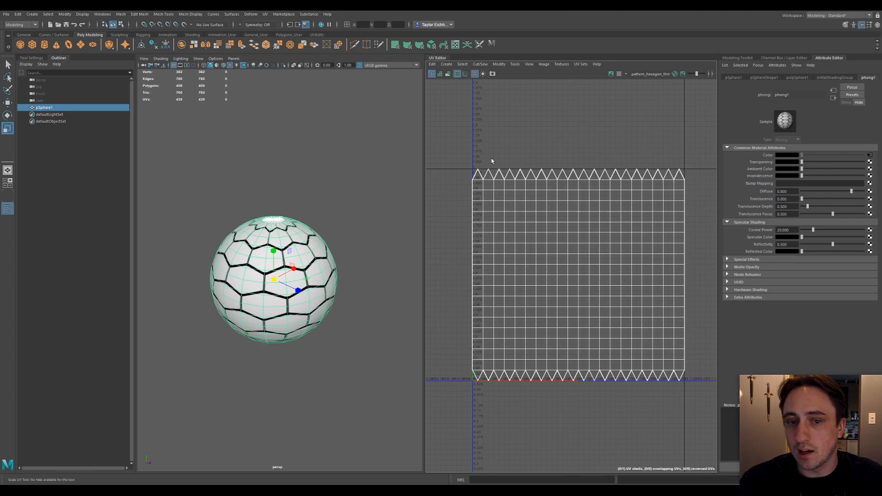
# Select the sphere's entire UV shell and scale it down vertically to roughly 60% of its height.
pyautogui.scroll(3, 281, 198)
pyautogui.moveTo(285, 212)
pyautogui.keyDown('alt'); pyautogui.mouseDown()
pyautogui.moveTo(304, 205)
pyautogui.moveTo(295, 218)
pyautogui.mouseUp(); pyautogui.keyUp('alt')
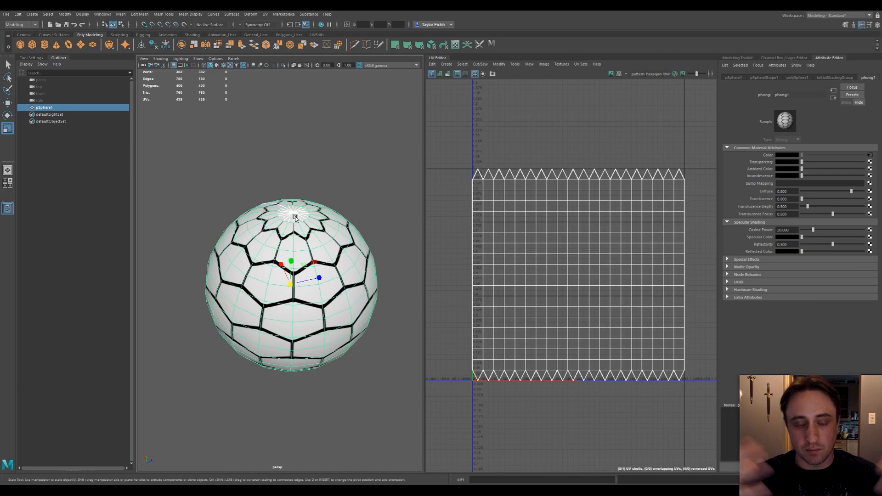
pyautogui.keyDown('alt'); pyautogui.moveTo(296, 217); pyautogui.dragTo(314, 225); pyautogui.keyUp('alt')
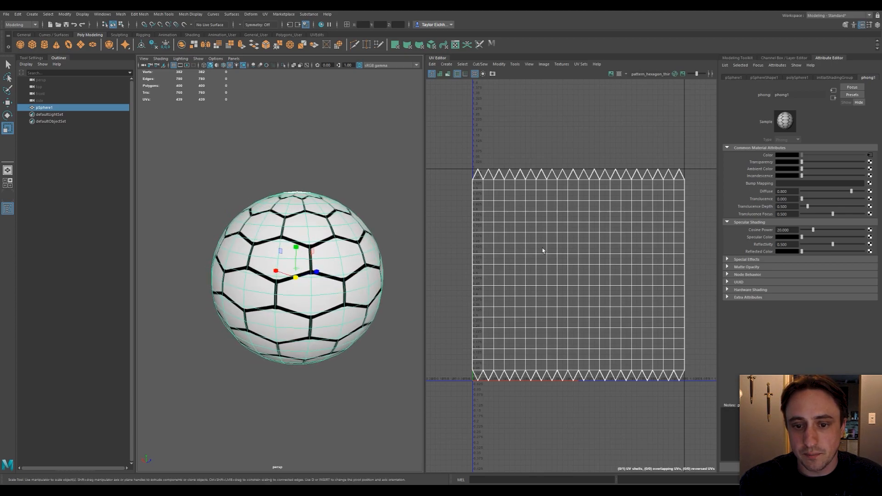
pyautogui.keyDown('alt'); pyautogui.moveTo(374, 246); pyautogui.dragTo(342, 246); pyautogui.keyUp('alt')
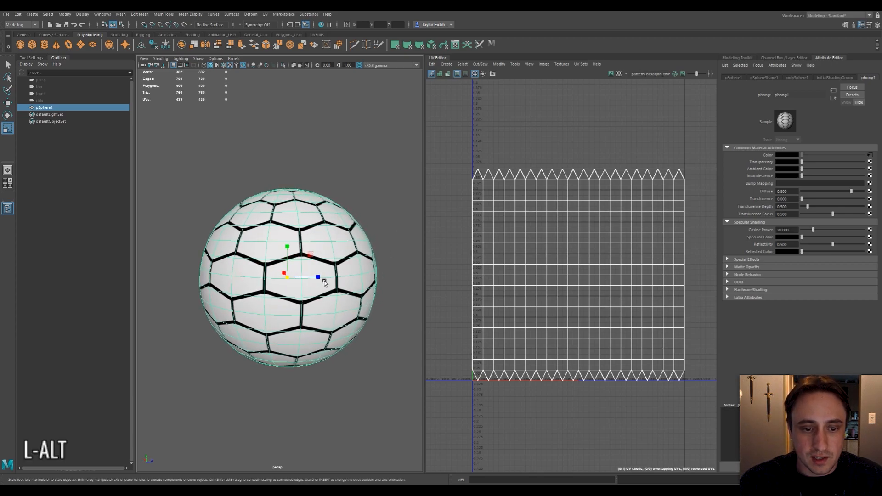
pyautogui.keyDown('alt'); pyautogui.moveTo(285, 275); pyautogui.dragTo(344, 267); pyautogui.keyUp('alt')
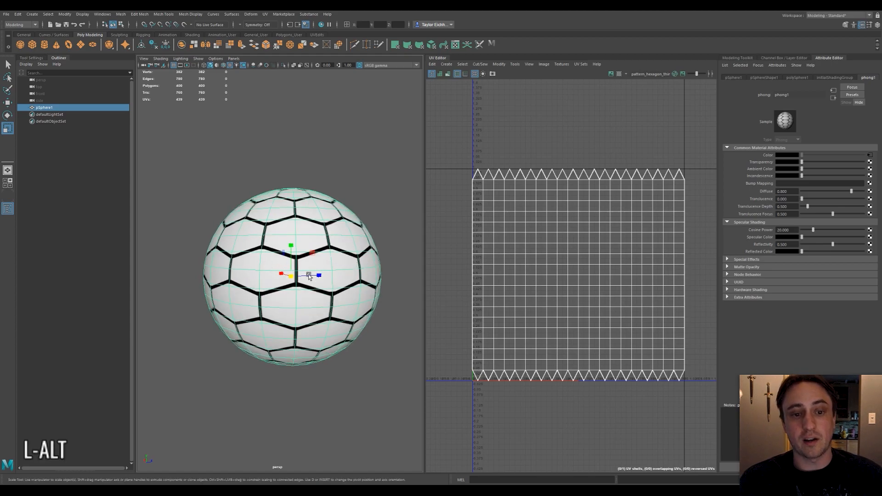
pyautogui.moveTo(572, 235); pyautogui.dragTo(551, 227, button='right')
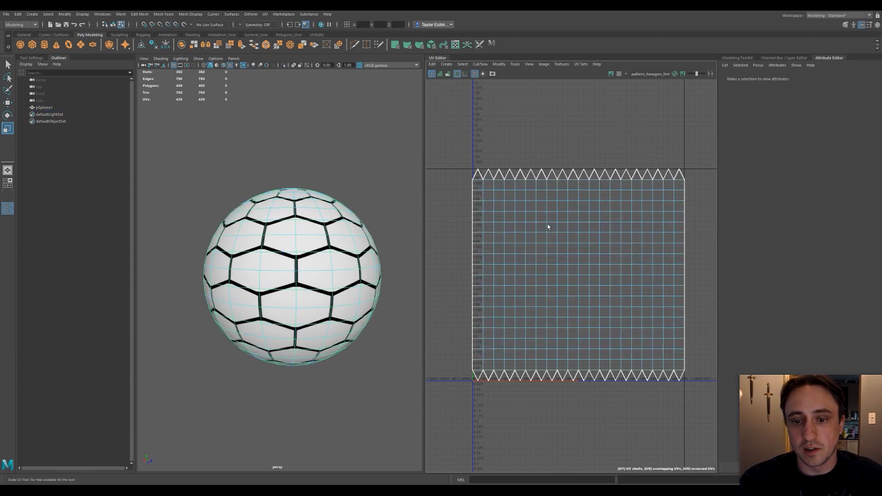
pyautogui.click(571, 295)
pyautogui.moveTo(578, 221); pyautogui.dragTo(581, 243)
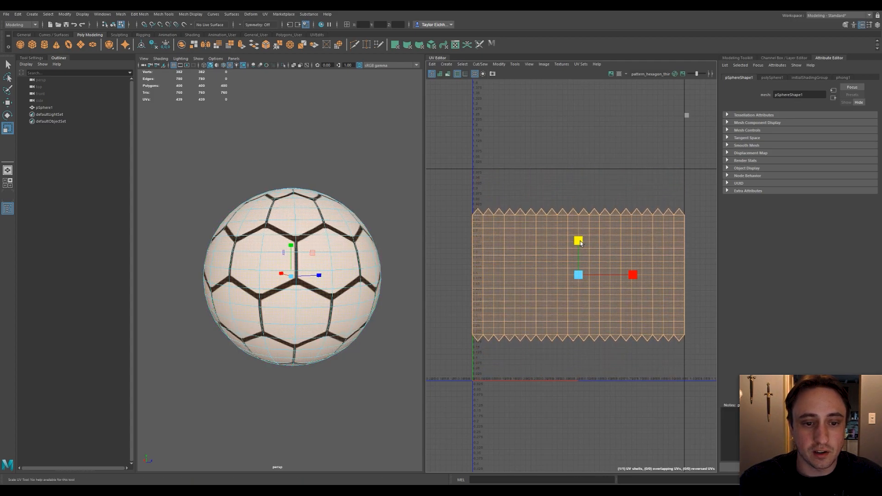
# Examine the rescaled hexagon pattern at both poles of the sphere.
pyautogui.keyDown('alt'); pyautogui.moveTo(344, 272); pyautogui.dragTo(270, 308); pyautogui.keyUp('alt')
pyautogui.scroll(5, 244, 260)
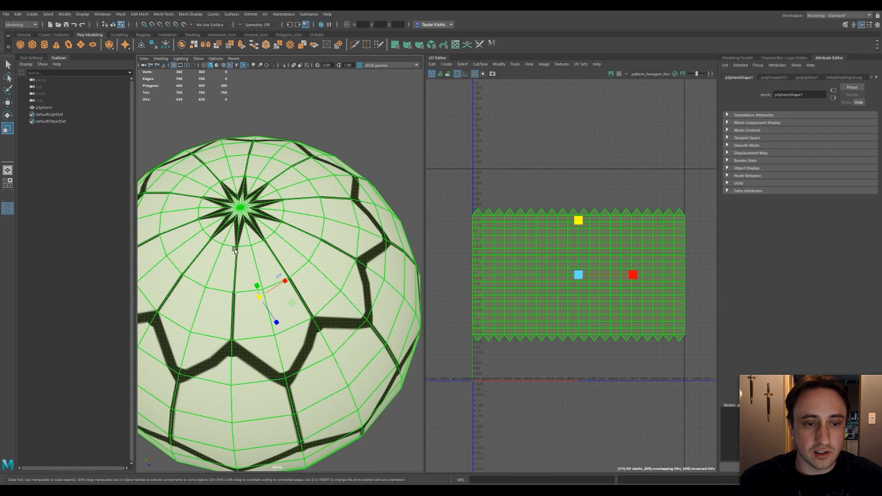
pyautogui.scroll(-7, 262, 252)
pyautogui.keyDown('alt'); pyautogui.moveTo(251, 276); pyautogui.dragTo(273, 287); pyautogui.keyUp('alt')
pyautogui.click(274, 290)
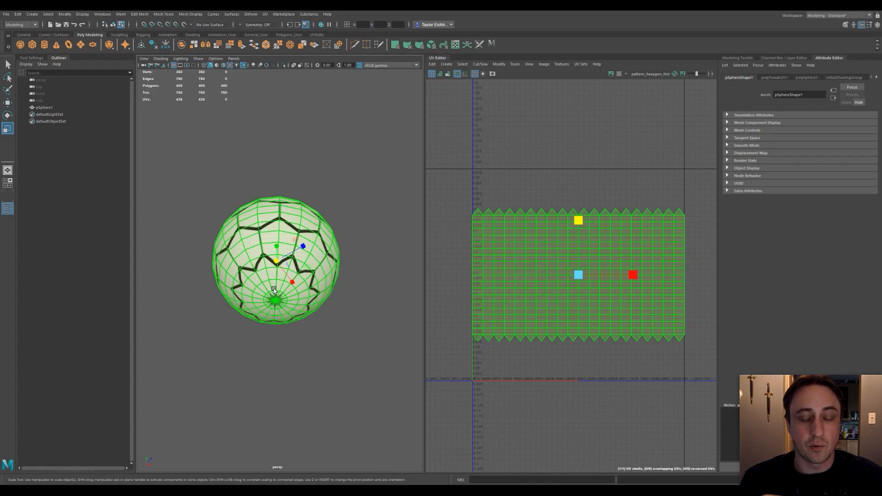
pyautogui.keyDown('alt'); pyautogui.moveTo(273, 290); pyautogui.dragTo(310, 256); pyautogui.keyUp('alt')
# Return to object mode and select the whole sphere.
pyautogui.moveTo(312, 164); pyautogui.dragTo(324, 157, button='right')
pyautogui.click(322, 184)
pyautogui.click(282, 262)
pyautogui.keyDown('alt'); pyautogui.moveTo(233, 239); pyautogui.dragTo(275, 177); pyautogui.keyUp('alt')
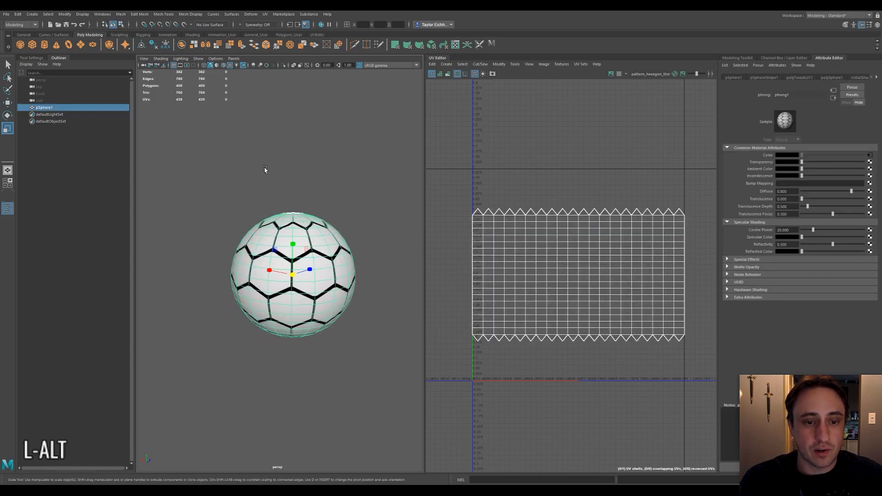
pyautogui.keyDown('alt'); pyautogui.moveTo(272, 166); pyautogui.dragTo(256, 157, button='middle'); pyautogui.keyUp('alt')
pyautogui.scroll(5, 253, 158)
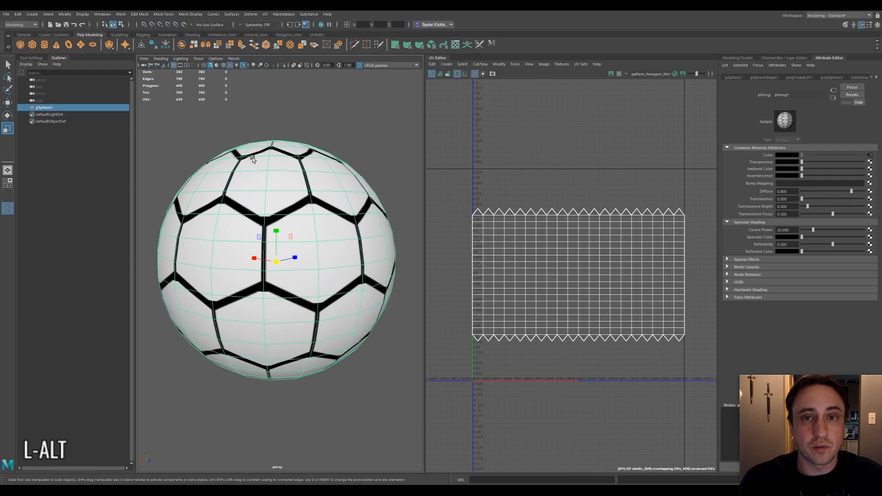
# Duplicate the sphere in place.
pyautogui.click(107, 182)
pyautogui.click(50, 108)
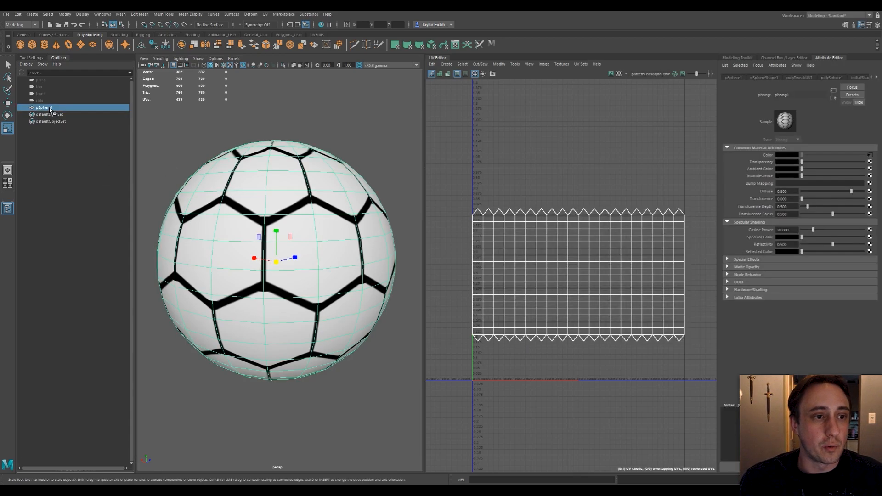
pyautogui.hotkey('ctrl', 'd')
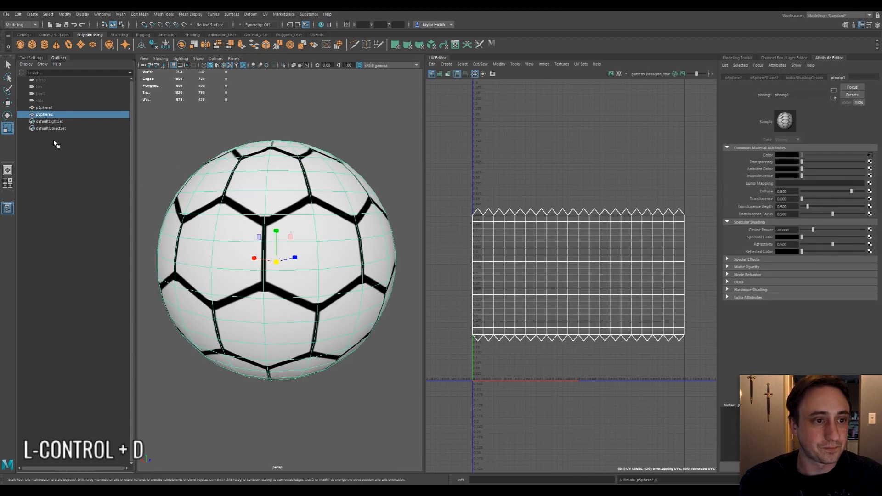
pyautogui.keyDown('alt'); pyautogui.moveTo(210, 172); pyautogui.dragTo(145, 149); pyautogui.keyUp('alt')
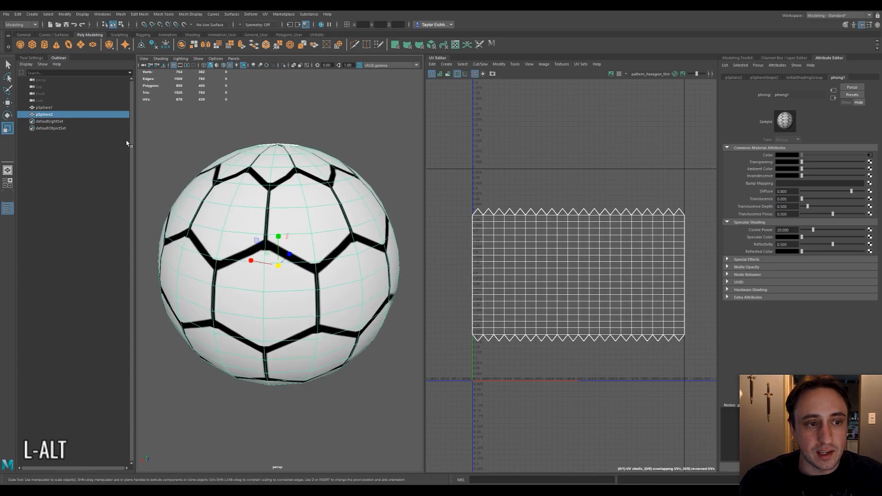
# Set the duplicate sphere's Scale X, Y and Z to 0.995.
pyautogui.click(776, 59)
pyautogui.doubleClick(867, 114)
pyautogui.write('.995')
pyautogui.press('Tab')
pyautogui.write('.995')
pyautogui.press('Tab')
pyautogui.write('.995')
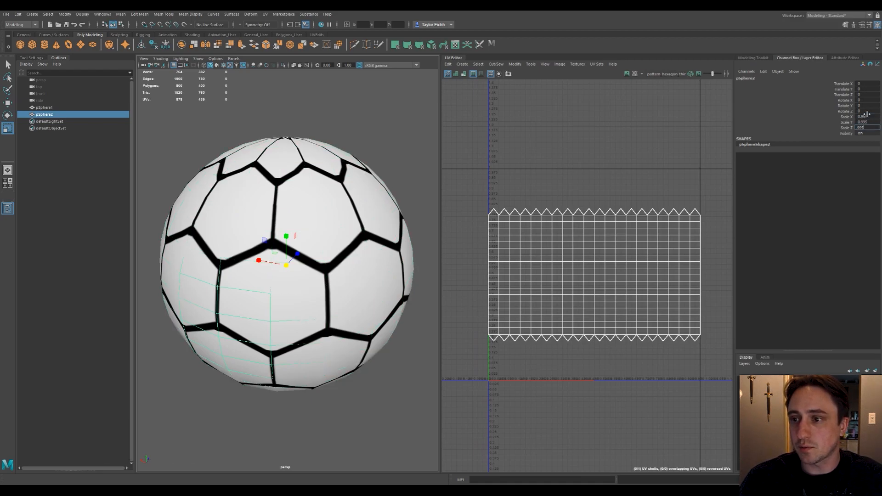
pyautogui.press('Return')
# Inspect the spheres from inside, look up the normals commands for the inner duplicate, and clear the selection.
pyautogui.scroll(8, 257, 232)
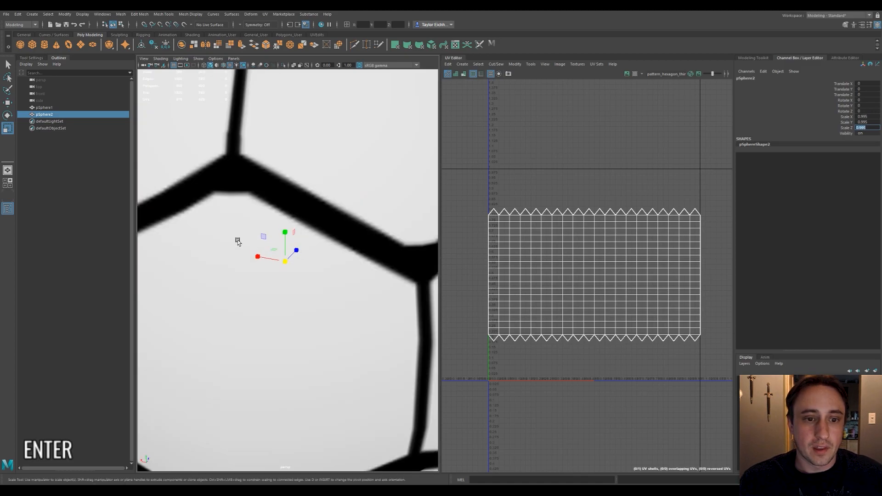
pyautogui.keyDown('alt'); pyautogui.moveTo(289, 197); pyautogui.dragTo(312, 250, button='middle'); pyautogui.keyUp('alt')
pyautogui.keyDown('alt'); pyautogui.moveTo(319, 231); pyautogui.dragTo(296, 210); pyautogui.keyUp('alt')
pyautogui.click(73, 171)
pyautogui.click(50, 114)
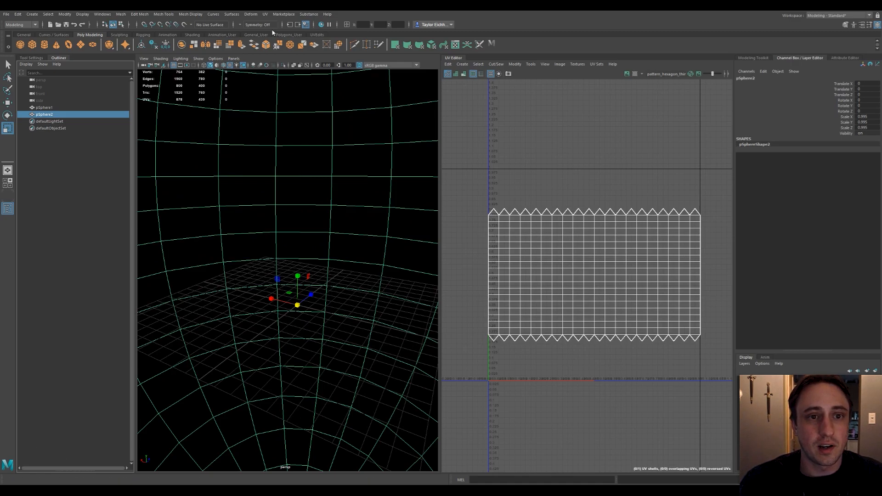
pyautogui.click(232, 14)
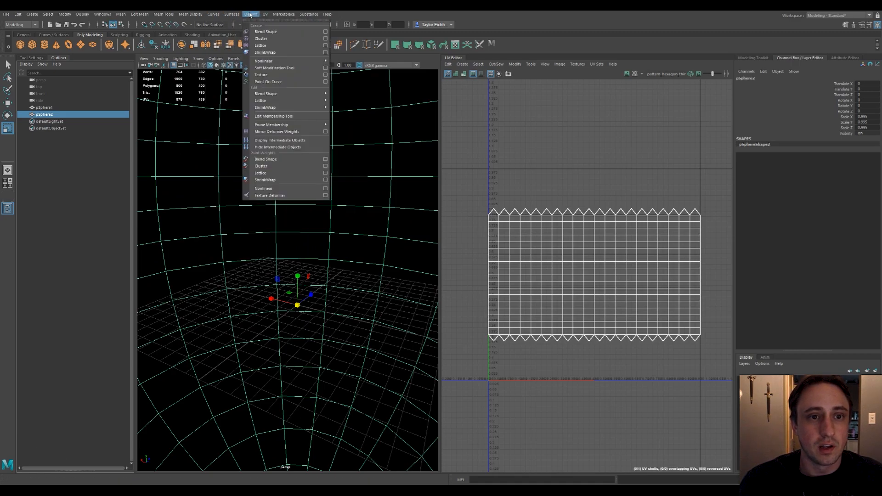
pyautogui.moveTo(190, 14)
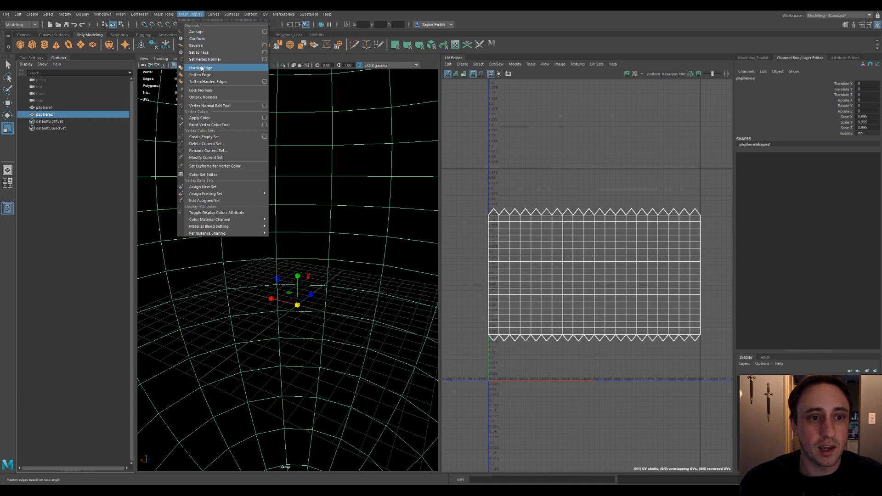
pyautogui.keyDown('alt'); pyautogui.moveTo(318, 229); pyautogui.dragTo(269, 259, button='right'); pyautogui.keyUp('alt')
pyautogui.keyDown('alt'); pyautogui.moveTo(269, 259); pyautogui.dragTo(349, 213); pyautogui.keyUp('alt')
pyautogui.click(350, 213)
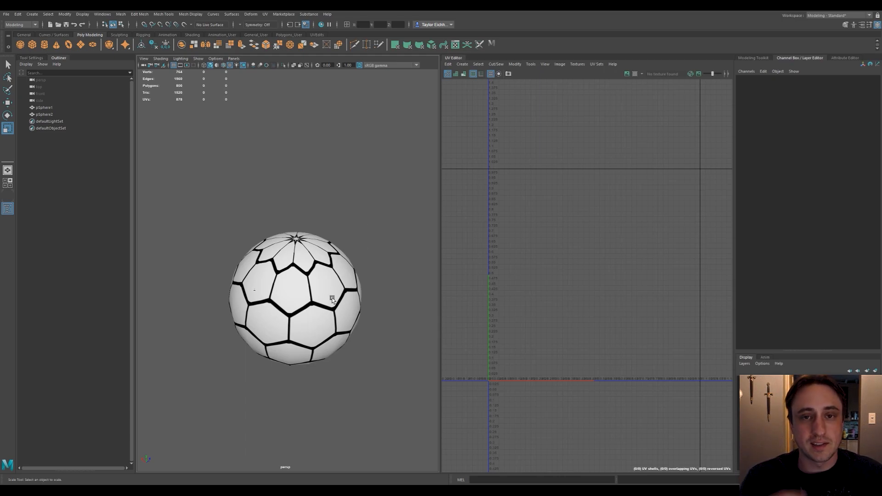
# Select both nested spheres and combine them into a single mesh.
pyautogui.click(44, 107)
pyautogui.keyDown('shift'); pyautogui.click(44, 114); pyautogui.keyUp('shift')
pyautogui.rightClick(45, 115)
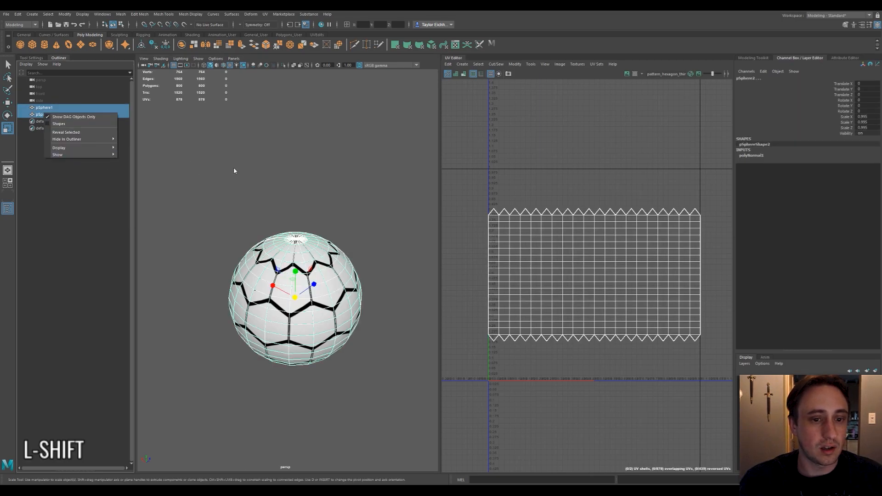
pyautogui.keyDown('shift'); pyautogui.rightClick(330, 266); pyautogui.keyUp('shift')
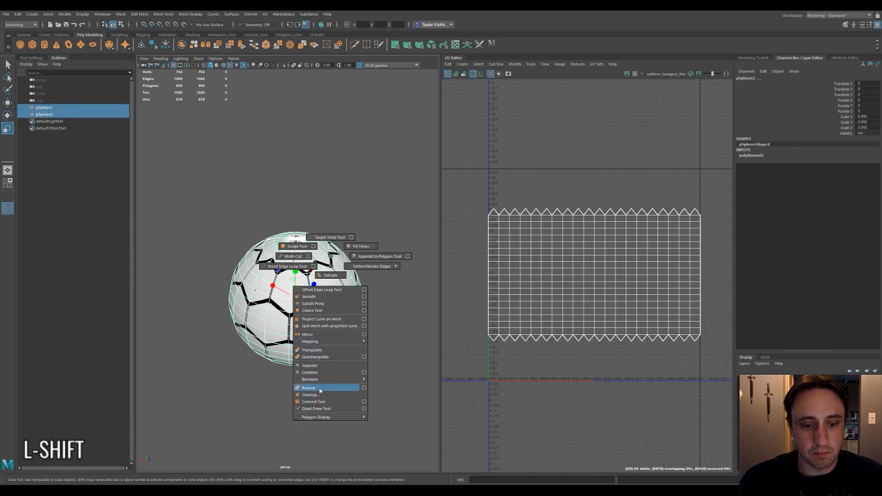
pyautogui.click(318, 373)
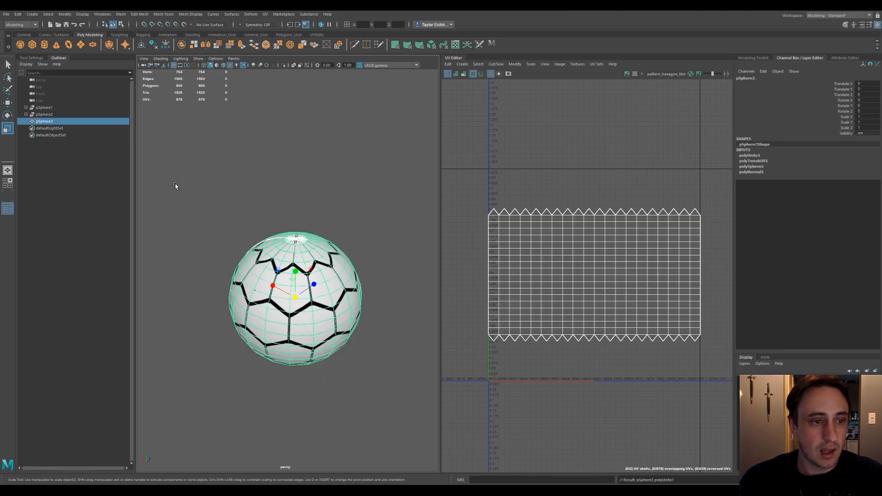
# Delete the combined sphere's construction history and freeze its transformations.
pyautogui.click(63, 176)
pyautogui.click(45, 121)
pyautogui.click(31, 15)
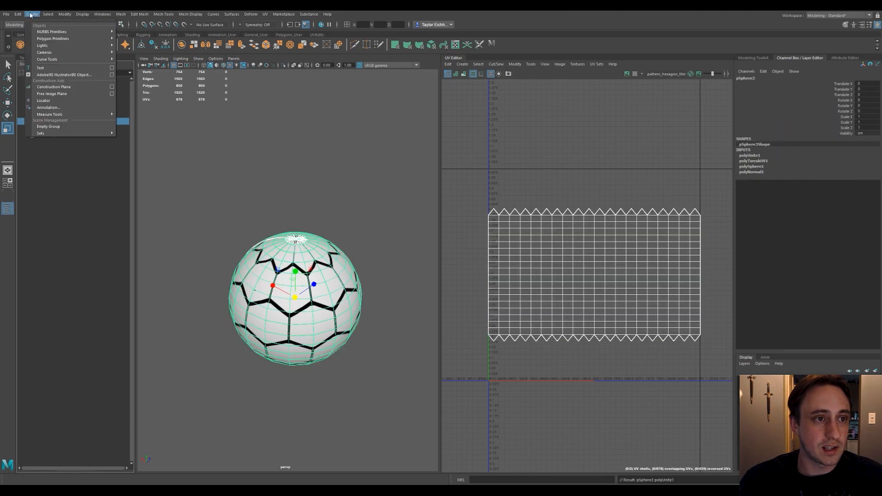
pyautogui.moveTo(16, 15)
pyautogui.moveTo(92, 96)
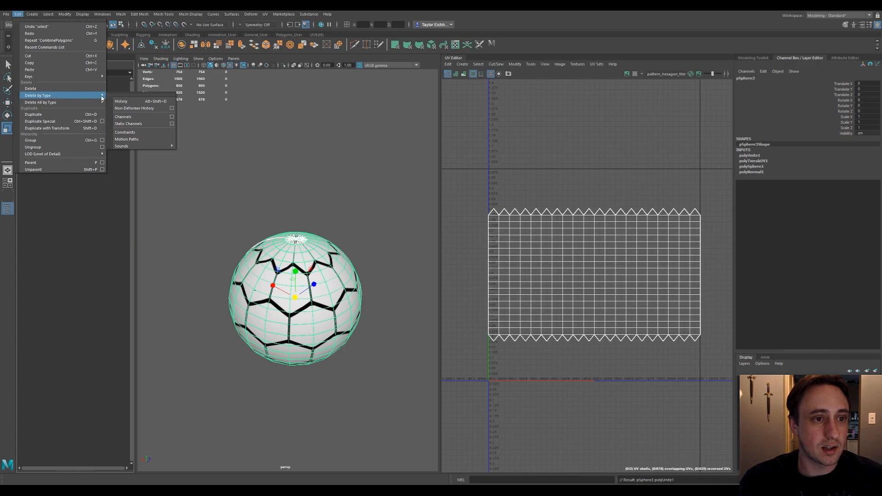
pyautogui.click(122, 101)
pyautogui.click(65, 14)
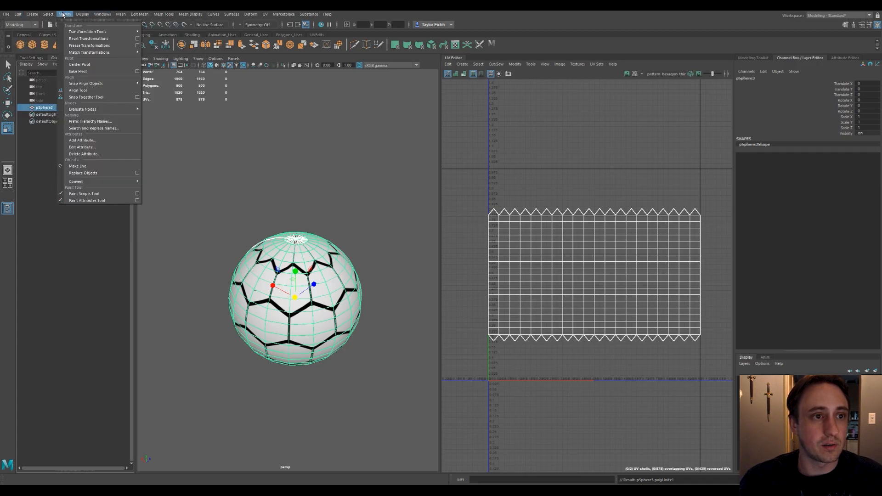
pyautogui.click(77, 46)
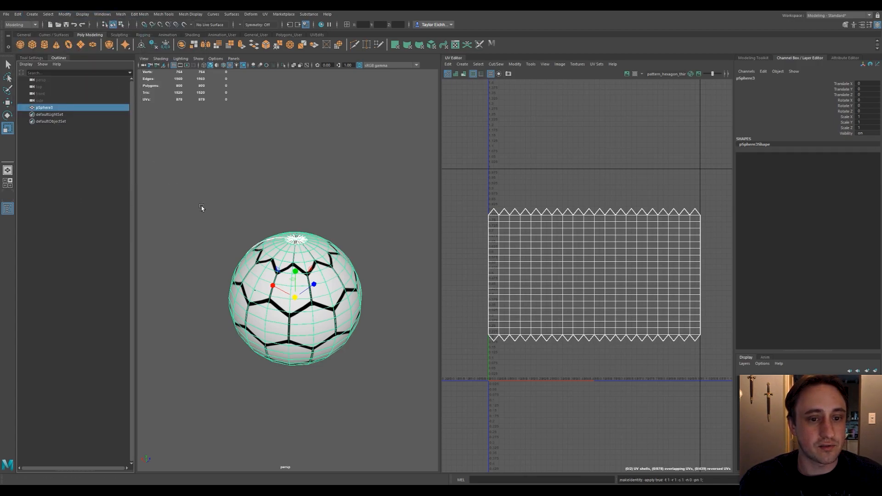
# Rename the combined sphere as winston_shield.
pyautogui.click(203, 208)
pyautogui.click(293, 273)
pyautogui.keyDown('alt'); pyautogui.moveTo(235, 239); pyautogui.dragTo(252, 193); pyautogui.keyUp('alt')
pyautogui.scroll(3, 279, 227)
pyautogui.click(115, 149)
pyautogui.click(44, 107)
pyautogui.doubleClick(44, 108)
pyautogui.write('winston_sphwer')
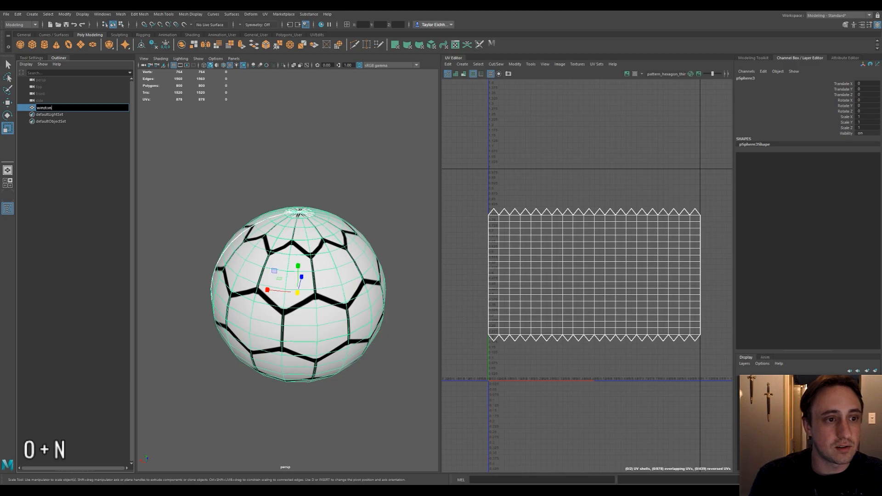
pyautogui.press('BackSpace')
pyautogui.press('BackSpace')
pyautogui.press('BackSpace')
pyautogui.press('BackSpace')
pyautogui.press('BackSpace')
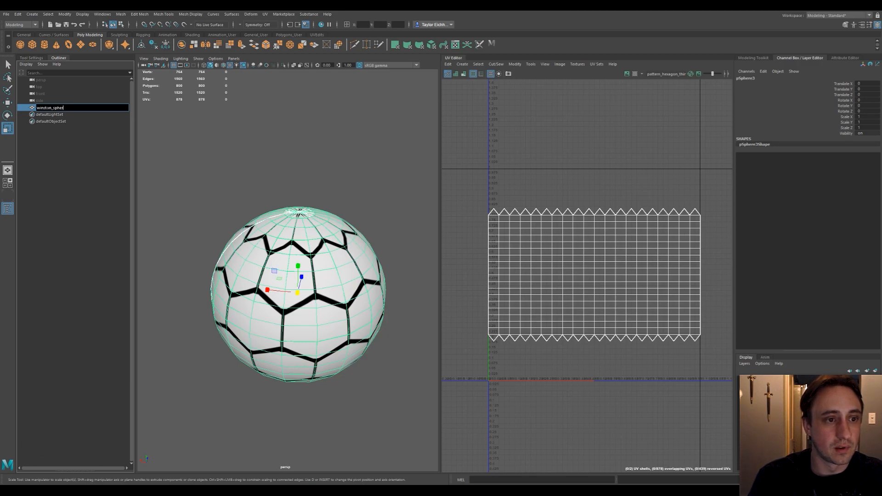
pyautogui.write('hield')
pyautogui.press('Return')
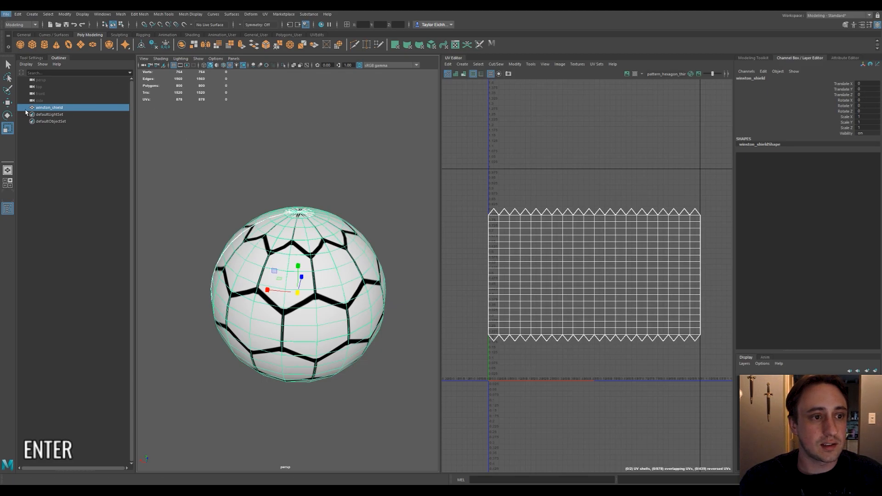
# Export the selected shield mesh as an FBX named WinstonShield into the Unity Tutorials project's Assets/Models folder.
pyautogui.click(6, 14)
pyautogui.moveTo(33, 122)
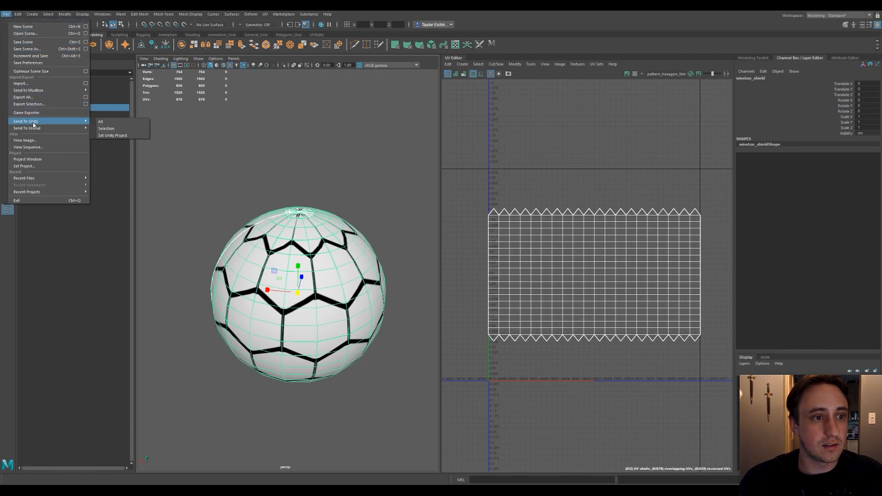
pyautogui.click(107, 129)
pyautogui.click(142, 122)
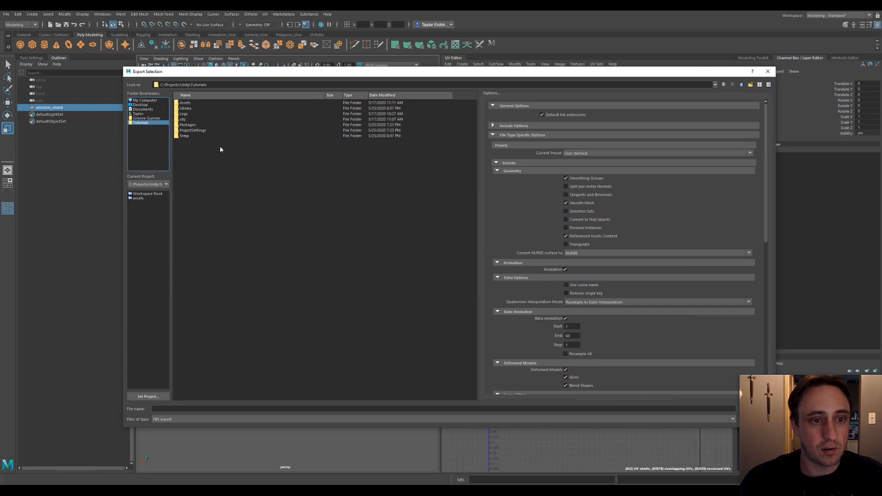
pyautogui.doubleClick(185, 103)
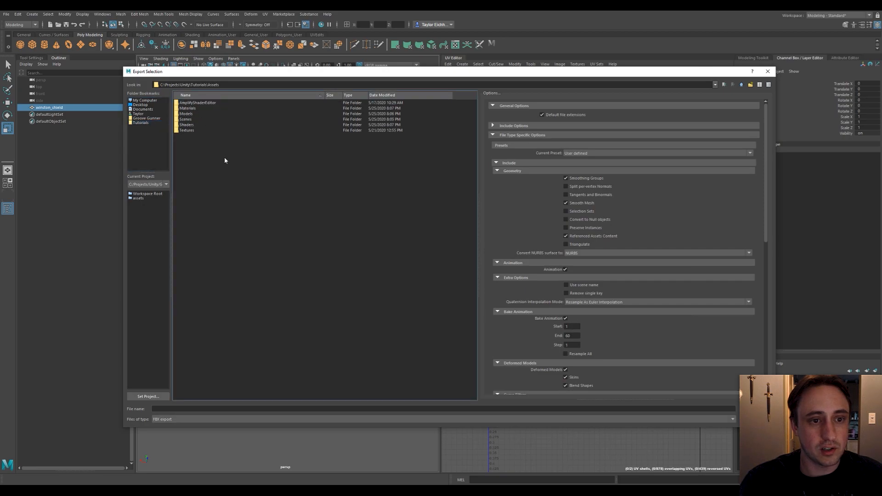
pyautogui.doubleClick(186, 114)
pyautogui.click(209, 409)
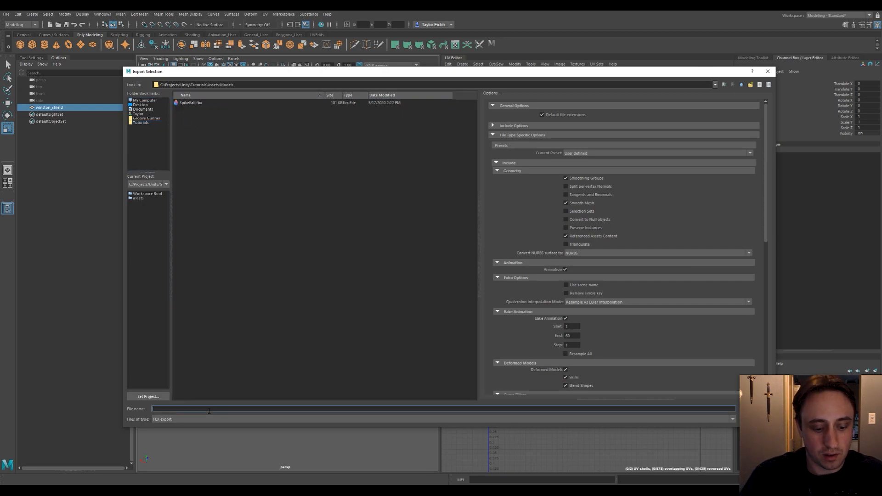
pyautogui.write('Winston Shield')
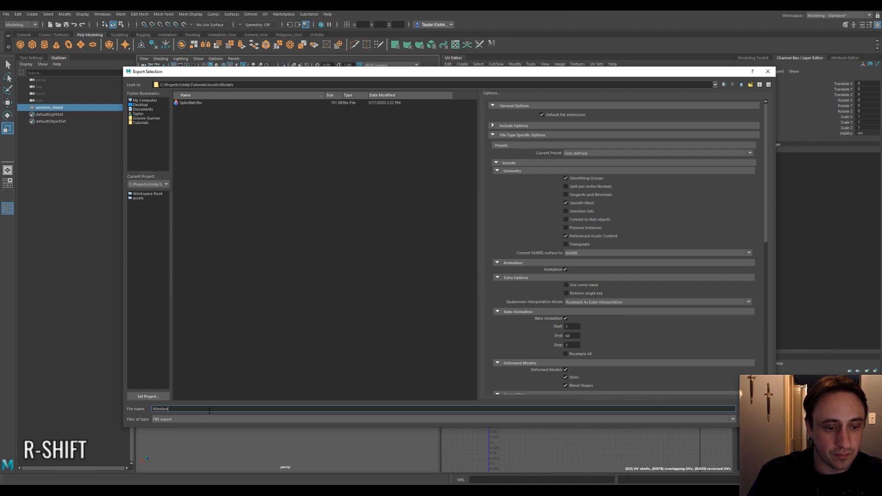
pyautogui.press('Return')
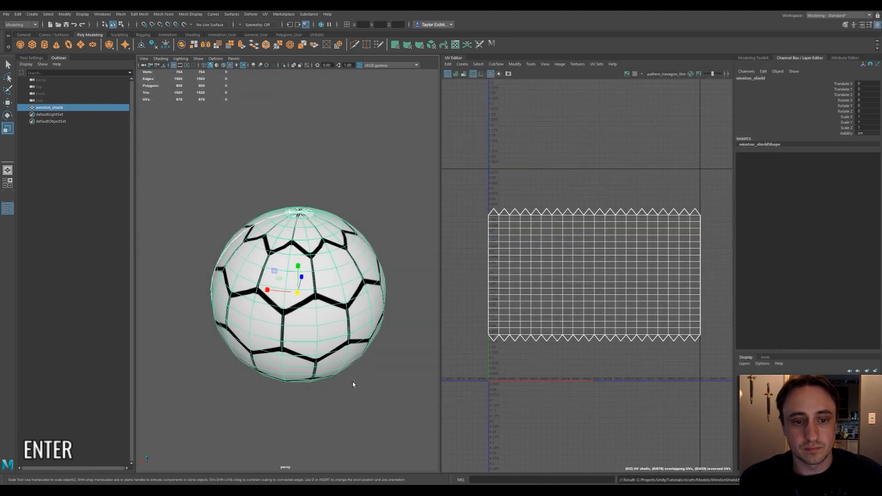
pyautogui.hotkey('ctrl', 's')
pyautogui.hotkey('alt', 'Tab')
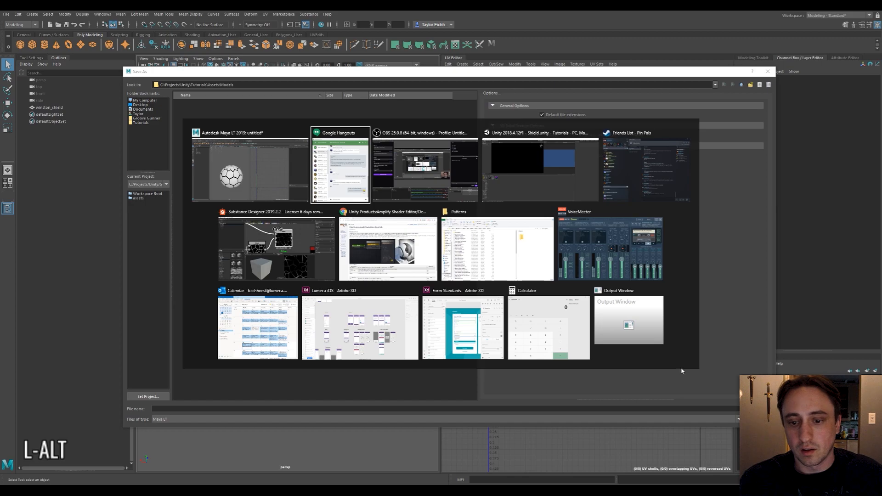
pyautogui.click(700, 373)
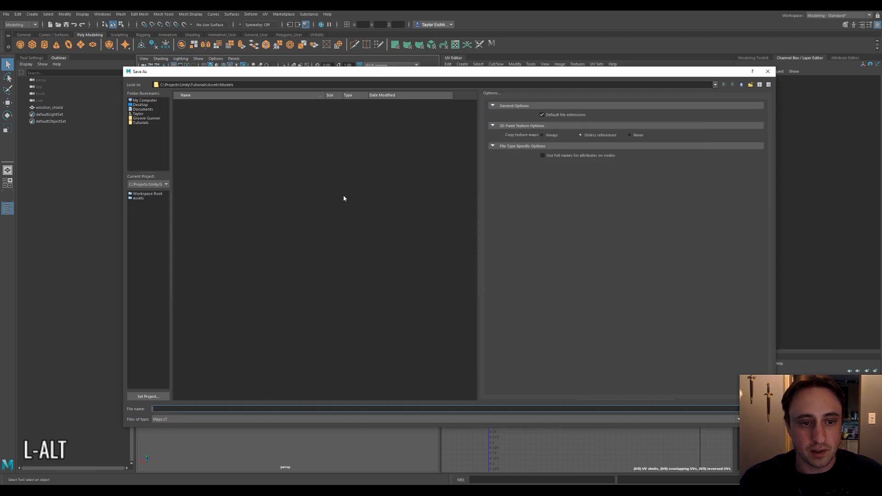
pyautogui.click(757, 419)
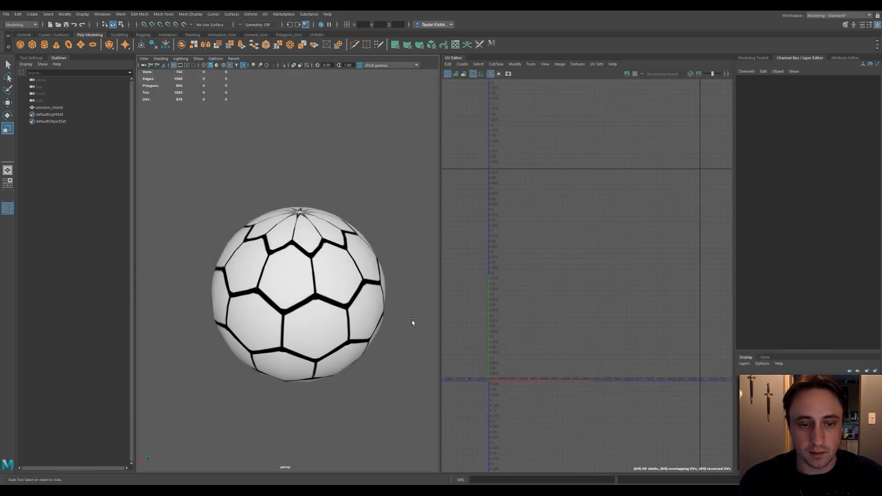
# Switch to the Unity editor with the Shield scene and refresh the project's assets.
pyautogui.hotkey('alt', 'Tab')
pyautogui.hotkey('alt', 'Tab')
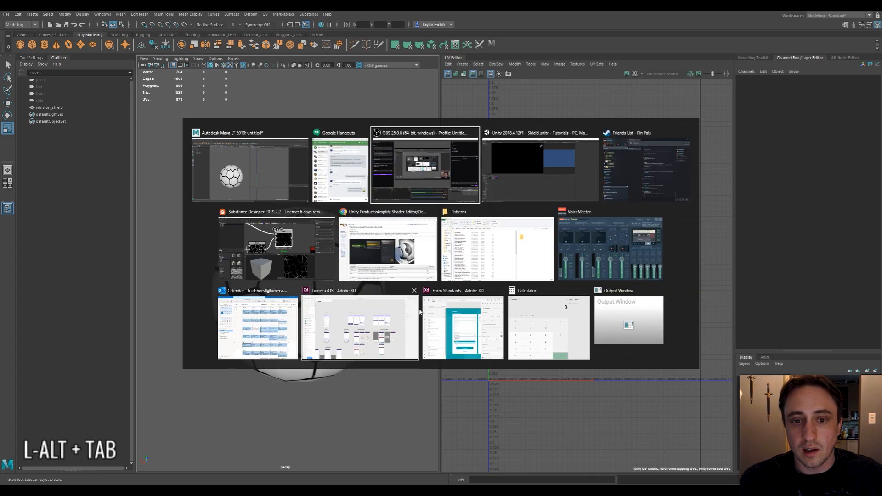
pyautogui.hotkey('alt', 'Tab')
pyautogui.hotkey('alt', 'Tab')
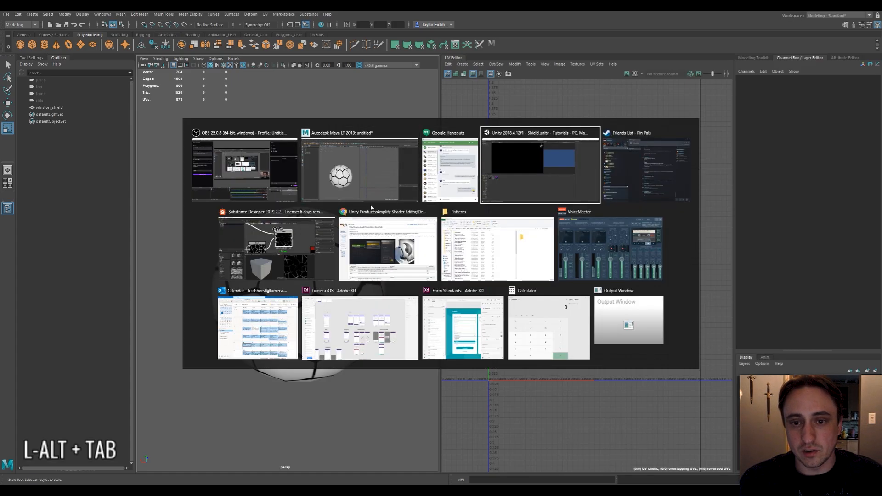
pyautogui.hotkey('ctrl', 'r')
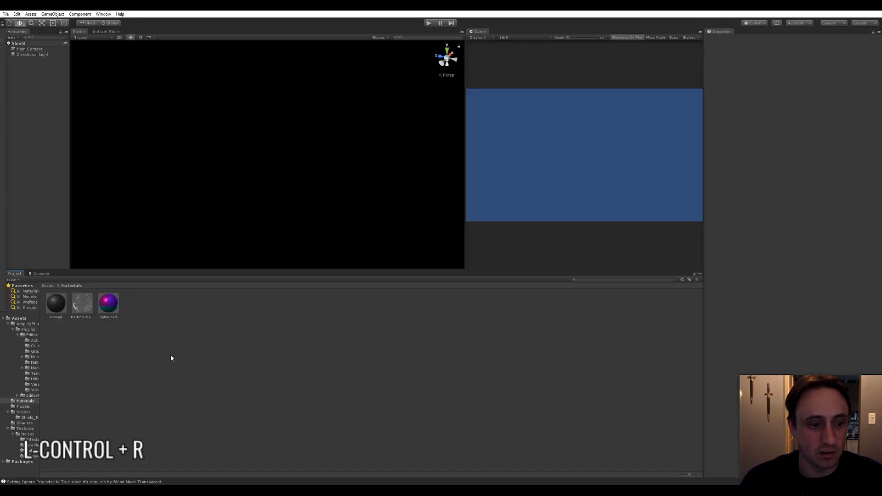
# Open the project's Models folder and add the WinstonShield model to the Shield scene.
pyautogui.click(49, 286)
pyautogui.doubleClick(108, 304)
pyautogui.click(95, 318)
pyautogui.moveTo(30, 171); pyautogui.dragTo(33, 175)
pyautogui.keyDown('alt'); pyautogui.moveTo(196, 191); pyautogui.dragTo(233, 180); pyautogui.keyUp('alt')
pyautogui.scroll(4, 248, 170)
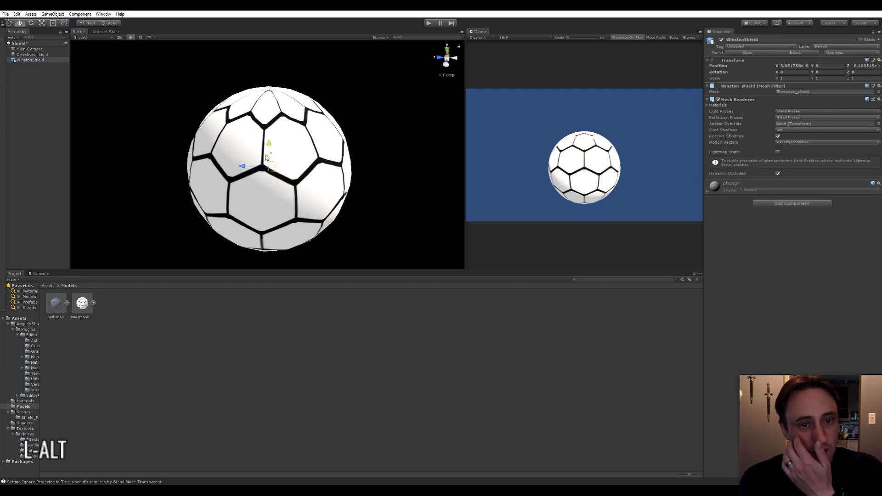
# Open the project's Materials folder.
pyautogui.click(49, 285)
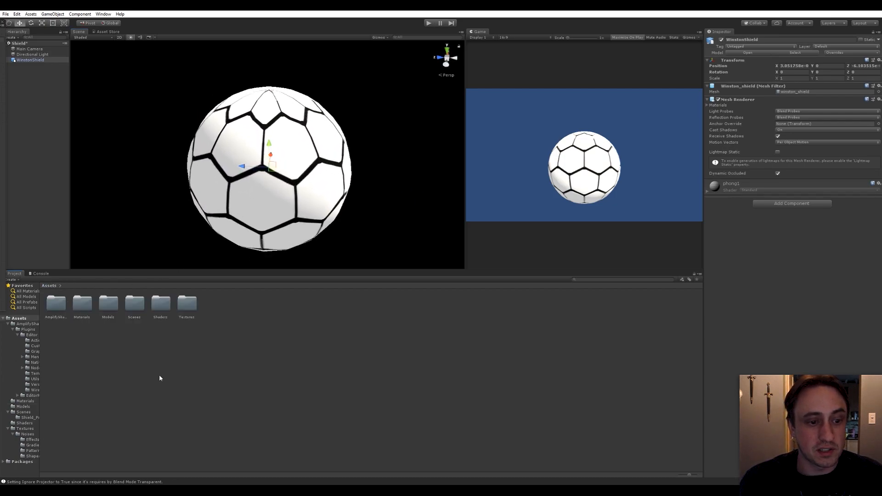
pyautogui.click(155, 373)
pyautogui.doubleClick(87, 311)
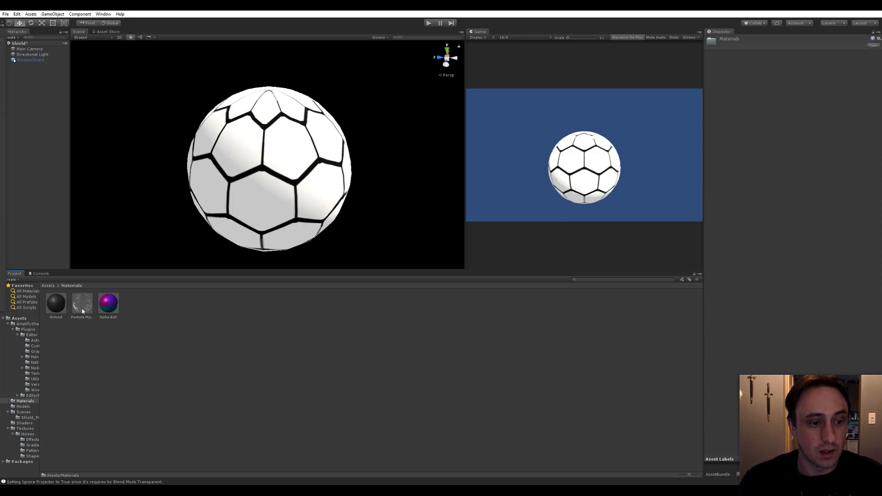
pyautogui.rightClick(187, 354)
pyautogui.click(218, 198)
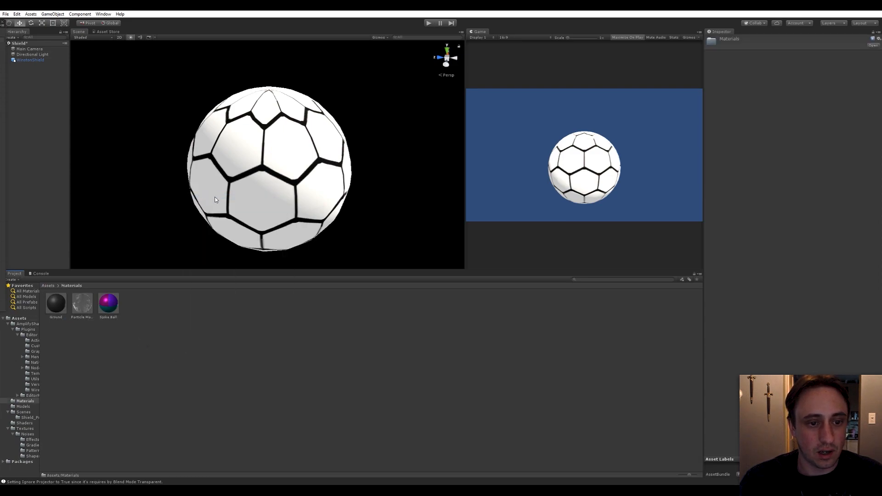
pyautogui.rightClick(173, 306)
pyautogui.moveTo(197, 314)
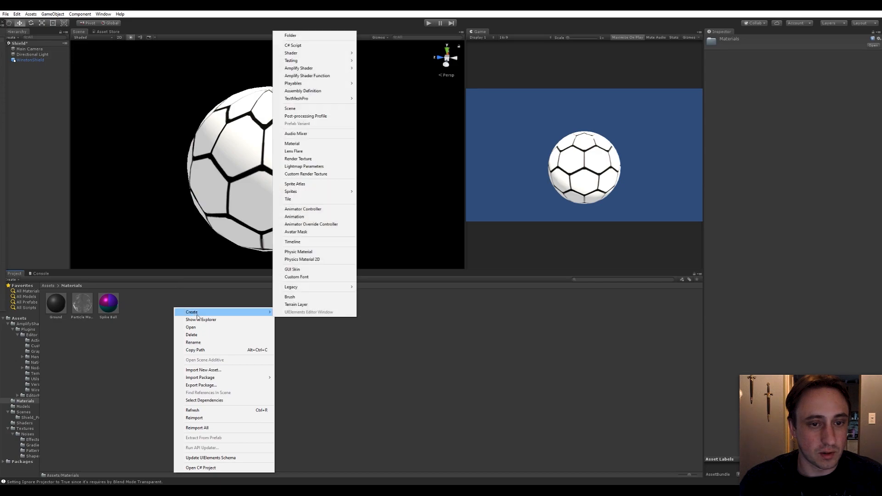
pyautogui.click(153, 372)
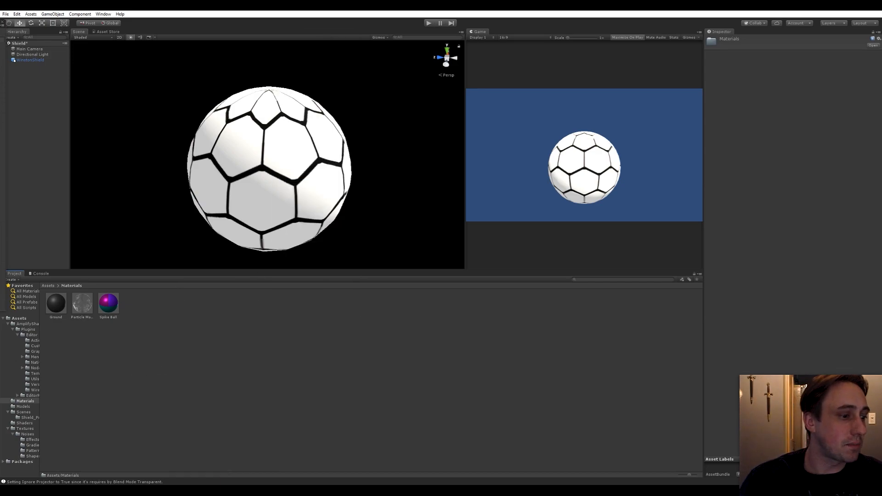
# Create a material named Winston Shield in the Materials folder and apply it to the shield sphere in the scene.
pyautogui.rightClick(252, 331)
pyautogui.moveTo(301, 168)
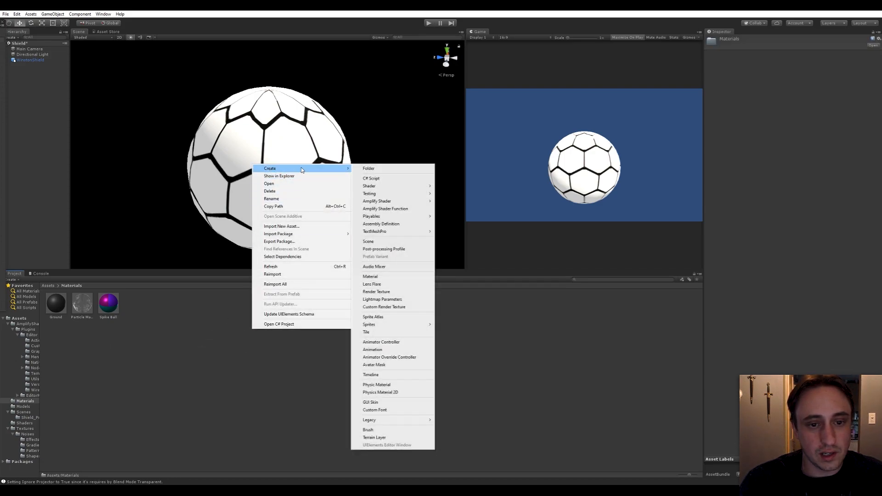
pyautogui.click(376, 276)
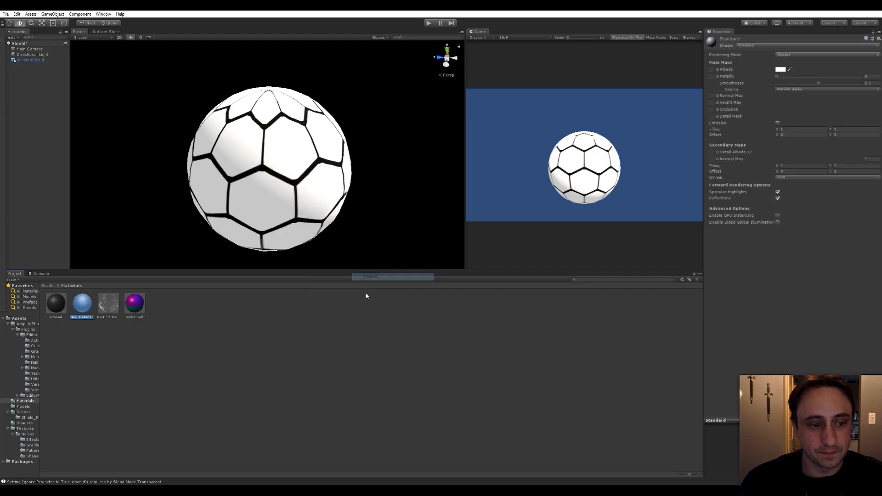
pyautogui.write('Winston Shield')
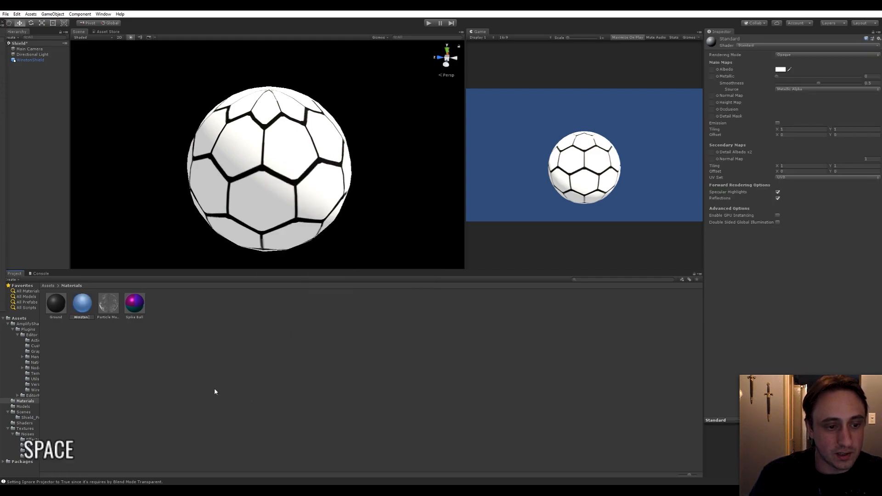
pyautogui.press('Return')
pyautogui.moveTo(145, 305); pyautogui.dragTo(262, 152)
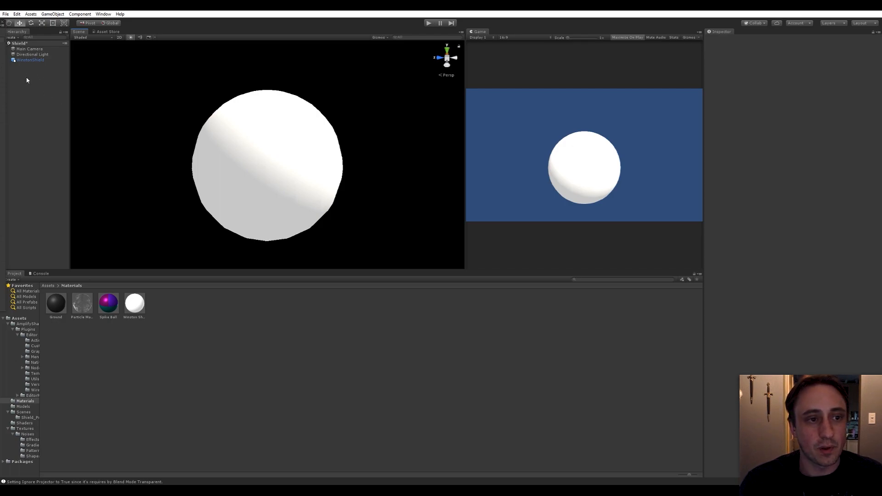
# Open the Amplify Shader Editor canvas and dock it alongside the Project and Console views.
pyautogui.click(138, 307)
pyautogui.click(103, 15)
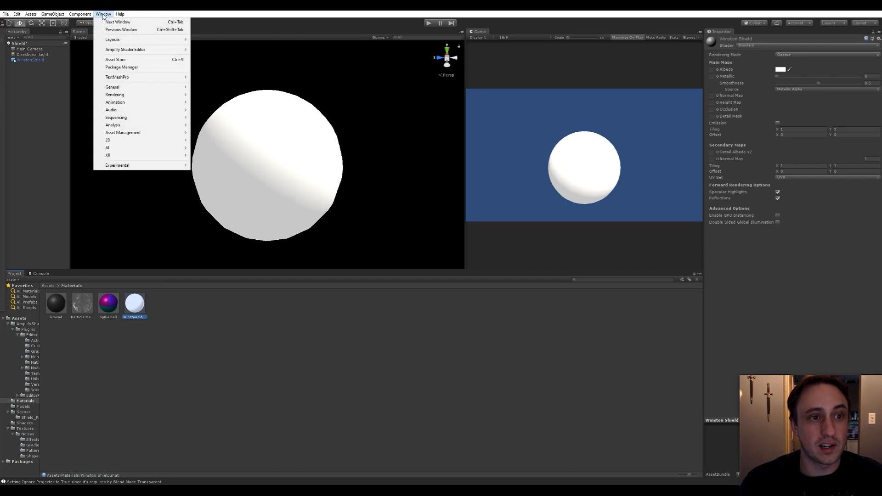
pyautogui.click(109, 15)
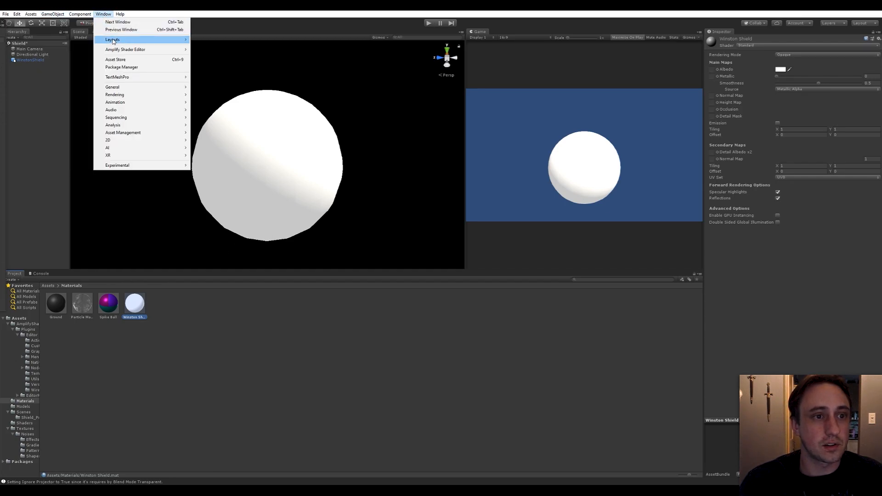
pyautogui.moveTo(127, 51)
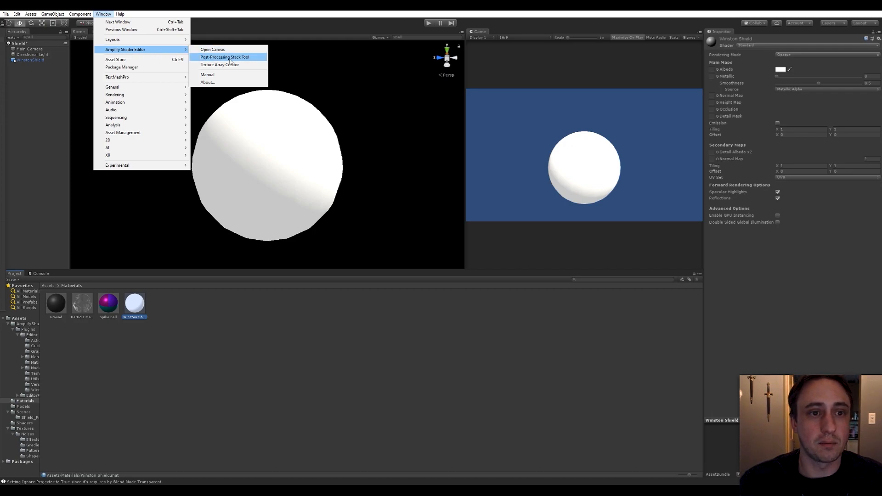
pyautogui.click(217, 50)
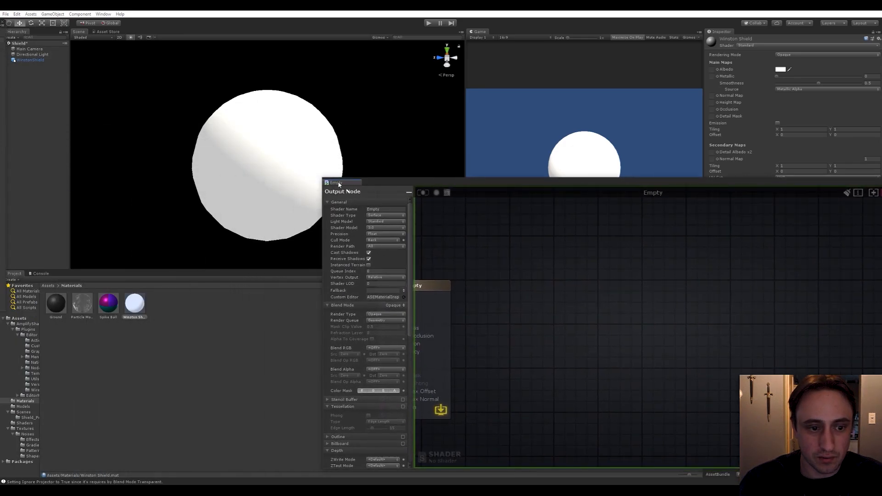
pyautogui.moveTo(339, 185); pyautogui.dragTo(211, 215)
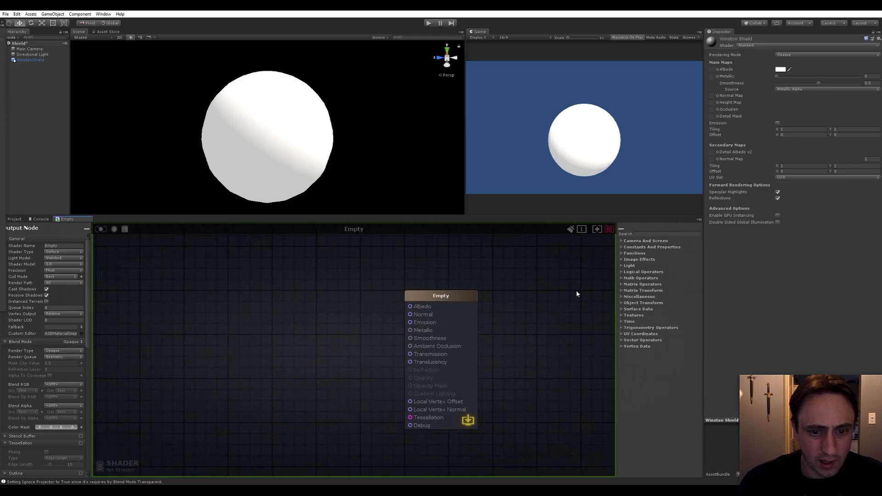
# Save the empty shader as WinstonShield in the project's Shaders folder.
pyautogui.click(100, 229)
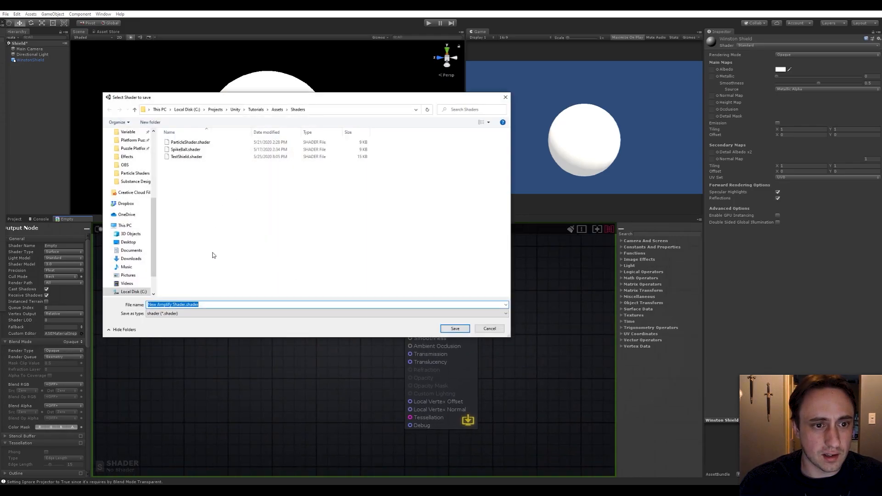
pyautogui.write('WinstonShield')
pyautogui.press('Return')
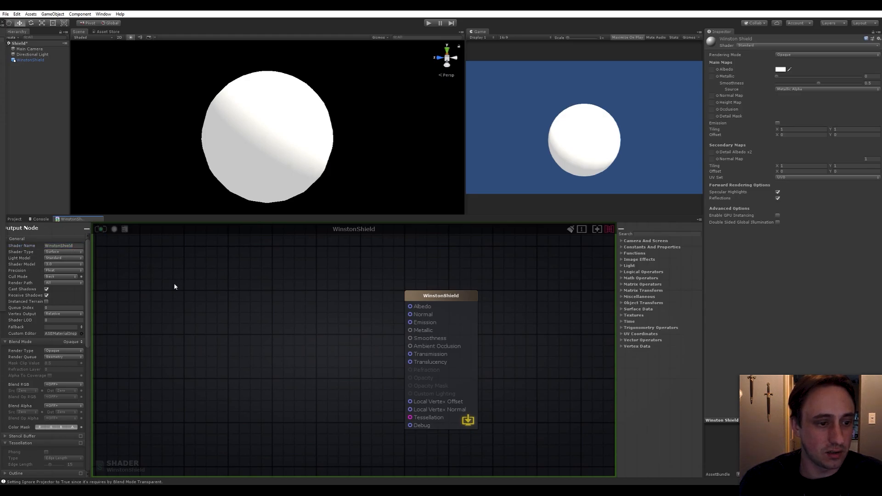
# Turn off Cast Shadows and Receive Shadows for the shader, and set its Render Type and Render Queue to Transparent.
pyautogui.click(47, 289)
pyautogui.click(46, 295)
pyautogui.scroll(-3, 83, 276)
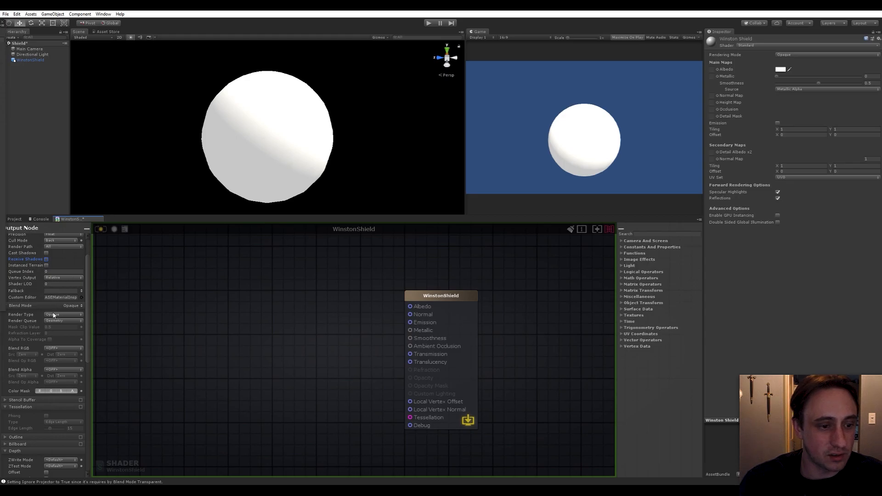
pyautogui.click(54, 315)
pyautogui.click(54, 327)
pyautogui.click(55, 321)
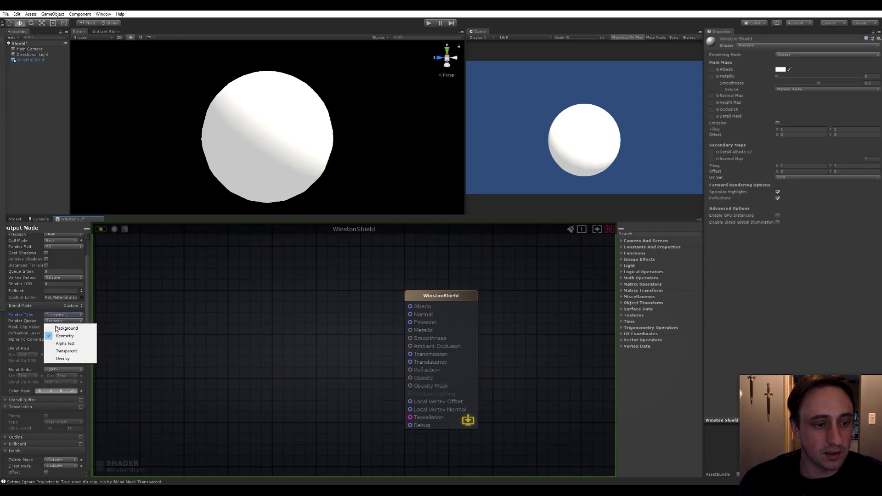
pyautogui.click(66, 351)
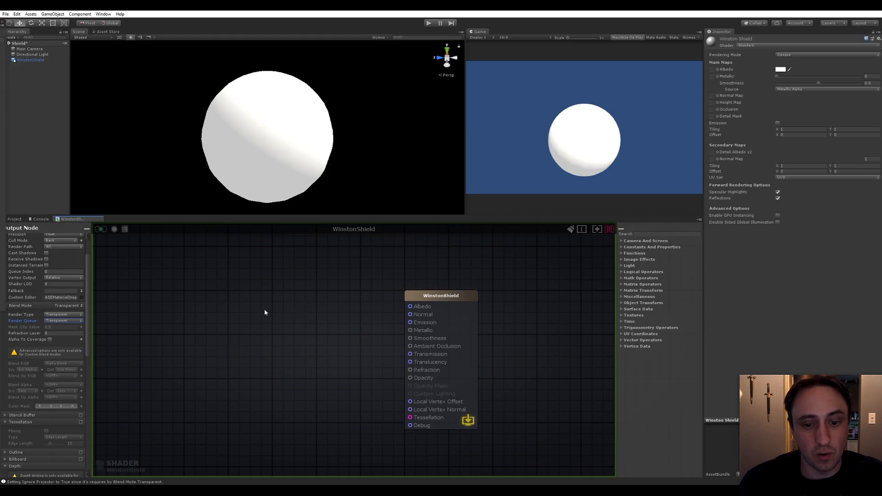
# Set the WinstonShield shader's Light Model to Unlit.
pyautogui.scroll(3, 39, 276)
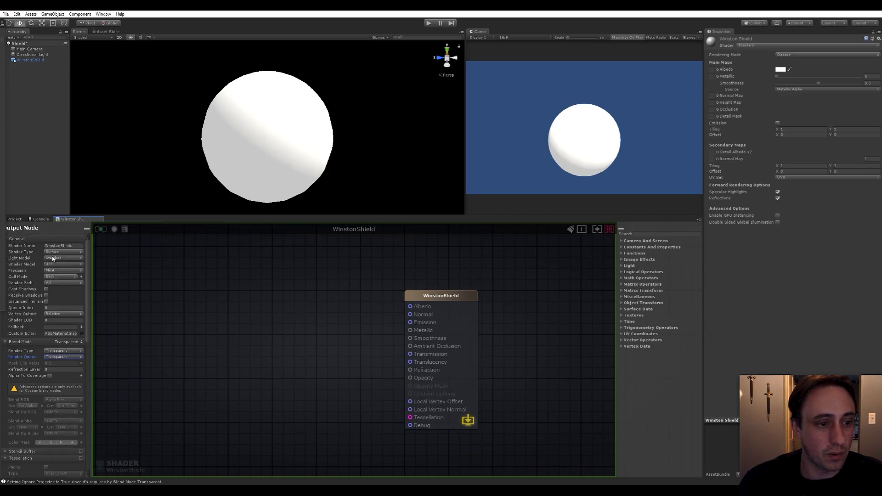
pyautogui.click(58, 258)
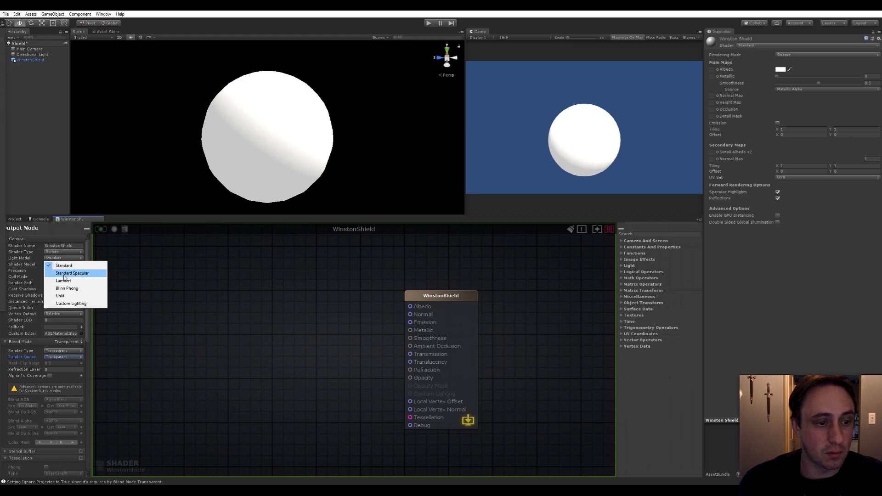
pyautogui.click(61, 295)
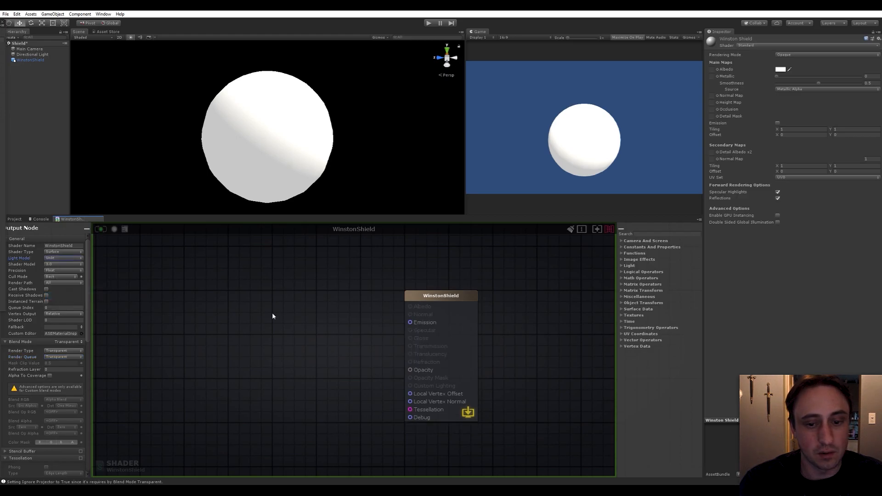
pyautogui.moveTo(295, 347); pyautogui.dragTo(372, 350, button='middle')
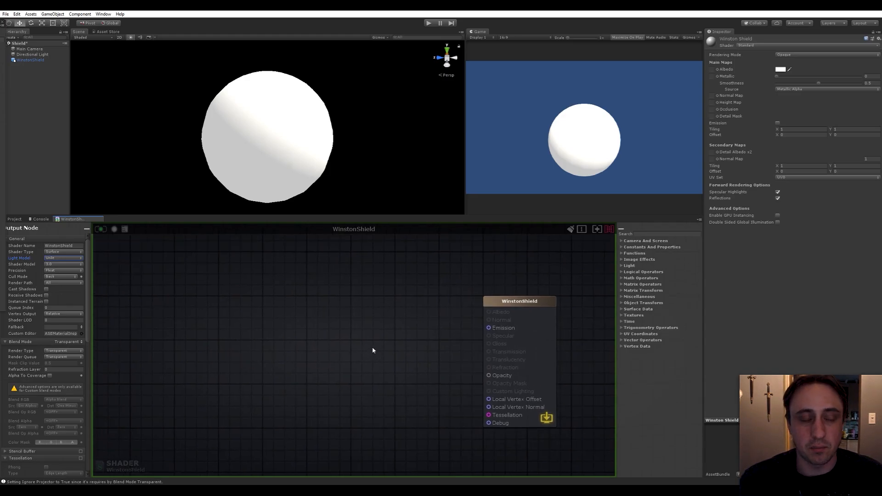
pyautogui.scroll(1, 356, 344)
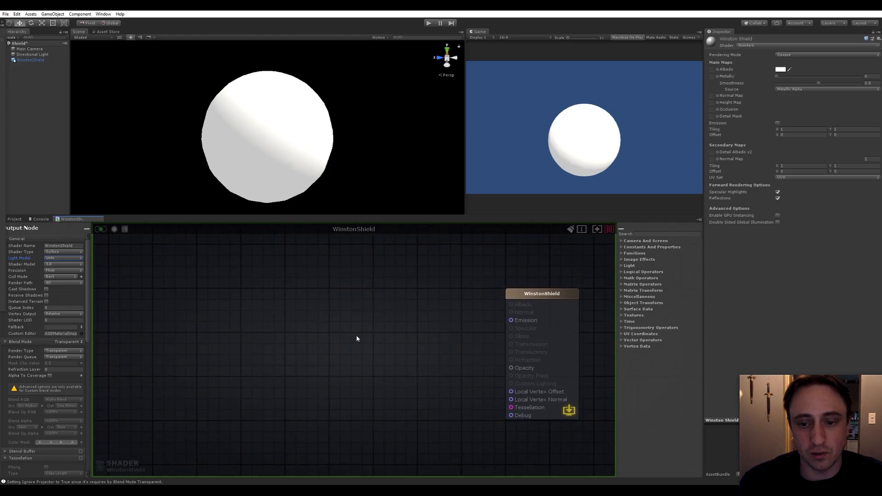
pyautogui.scroll(-2, 354, 329)
pyautogui.scroll(2, 312, 309)
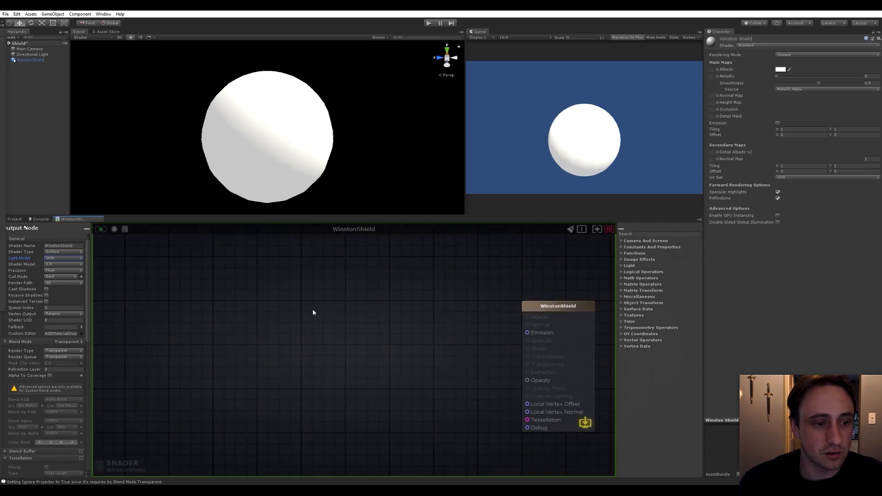
pyautogui.press('space')
pyautogui.write('gr')
pyautogui.press('Return')
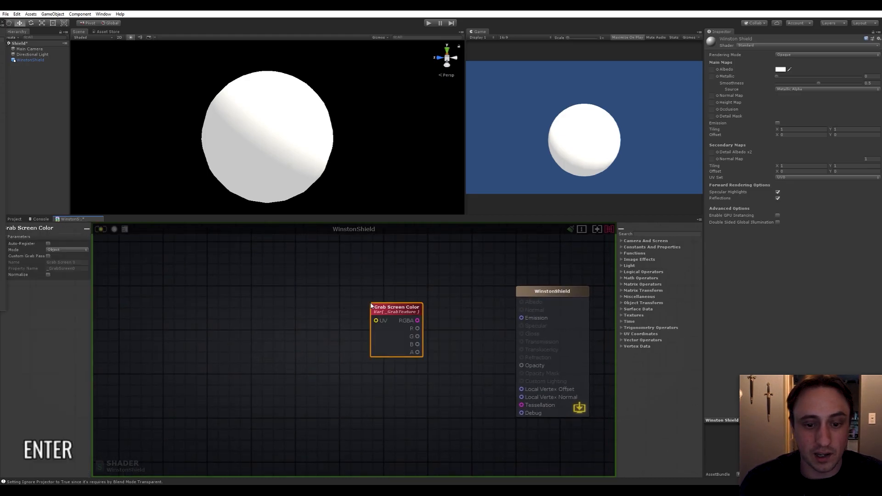
pyautogui.press('Delete')
# Add a Color node to the graph, connect its RGBA output to Emission and place it above the output node's level.
pyautogui.press('space')
pyautogui.write('colo')
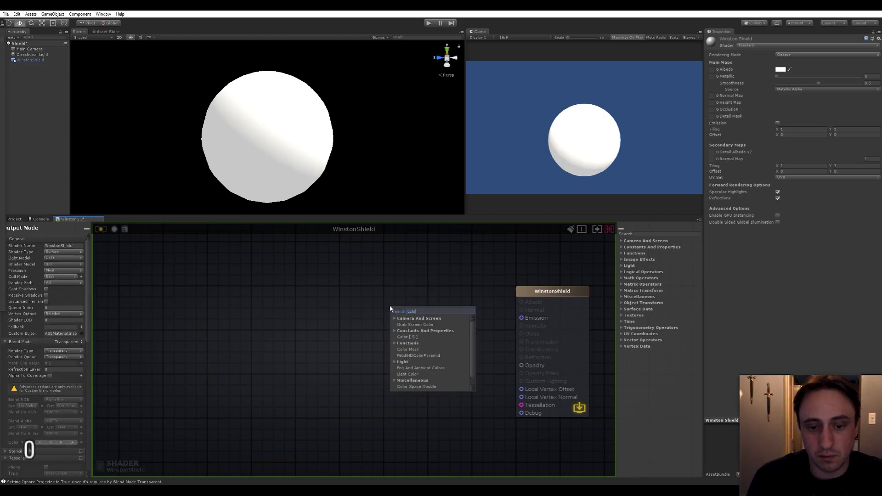
pyautogui.press('BackSpace')
pyautogui.write('olor')
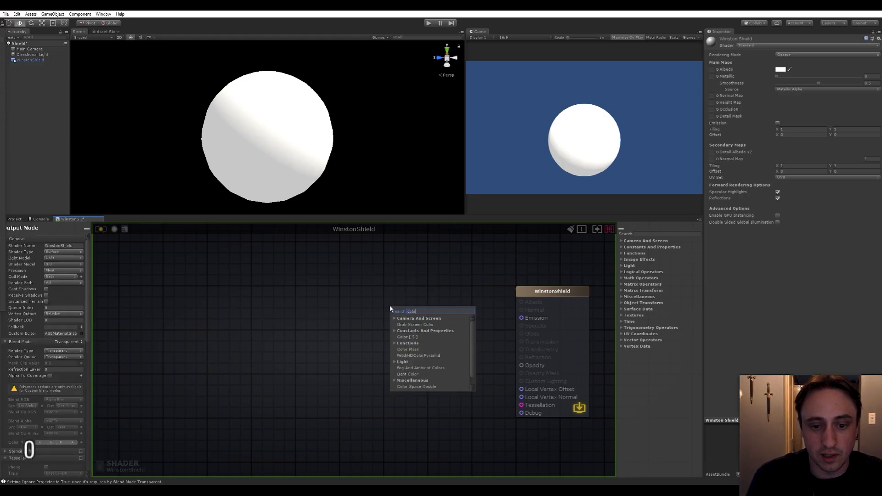
pyautogui.click(406, 337)
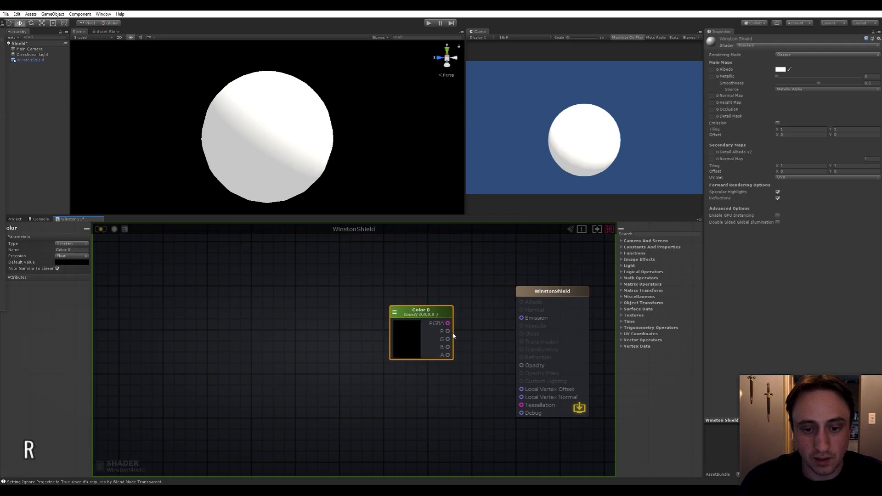
pyautogui.moveTo(447, 323); pyautogui.dragTo(521, 318)
pyautogui.moveTo(425, 315); pyautogui.dragTo(421, 267)
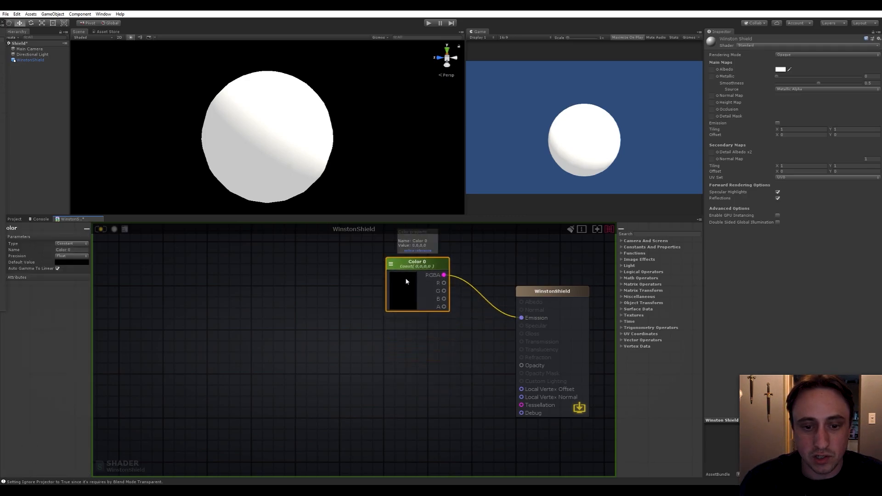
# Set the Color node's default value to a bright blue and save the shader.
pyautogui.click(406, 276)
pyautogui.click(607, 231)
pyautogui.moveTo(636, 212); pyautogui.dragTo(663, 183)
pyautogui.click(670, 149)
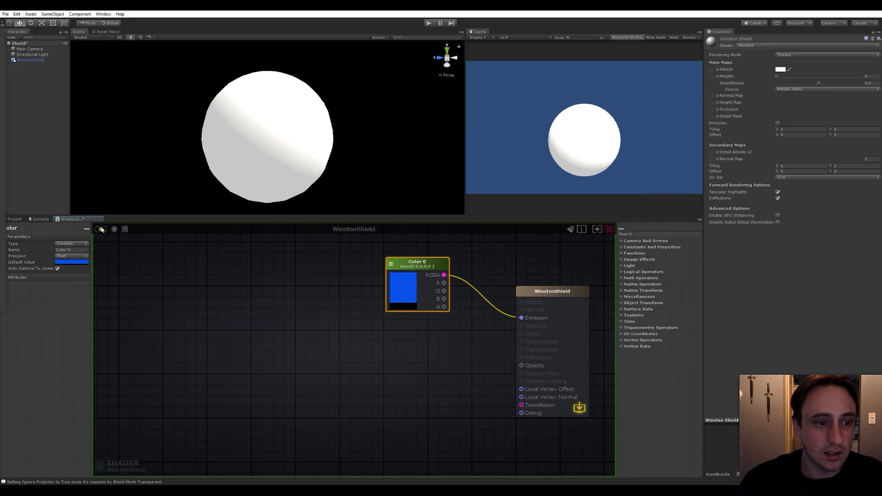
pyautogui.click(102, 229)
pyautogui.click(222, 322)
# Assign the WinstonShield shader to the Winston Shield material on the scene's shield sphere.
pyautogui.click(287, 152)
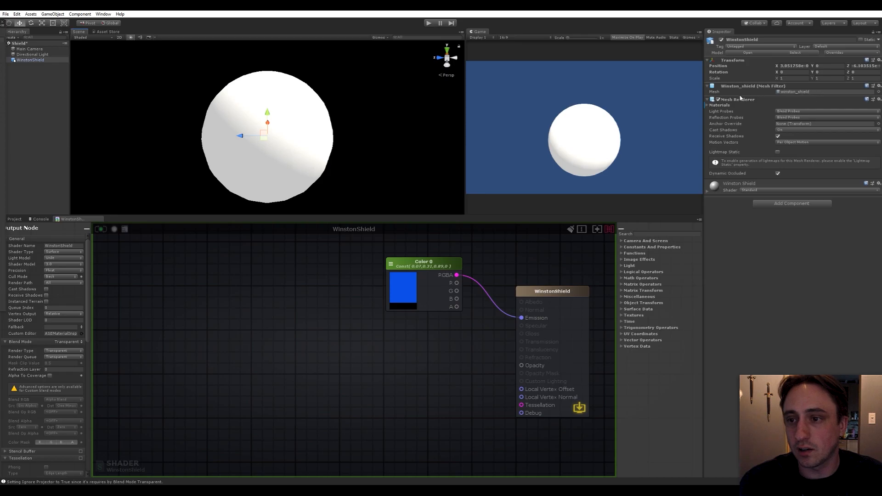
pyautogui.click(707, 191)
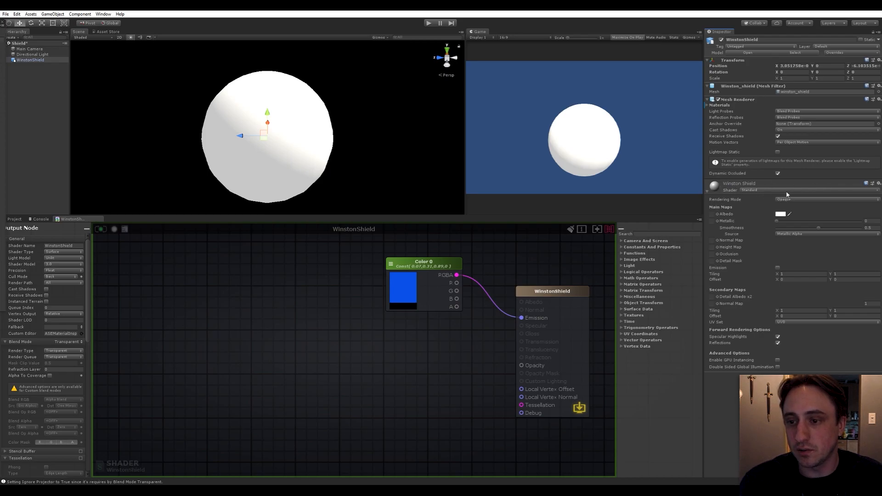
pyautogui.click(771, 190)
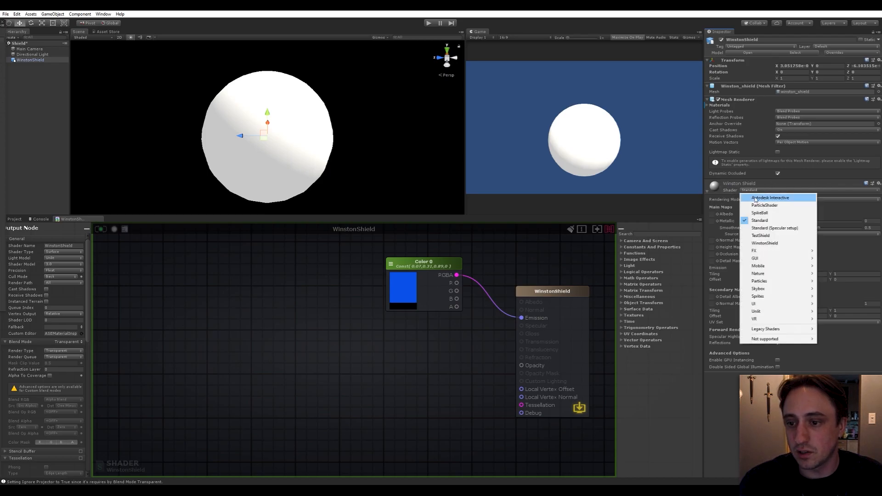
pyautogui.click(766, 243)
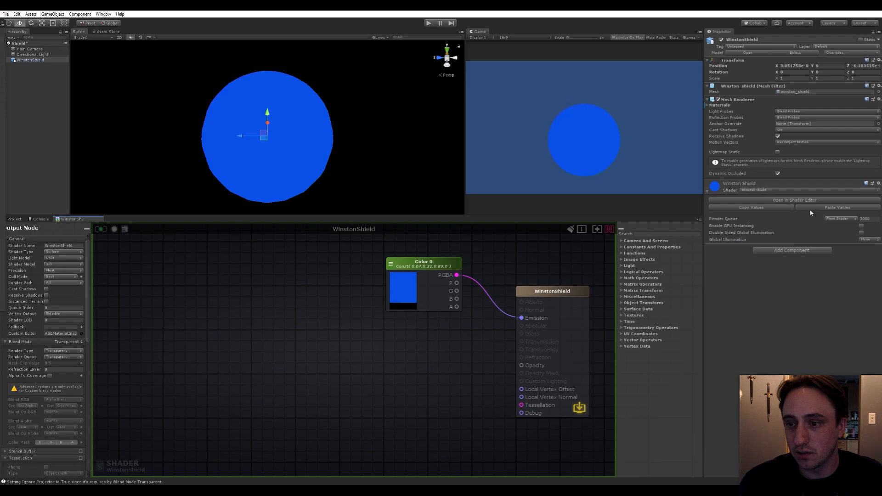
# Close the shader canvas, reopen WinstonShield from its material and dock the shader editor next to the Console again.
pyautogui.rightClick(71, 222)
pyautogui.click(89, 231)
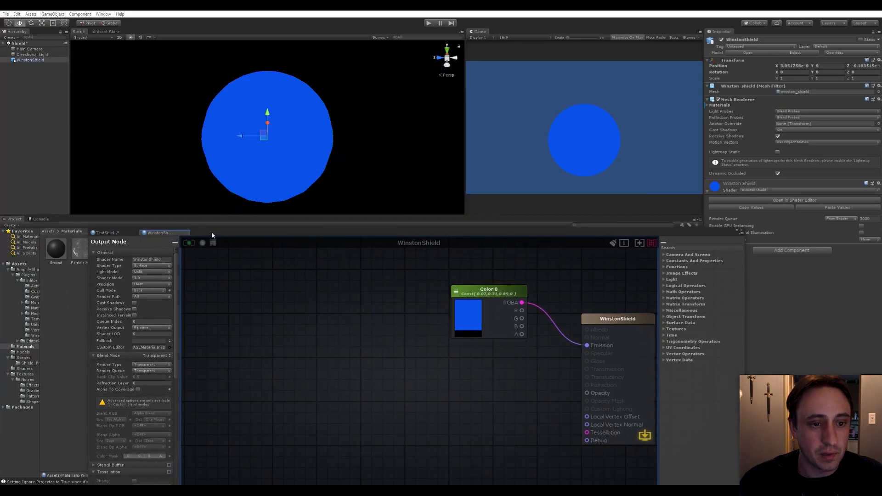
pyautogui.moveTo(212, 234); pyautogui.dragTo(90, 220)
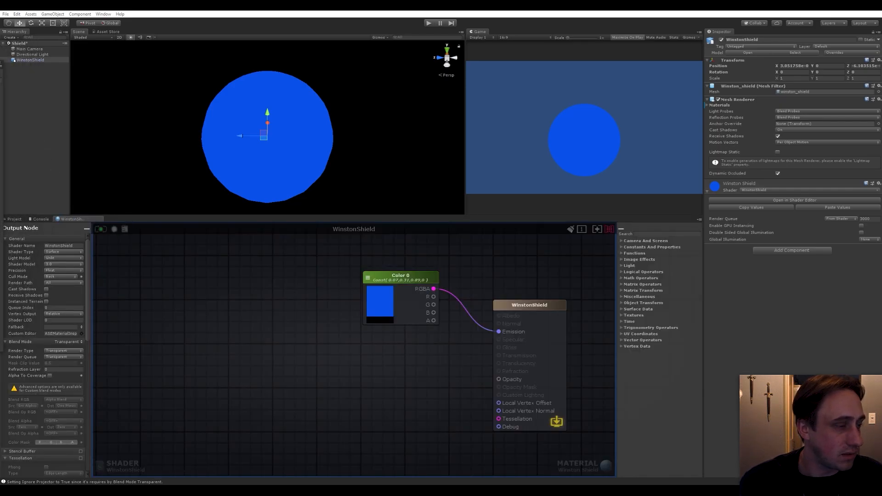
# Move the Color node slightly farther up and away from the WinstonShield output node.
pyautogui.moveTo(412, 278); pyautogui.dragTo(392, 259)
pyautogui.moveTo(377, 357); pyautogui.dragTo(391, 381, button='middle')
pyautogui.click(288, 311)
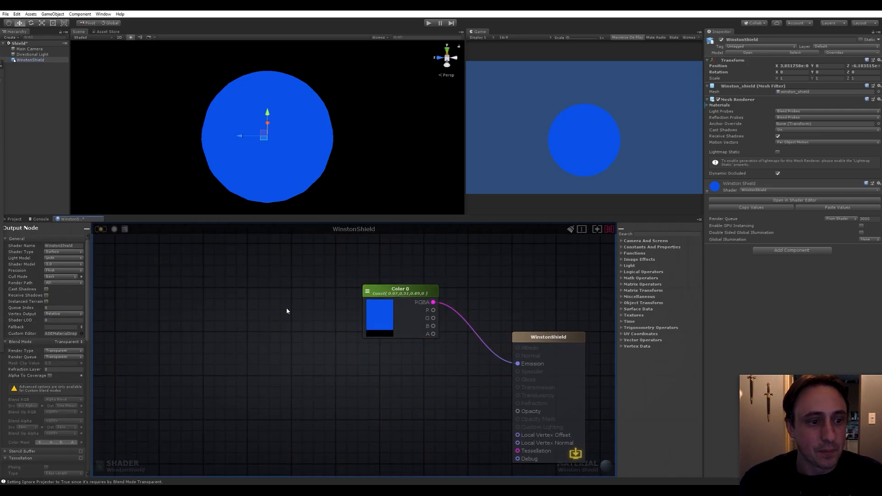
pyautogui.scroll(-4, 298, 289)
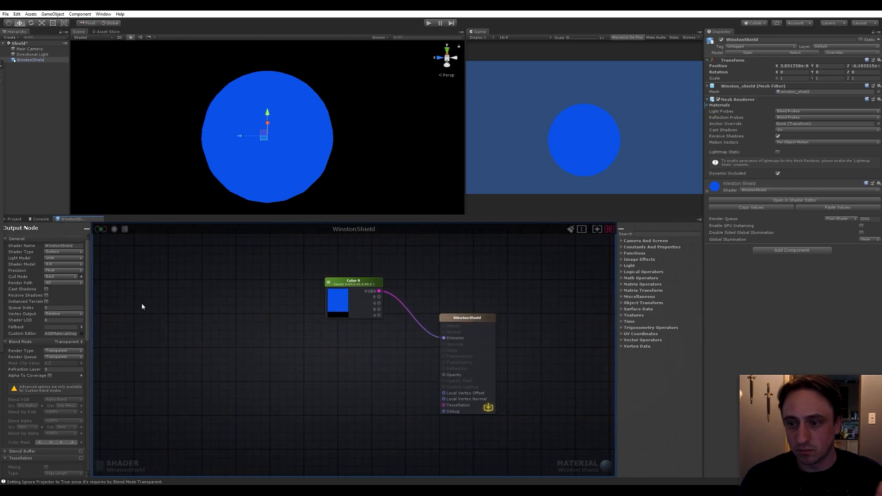
pyautogui.moveTo(252, 344); pyautogui.dragTo(295, 342, button='middle')
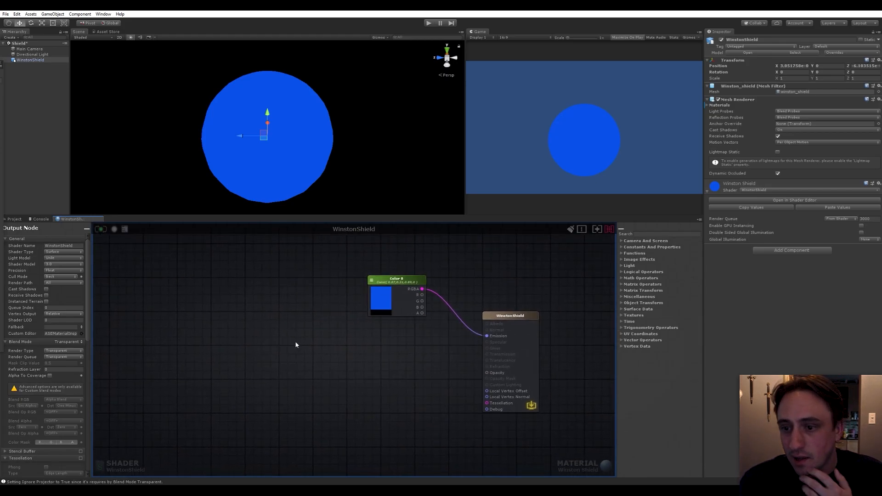
pyautogui.moveTo(366, 333); pyautogui.dragTo(385, 335, button='middle')
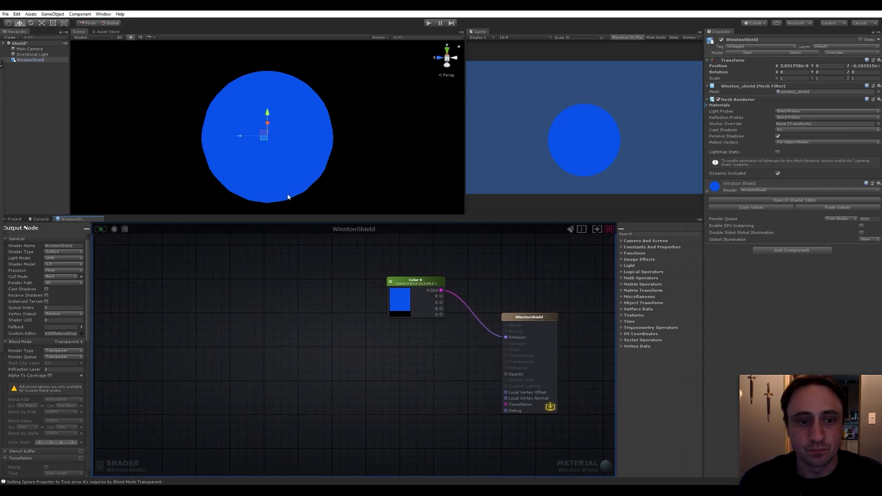
pyautogui.moveTo(312, 317); pyautogui.dragTo(318, 313, button='middle')
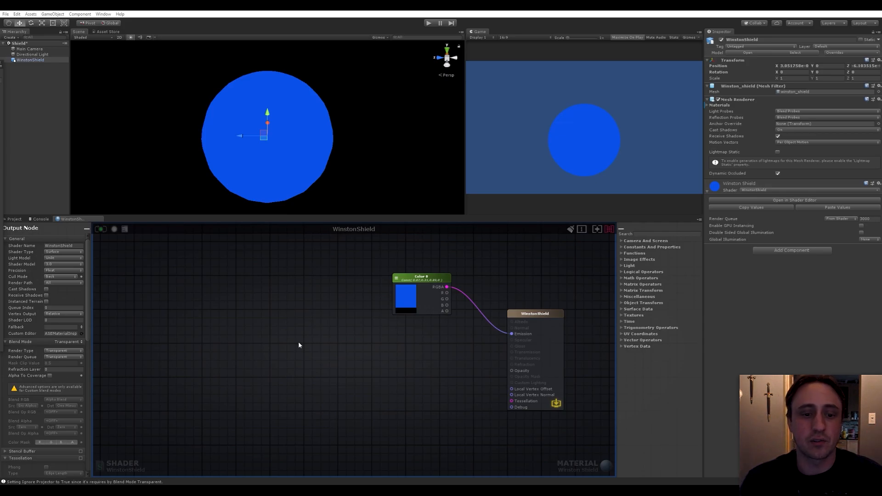
# Add a Texture Sample node to the empty canvas area below the Color node.
pyautogui.moveTo(349, 344); pyautogui.dragTo(391, 326, button='right')
pyautogui.press('space')
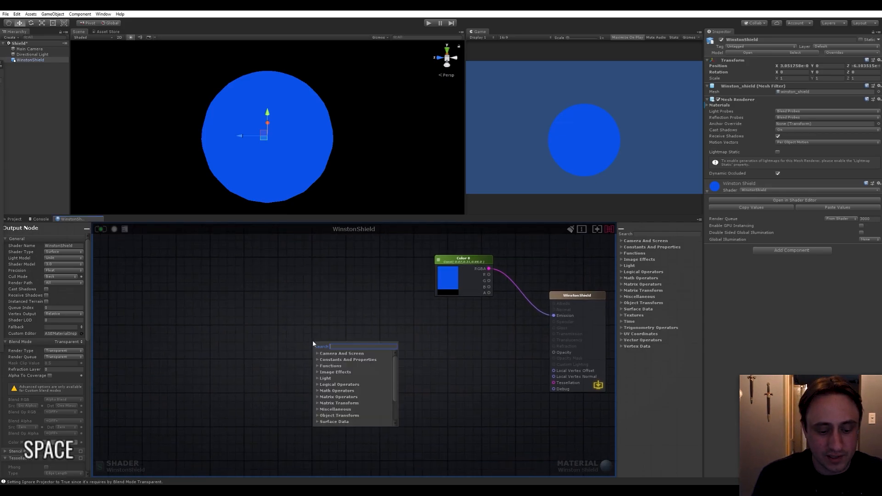
pyautogui.write('texture')
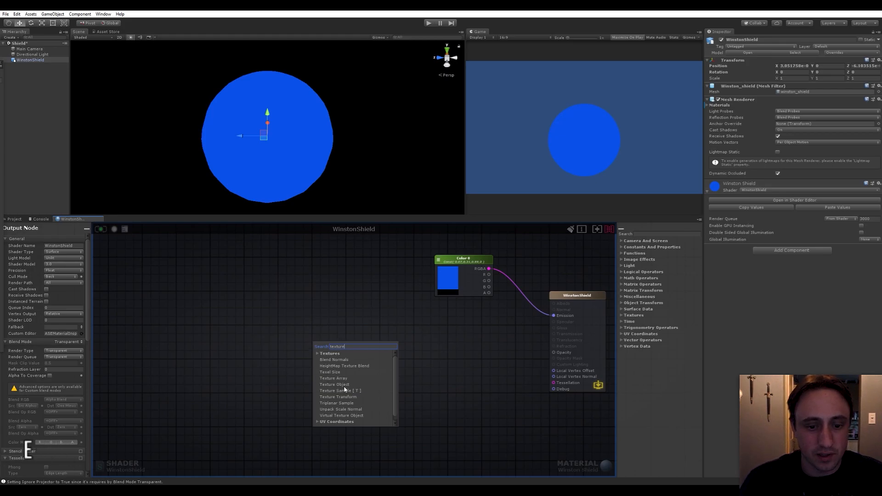
pyautogui.click(344, 391)
pyautogui.moveTo(355, 347); pyautogui.dragTo(293, 341)
pyautogui.click(271, 336)
# Assign the pattern_hexagon_thin texture to the Texture Sample node and move the node farther from the output node.
pyautogui.click(323, 381)
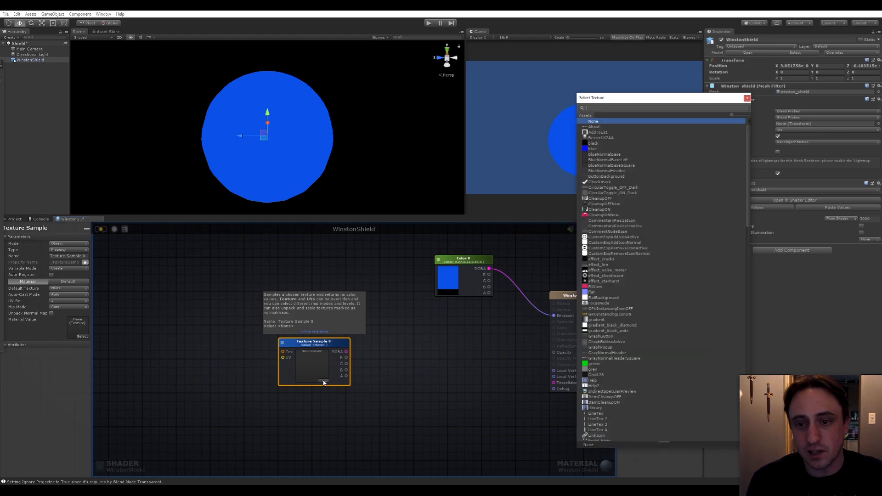
pyautogui.write('hexi')
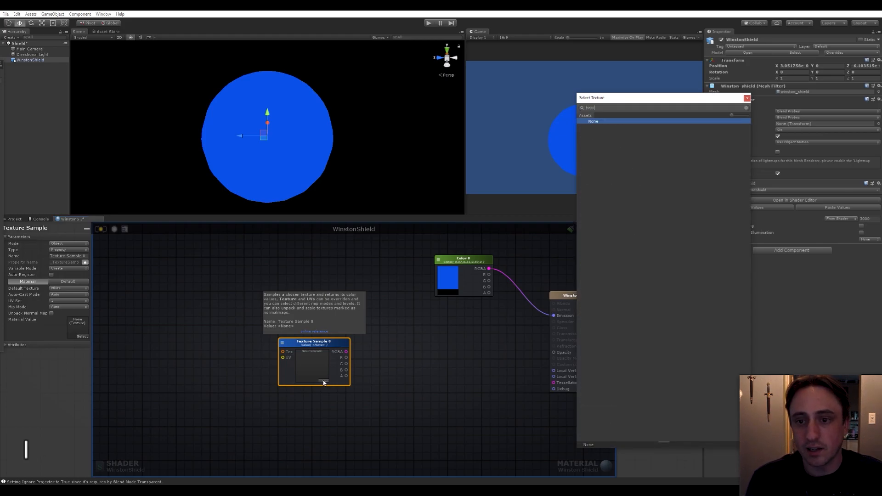
pyautogui.press('BackSpace')
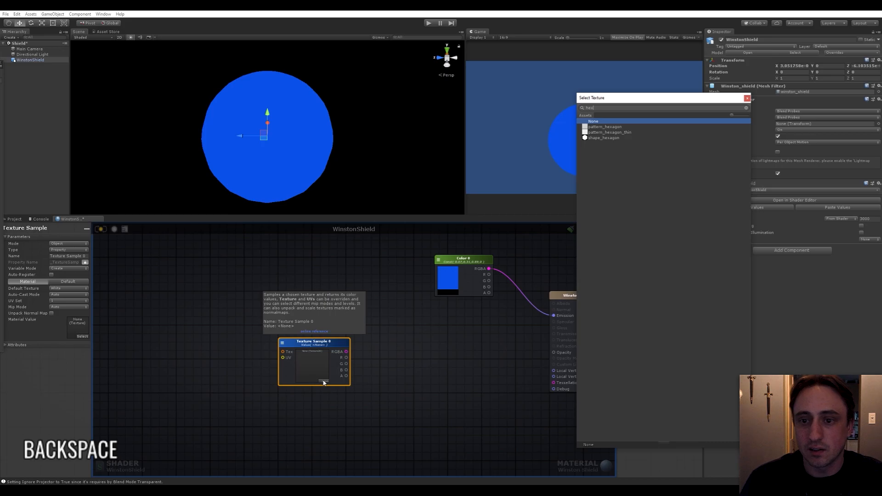
pyautogui.click(615, 134)
pyautogui.doubleClick(615, 134)
pyautogui.moveTo(319, 343); pyautogui.dragTo(276, 325)
pyautogui.click(323, 382)
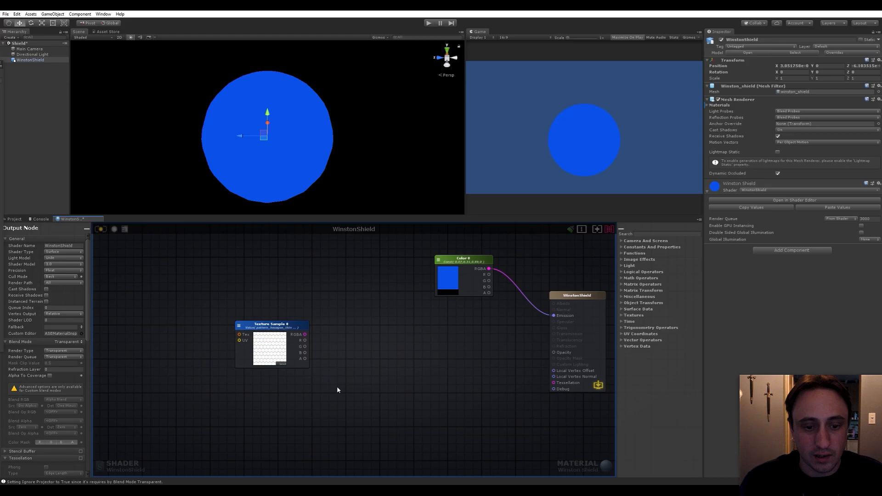
# Feed the hexagon texture's R channel through a new One Minus node into the shader's Opacity and save the shader.
pyautogui.press('space')
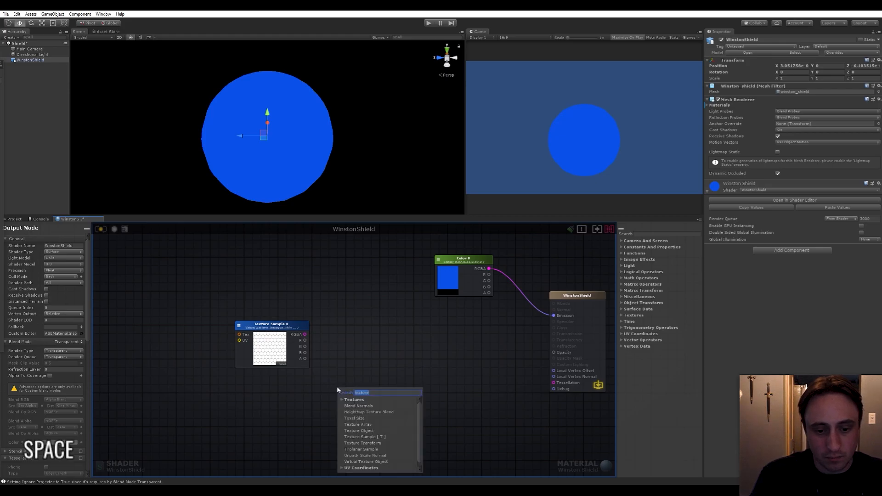
pyautogui.write('one')
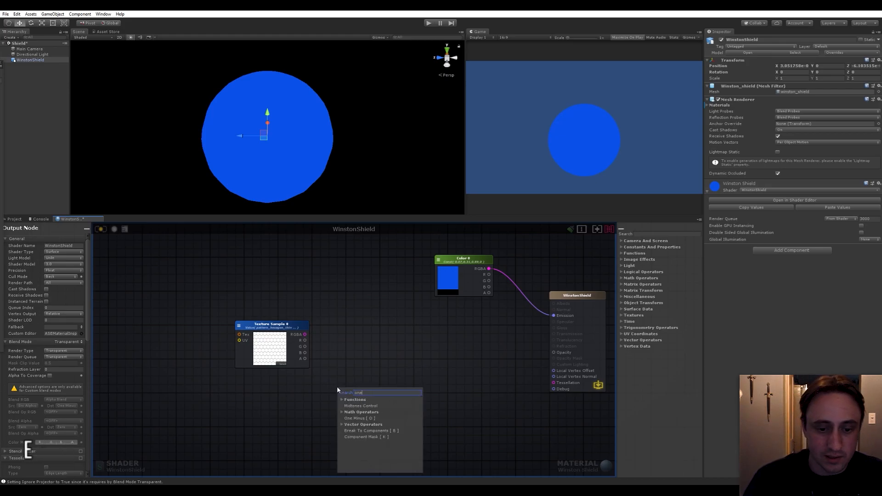
pyautogui.click(354, 416)
pyautogui.moveTo(305, 340); pyautogui.dragTo(554, 353)
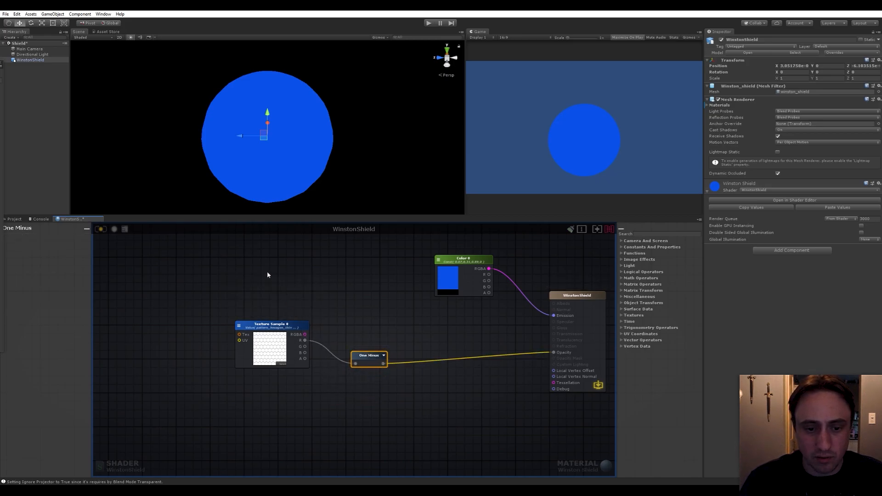
pyautogui.click(100, 230)
# Examine the hexagon pattern on the shield sphere in the scene from different angles and distances.
pyautogui.scroll(-2, 263, 168)
pyautogui.keyDown('alt'); pyautogui.moveTo(256, 150); pyautogui.dragTo(334, 138); pyautogui.keyUp('alt')
pyautogui.scroll(4, 267, 143)
pyautogui.scroll(-2, 185, 113)
pyautogui.scroll(-2, 335, 139)
pyautogui.scroll(1, 306, 149)
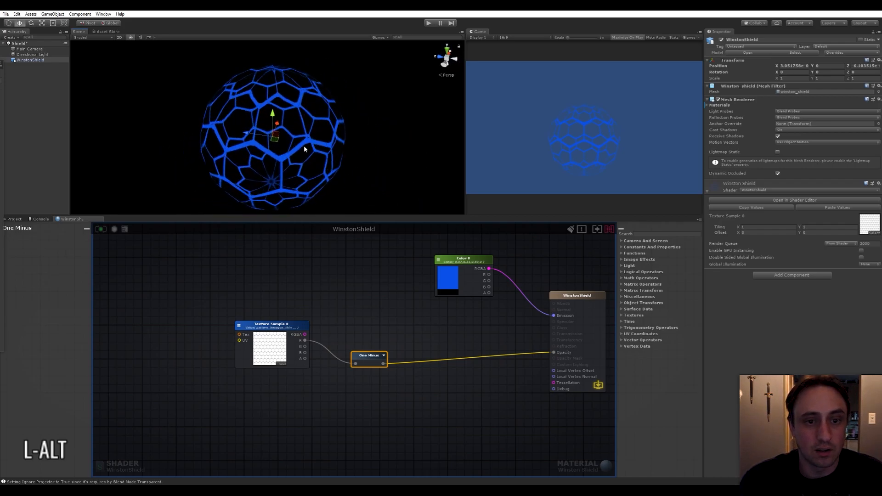
pyautogui.moveTo(329, 288); pyautogui.dragTo(379, 286, button='middle')
pyautogui.keyDown('alt'); pyautogui.moveTo(347, 91); pyautogui.dragTo(311, 118); pyautogui.keyUp('alt')
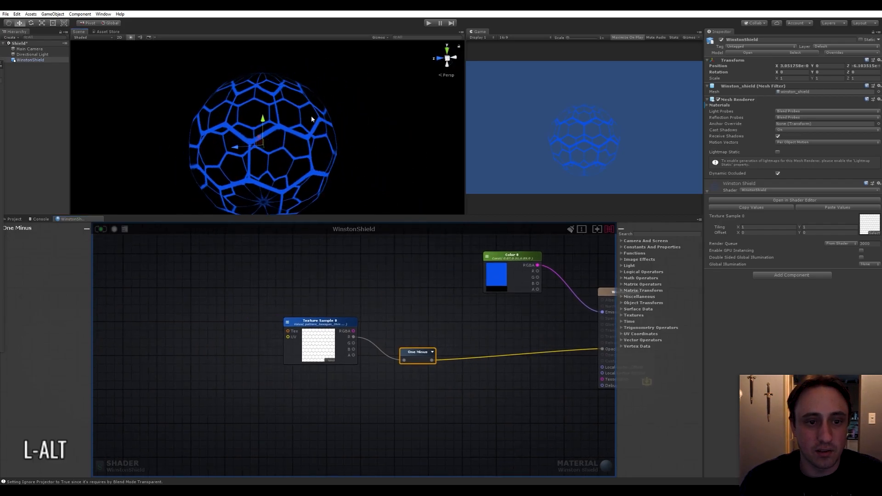
# Add a Texture Coordinates node and connect its UV output to the hexagon Texture Sample's UV input.
pyautogui.scroll(-4, 301, 267)
pyautogui.scroll(5, 234, 316)
pyautogui.press('space')
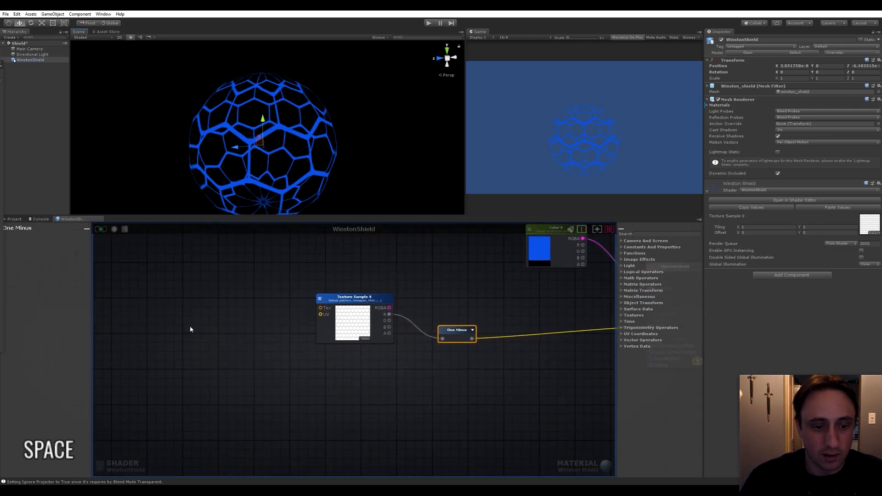
pyautogui.click(190, 329)
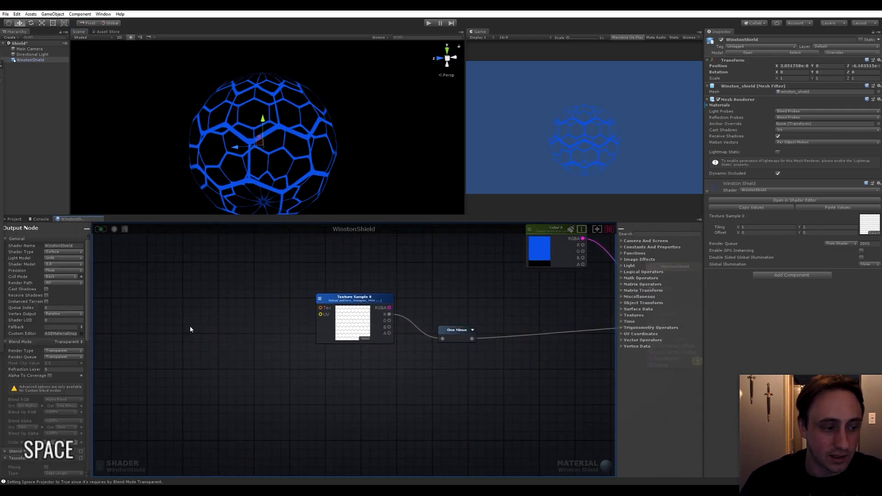
pyautogui.press('space')
pyautogui.write('v')
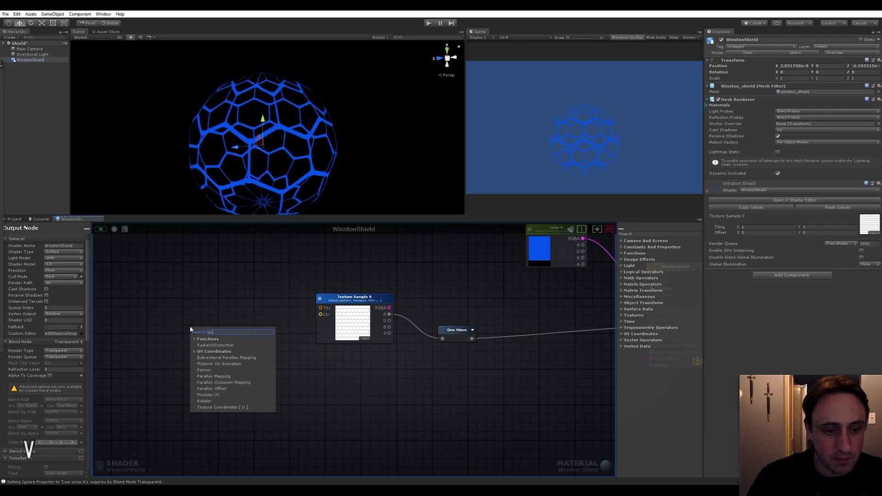
pyautogui.click(236, 393)
pyautogui.moveTo(217, 354); pyautogui.dragTo(320, 315)
pyautogui.moveTo(223, 317); pyautogui.dragTo(216, 316)
# Set the Texture Coordinates tiling to 4 in X and Y and move the node closer to the hexagon Texture Sample.
pyautogui.click(34, 249)
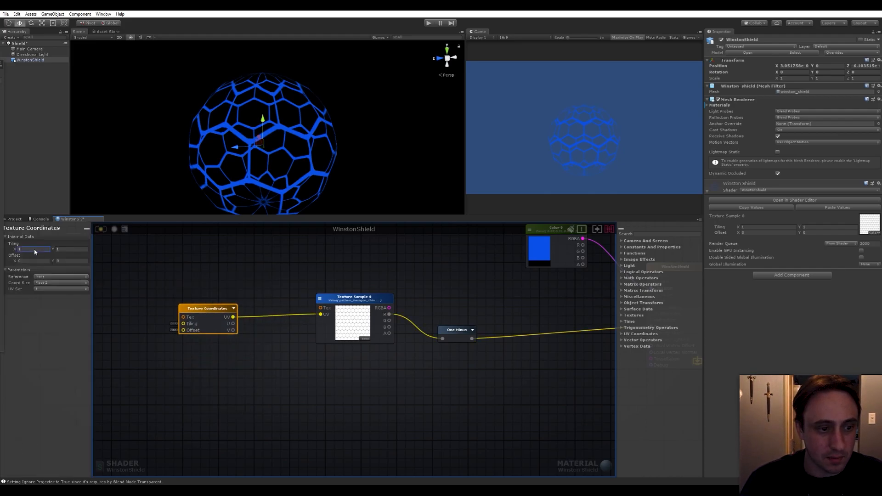
pyautogui.write('4')
pyautogui.press('Tab')
pyautogui.write('4')
pyautogui.press('Return')
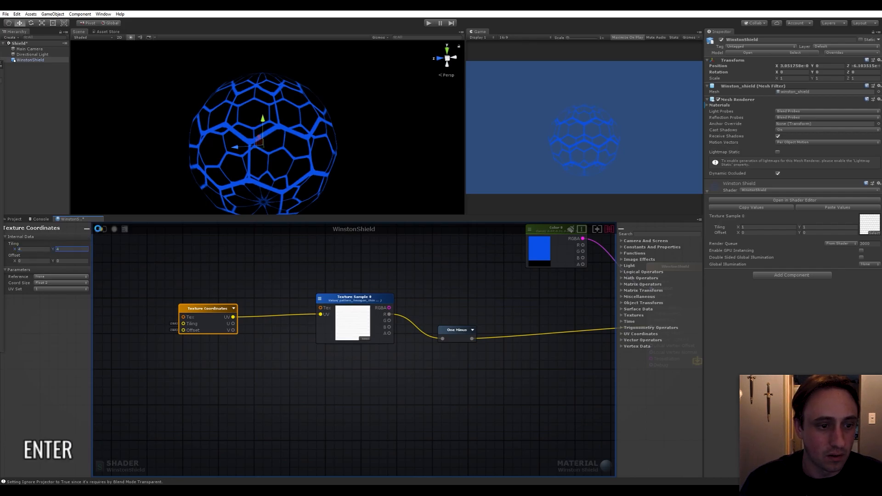
pyautogui.keyDown('alt'); pyautogui.moveTo(180, 111); pyautogui.dragTo(147, 128); pyautogui.keyUp('alt')
pyautogui.click(259, 351)
pyautogui.moveTo(212, 327); pyautogui.dragTo(253, 321)
pyautogui.click(272, 350)
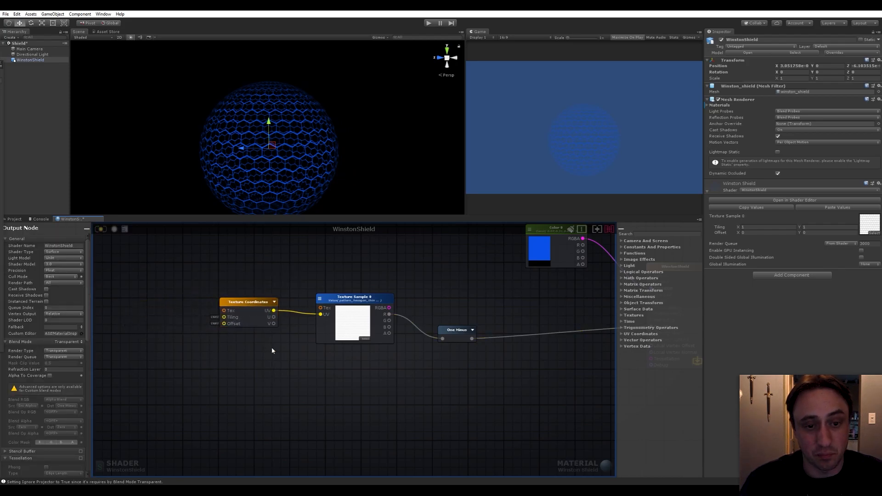
pyautogui.moveTo(391, 290); pyautogui.dragTo(472, 261)
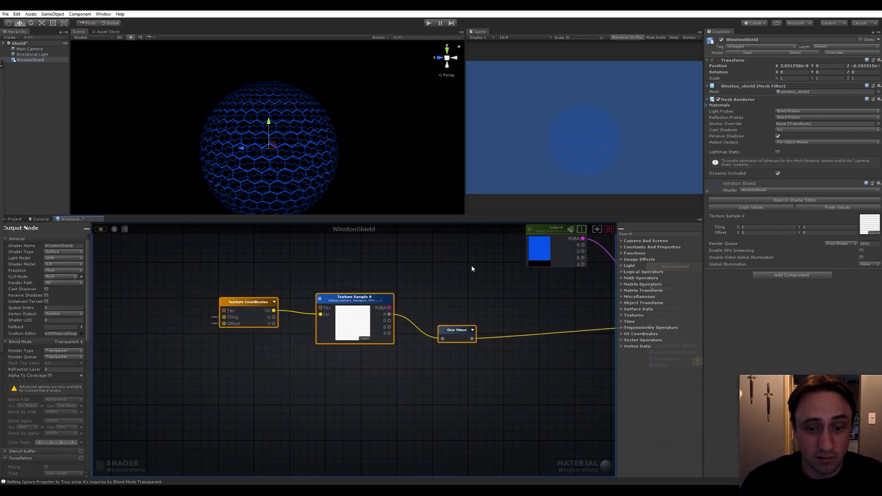
pyautogui.click(399, 399)
# Add a second Texture Sample node and place it below the hexagon Texture Sample.
pyautogui.moveTo(378, 396); pyautogui.dragTo(420, 368, button='middle')
pyautogui.moveTo(358, 353); pyautogui.dragTo(328, 342, button='middle')
pyautogui.scroll(-3, 289, 382)
pyautogui.press('space')
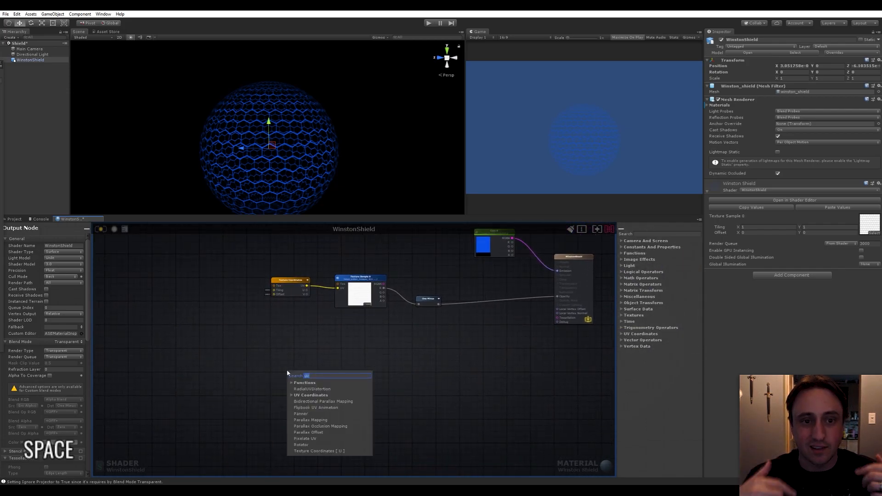
pyautogui.write('texture')
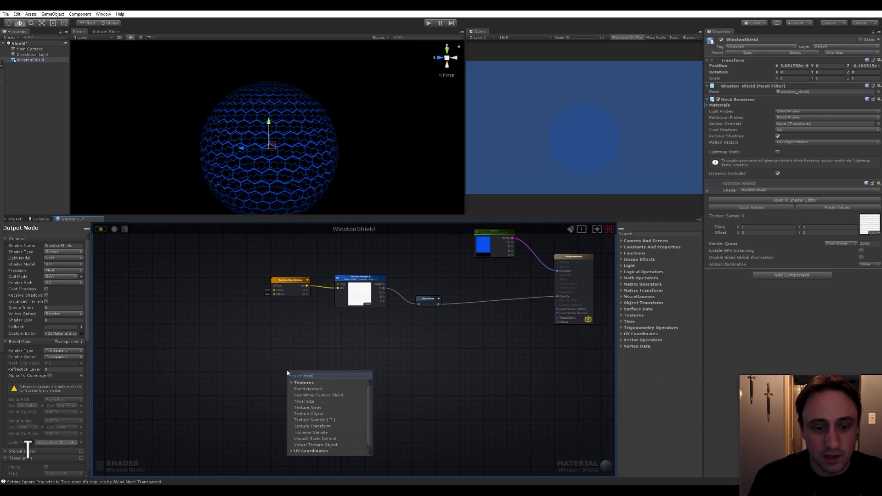
pyautogui.click(317, 420)
pyautogui.moveTo(319, 396); pyautogui.dragTo(361, 360)
# Assign the pattern_horizontal_lines_blurred texture to the second Texture Sample and move the node down, away from the hexagon nodes.
pyautogui.click(361, 360)
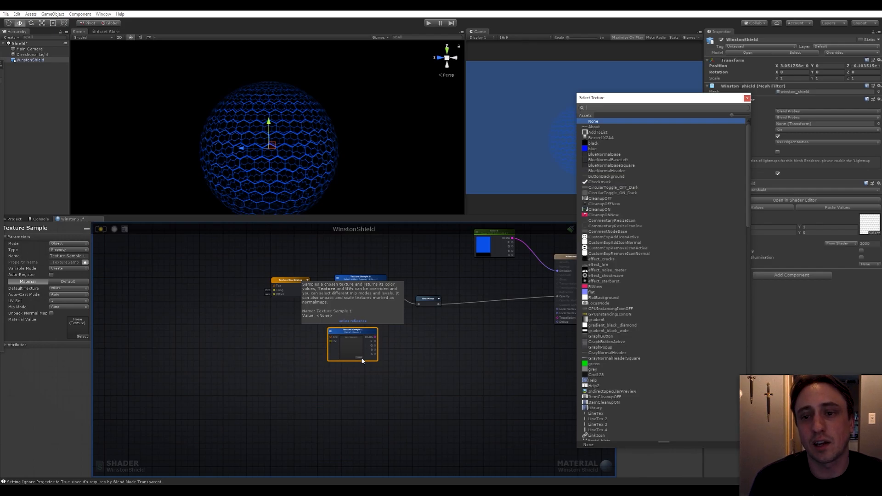
pyautogui.write('hor')
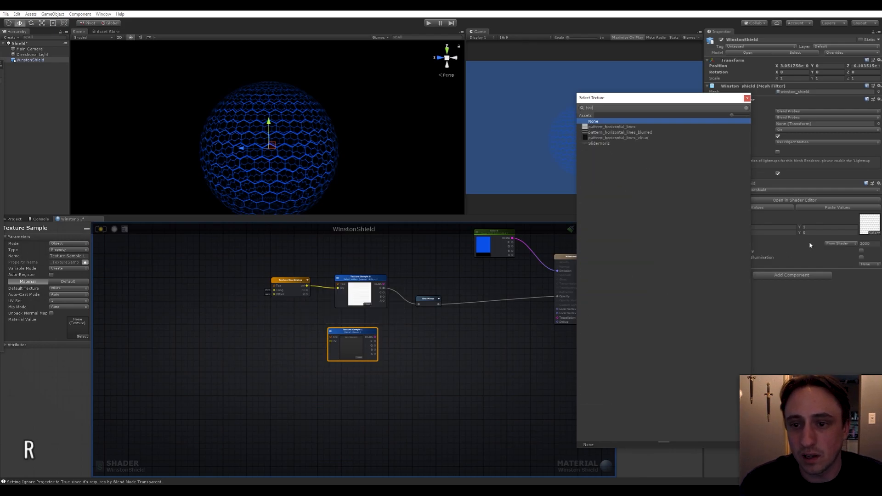
pyautogui.click(622, 132)
pyautogui.click(606, 133)
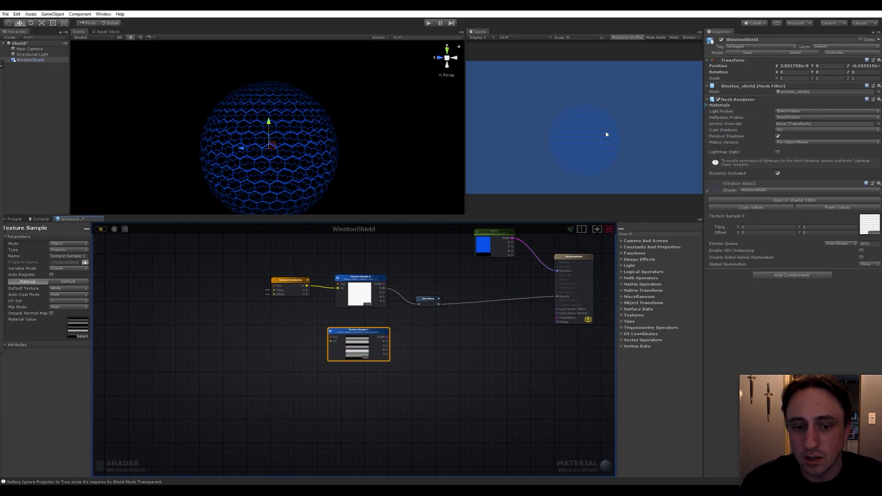
pyautogui.scroll(3, 409, 340)
pyautogui.moveTo(407, 342); pyautogui.dragTo(406, 355, button='middle')
pyautogui.moveTo(326, 343); pyautogui.dragTo(288, 369)
pyautogui.moveTo(395, 373); pyautogui.dragTo(532, 332, button='middle')
pyautogui.click(532, 334)
# Add a second Texture Coordinates node in front of the horizontal-lines Texture Sample, leaving a gap between them.
pyautogui.moveTo(253, 309); pyautogui.dragTo(253, 337, button='middle')
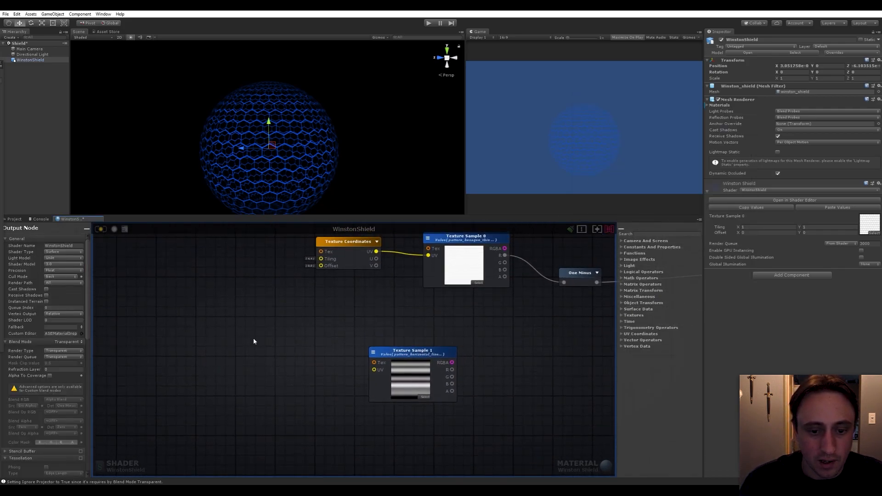
pyautogui.press('space')
pyautogui.write('text')
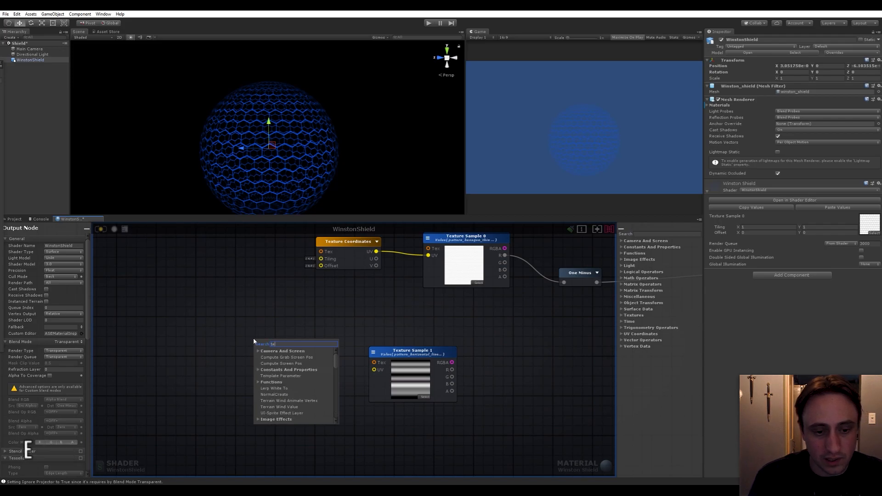
pyautogui.scroll(-2, 319, 399)
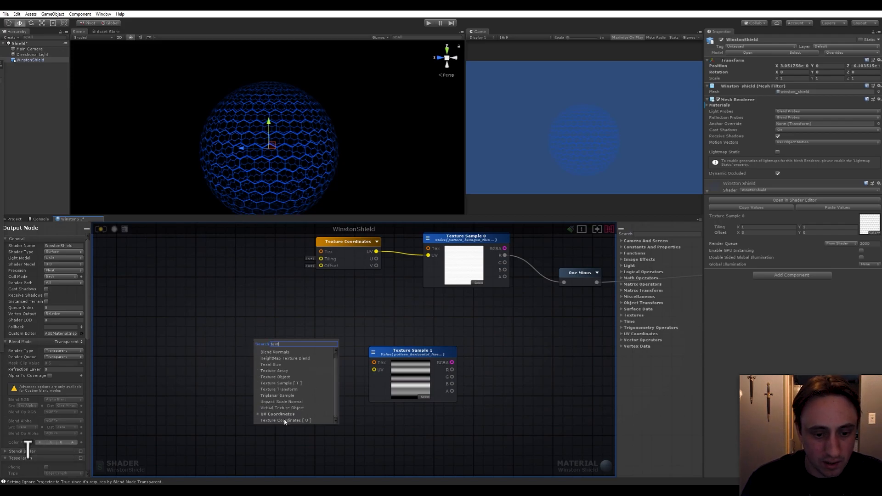
pyautogui.click(285, 420)
pyautogui.moveTo(295, 370); pyautogui.dragTo(254, 375)
# Insert a Panner node between the second Texture Coordinates node and the UV input of the horizontal-lines Texture Sample.
pyautogui.click(316, 393)
pyautogui.press('space')
pyautogui.write('panner')
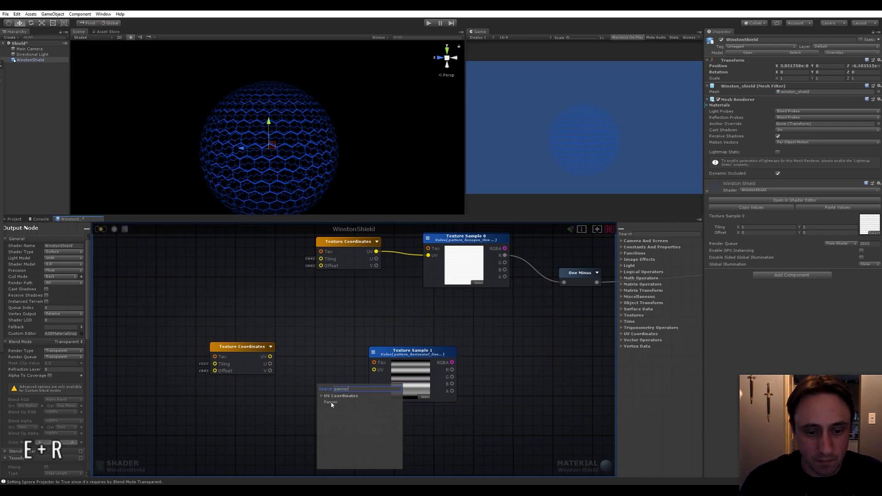
pyautogui.click(331, 402)
pyautogui.moveTo(270, 356); pyautogui.dragTo(314, 361)
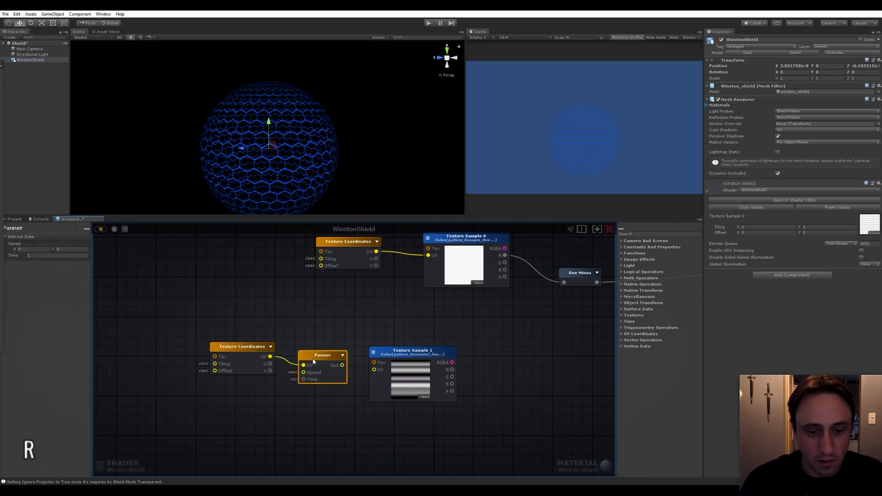
pyautogui.press('ctrl+shift+KP_Add')
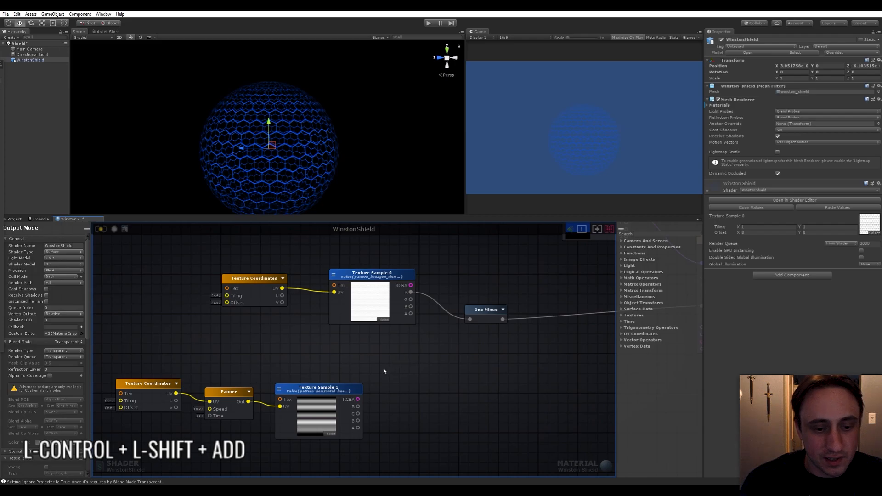
pyautogui.moveTo(387, 367); pyautogui.dragTo(433, 352, button='middle')
# Align the Panner node with its Texture Coordinates node and set its Y speed to 0.1.
pyautogui.moveTo(293, 401); pyautogui.dragTo(294, 392)
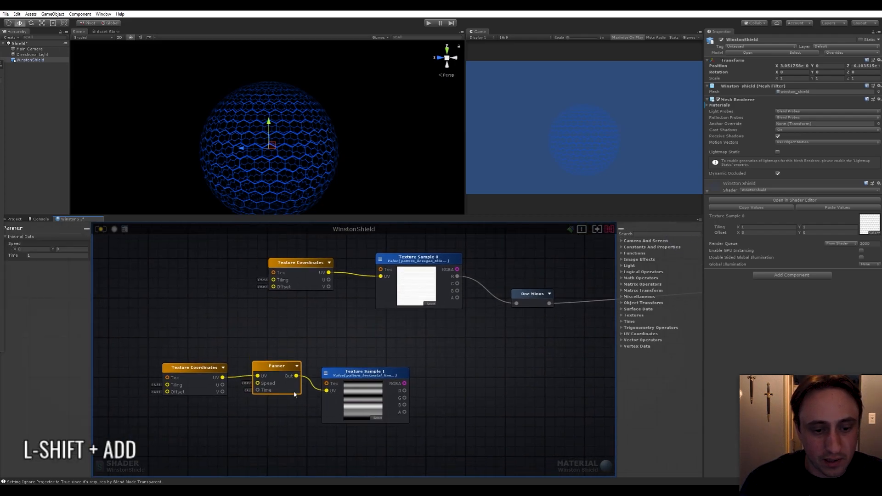
pyautogui.click(68, 249)
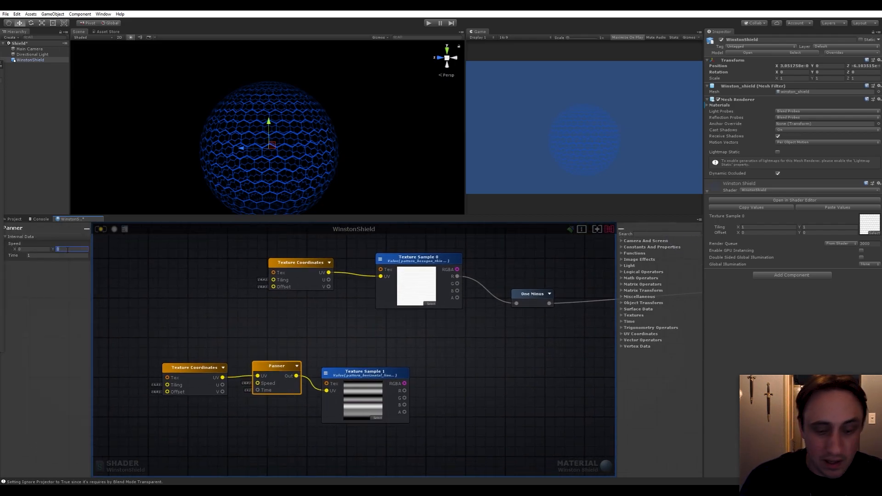
pyautogui.write('1')
pyautogui.press('Return')
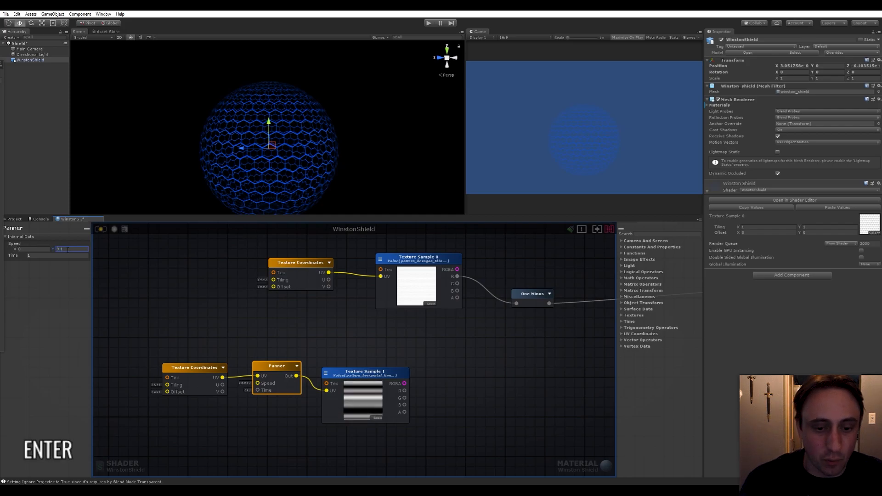
pyautogui.click(337, 395)
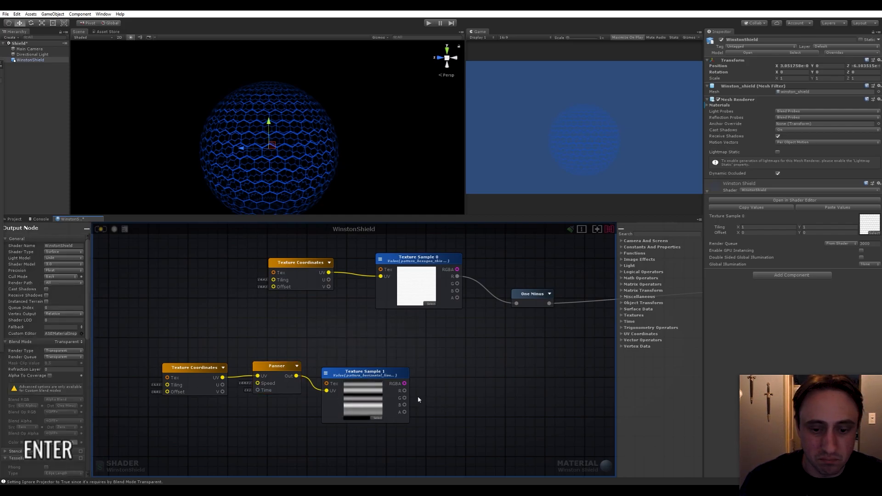
# Add a Multiply node between the two texture branches and the shader's output node.
pyautogui.press('space')
pyautogui.moveTo(489, 374); pyautogui.dragTo(375, 388, button='middle')
pyautogui.write('mult')
pyautogui.click(481, 407)
pyautogui.moveTo(365, 408); pyautogui.dragTo(426, 389)
# Multiply the One Minus result by the horizontal-lines texture's R channel, route the product into Opacity and save the shader.
pyautogui.moveTo(395, 331); pyautogui.dragTo(405, 394)
pyautogui.moveTo(379, 321); pyautogui.dragTo(344, 309)
pyautogui.moveTo(251, 418); pyautogui.dragTo(594, 318)
pyautogui.click(100, 230)
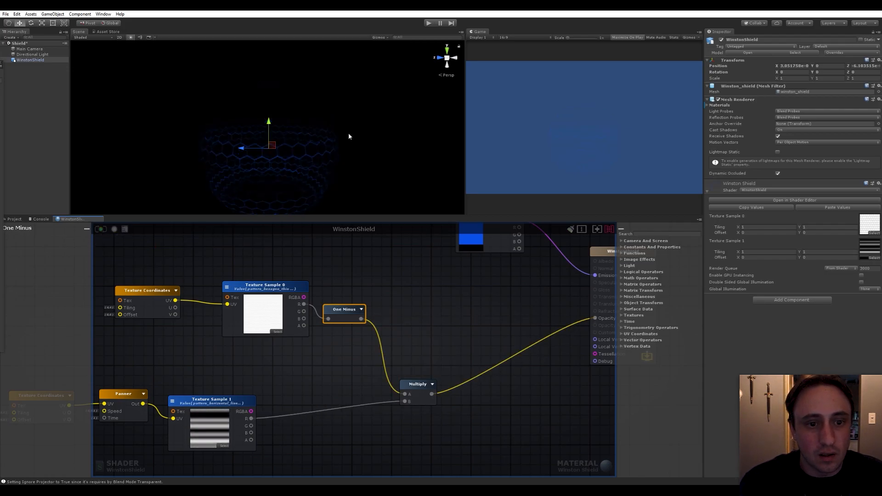
pyautogui.moveTo(249, 361); pyautogui.dragTo(339, 350, button='middle')
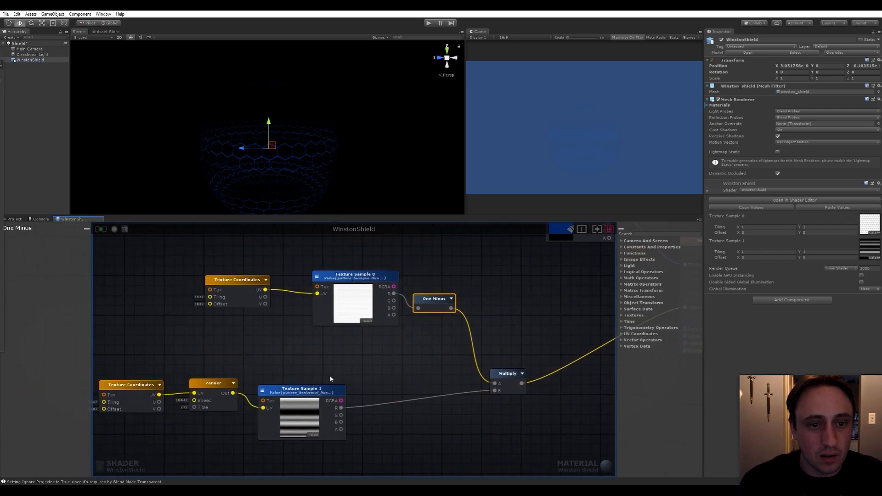
# Align the horizontal-lines Texture Sample node with its Panner node and save the shader.
pyautogui.click(342, 385)
pyautogui.moveTo(342, 385); pyautogui.dragTo(343, 384)
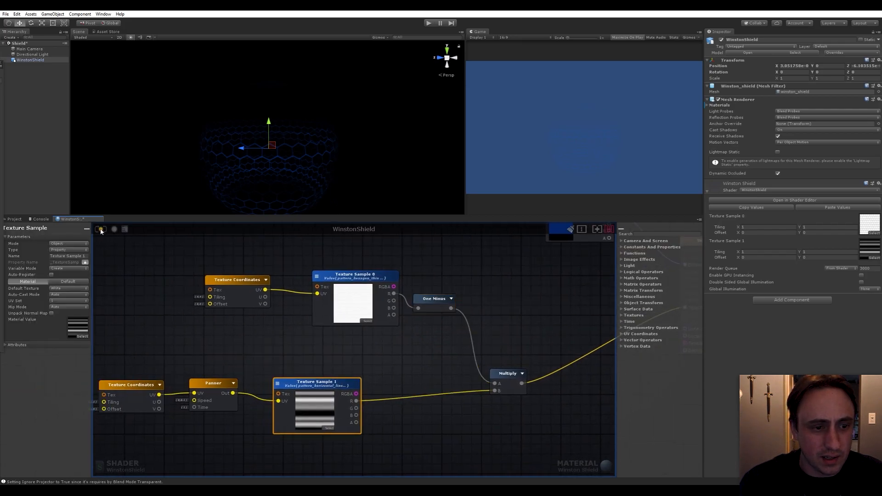
pyautogui.keyDown('alt'); pyautogui.moveTo(312, 166); pyautogui.dragTo(258, 162); pyautogui.keyUp('alt')
pyautogui.keyDown('alt'); pyautogui.moveTo(257, 162); pyautogui.dragTo(267, 145, button='middle'); pyautogui.keyUp('alt')
pyautogui.moveTo(195, 357); pyautogui.dragTo(239, 353, button='middle')
pyautogui.click(236, 354)
pyautogui.click(261, 398)
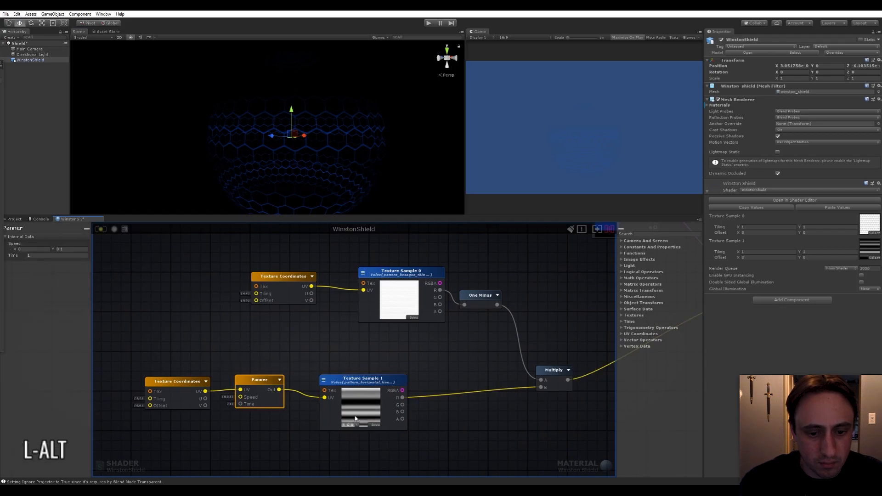
pyautogui.scroll(-4, 413, 353)
pyautogui.scroll(5, 333, 366)
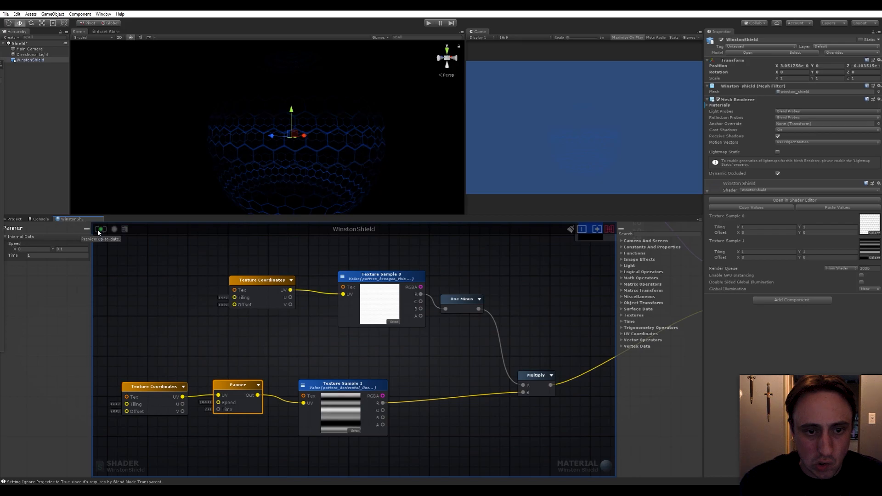
# Frame the shield in the Scene view and examine the scrolling lines from another angle.
pyautogui.click(150, 38)
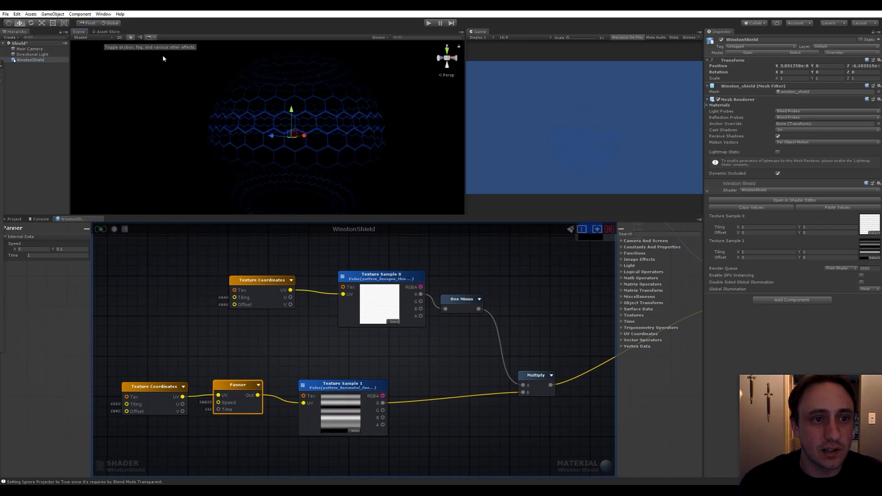
pyautogui.press('f')
pyautogui.keyDown('alt'); pyautogui.moveTo(209, 127); pyautogui.dragTo(258, 136); pyautogui.keyUp('alt')
# Set the Panner node's Y speed to 0.05 and save the shader.
pyautogui.click(319, 348)
pyautogui.click(242, 394)
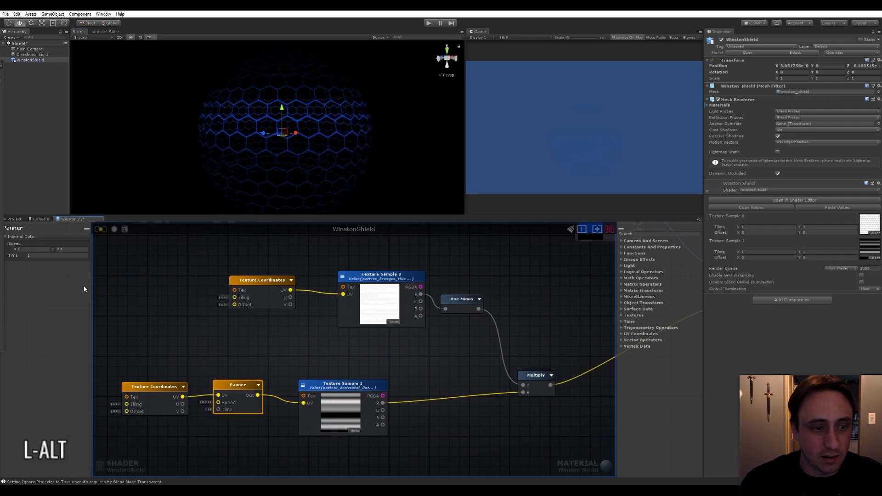
pyautogui.write('0.05')
pyautogui.press('Return')
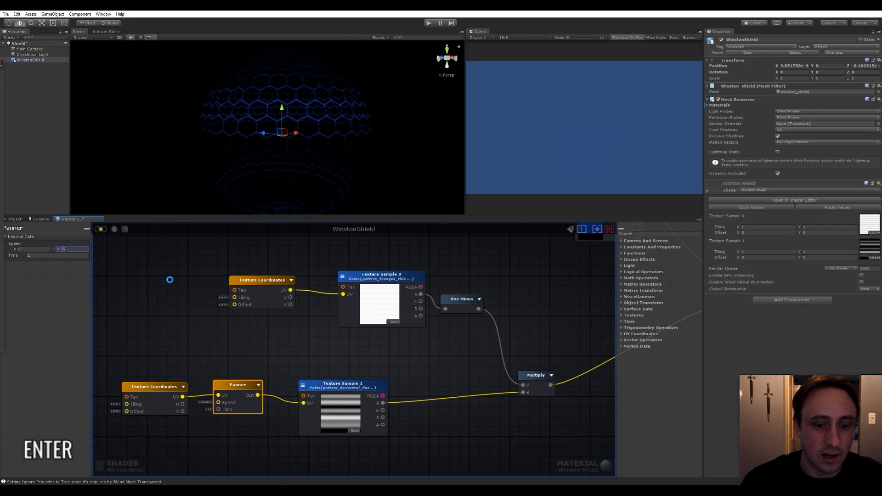
pyautogui.click(188, 303)
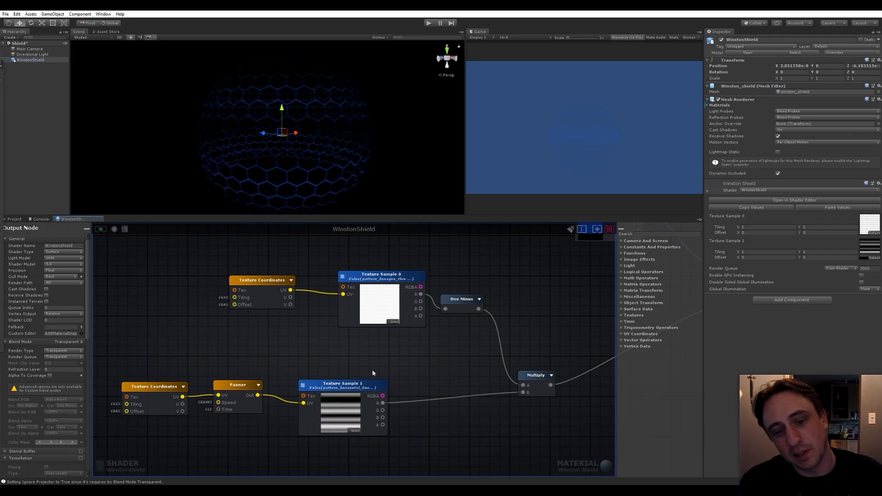
# Tidy the graph by shifting the horizontal-lines branch under the hexagon branch and moving the Multiply node closer to both.
pyautogui.scroll(-4, 431, 358)
pyautogui.moveTo(383, 342); pyautogui.dragTo(377, 324, button='middle')
pyautogui.moveTo(231, 366); pyautogui.dragTo(321, 343)
pyautogui.click(344, 384)
pyautogui.moveTo(355, 383); pyautogui.dragTo(371, 341, button='middle')
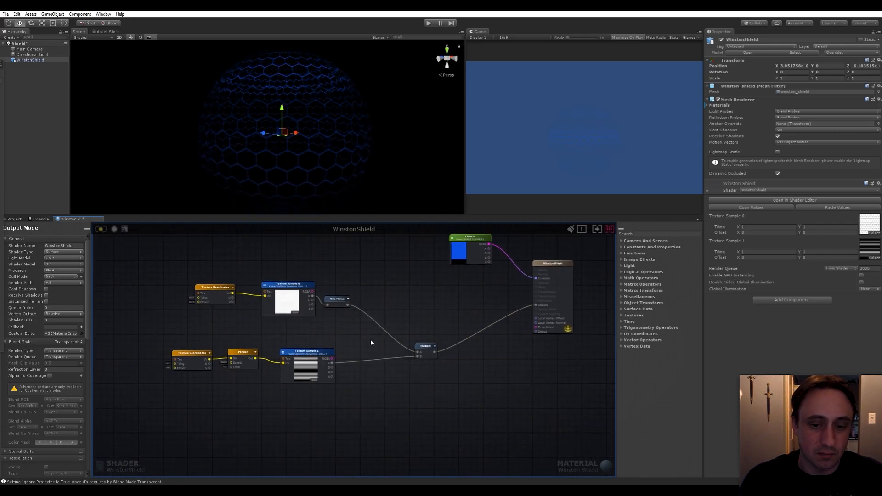
pyautogui.moveTo(425, 347); pyautogui.dragTo(387, 314)
pyautogui.click(426, 344)
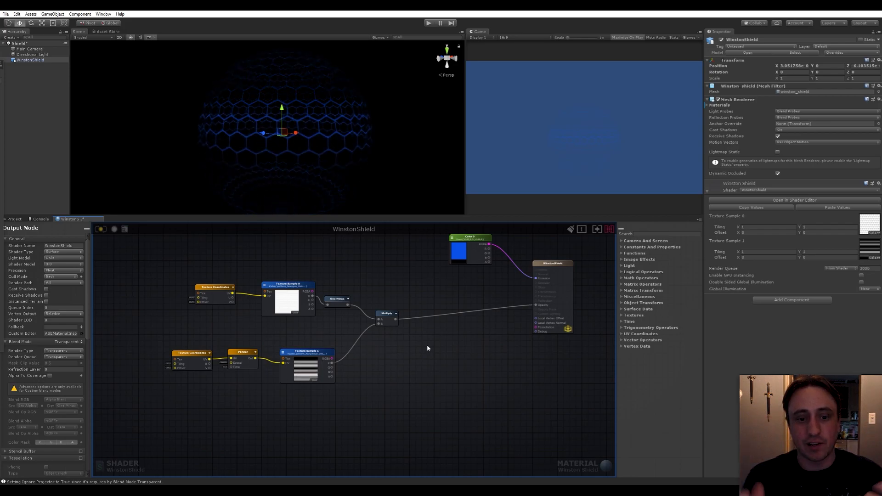
# Add a Fresnel node below the horizontal-lines texture branch.
pyautogui.press('space')
pyautogui.write('fre')
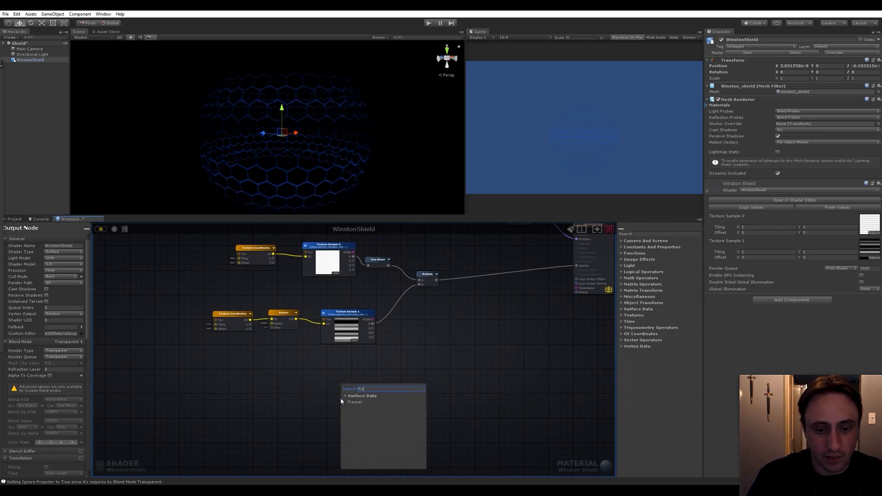
pyautogui.write('s')
pyautogui.click(342, 401)
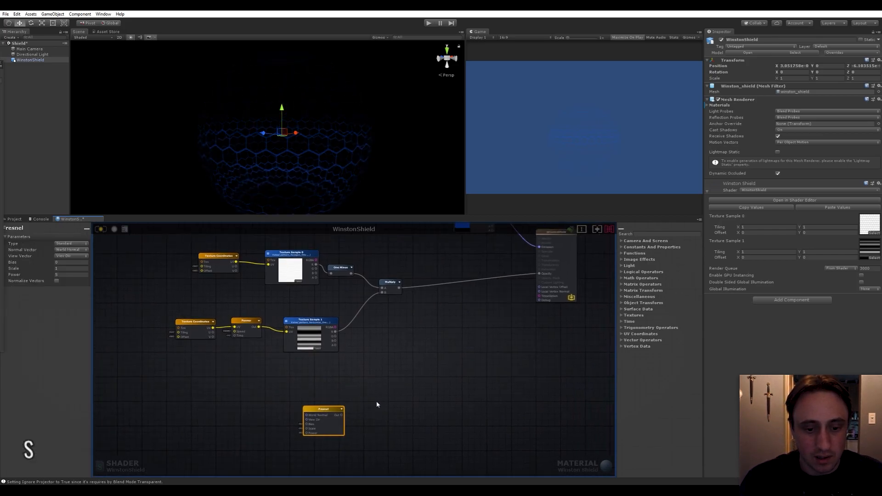
# Add a Clamp node beside the Fresnel node and feed the Fresnel output into it.
pyautogui.press('space')
pyautogui.write('clamp')
pyautogui.press('Return')
pyautogui.moveTo(317, 402); pyautogui.dragTo(394, 402)
pyautogui.click(442, 349)
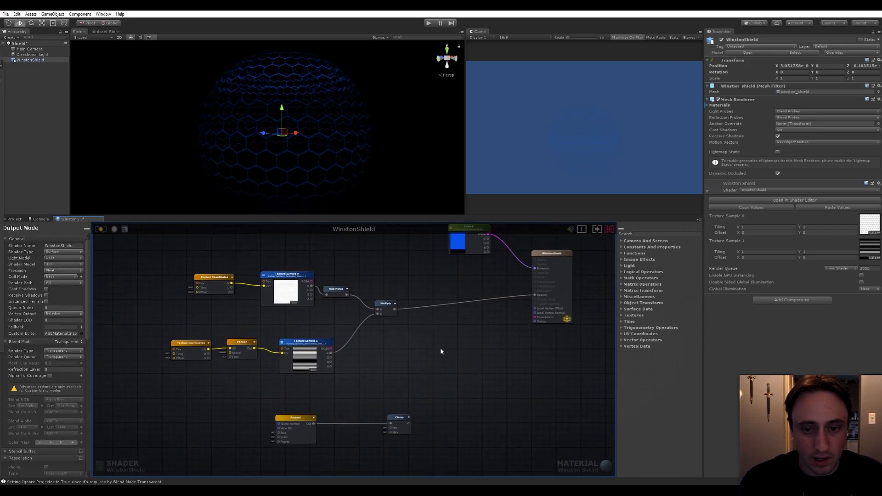
# Sum the Multiply and Clamp outputs with a new Add node, route the result into Opacity and save the shader.
pyautogui.moveTo(441, 351); pyautogui.dragTo(435, 366, button='middle')
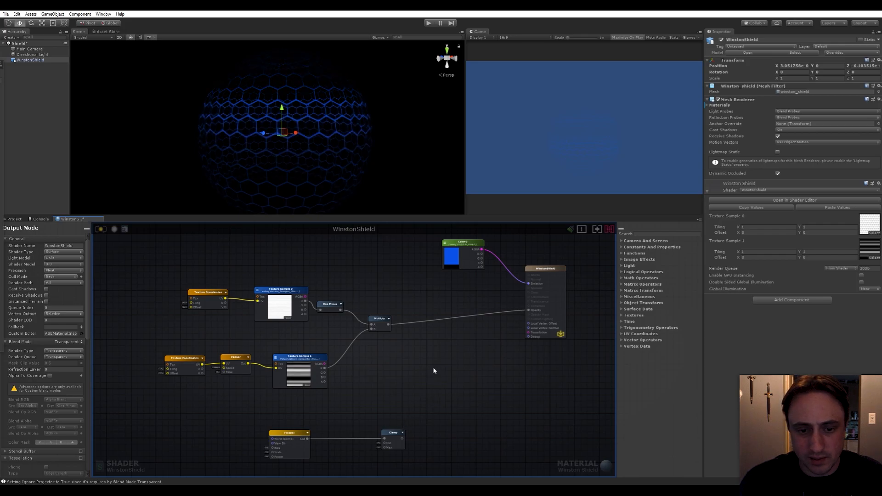
pyautogui.press('space')
pyautogui.write('add')
pyautogui.press('Return')
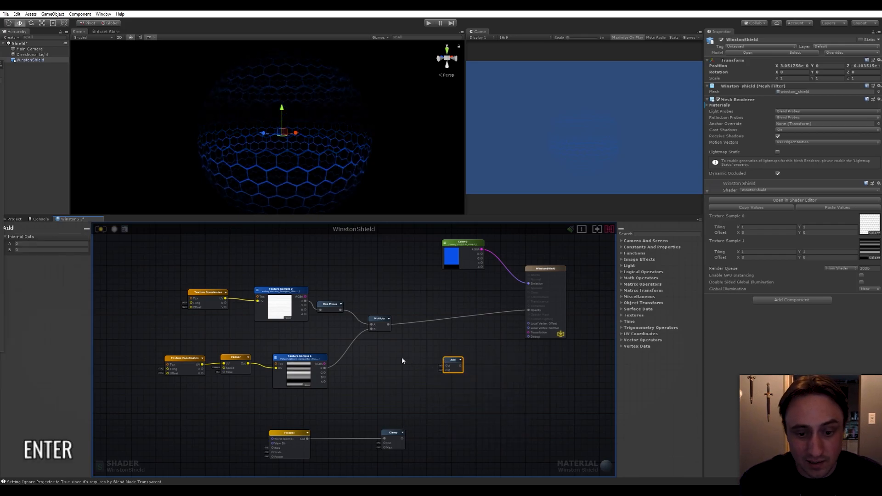
pyautogui.moveTo(389, 323); pyautogui.dragTo(528, 310)
pyautogui.moveTo(453, 359); pyautogui.dragTo(440, 364)
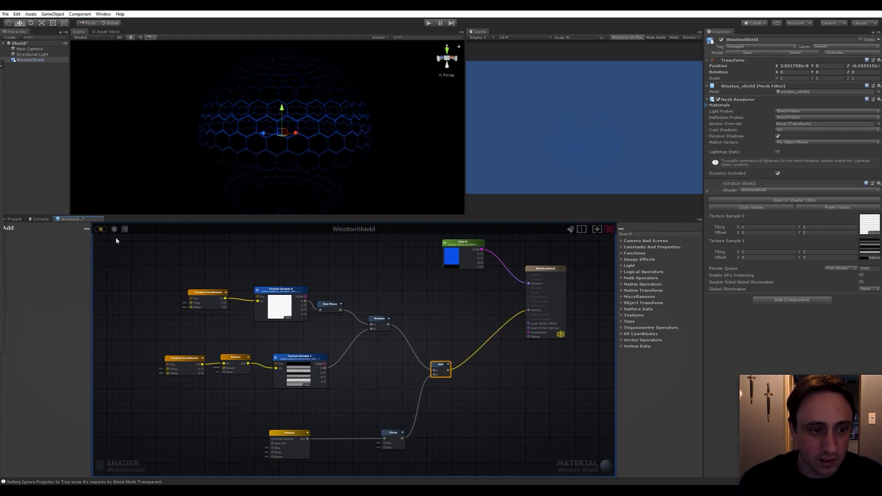
# Check the shield's rim in the Scene view and move the Fresnel node next to its Clamp node.
pyautogui.moveTo(294, 145)
pyautogui.keyDown('alt'); pyautogui.mouseDown()
pyautogui.moveTo(309, 138)
pyautogui.moveTo(220, 154)
pyautogui.moveTo(338, 137)
pyautogui.moveTo(283, 141)
pyautogui.moveTo(345, 146)
pyautogui.moveTo(277, 145)
pyautogui.moveTo(309, 154)
pyautogui.moveTo(296, 149)
pyautogui.mouseUp(); pyautogui.keyUp('alt')
pyautogui.moveTo(452, 312); pyautogui.dragTo(487, 274, button='middle')
pyautogui.moveTo(325, 414); pyautogui.dragTo(387, 415)
pyautogui.moveTo(412, 339); pyautogui.dragTo(382, 377, button='middle')
pyautogui.moveTo(393, 279); pyautogui.dragTo(414, 332, button='middle')
pyautogui.click(366, 315)
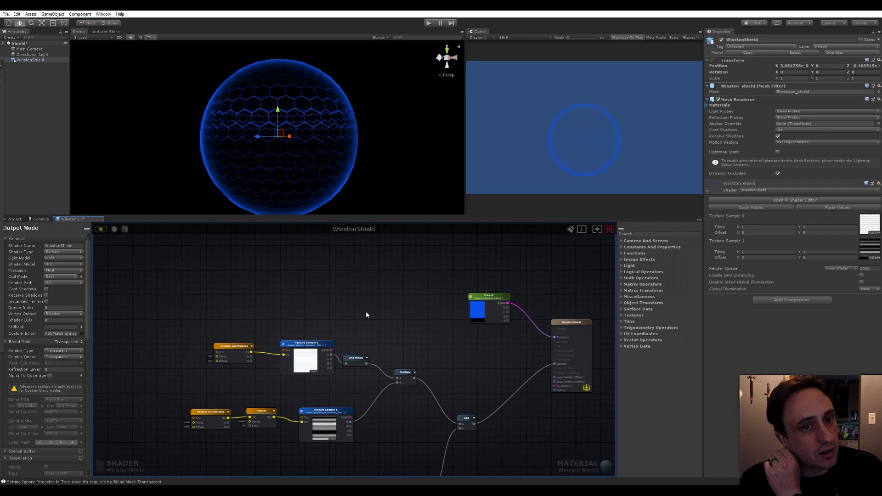
# Add a Float node and place it between the horizontal-lines Texture Sample and the Fresnel branch.
pyautogui.moveTo(393, 322); pyautogui.dragTo(409, 299, button='middle')
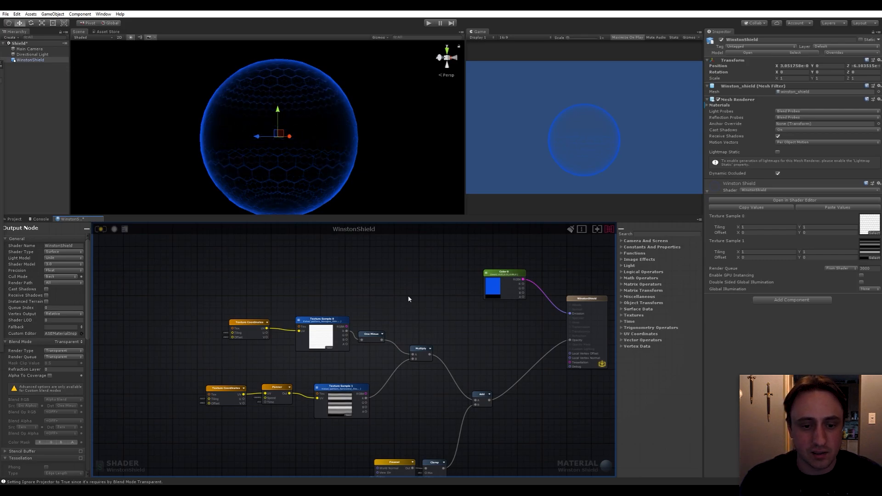
pyautogui.moveTo(396, 300); pyautogui.dragTo(359, 278, button='middle')
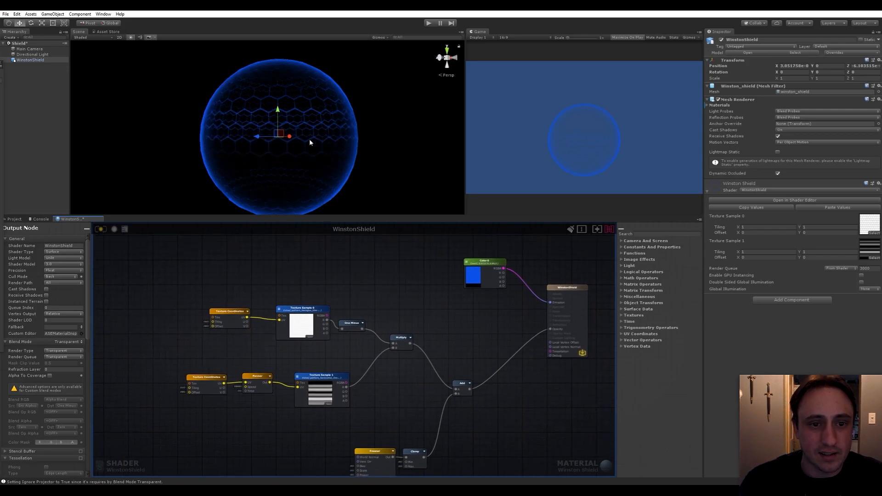
pyautogui.moveTo(407, 301); pyautogui.dragTo(404, 294, button='middle')
pyautogui.press('space')
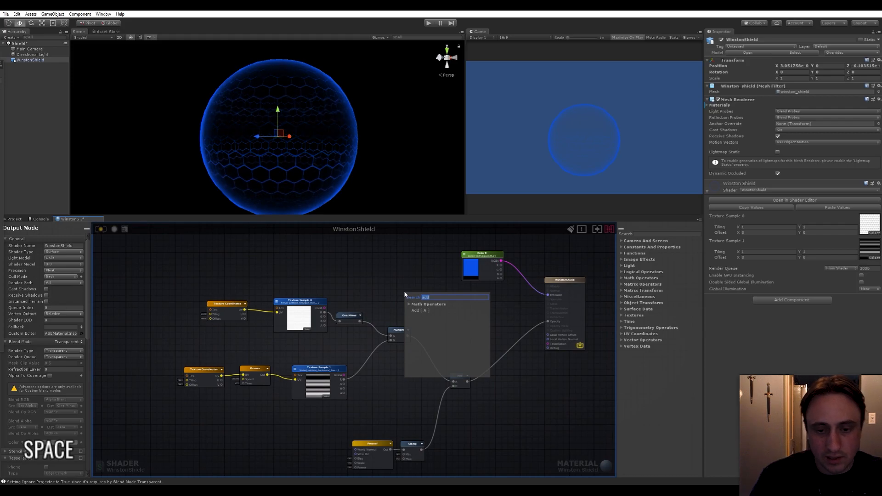
pyautogui.write('float')
pyautogui.press('Return')
pyautogui.moveTo(416, 298); pyautogui.dragTo(402, 396)
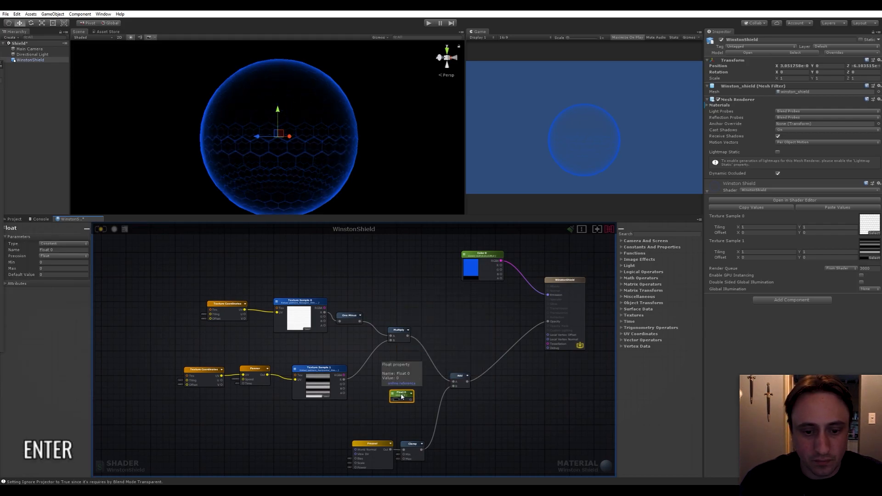
# Change the Float node's type to Property and name it Shield Opacity.
pyautogui.click(50, 247)
pyautogui.click(55, 255)
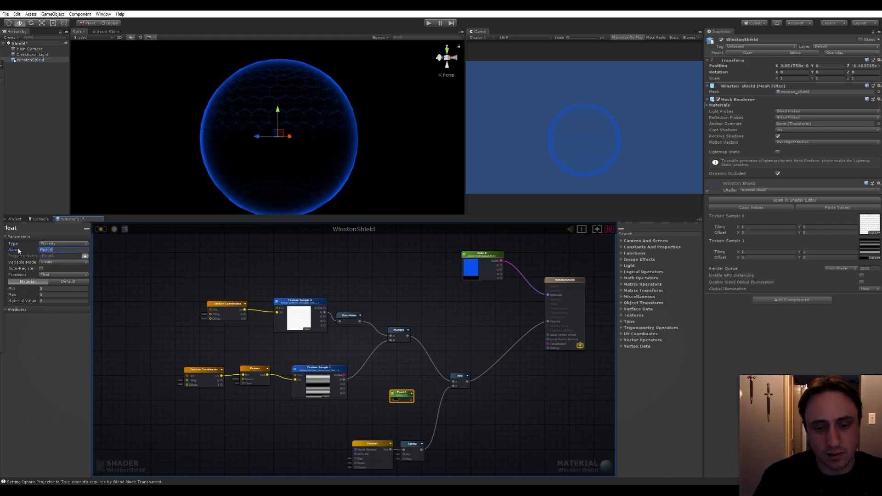
pyautogui.write('Shield Opacity')
pyautogui.press('Return')
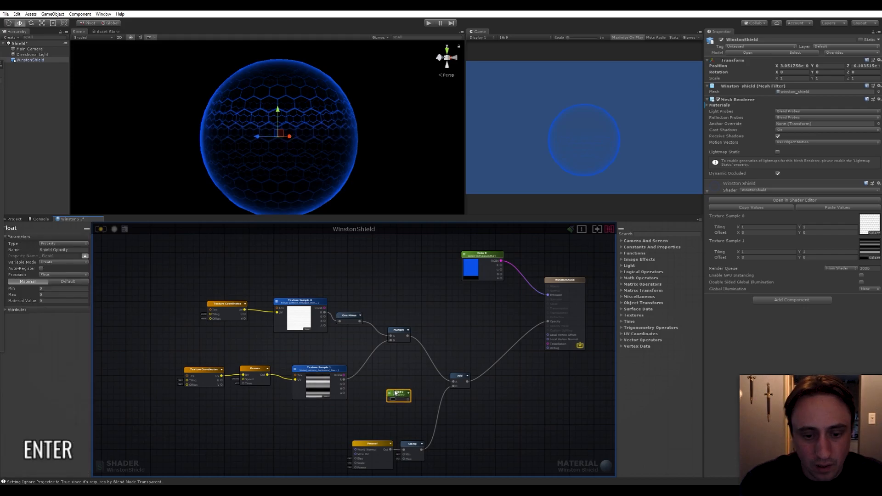
pyautogui.click(445, 363)
# Connect the Shield Opacity output to input C of the Add node that feeds Opacity.
pyautogui.scroll(3, 441, 353)
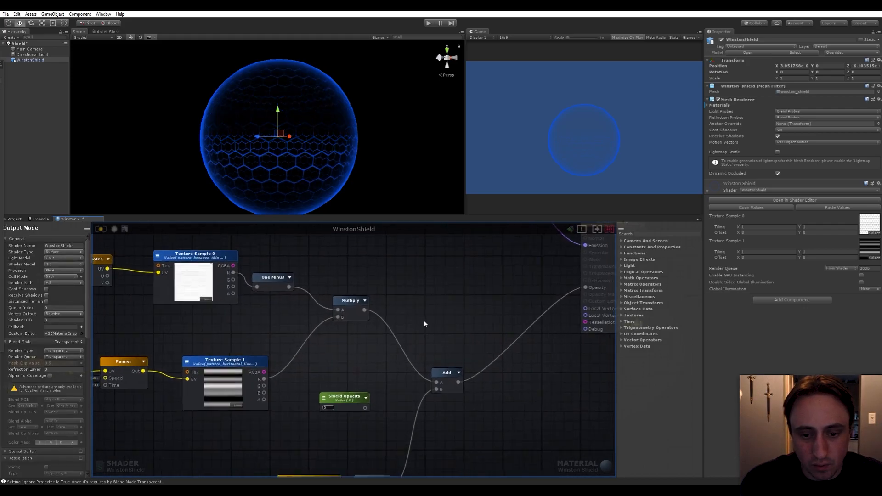
pyautogui.moveTo(363, 411); pyautogui.dragTo(431, 399)
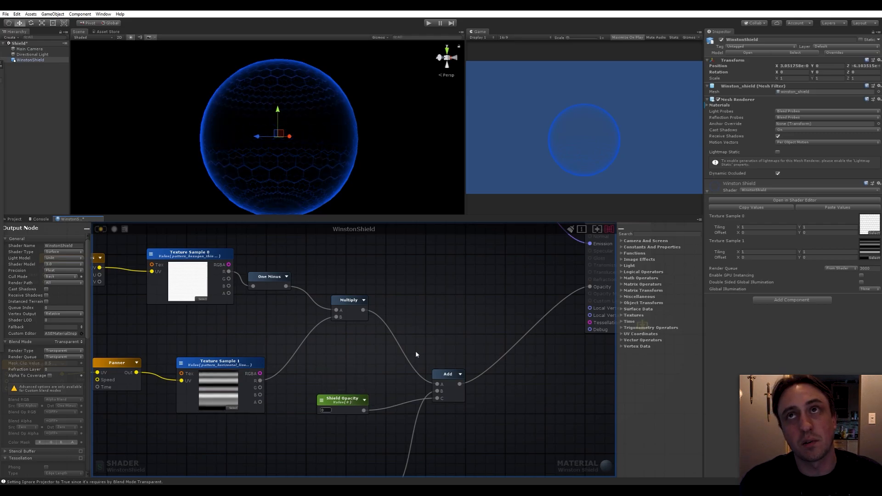
pyautogui.moveTo(437, 311); pyautogui.dragTo(439, 300, button='middle')
pyautogui.moveTo(383, 334); pyautogui.dragTo(397, 340, button='middle')
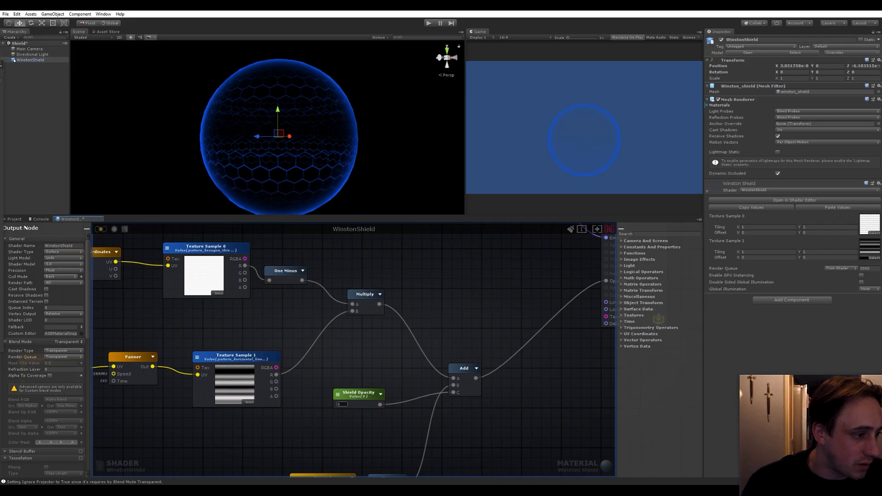
pyautogui.press('ctrl')
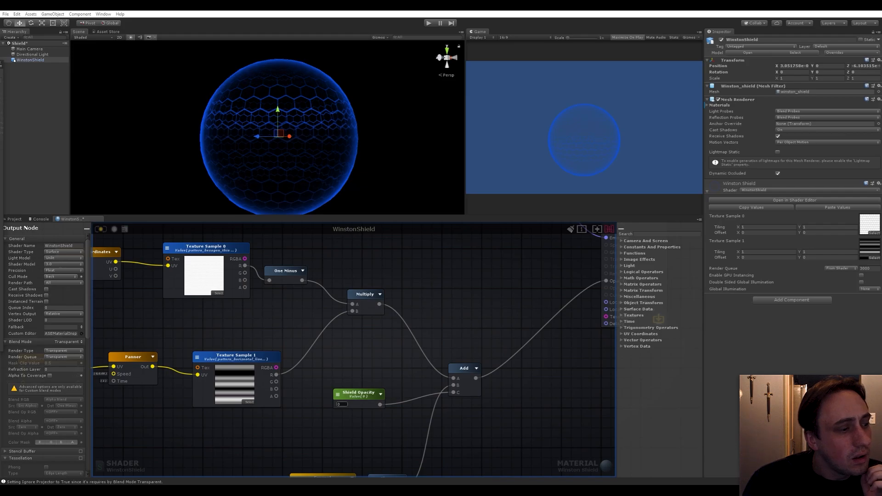
# Reposition the Shield Opacity node directly above the Fresnel node.
pyautogui.moveTo(452, 427); pyautogui.dragTo(473, 368, button='middle')
pyautogui.moveTo(359, 373); pyautogui.dragTo(391, 350, button='middle')
pyautogui.moveTo(370, 397); pyautogui.dragTo(332, 398)
pyautogui.click(352, 372)
pyautogui.moveTo(417, 317); pyautogui.dragTo(346, 362)
pyautogui.click(405, 326)
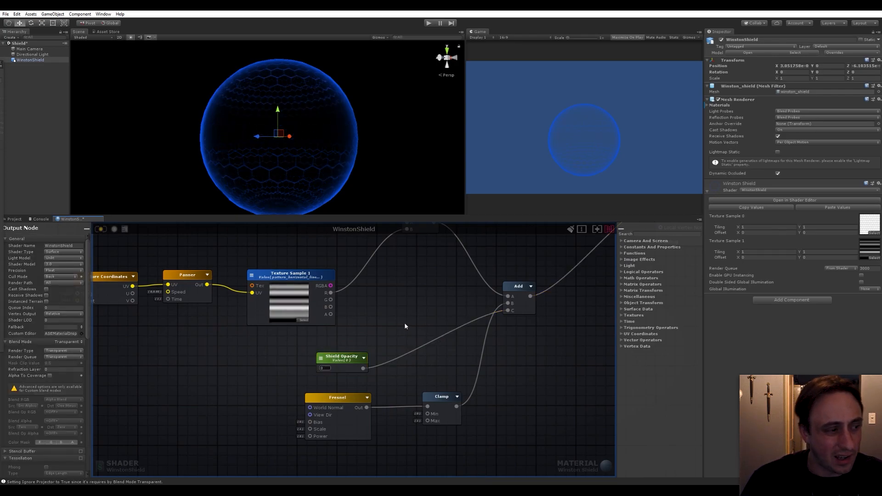
pyautogui.press('space')
pyautogui.write('remap')
pyautogui.press('Return')
pyautogui.moveTo(421, 327); pyautogui.dragTo(222, 372)
pyautogui.press('Delete')
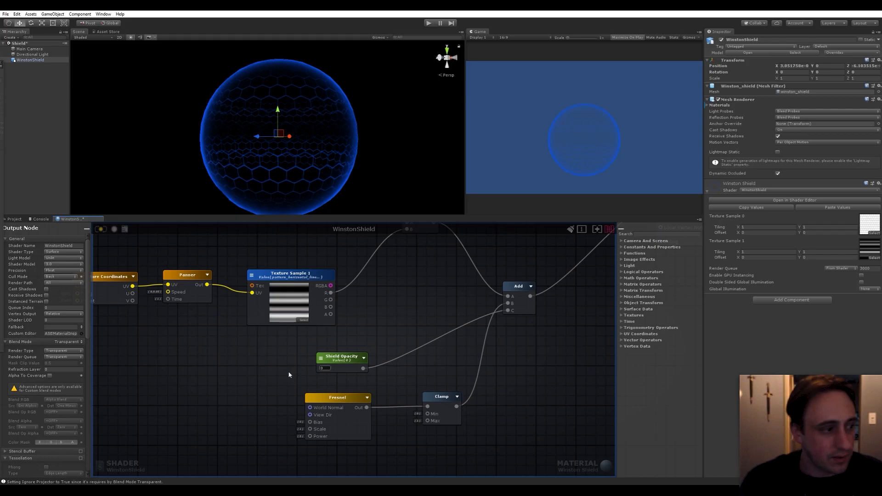
# Place a second Add node before the Clamp node, with Shield Opacity as input A and Fresnel as input B.
pyautogui.press('space')
pyautogui.write('add')
pyautogui.press('Return')
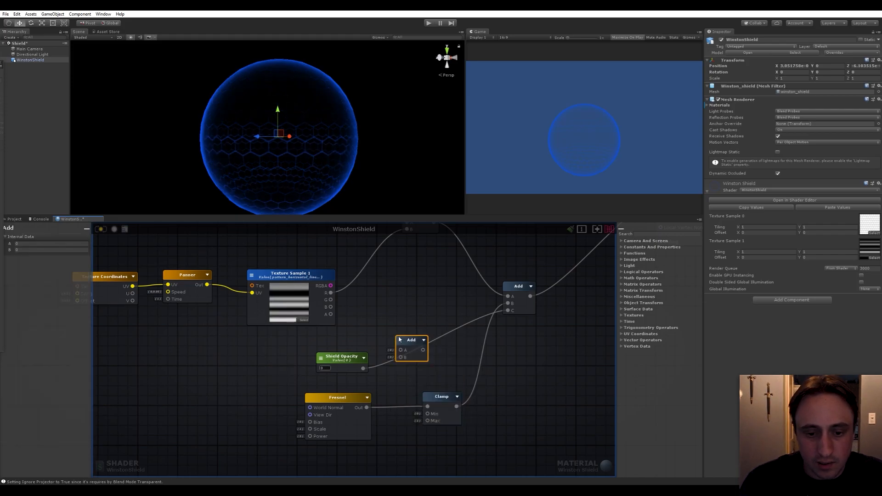
pyautogui.moveTo(396, 339); pyautogui.dragTo(388, 366)
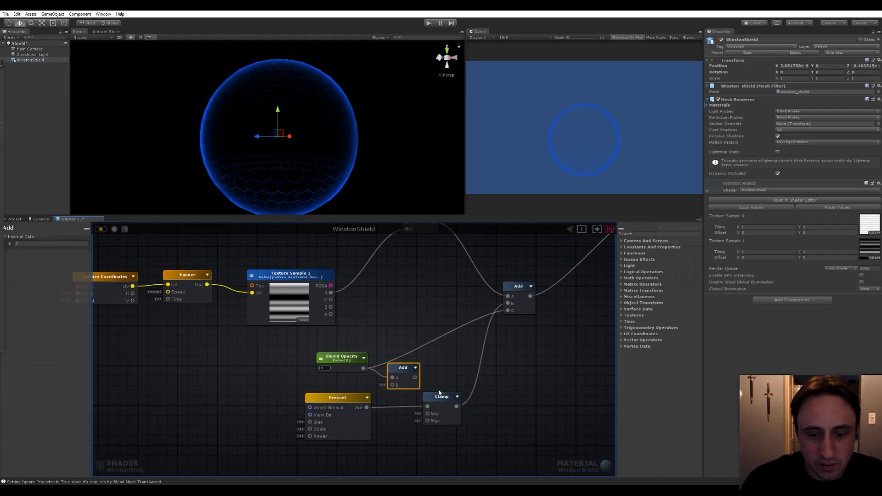
pyautogui.moveTo(438, 397); pyautogui.dragTo(471, 389)
pyautogui.moveTo(366, 407); pyautogui.dragTo(392, 384)
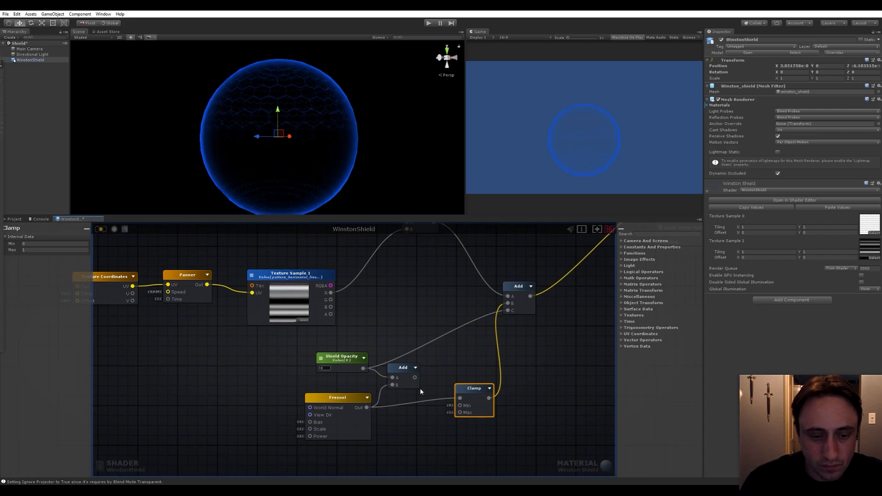
# Route the new Add result into Clamp, remove Shield Opacity's direct link to the final Add node and save the shader.
pyautogui.moveTo(420, 388); pyautogui.dragTo(410, 391, button='middle')
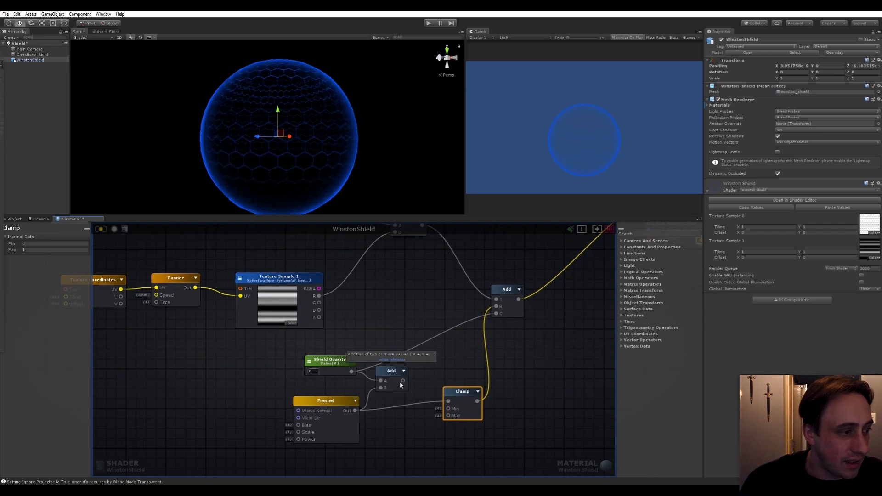
pyautogui.moveTo(403, 380); pyautogui.dragTo(449, 402)
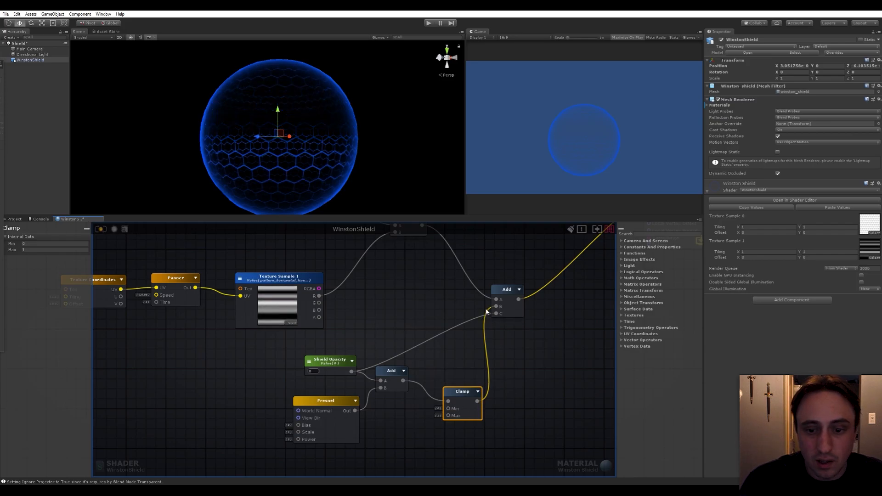
pyautogui.moveTo(503, 329); pyautogui.dragTo(494, 335, button='middle')
pyautogui.keyDown('alt'); pyautogui.click(487, 320); pyautogui.keyUp('alt')
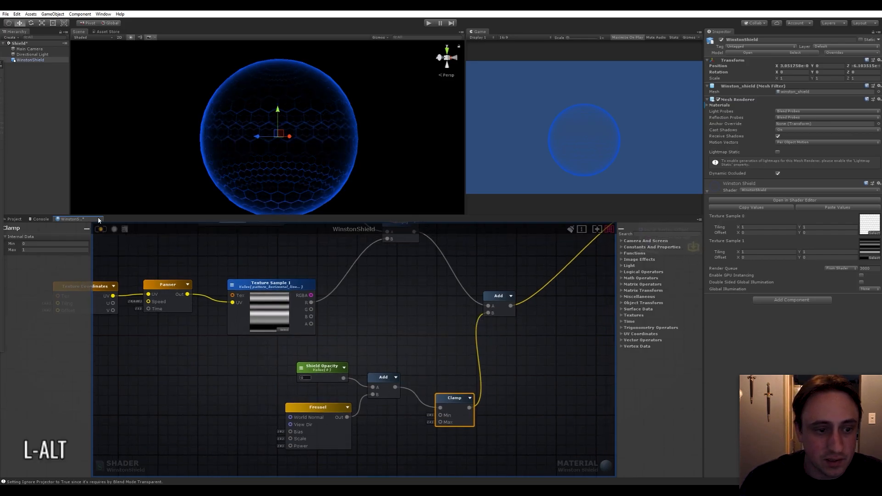
# Try a Shield Opacity value of 0.4, settle on 0.2 and check the shield from a slightly higher angle.
pyautogui.click(321, 364)
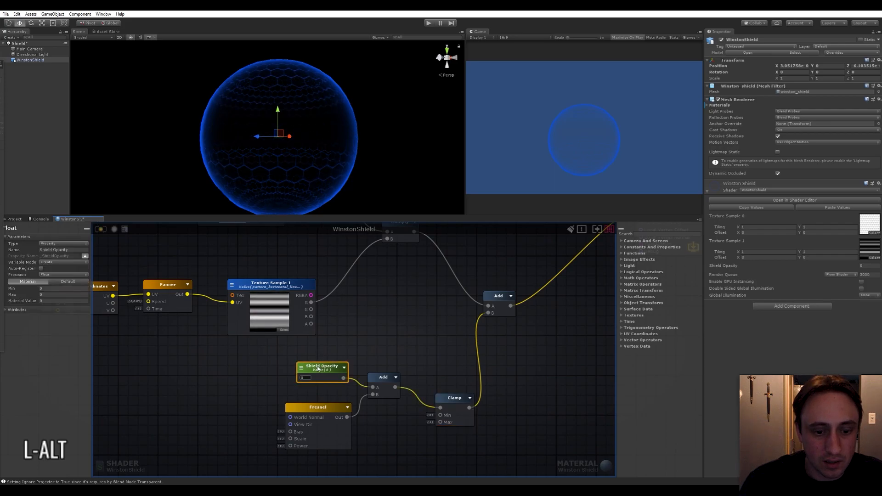
pyautogui.write('.4')
pyautogui.press('Return')
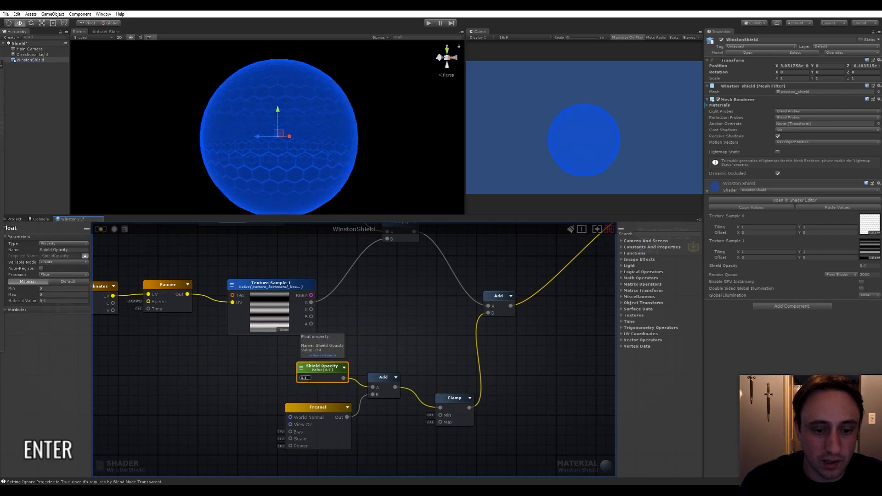
pyautogui.write('0.2')
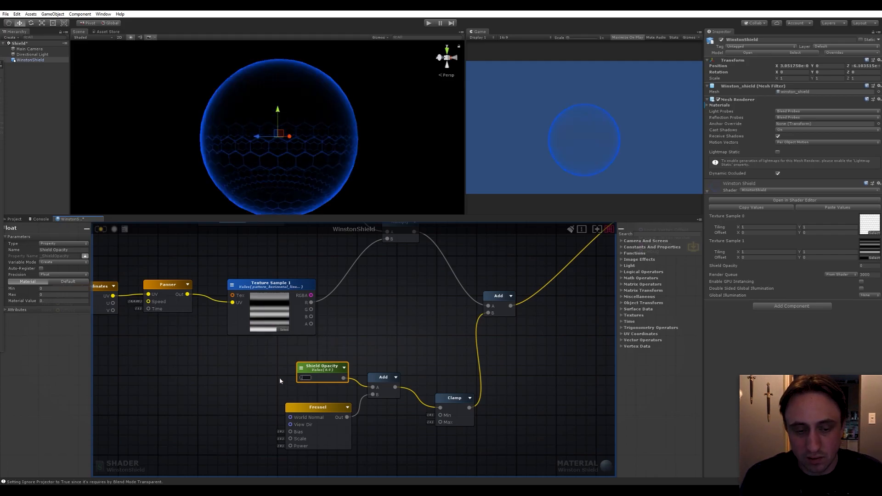
pyautogui.press('Return')
pyautogui.keyDown('alt'); pyautogui.moveTo(271, 138); pyautogui.dragTo(288, 132); pyautogui.keyUp('alt')
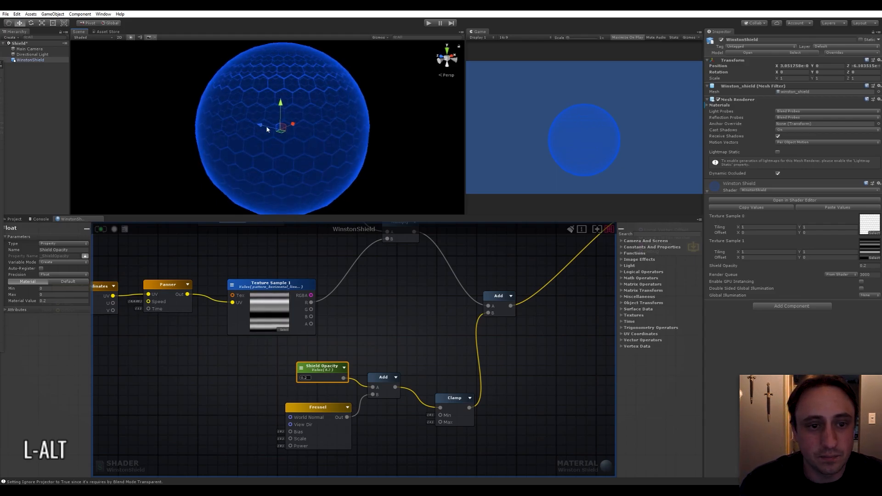
# Move the Color 0 node further above the output node to free space between them.
pyautogui.scroll(-4, 408, 272)
pyautogui.keyDown('alt'); pyautogui.moveTo(387, 297); pyautogui.dragTo(349, 355); pyautogui.keyUp('alt')
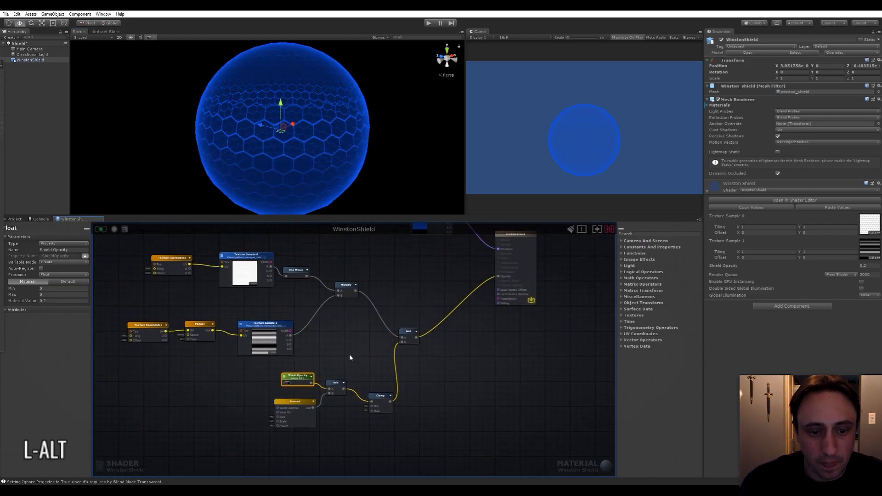
pyautogui.scroll(2, 423, 278)
pyautogui.scroll(2, 412, 307)
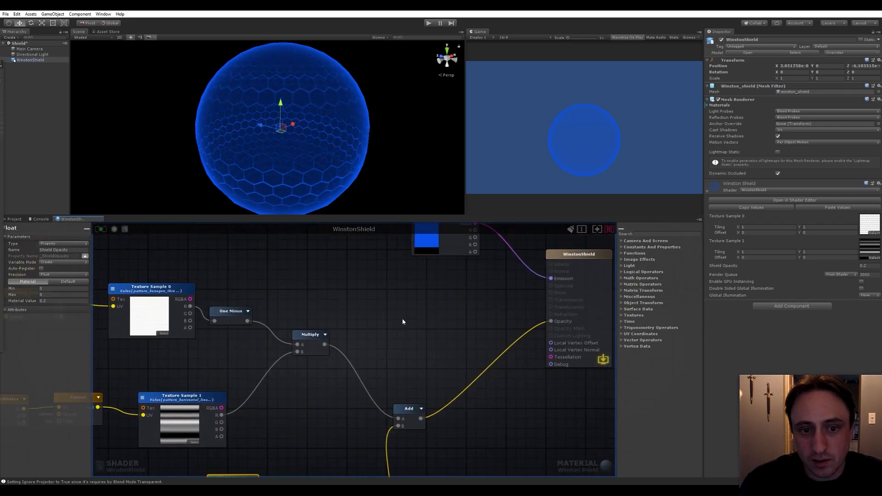
pyautogui.scroll(-2, 402, 323)
pyautogui.scroll(2, 386, 310)
pyautogui.keyDown('alt'); pyautogui.moveTo(387, 310); pyautogui.dragTo(396, 282); pyautogui.keyUp('alt')
pyautogui.moveTo(391, 298); pyautogui.dragTo(397, 315, button='middle')
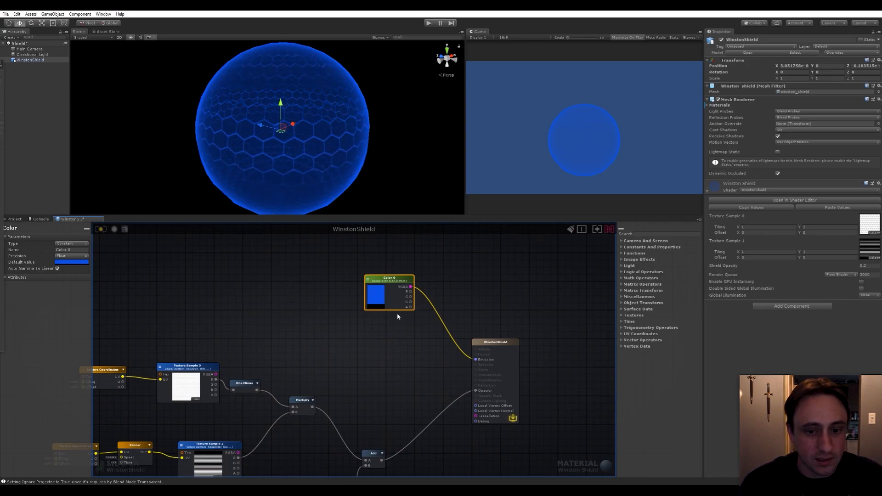
pyautogui.moveTo(412, 374)
pyautogui.mouseDown(button='middle')
pyautogui.moveTo(454, 322)
pyautogui.moveTo(407, 350)
pyautogui.moveTo(415, 335)
pyautogui.moveTo(448, 344)
pyautogui.mouseUp(button='middle')
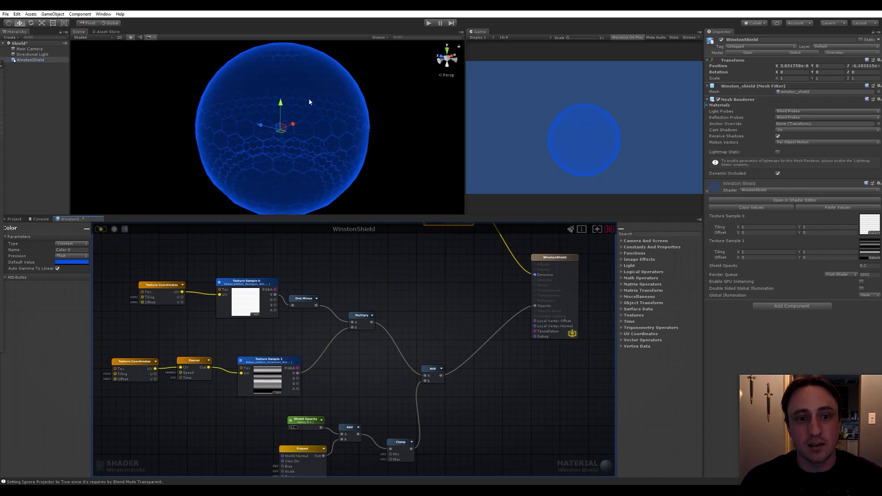
# Connect the Clamp output directly to Opacity and move the freed Add node up beside the Multiply node.
pyautogui.moveTo(416, 283); pyautogui.dragTo(334, 342, button='middle')
pyautogui.click(416, 304)
pyautogui.scroll(1, 417, 308)
pyautogui.moveTo(335, 375); pyautogui.dragTo(331, 348, button='middle')
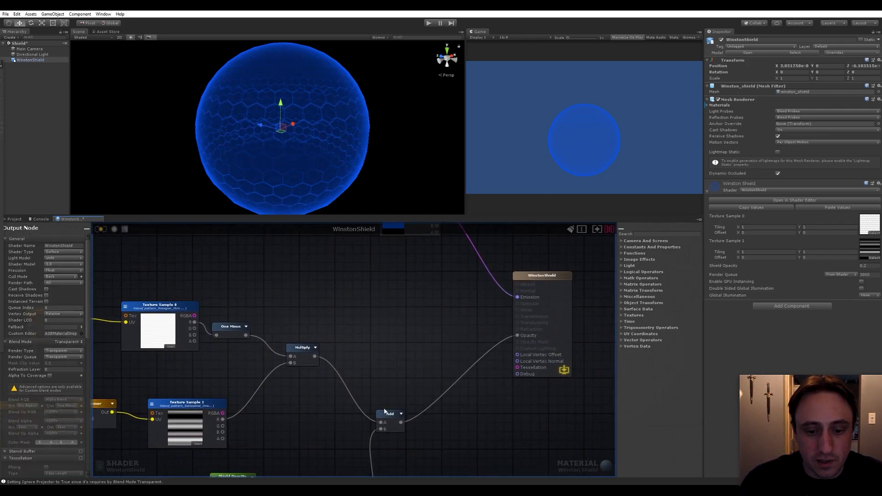
pyautogui.moveTo(370, 392); pyautogui.dragTo(368, 343, button='middle')
pyautogui.moveTo(376, 456); pyautogui.dragTo(514, 286)
pyautogui.moveTo(389, 366); pyautogui.dragTo(381, 273)
pyautogui.moveTo(393, 315); pyautogui.dragTo(379, 440, button='middle')
pyautogui.moveTo(376, 407); pyautogui.dragTo(403, 401)
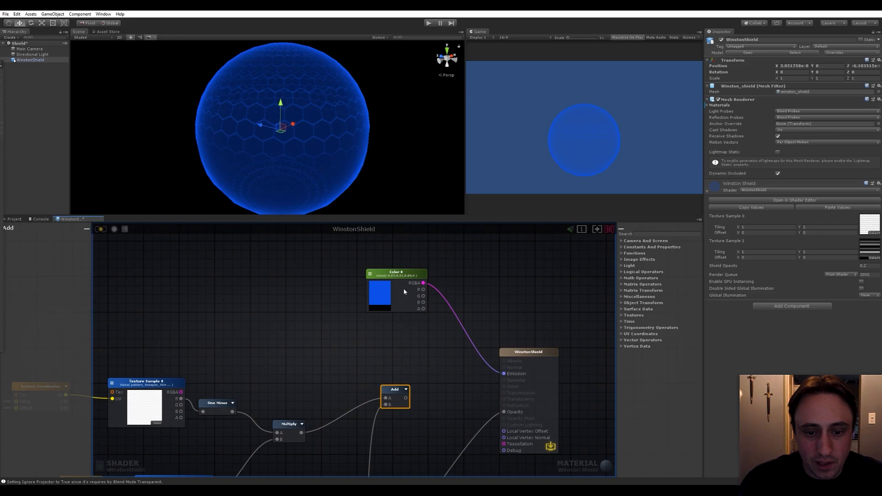
# Shift the Color 0 node further left, away from the output node.
pyautogui.moveTo(404, 288); pyautogui.dragTo(357, 260)
pyautogui.click(407, 335)
pyautogui.press('space')
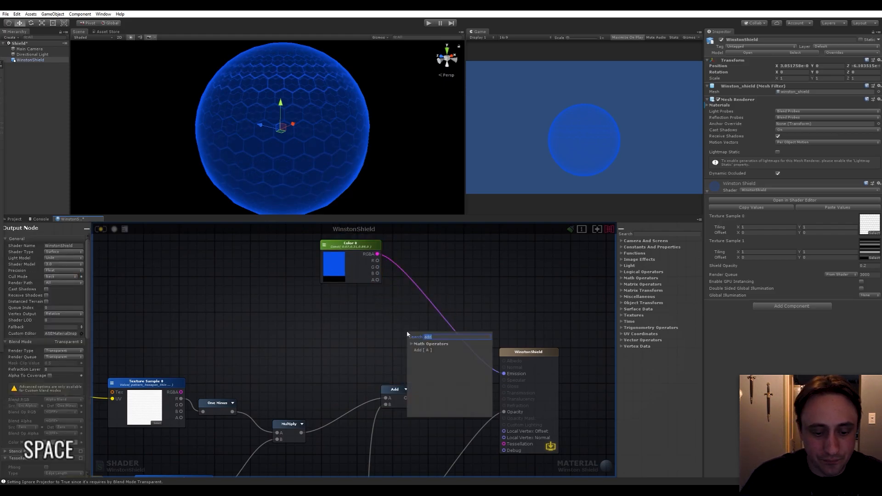
pyautogui.click(339, 298)
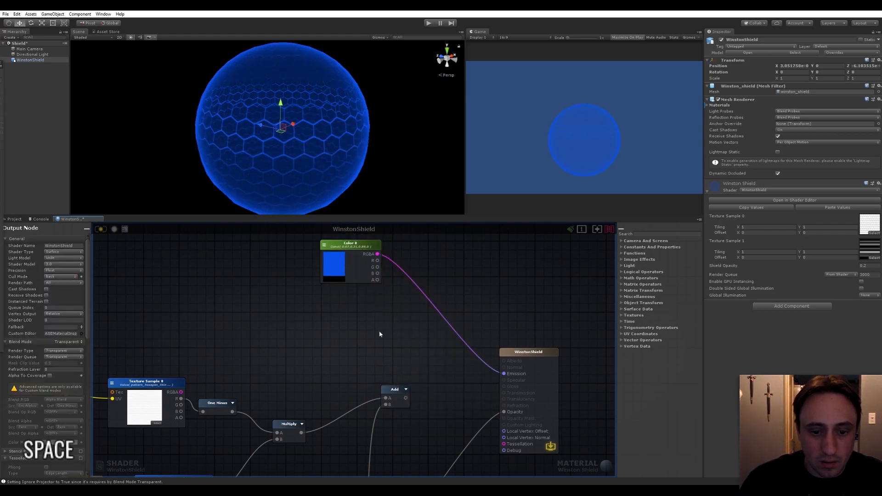
pyautogui.moveTo(372, 353); pyautogui.dragTo(392, 355, button='middle')
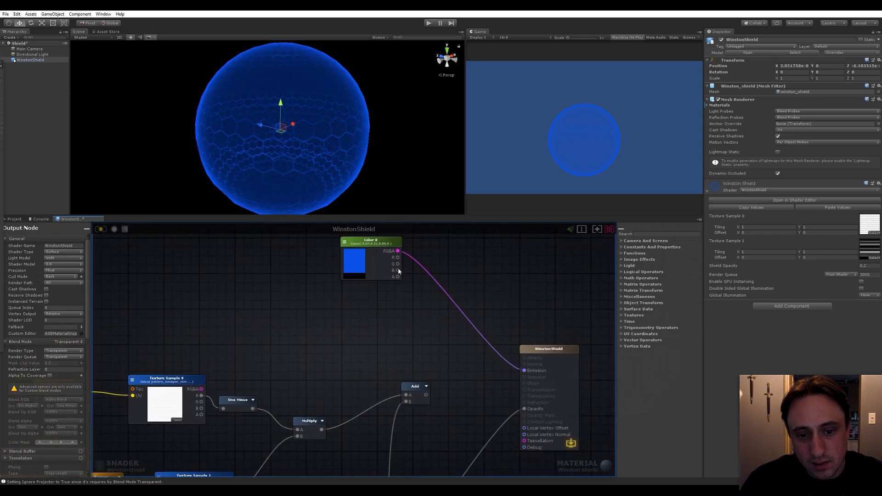
pyautogui.scroll(-5, 448, 276)
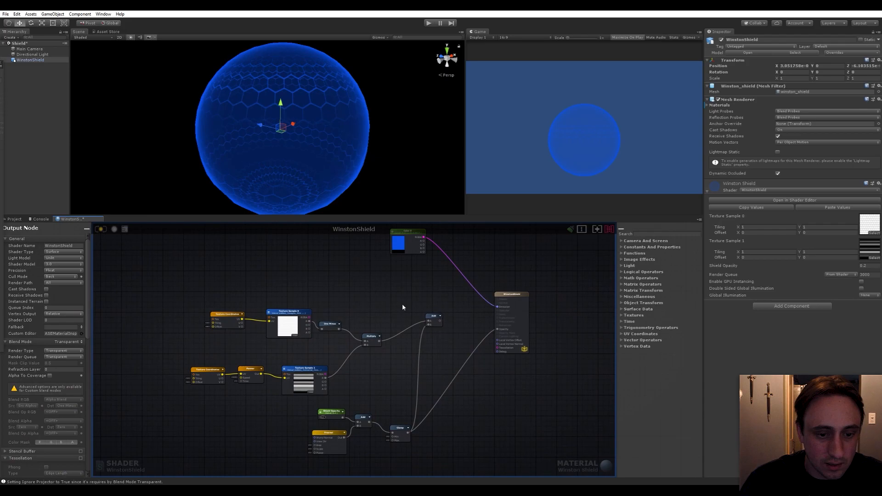
pyautogui.scroll(5, 363, 317)
# Try feeding the existing Add node into input B of a newly placed second Add node, and delete the second one.
pyautogui.click(345, 367)
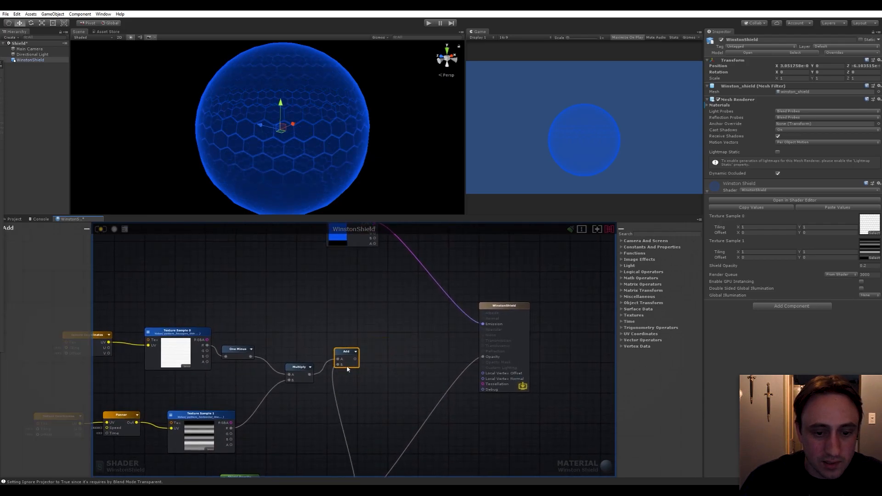
pyautogui.moveTo(340, 380); pyautogui.dragTo(338, 379)
pyautogui.press('space')
pyautogui.press('Return')
pyautogui.moveTo(343, 373); pyautogui.dragTo(372, 373)
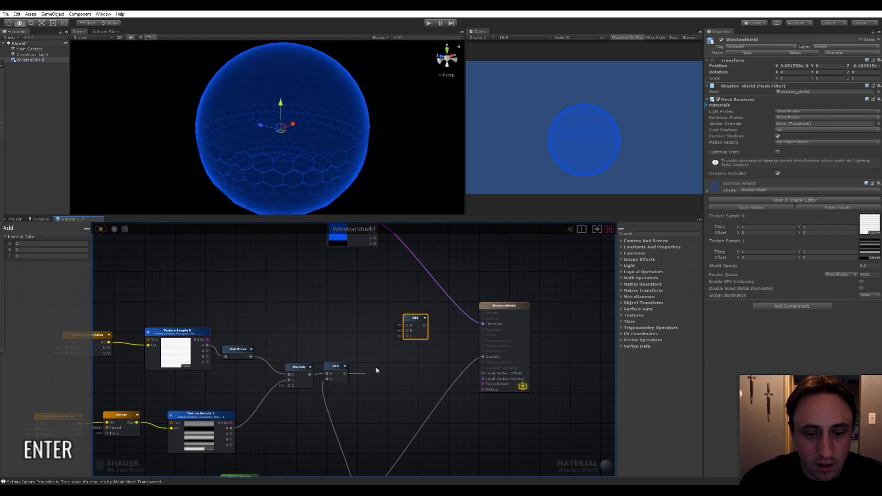
pyautogui.moveTo(403, 332); pyautogui.dragTo(406, 331)
pyautogui.moveTo(363, 395); pyautogui.dragTo(397, 276, button='middle')
pyautogui.scroll(1, 384, 343)
pyautogui.moveTo(384, 343); pyautogui.dragTo(370, 392, button='middle')
pyautogui.scroll(-2, 370, 392)
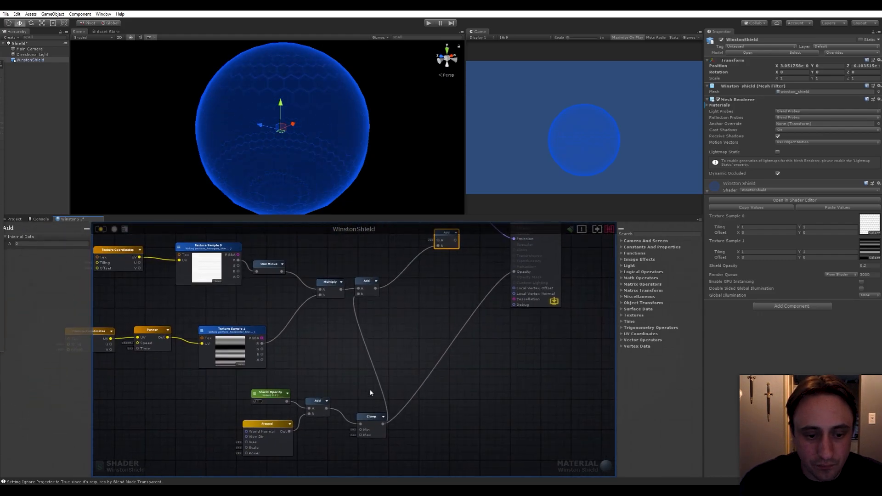
pyautogui.scroll(3, 346, 373)
pyautogui.click(358, 330)
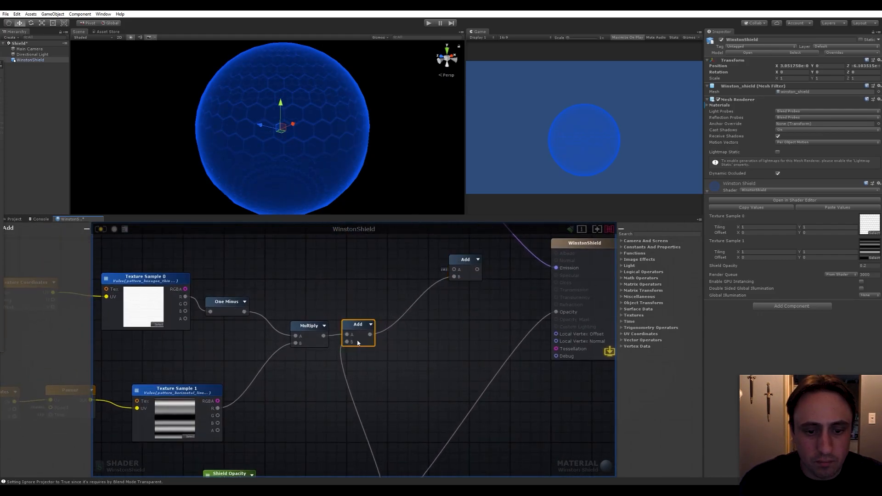
pyautogui.click(470, 279)
pyautogui.press('Delete')
# Move the remaining Add node closer to the output node, remove the Clamp link from its input B and save the shader.
pyautogui.moveTo(372, 340); pyautogui.dragTo(418, 304)
pyautogui.scroll(1, 419, 381)
pyautogui.moveTo(466, 315); pyautogui.dragTo(437, 297, button='middle')
pyautogui.scroll(-1, 418, 381)
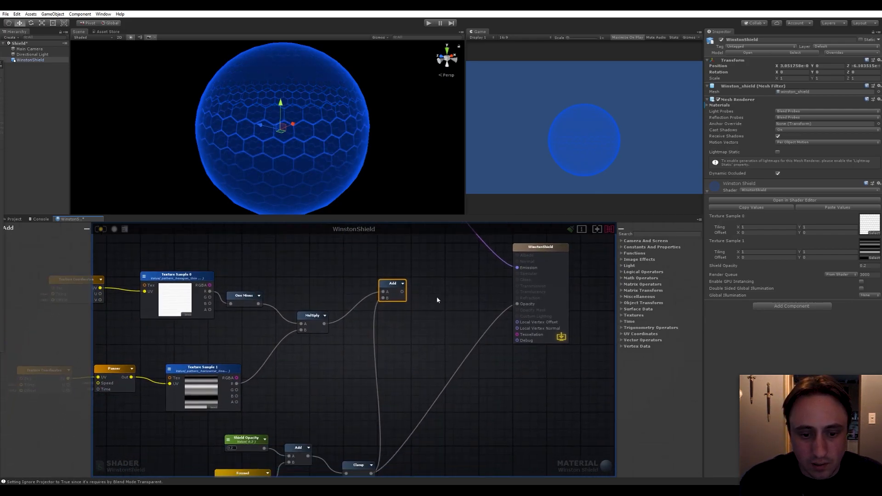
pyautogui.scroll(-2, 421, 375)
pyautogui.scroll(3, 394, 422)
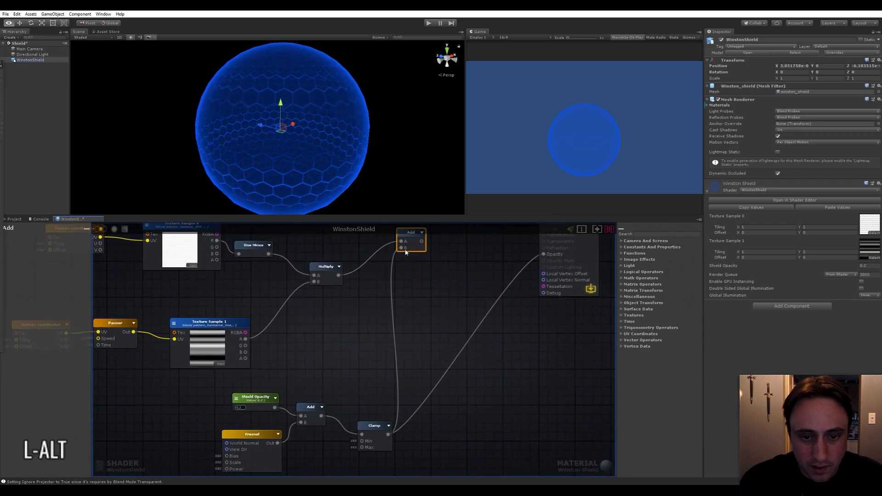
pyautogui.keyDown('alt'); pyautogui.click(393, 284); pyautogui.keyUp('alt')
pyautogui.moveTo(398, 283); pyautogui.dragTo(404, 367, button='middle')
pyautogui.scroll(-1, 404, 366)
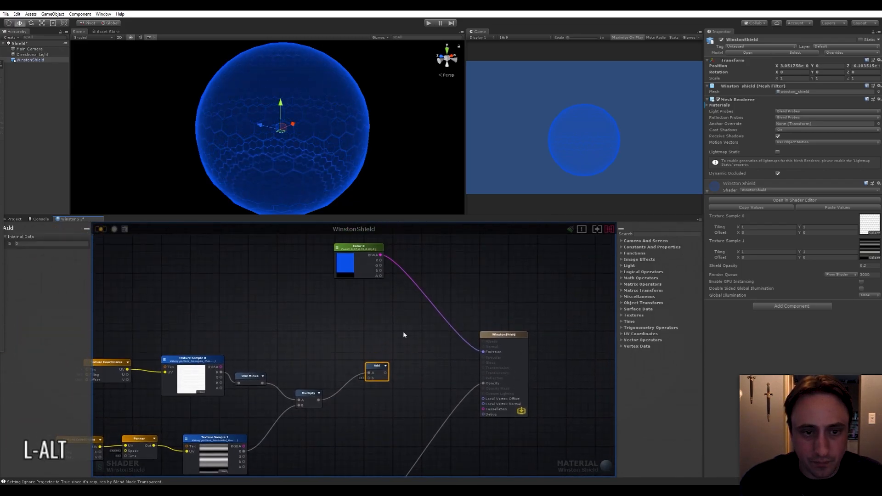
pyautogui.click(145, 247)
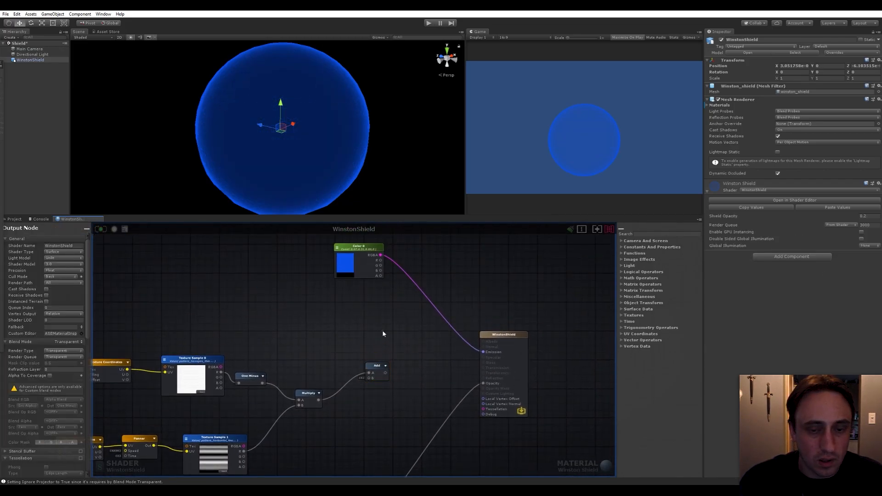
# Connect Color 0 to input A and Multiply to input B of the Add node, feed it into Emission and inspect the shield.
pyautogui.moveTo(394, 336); pyautogui.dragTo(370, 339, button='middle')
pyautogui.press('space')
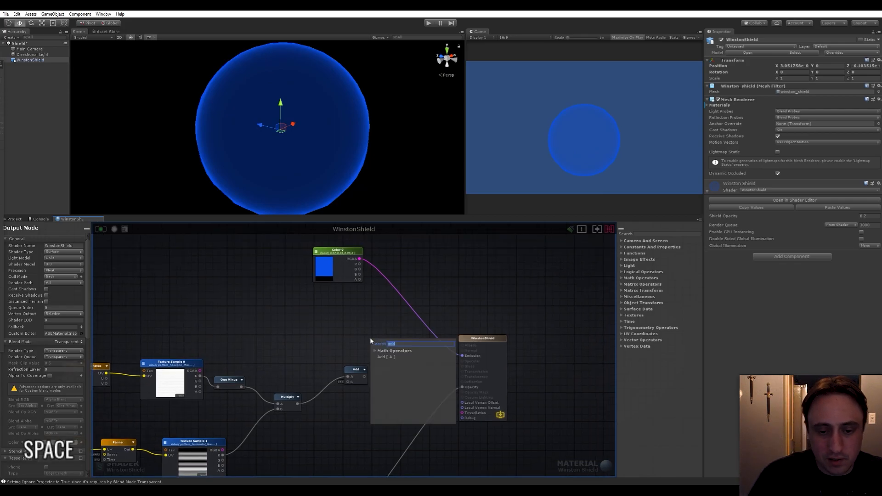
pyautogui.press('Escape')
pyautogui.moveTo(337, 250); pyautogui.dragTo(347, 378)
pyautogui.moveTo(297, 404); pyautogui.dragTo(348, 382)
pyautogui.moveTo(364, 377); pyautogui.dragTo(462, 355)
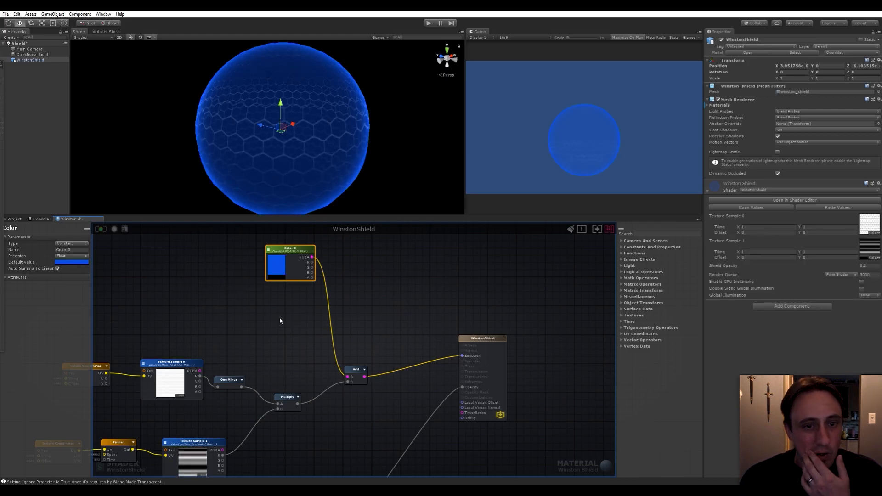
pyautogui.keyDown('alt'); pyautogui.moveTo(317, 129); pyautogui.dragTo(235, 139); pyautogui.keyUp('alt')
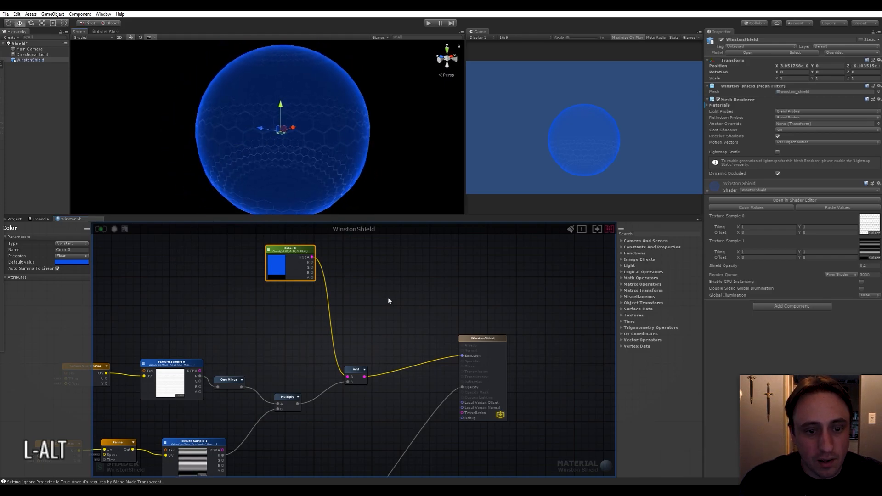
# Reposition the Color 0 node to the right and place the Add node just before the output node.
pyautogui.moveTo(388, 297); pyautogui.dragTo(427, 283, button='middle')
pyautogui.moveTo(340, 263); pyautogui.dragTo(362, 261)
pyautogui.moveTo(397, 358); pyautogui.dragTo(449, 331)
pyautogui.moveTo(363, 320); pyautogui.dragTo(379, 335, button='middle')
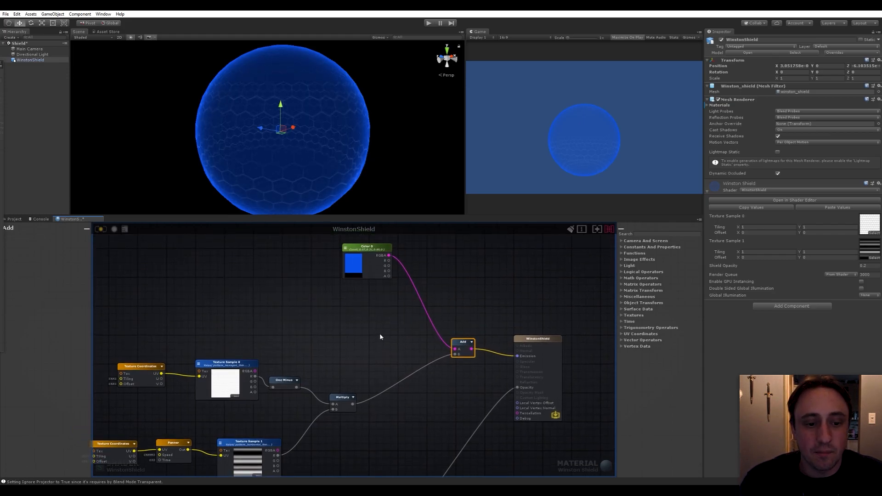
# Tidy the hexagon branch by aligning the One Minus node with Texture Sample 0 ahead of the Multiply node.
pyautogui.moveTo(359, 369); pyautogui.dragTo(448, 311, button='middle')
pyautogui.scroll(2, 427, 312)
pyautogui.moveTo(374, 391); pyautogui.dragTo(366, 383)
pyautogui.moveTo(470, 406); pyautogui.dragTo(417, 401, button='middle')
pyautogui.click(404, 375)
pyautogui.moveTo(358, 325); pyautogui.dragTo(361, 311)
pyautogui.moveTo(442, 317); pyautogui.dragTo(372, 354, button='middle')
pyautogui.click(374, 315)
pyautogui.scroll(-4, 354, 316)
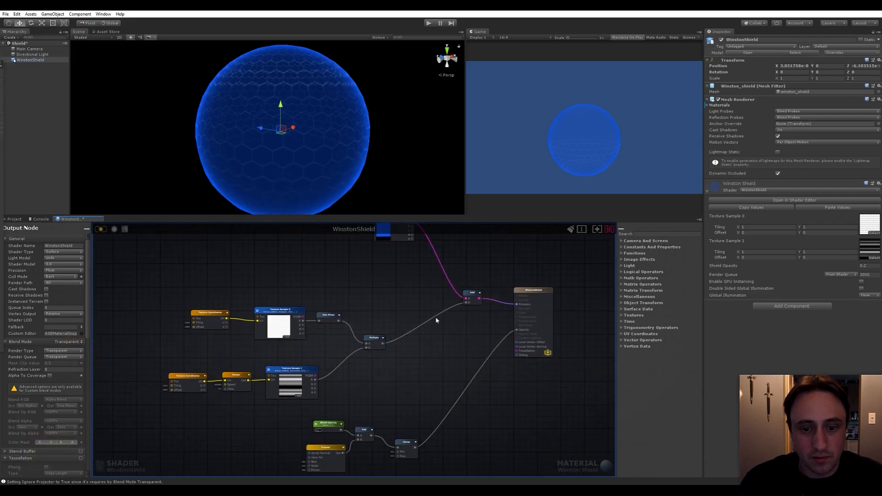
pyautogui.moveTo(434, 318); pyautogui.dragTo(447, 279, button='middle')
pyautogui.moveTo(426, 353); pyautogui.dragTo(433, 358, button='middle')
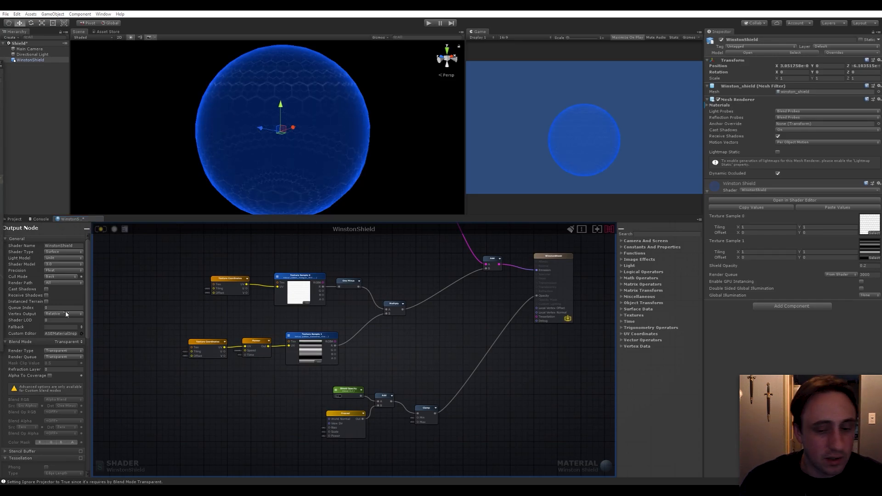
# Add a new Texture Sample node in the empty area above the hexagon texture branch.
pyautogui.moveTo(404, 354); pyautogui.dragTo(455, 434, button='middle')
pyautogui.press('space')
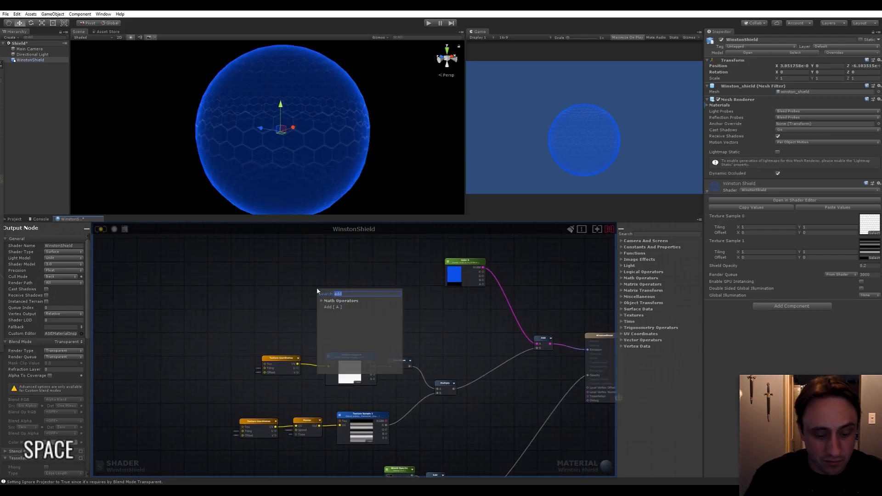
pyautogui.write('texture')
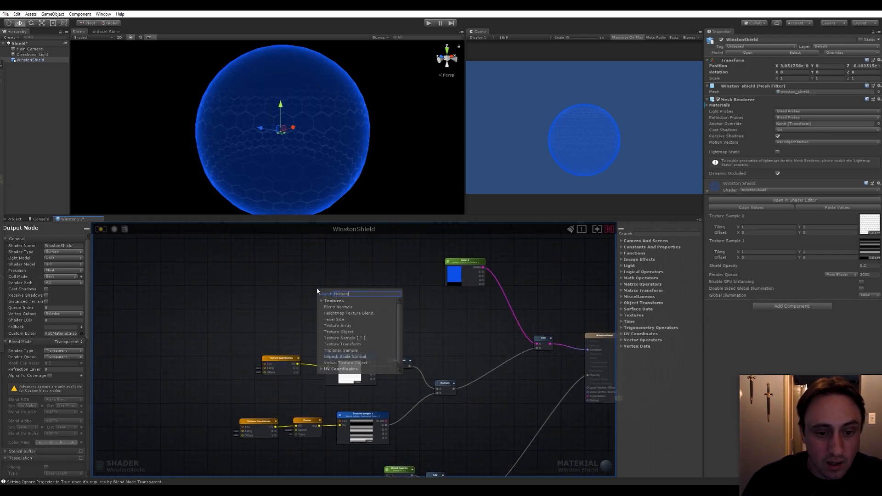
pyautogui.click(347, 339)
pyautogui.moveTo(343, 296); pyautogui.dragTo(273, 279)
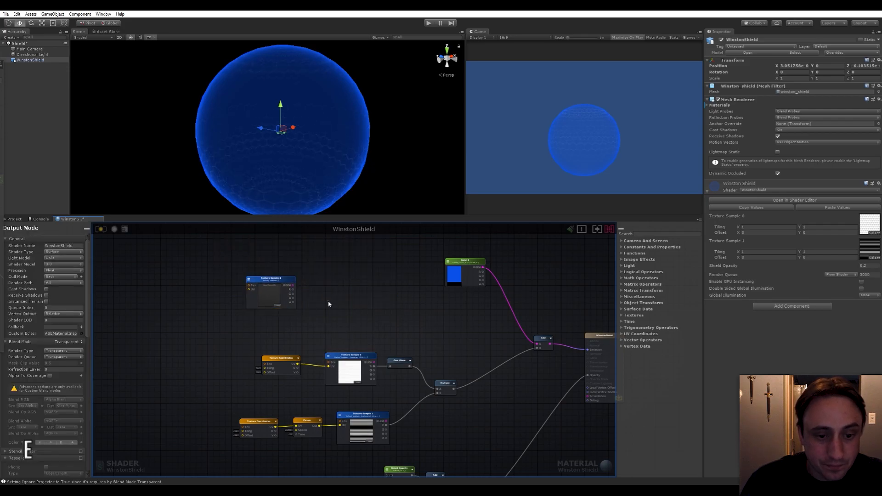
# Assign the effect_cracks texture to the new Texture Sample node.
pyautogui.click(278, 306)
pyautogui.write('crack')
pyautogui.press('Down')
pyautogui.press('Return')
pyautogui.scroll(2, 347, 316)
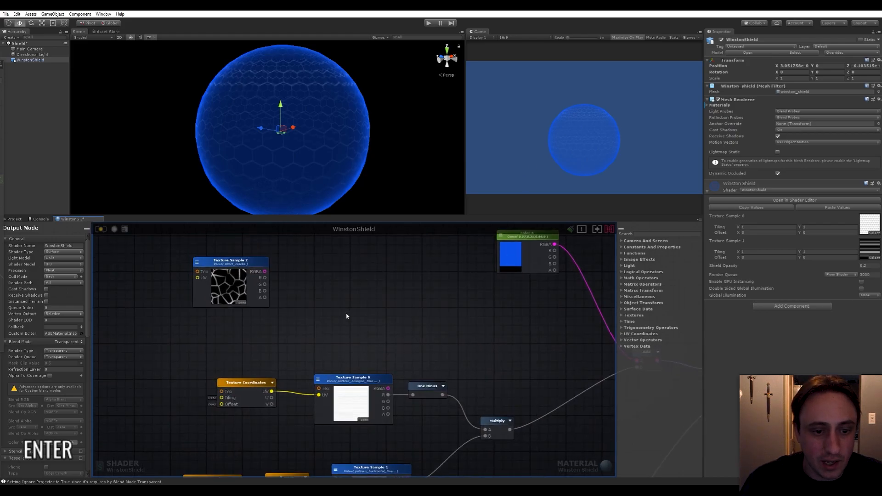
# Add a Texture Coordinates node and connect its UV output to the UV input of the cracks texture sample.
pyautogui.moveTo(347, 316); pyautogui.dragTo(323, 319, button='middle')
pyautogui.press('space')
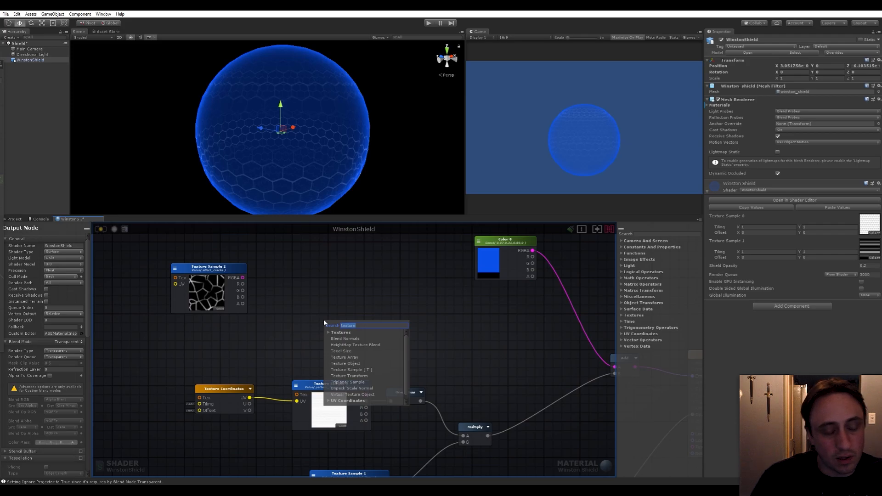
pyautogui.moveTo(306, 302); pyautogui.dragTo(487, 308, button='middle')
pyautogui.press('space')
pyautogui.write('texture')
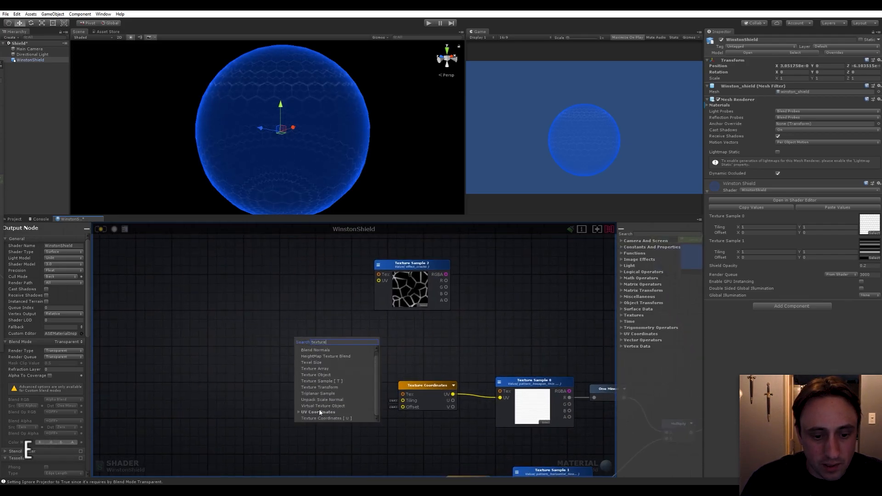
pyautogui.click(316, 418)
pyautogui.moveTo(350, 359); pyautogui.dragTo(379, 281)
pyautogui.moveTo(520, 305); pyautogui.dragTo(395, 359, button='middle')
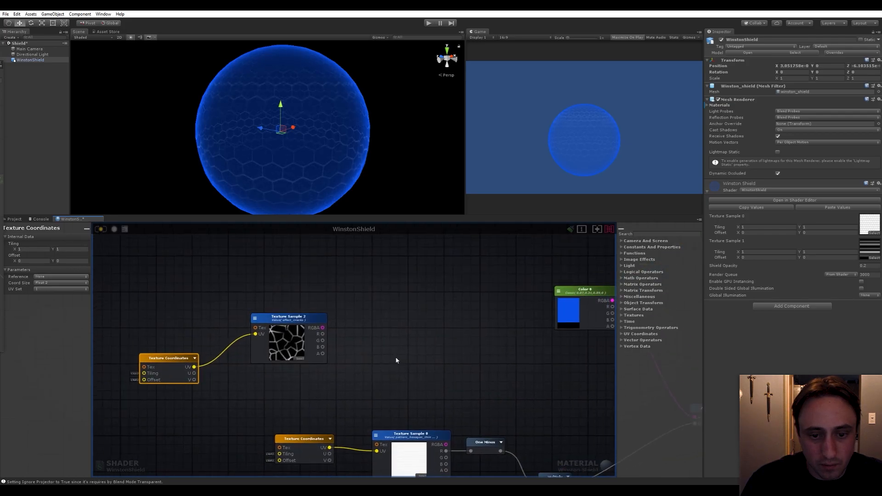
# Set the tiling of the Texture Coordinates node feeding the cracks texture to 4.
pyautogui.click(377, 342)
pyautogui.press('space')
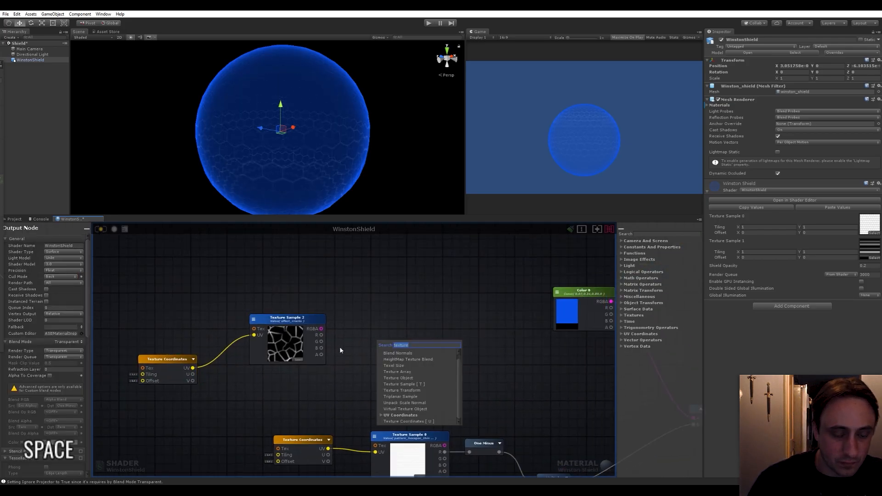
pyautogui.click(367, 342)
pyautogui.click(169, 359)
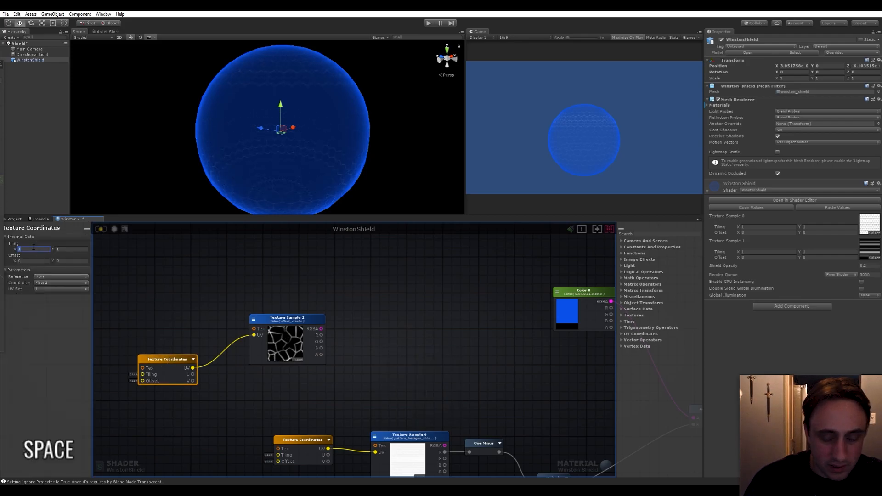
pyautogui.write('6')
pyautogui.press('BackSpace')
pyautogui.write('4')
pyautogui.press('Tab')
pyautogui.press('Return')
pyautogui.click(374, 316)
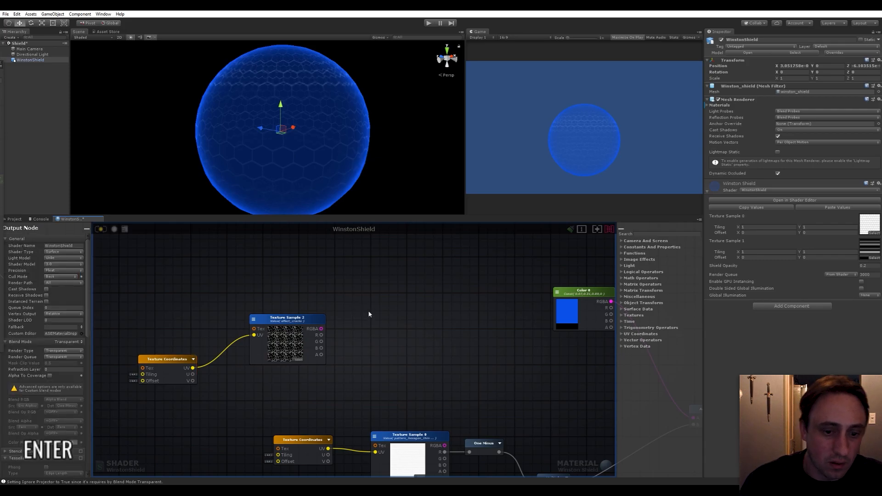
# Add a Remap node beside the cracks texture sample and feed the texture's R channel into its input.
pyautogui.moveTo(375, 316); pyautogui.dragTo(352, 298, button='middle')
pyautogui.press('space')
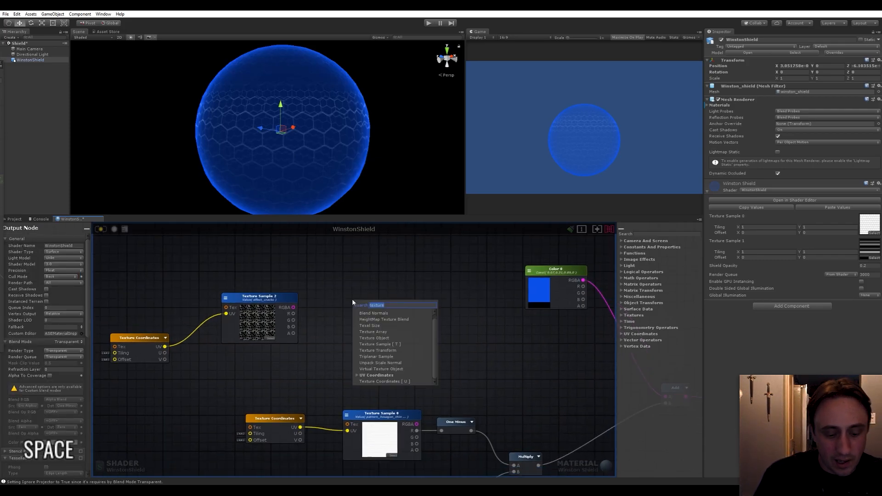
pyautogui.write('remap')
pyautogui.press('Return')
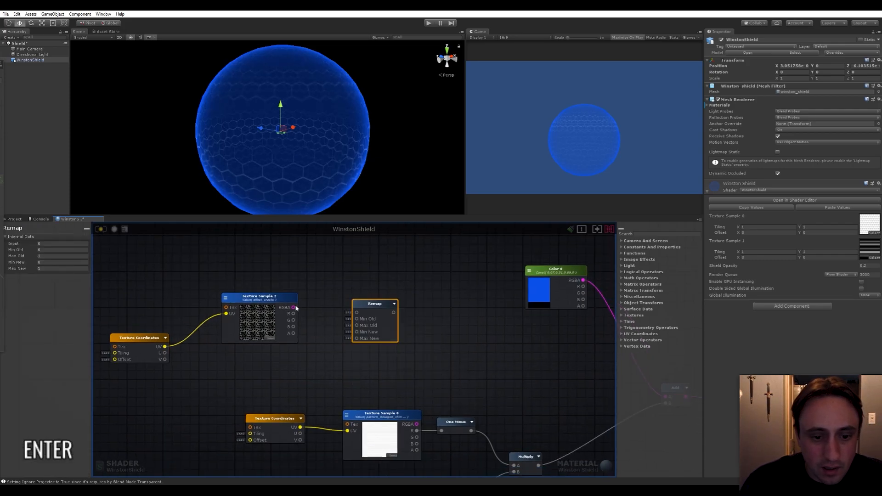
pyautogui.moveTo(294, 314); pyautogui.dragTo(356, 313)
pyautogui.moveTo(274, 392); pyautogui.dragTo(310, 369, button='middle')
# Add a Float node below the cracks texture branch with a minimum of 0 and a maximum of 1.
pyautogui.click(309, 369)
pyautogui.press('space')
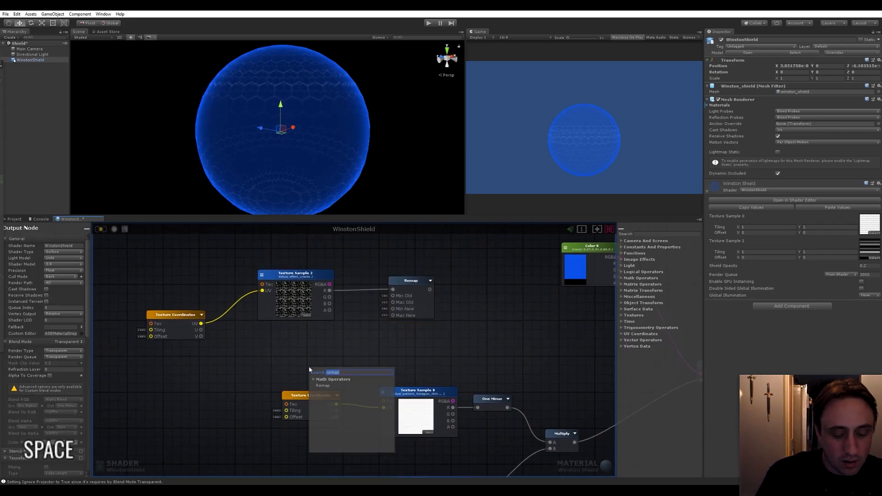
pyautogui.write('c')
pyautogui.press('BackSpace')
pyautogui.write('f')
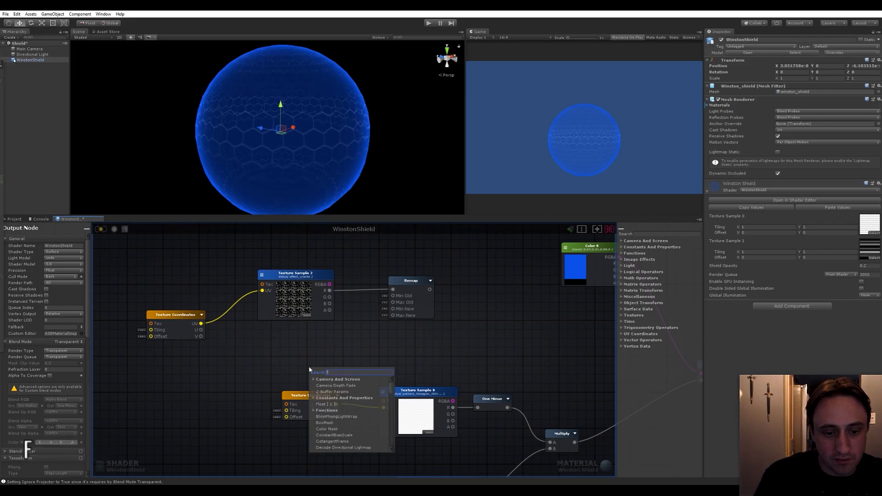
pyautogui.press('Return')
pyautogui.moveTo(322, 371); pyautogui.dragTo(228, 372)
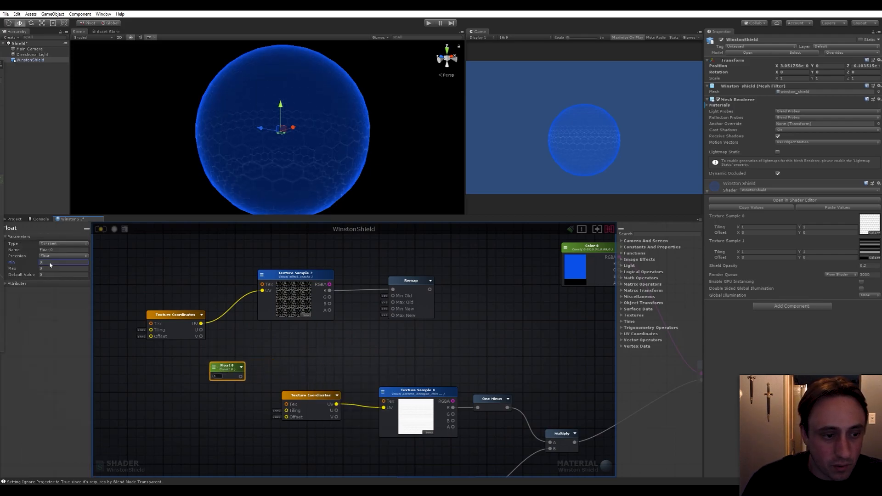
pyautogui.press('Tab')
pyautogui.write('1')
pyautogui.press('Return')
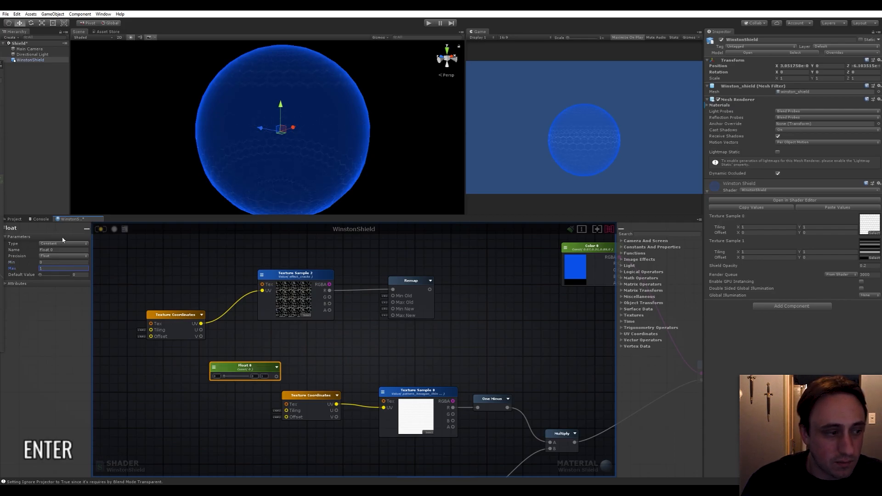
# Change the Float node's type to Property and name it Cracking.
pyautogui.click(60, 244)
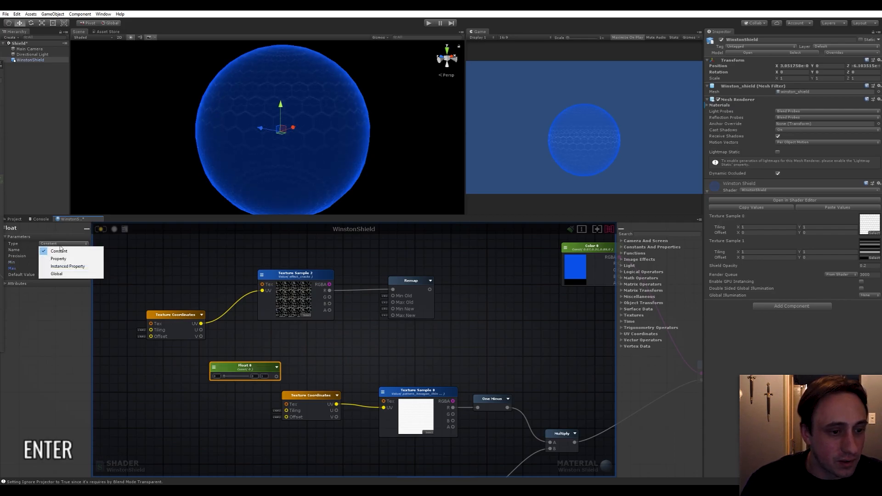
pyautogui.click(61, 259)
pyautogui.moveTo(59, 250); pyautogui.dragTo(26, 250)
pyautogui.write('Cracking')
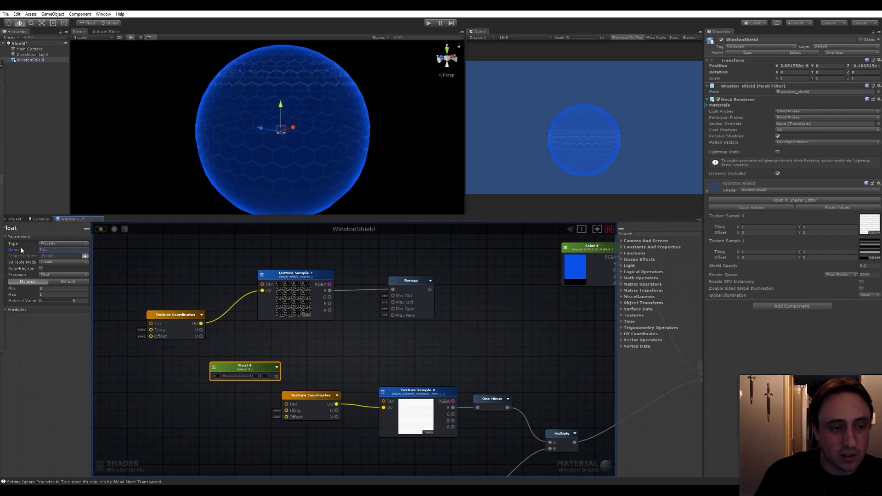
pyautogui.press('Return')
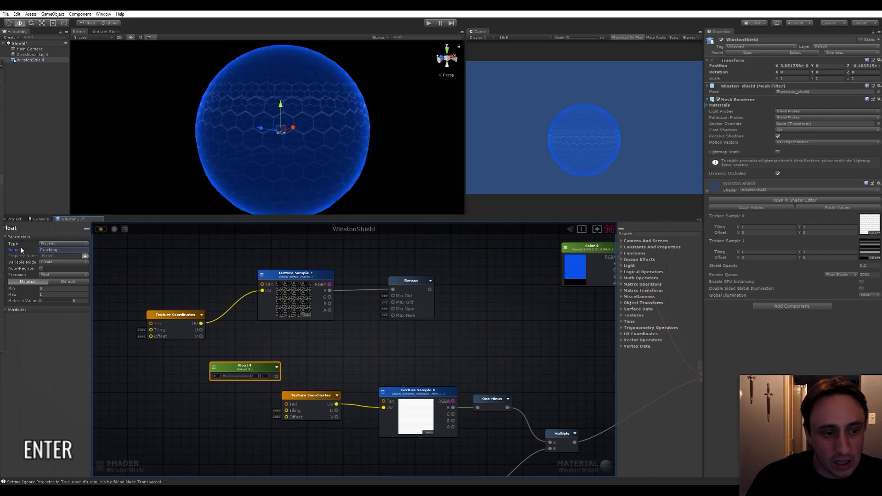
# Add a second Remap node beside the Cracking property, connect Cracking to its input and position it below the first Remap.
pyautogui.click(327, 361)
pyautogui.press('space')
pyautogui.write('rem')
pyautogui.press('Return')
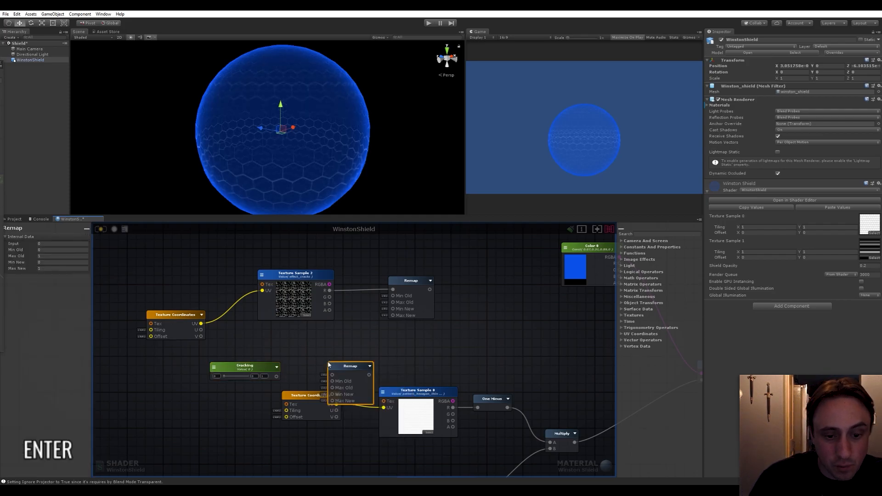
pyautogui.moveTo(326, 376); pyautogui.dragTo(331, 375)
pyautogui.moveTo(349, 367); pyautogui.dragTo(321, 344)
pyautogui.moveTo(409, 349); pyautogui.dragTo(383, 370, button='middle')
# Show the upper Remap node's preview and set the cracks Texture Coordinates tiling to 1 in X and Y.
pyautogui.click(404, 304)
pyautogui.scroll(2, 437, 358)
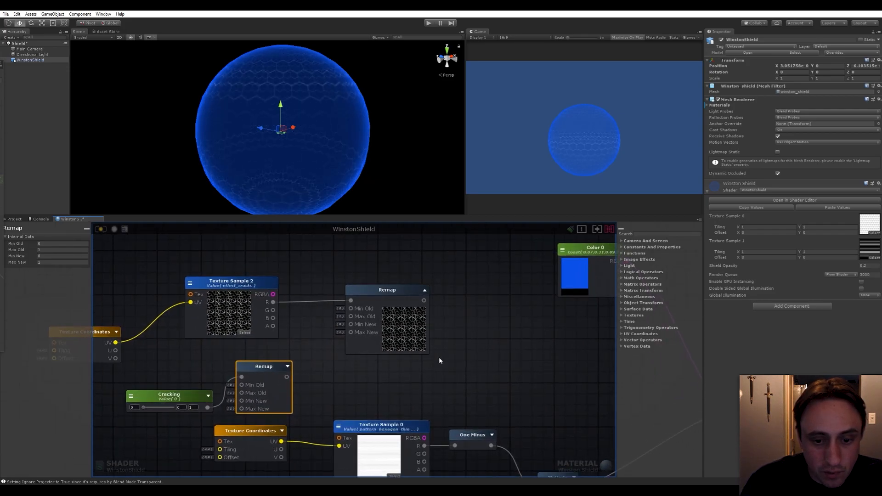
pyautogui.moveTo(151, 334); pyautogui.dragTo(262, 325, button='middle')
pyautogui.click(197, 343)
pyautogui.write('1')
pyautogui.press('Tab')
pyautogui.write('1')
pyautogui.press('Return')
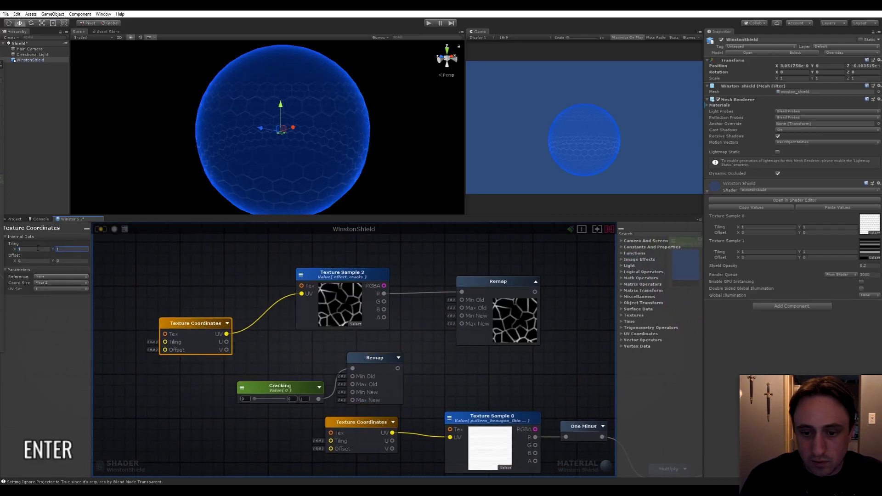
pyautogui.moveTo(570, 371); pyautogui.dragTo(467, 398, button='middle')
pyautogui.click(467, 398)
# Set the upper Remap node's Min New to 1 and Max New to 2.
pyautogui.click(402, 308)
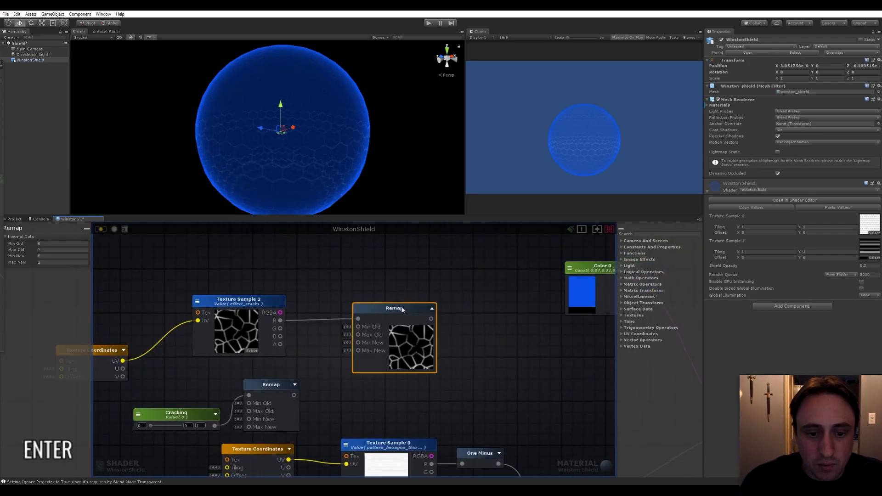
pyautogui.moveTo(375, 321); pyautogui.dragTo(395, 307, button='middle')
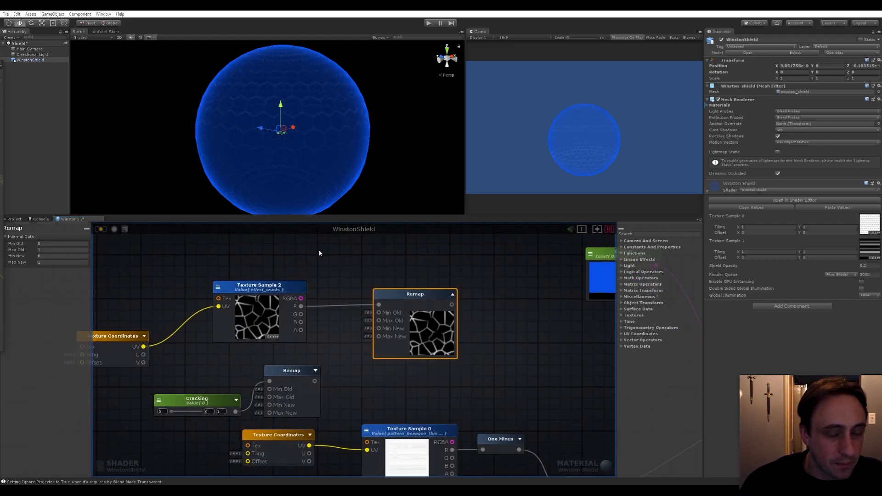
pyautogui.click(393, 271)
pyautogui.click(396, 295)
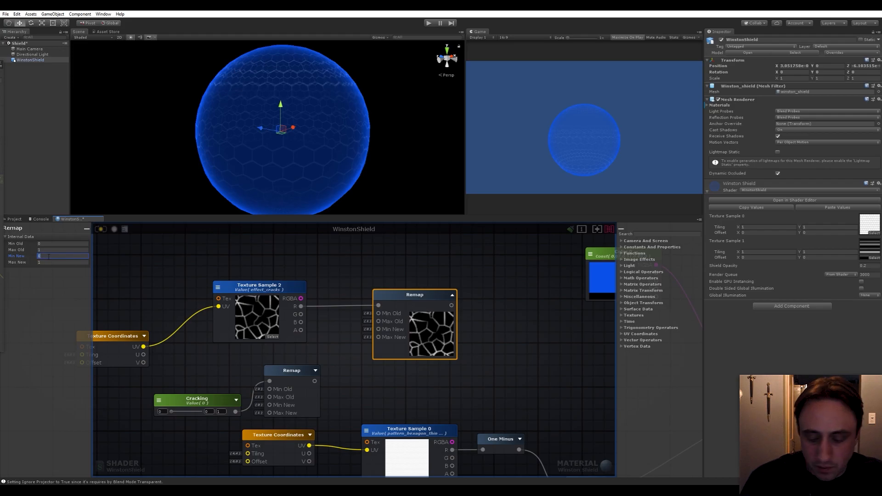
pyautogui.write('1')
pyautogui.press('Tab')
pyautogui.write('2')
pyautogui.press('Return')
pyautogui.click(57, 245)
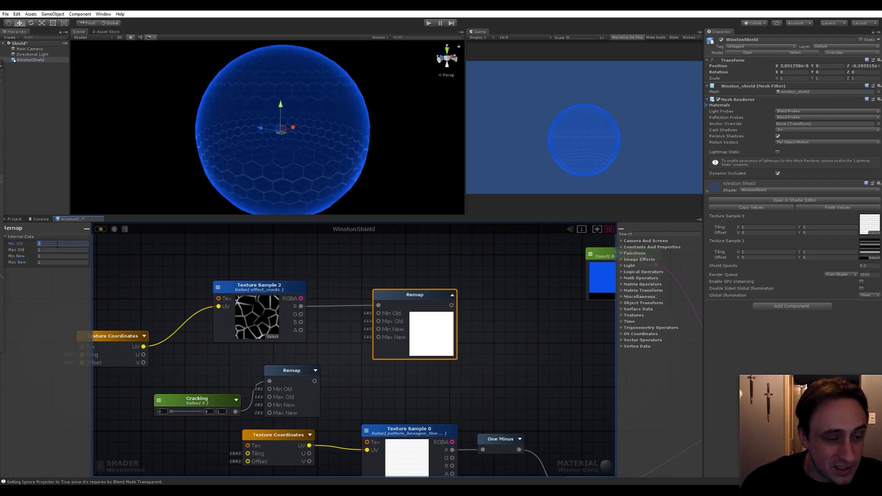
pyautogui.click(188, 261)
pyautogui.moveTo(241, 272); pyautogui.dragTo(257, 266, button='middle')
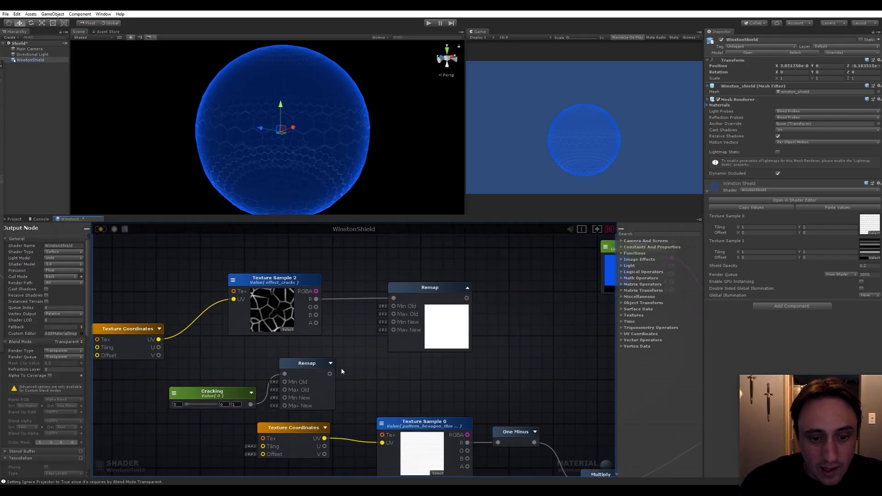
# Add a Clamp node in the empty area between the upper Remap and the Add node.
pyautogui.moveTo(518, 359); pyautogui.dragTo(432, 350, button='middle')
pyautogui.press('space')
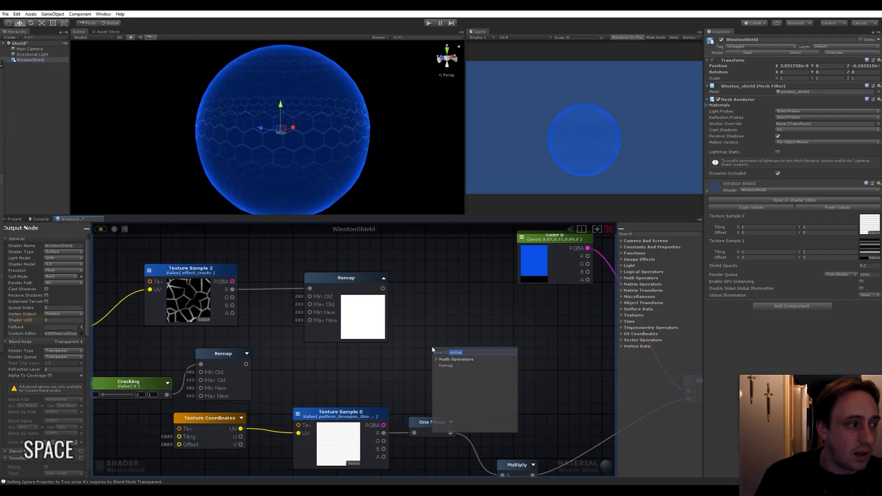
pyautogui.write('clamp')
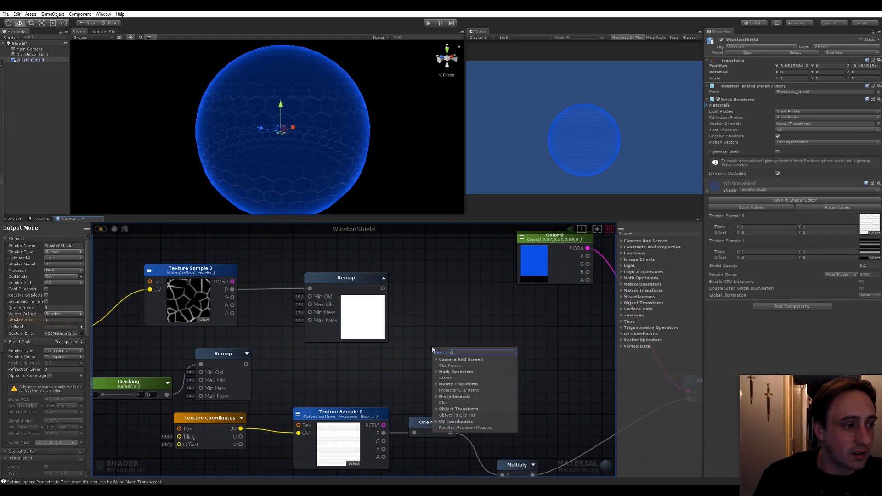
pyautogui.press('Return')
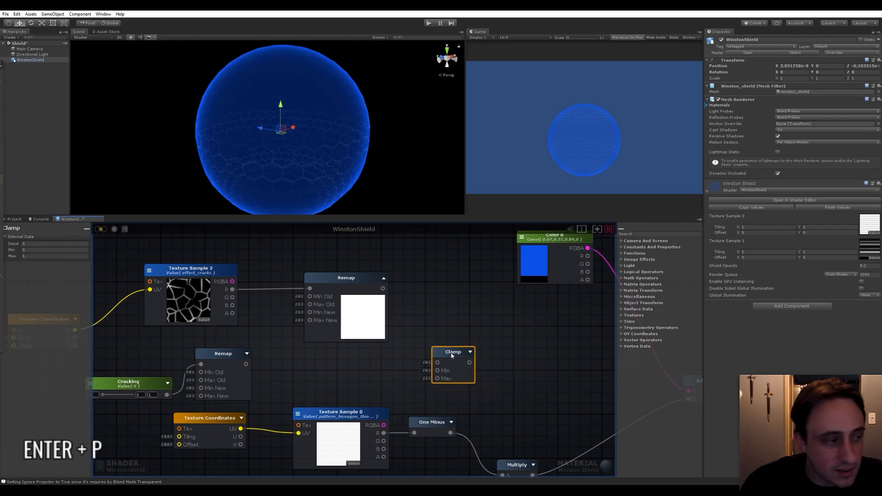
pyautogui.moveTo(448, 354); pyautogui.dragTo(473, 337)
# Connect the upper Remap output to the Clamp input and the Clamp output to the Add node's C input.
pyautogui.moveTo(432, 297); pyautogui.dragTo(360, 290, button='middle')
pyautogui.click(360, 290)
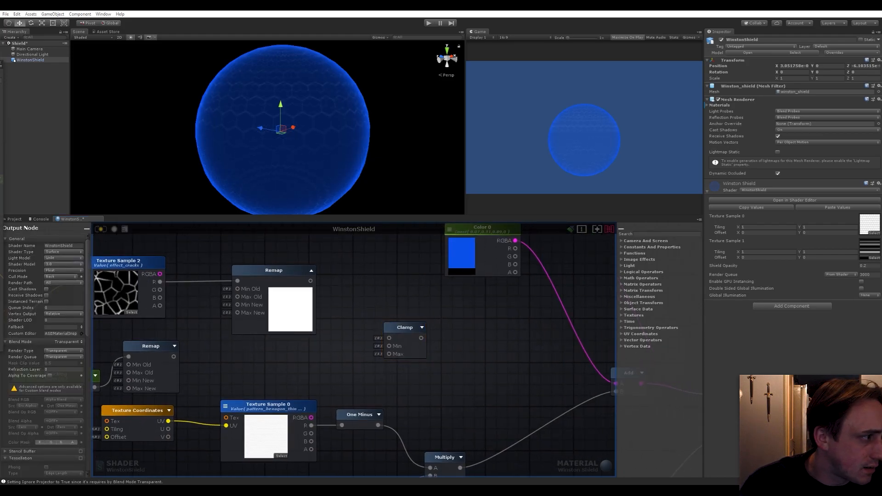
pyautogui.moveTo(380, 289); pyautogui.dragTo(386, 296, button='middle')
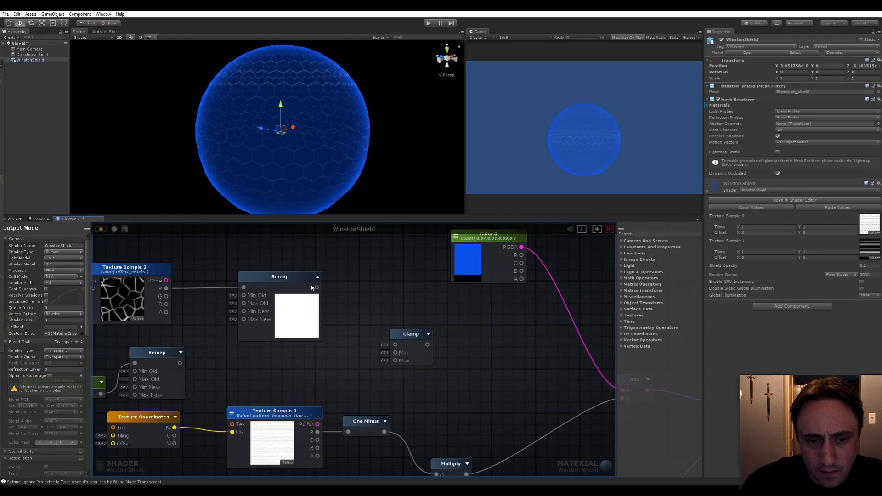
pyautogui.moveTo(482, 353); pyautogui.dragTo(403, 325, button='middle')
pyautogui.moveTo(341, 314); pyautogui.dragTo(544, 378)
# Connect the output of Cracking's Remap node to the Min Old input of the upper Remap.
pyautogui.moveTo(142, 242); pyautogui.dragTo(225, 292, button='middle')
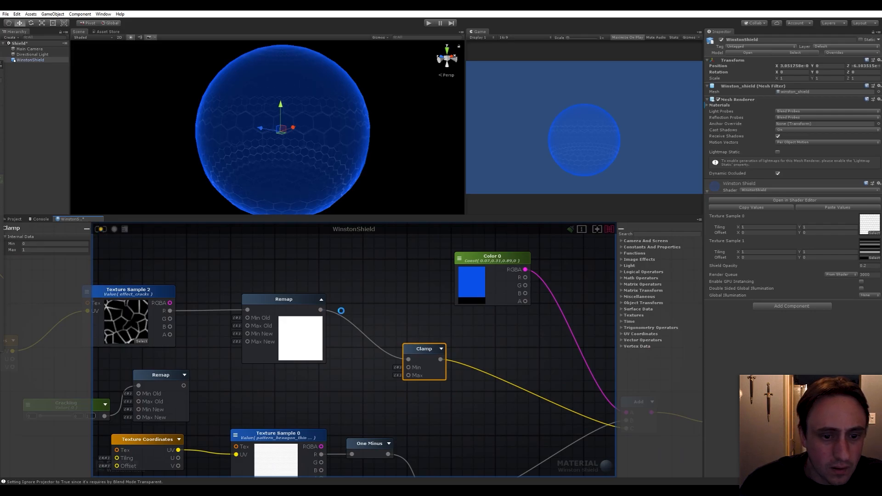
pyautogui.scroll(-2, 340, 289)
pyautogui.scroll(-3, 351, 293)
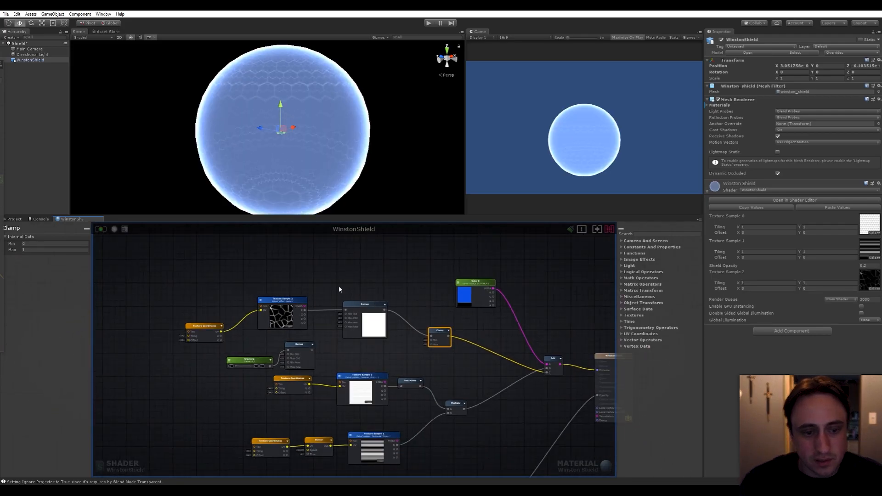
pyautogui.scroll(-1, 351, 293)
pyautogui.moveTo(351, 294); pyautogui.dragTo(440, 293, button='middle')
pyautogui.scroll(4, 355, 326)
pyautogui.moveTo(417, 343); pyautogui.dragTo(345, 352, button='middle')
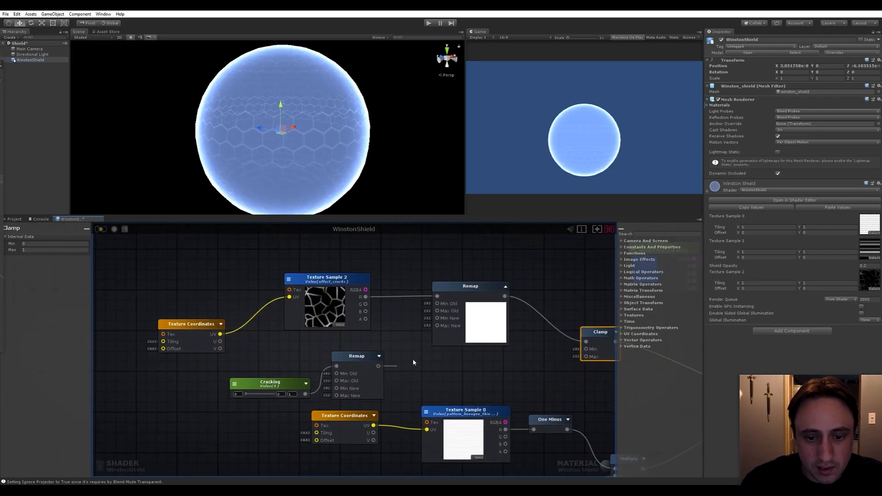
pyautogui.moveTo(431, 301); pyautogui.dragTo(436, 303)
pyautogui.moveTo(445, 374); pyautogui.dragTo(390, 365, button='middle')
# Set the Min New of Cracking's Remap node to 1 and its Max New to 0.5.
pyautogui.click(308, 350)
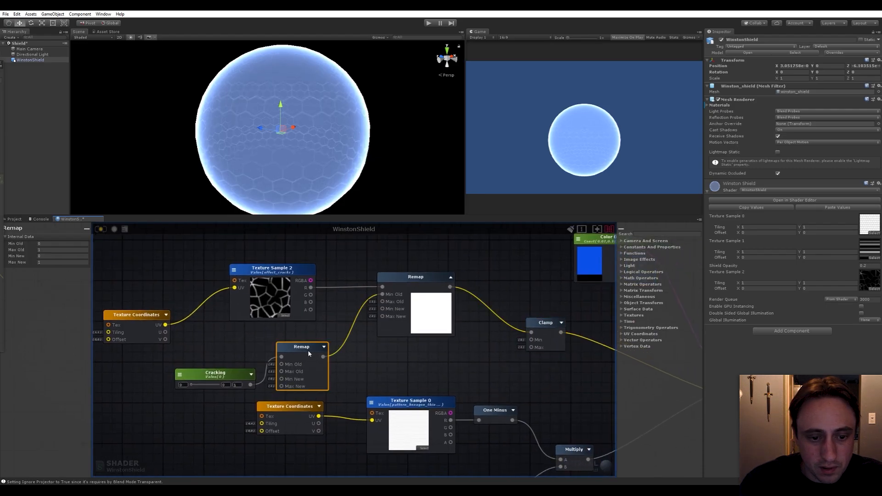
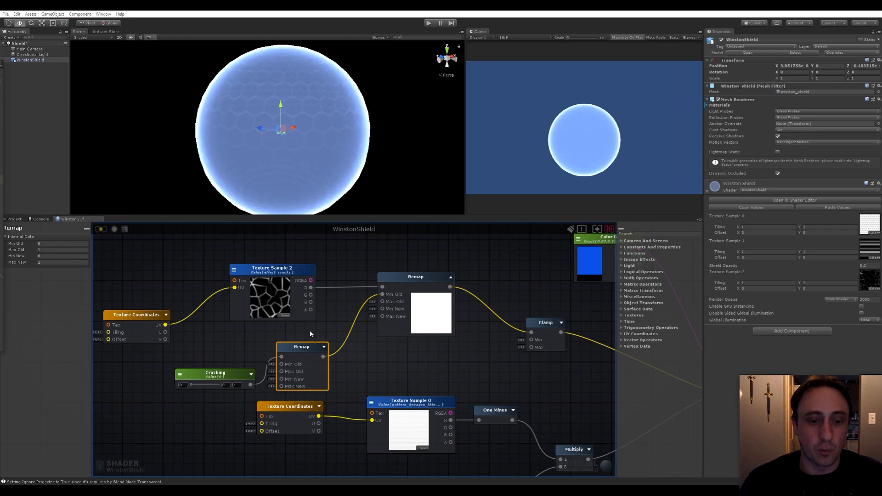
pyautogui.click(49, 256)
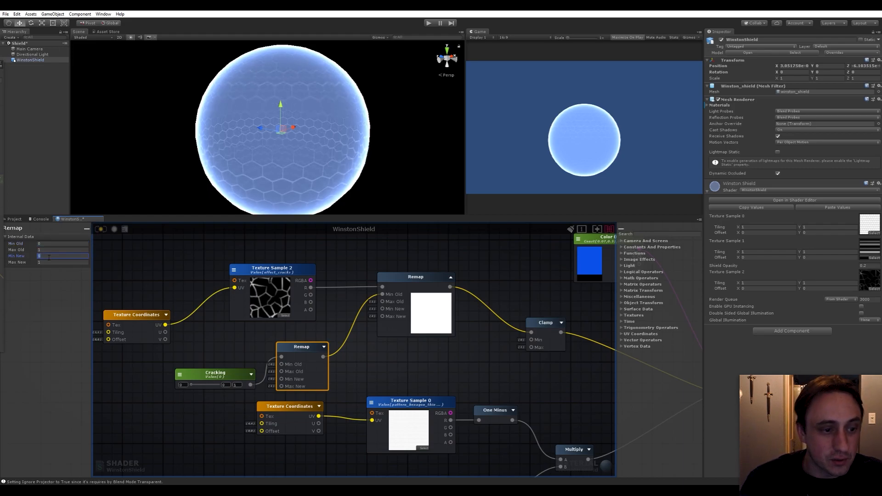
pyautogui.write('1')
pyautogui.press('Tab')
pyautogui.write('0.5')
pyautogui.press('Return')
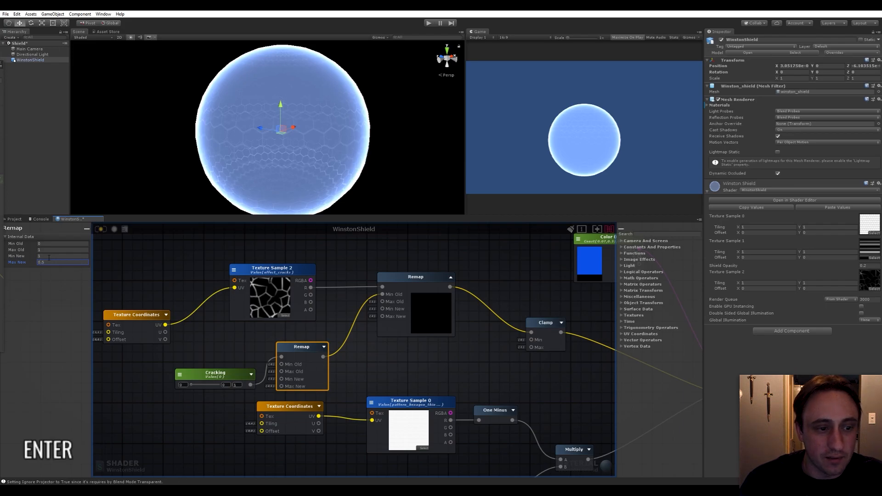
# Increase the Cracking property's value on its node and check the upper Remap's crack preview.
pyautogui.moveTo(191, 384); pyautogui.dragTo(214, 385)
pyautogui.click(510, 372)
pyautogui.moveTo(472, 358); pyautogui.dragTo(433, 347, button='middle')
pyautogui.scroll(-1, 423, 338)
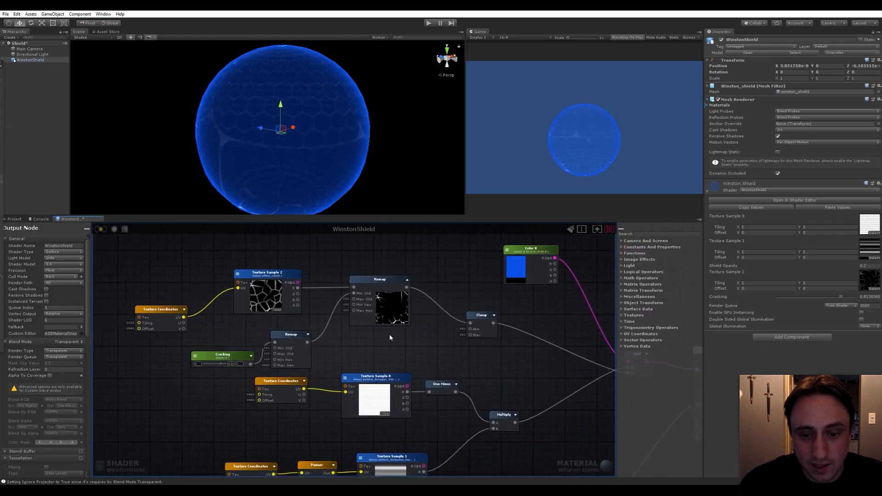
# Move the Clamp node up next to the upper Remap's output to tidy the cracks branch.
pyautogui.moveTo(487, 320); pyautogui.dragTo(418, 310, button='middle')
pyautogui.moveTo(418, 312); pyautogui.dragTo(393, 288)
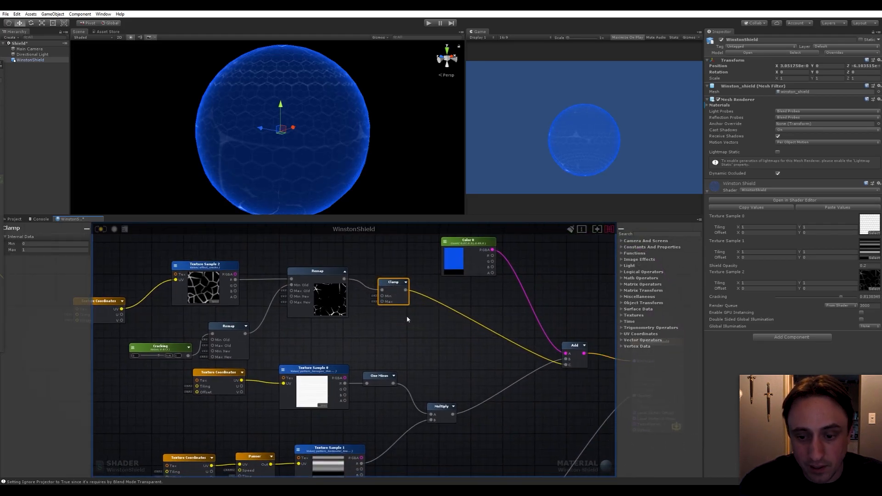
pyautogui.moveTo(411, 337); pyautogui.dragTo(488, 353, button='middle')
pyautogui.click(489, 352)
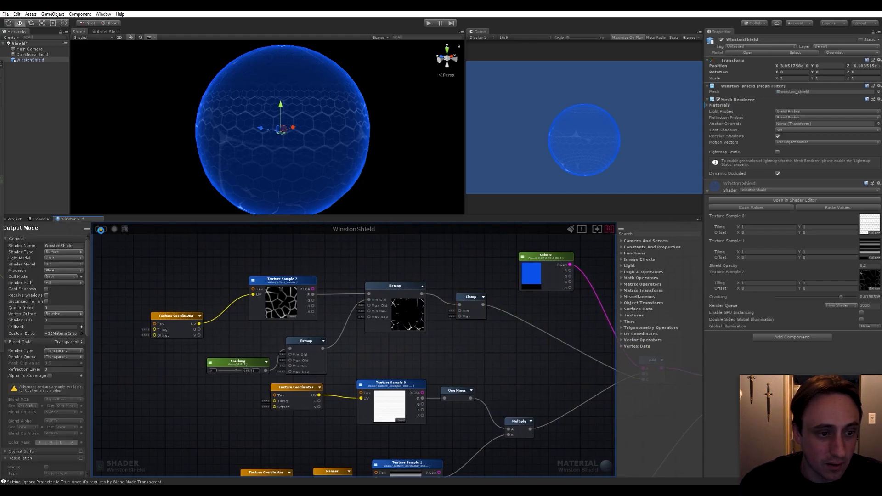
# Set the tiling of the crack texture's Texture Coordinates node to 4 in both X and Y.
pyautogui.click(178, 316)
pyautogui.click(29, 249)
pyautogui.write('4')
pyautogui.press('Tab')
pyautogui.write('4')
pyautogui.press('Return')
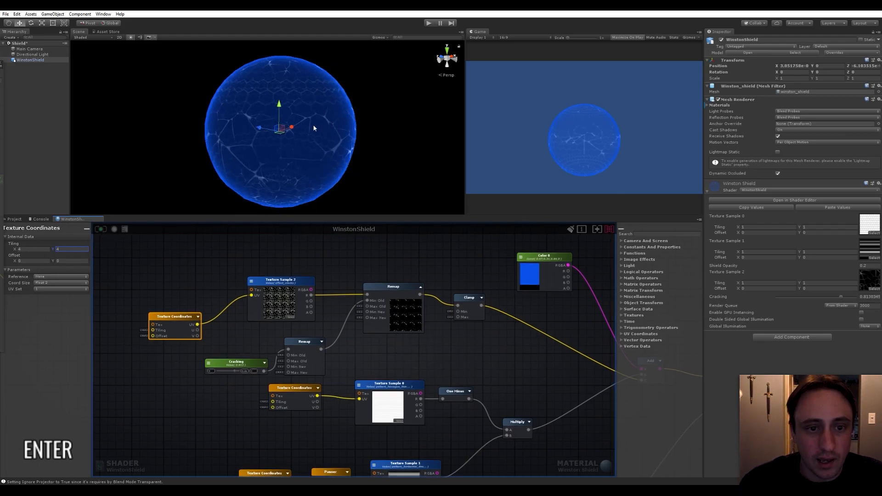
# Lower the Cracking property on its node to about 0.78 and check the cracks on the shield up close.
pyautogui.keyDown('alt'); pyautogui.moveTo(199, 152); pyautogui.dragTo(252, 169); pyautogui.keyUp('alt')
pyautogui.keyDown('alt'); pyautogui.scroll(4, 312, 169); pyautogui.keyUp('alt')
pyautogui.moveTo(486, 343); pyautogui.dragTo(427, 355, button='middle')
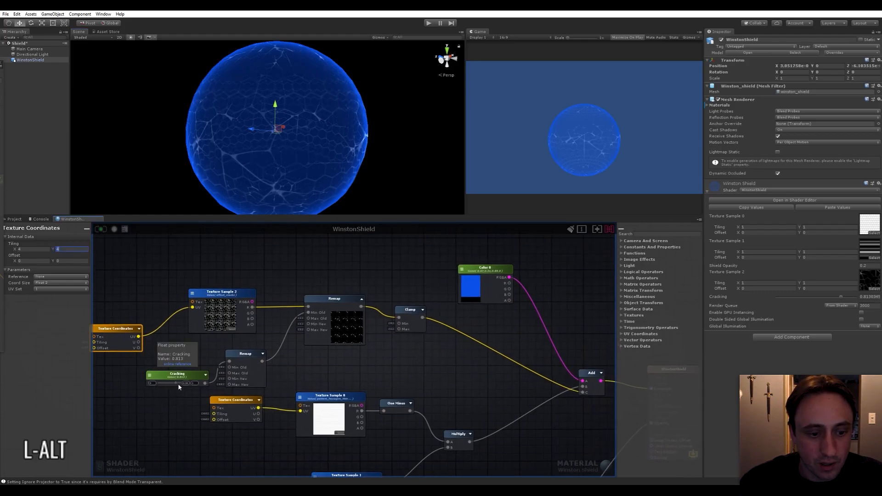
pyautogui.moveTo(176, 386); pyautogui.dragTo(162, 386)
pyautogui.moveTo(177, 382); pyautogui.dragTo(175, 383)
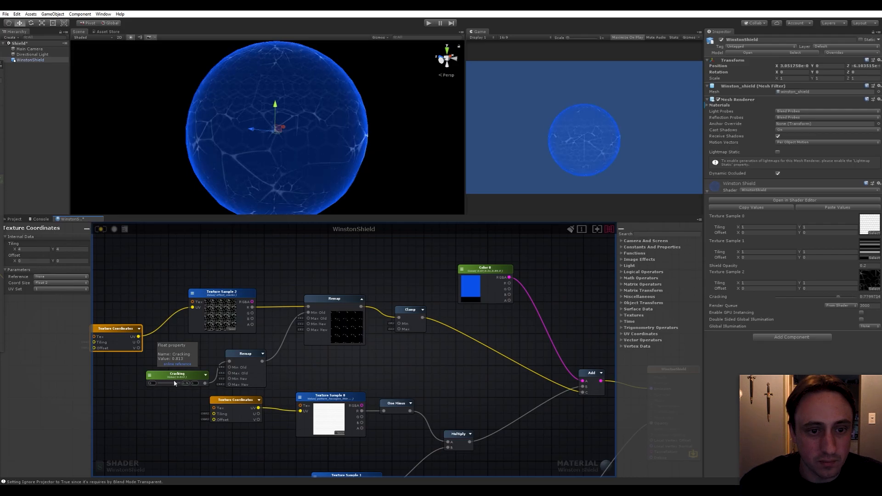
pyautogui.scroll(-3, 387, 306)
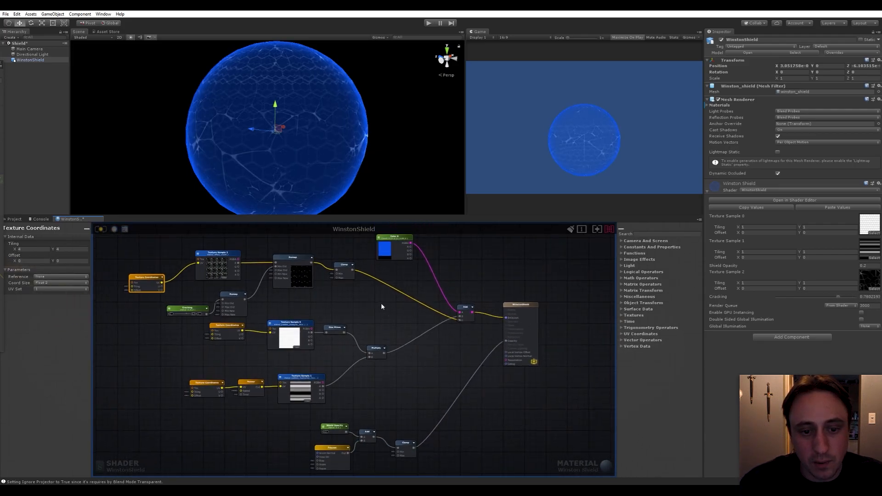
pyautogui.moveTo(386, 329); pyautogui.dragTo(377, 322, button='middle')
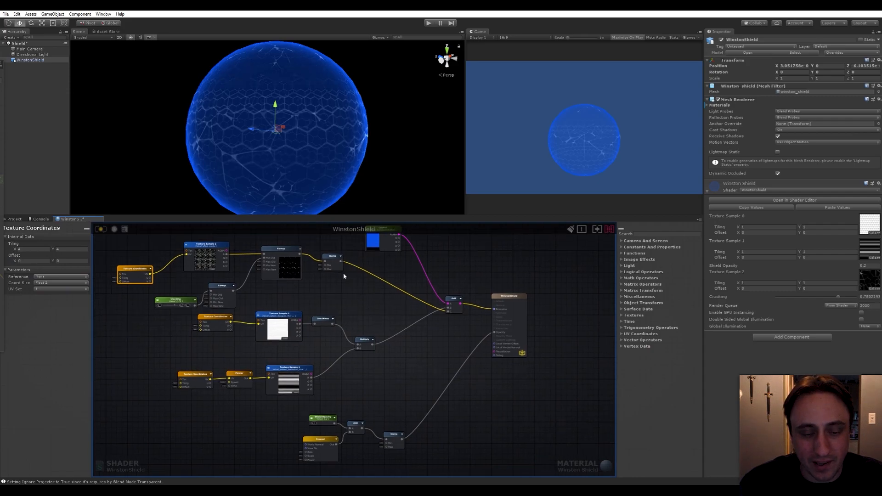
pyautogui.moveTo(420, 392); pyautogui.dragTo(410, 356, button='middle')
pyautogui.click(388, 398)
pyautogui.click(405, 376)
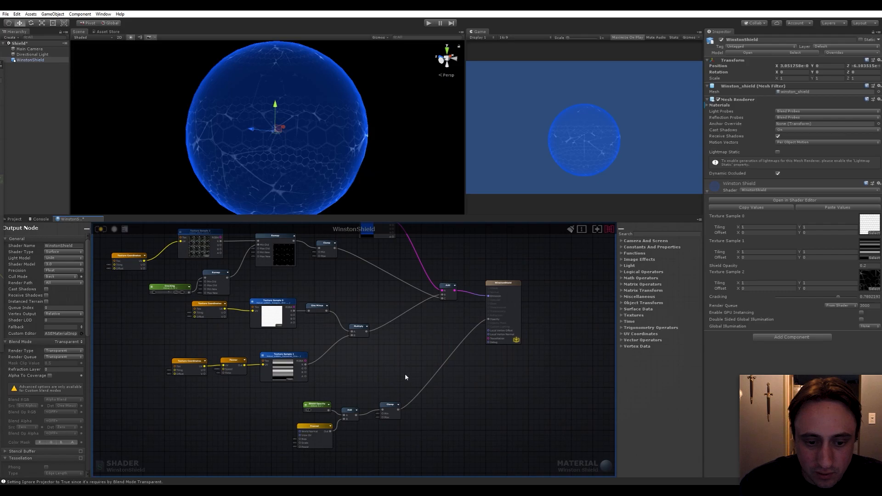
# Feed the crack branch's Clamp output into the Add node driving the shield's opacity and update the shader.
pyautogui.moveTo(334, 250); pyautogui.dragTo(358, 414)
pyautogui.click(391, 418)
pyautogui.click(390, 411)
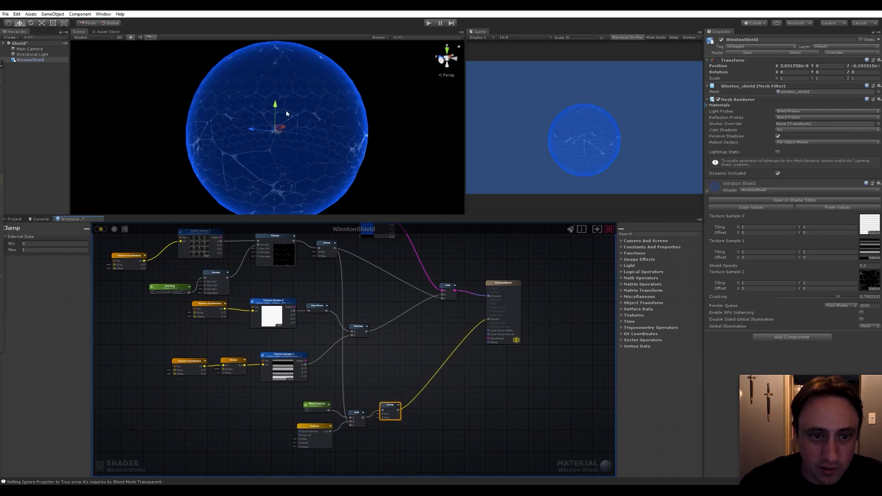
pyautogui.scroll(5, 279, 116)
pyautogui.keyDown('alt'); pyautogui.moveTo(279, 116); pyautogui.dragTo(331, 149); pyautogui.keyUp('alt')
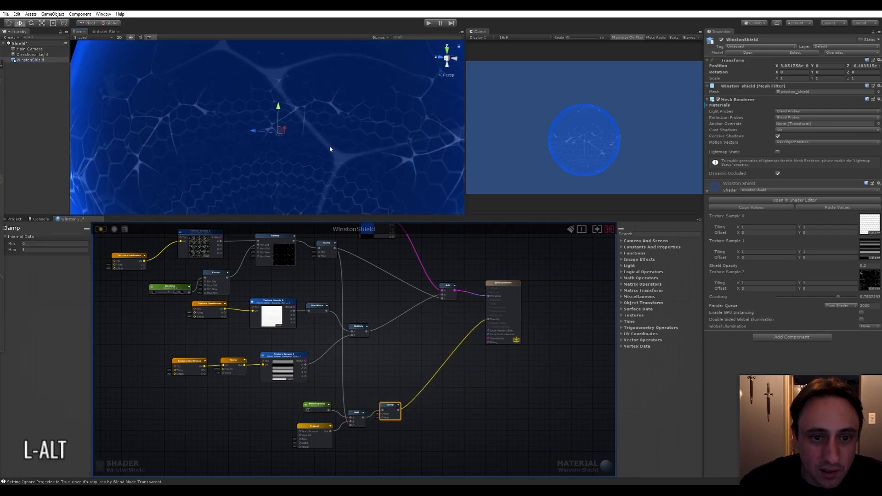
pyautogui.click(102, 229)
# Examine the cracks on the shield's surface from a different angle, both up close and from afar.
pyautogui.scroll(-5, 340, 172)
pyautogui.keyDown('alt'); pyautogui.moveTo(339, 158); pyautogui.dragTo(294, 138); pyautogui.keyUp('alt')
pyautogui.scroll(2, 184, 141)
pyautogui.scroll(2, 262, 145)
pyautogui.scroll(2, 301, 153)
pyautogui.scroll(-2, 301, 153)
pyautogui.scroll(-3, 301, 152)
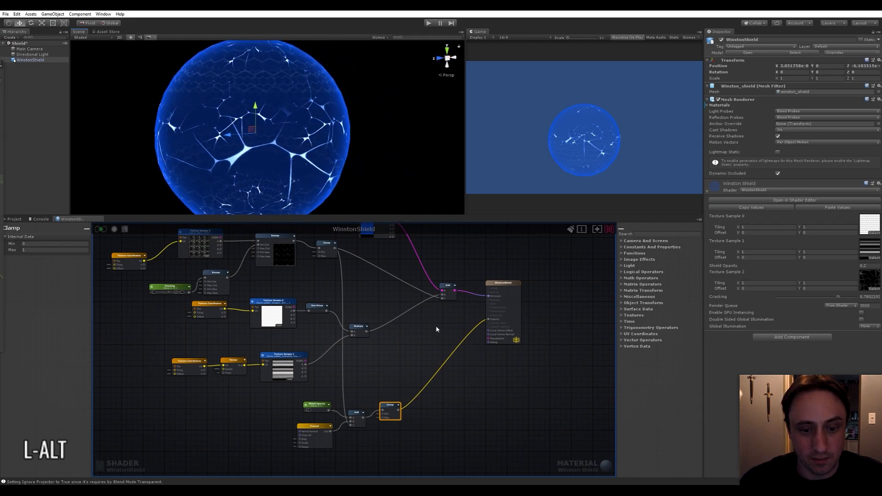
# Review the complete WinstonShield node graph, from the texture branches to the output node.
pyautogui.click(427, 355)
pyautogui.moveTo(428, 355); pyautogui.dragTo(450, 397, button='middle')
pyautogui.scroll(-2, 450, 399)
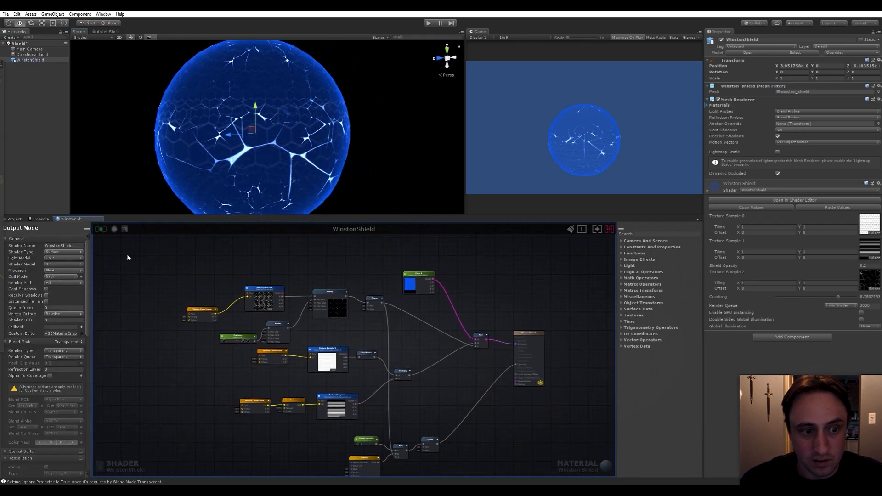
pyautogui.scroll(-3, 175, 272)
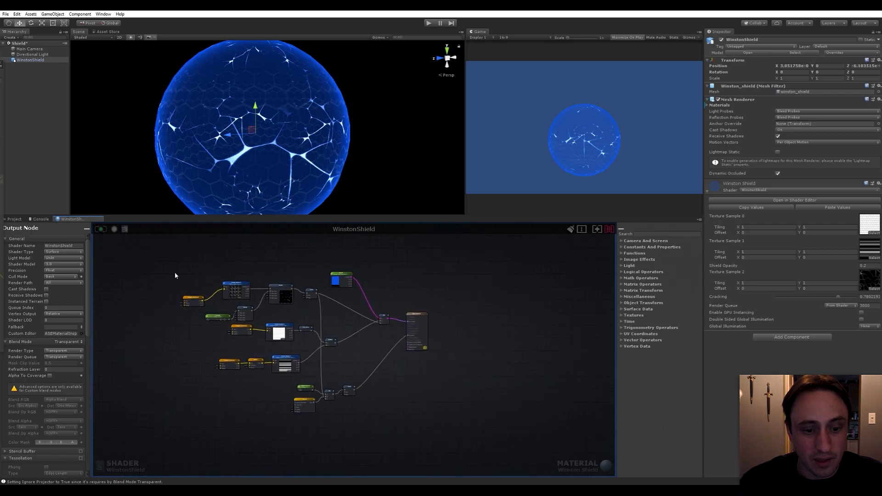
pyautogui.moveTo(435, 377); pyautogui.dragTo(455, 358, button='middle')
pyautogui.scroll(3, 313, 366)
pyautogui.moveTo(284, 408); pyautogui.dragTo(366, 381)
pyautogui.click(413, 347)
pyautogui.moveTo(423, 349); pyautogui.dragTo(524, 449, button='middle')
# Add a sphere and a plane as 3D objects to the scene.
pyautogui.rightClick(39, 117)
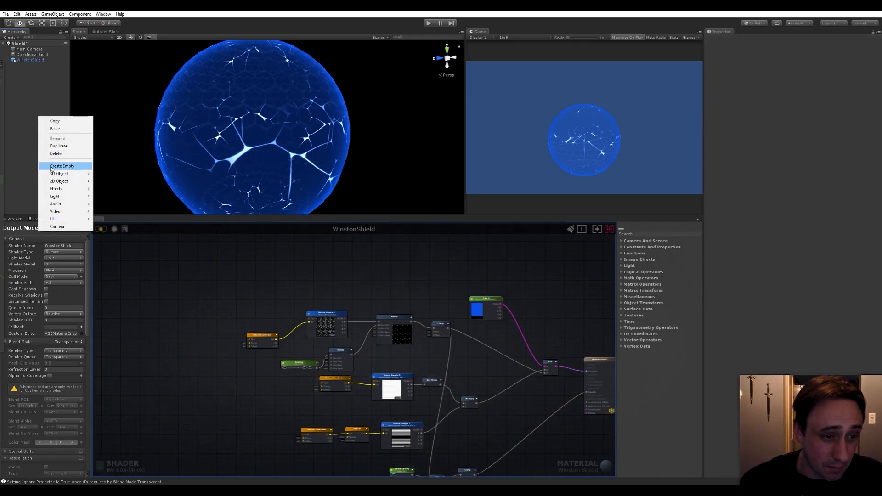
pyautogui.moveTo(62, 173)
pyautogui.click(97, 180)
pyautogui.rightClick(39, 121)
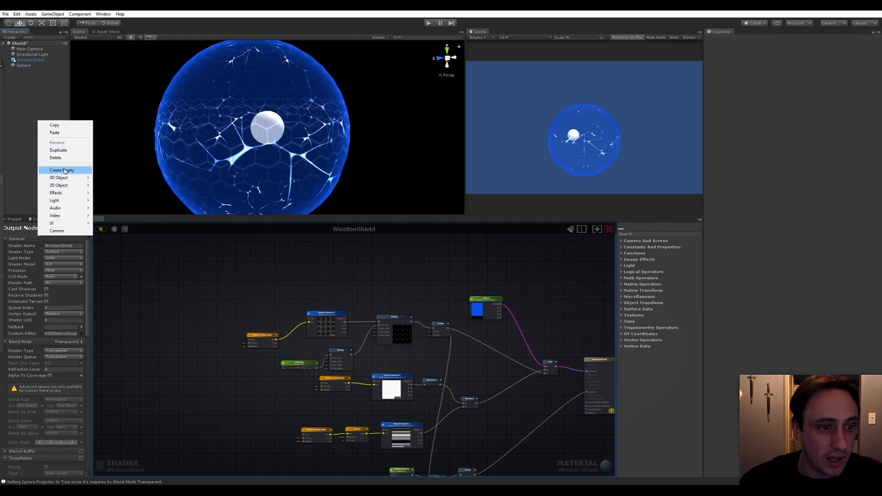
pyautogui.moveTo(63, 179)
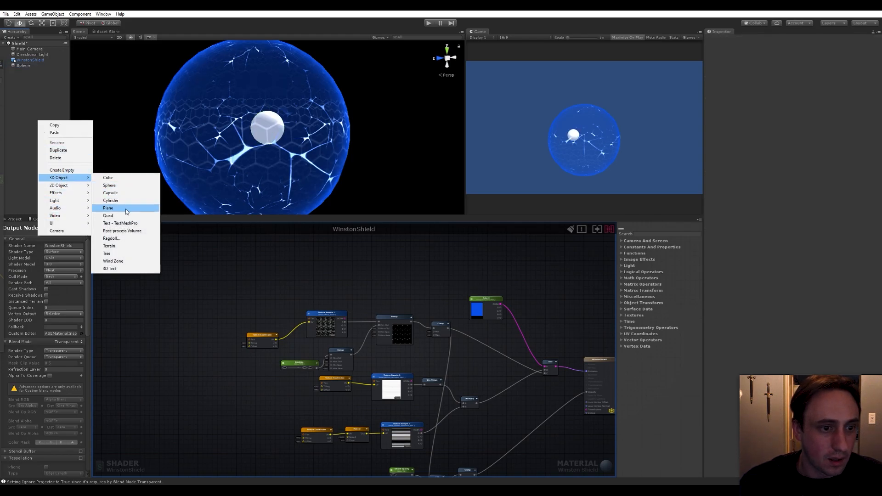
pyautogui.click(110, 208)
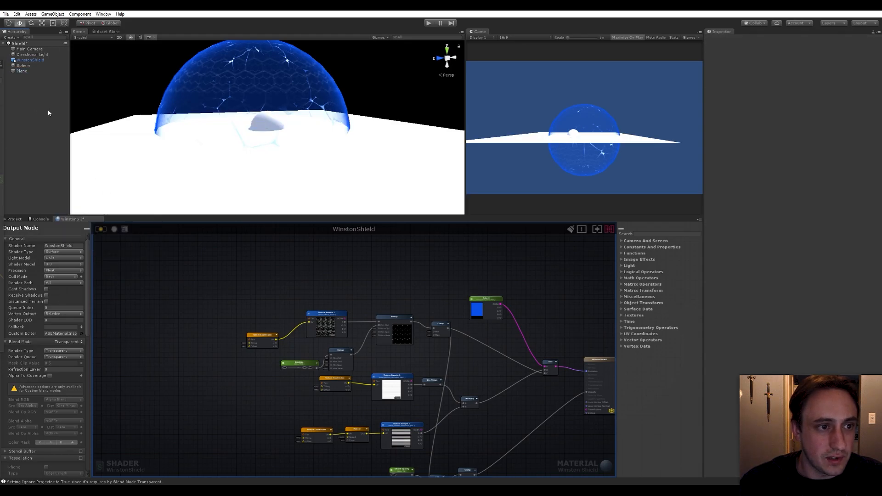
# Apply the Ground material from the Materials folder to the plane and the sphere.
pyautogui.click(14, 219)
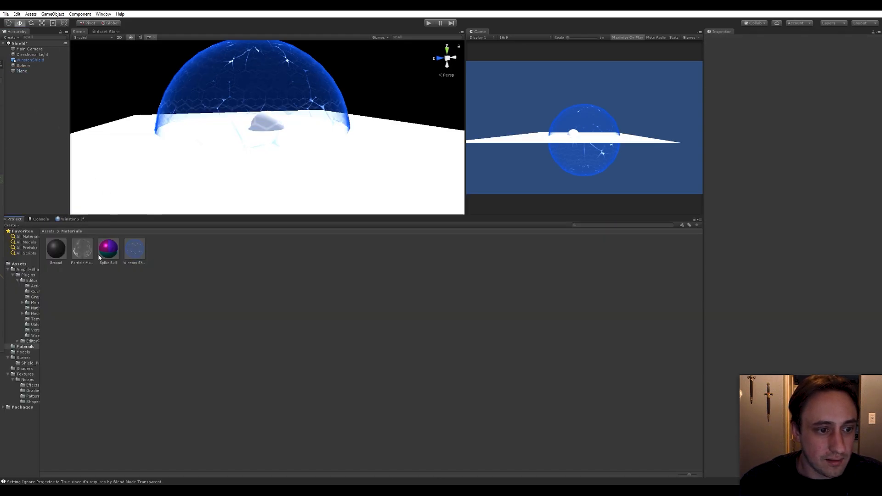
pyautogui.moveTo(61, 255); pyautogui.dragTo(98, 188)
pyautogui.moveTo(230, 163)
pyautogui.keyDown('alt'); pyautogui.mouseDown()
pyautogui.moveTo(271, 168)
pyautogui.moveTo(297, 133)
pyautogui.moveTo(237, 165)
pyautogui.mouseUp(); pyautogui.keyUp('alt')
pyautogui.scroll(10, 296, 132)
pyautogui.moveTo(56, 253); pyautogui.dragTo(187, 133)
pyautogui.scroll(-8, 291, 139)
pyautogui.keyDown('alt'); pyautogui.scroll(3, 186, 134); pyautogui.keyUp('alt')
pyautogui.keyDown('alt'); pyautogui.moveTo(207, 134); pyautogui.dragTo(249, 136, button='middle'); pyautogui.keyUp('alt')
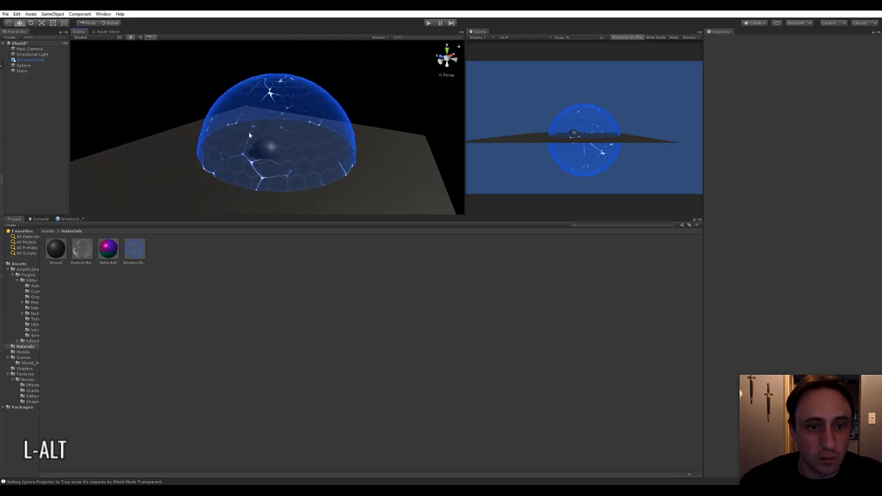
# Reopen the WinstonShield graph and move the sphere to about -2.79 on X so that it intersects the shield's edge.
pyautogui.click(64, 220)
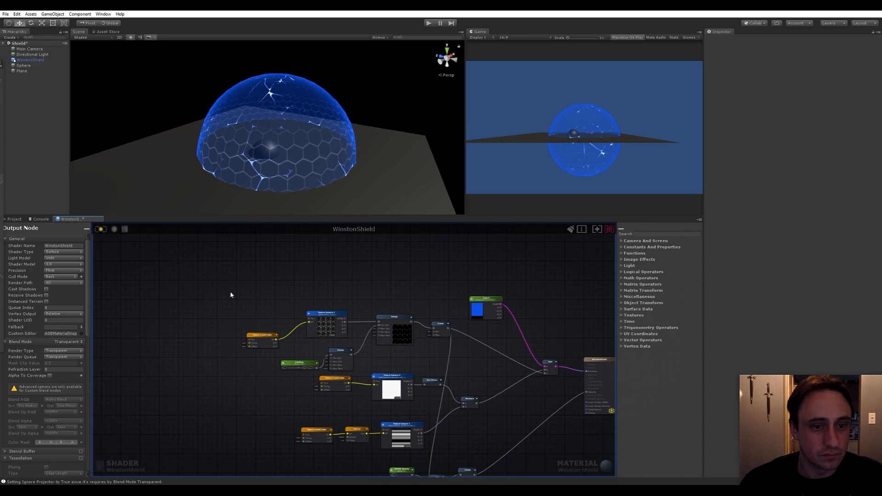
pyautogui.keyDown('alt'); pyautogui.moveTo(275, 134); pyautogui.dragTo(202, 159); pyautogui.keyUp('alt')
pyautogui.click(23, 67)
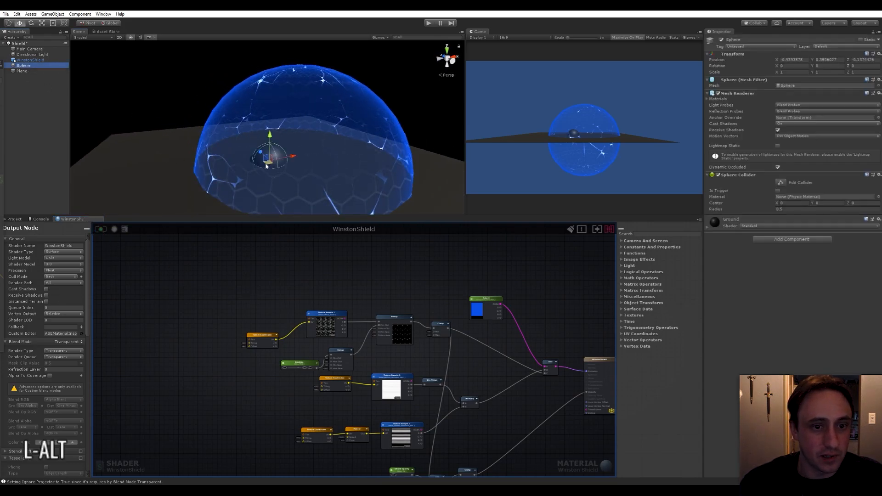
pyautogui.moveTo(297, 163); pyautogui.dragTo(298, 140)
pyautogui.scroll(-3, 298, 141)
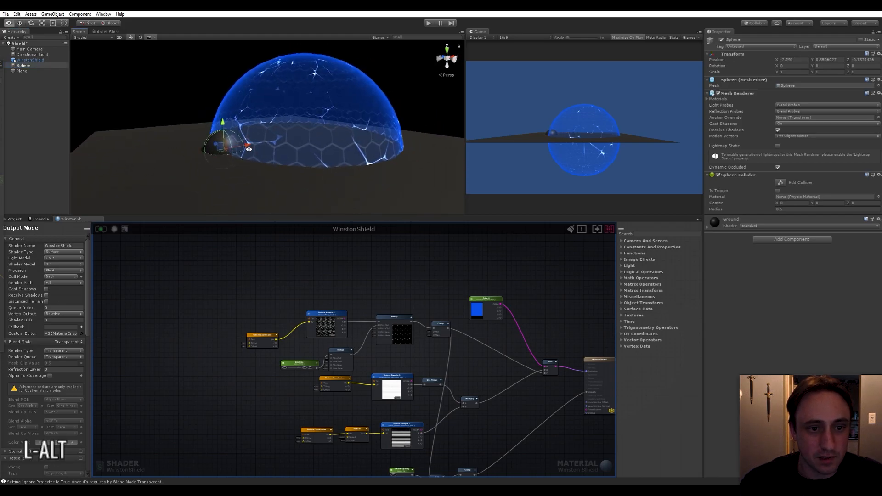
# Add a Depth Fade node and place it below the Fresnel node.
pyautogui.moveTo(481, 411); pyautogui.dragTo(456, 275, button='middle')
pyautogui.press('space')
pyautogui.write('depth')
pyautogui.click(439, 448)
pyautogui.moveTo(442, 429); pyautogui.dragTo(403, 392)
pyautogui.scroll(2, 425, 394)
pyautogui.scroll(2, 425, 396)
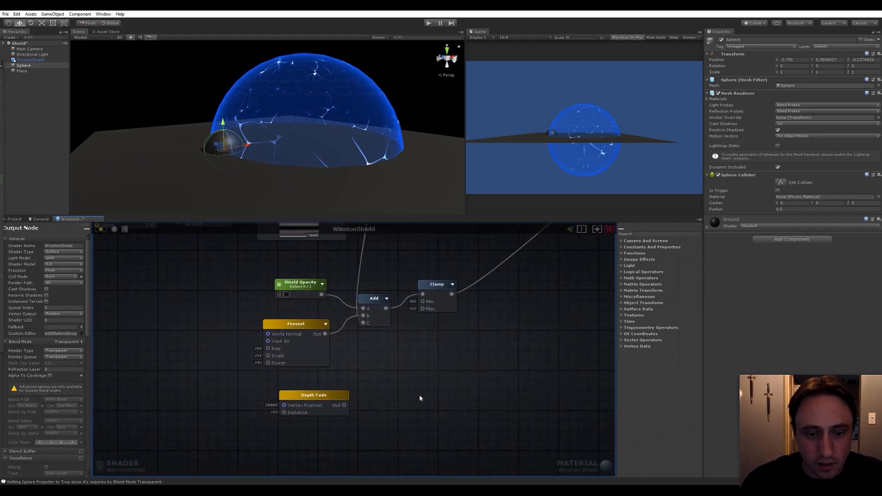
# Add a One Minus node beside the Depth Fade node and connect the Depth Fade output to it.
pyautogui.press('space')
pyautogui.write('dn')
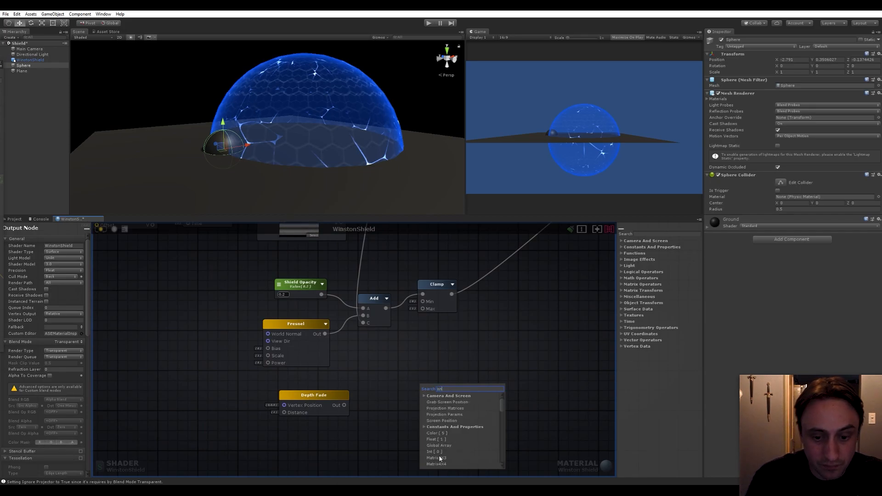
pyautogui.write('e')
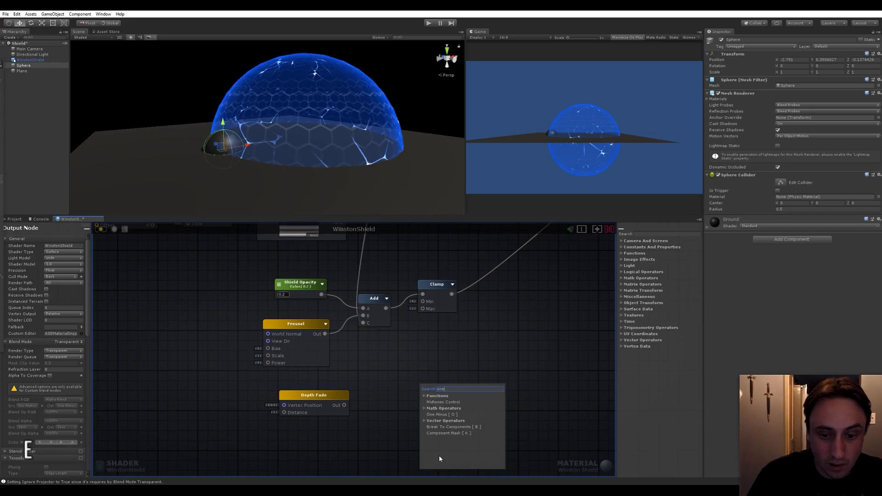
pyautogui.click(432, 415)
pyautogui.moveTo(413, 407)
pyautogui.mouseDown()
pyautogui.moveTo(424, 409)
pyautogui.moveTo(415, 398)
pyautogui.mouseUp()
pyautogui.click(473, 387)
# Add a Clamp node after the One Minus node and connect the One Minus output to it.
pyautogui.press('space')
pyautogui.write('m')
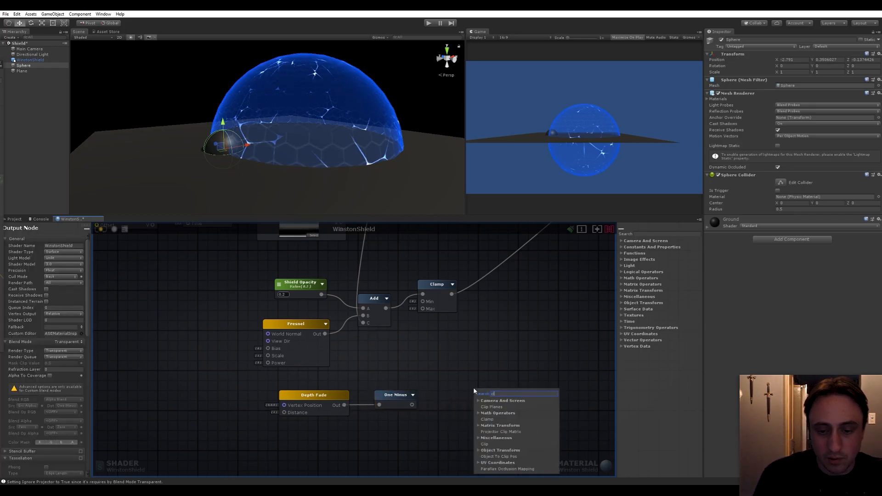
pyautogui.press('Return')
pyautogui.moveTo(466, 404); pyautogui.dragTo(478, 402)
pyautogui.scroll(-5, 455, 390)
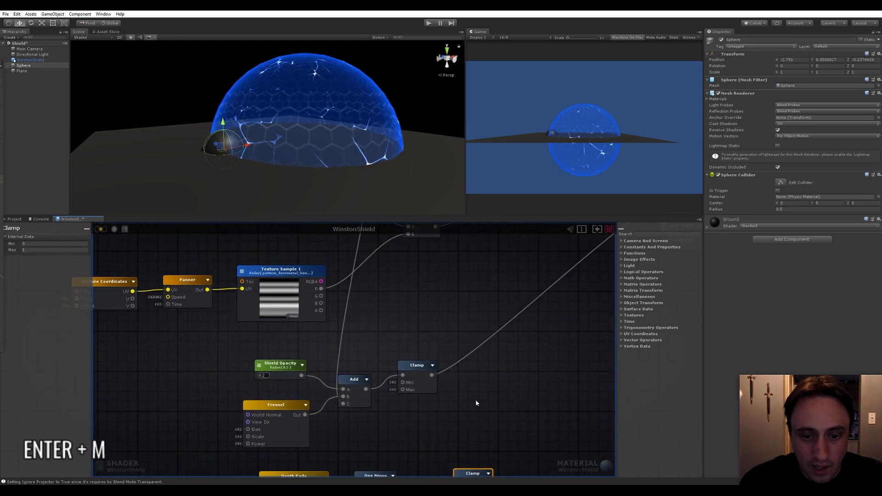
pyautogui.click(453, 379)
pyautogui.press('space')
pyautogui.click(435, 392)
pyautogui.moveTo(328, 464); pyautogui.dragTo(318, 433, button='middle')
pyautogui.moveTo(314, 437); pyautogui.dragTo(311, 419)
pyautogui.click(357, 423)
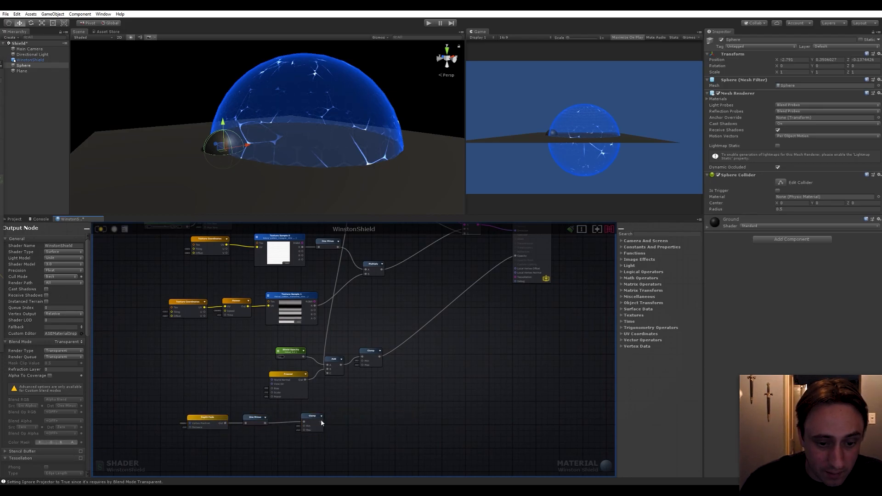
pyautogui.hotkey('ctrl', 'z')
pyautogui.hotkey('ctrl', 'z')
pyautogui.hotkey('ctrl', 'z')
pyautogui.hotkey('ctrl', 'z')
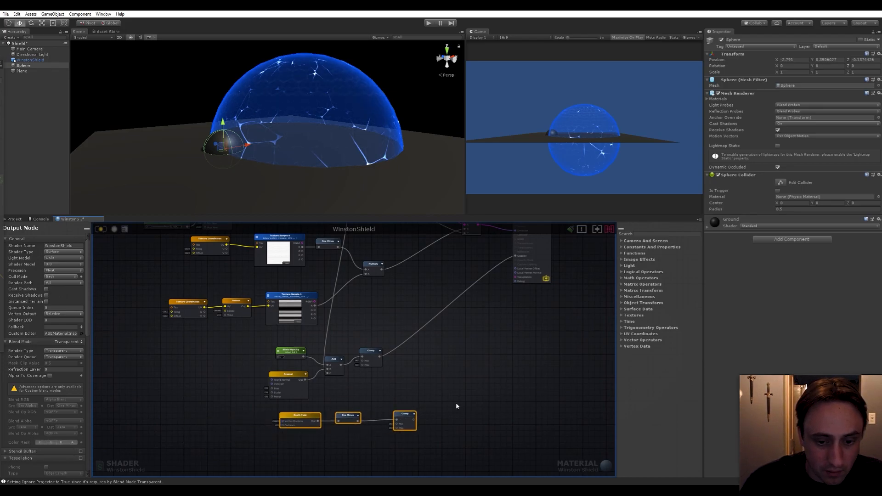
# Bring the new Clamp closer to One Minus and move the Depth Fade, One Minus and Clamp group above the crack texture branch.
pyautogui.moveTo(426, 399); pyautogui.dragTo(414, 429, button='middle')
pyautogui.scroll(-3, 437, 418)
pyautogui.scroll(-1, 437, 419)
pyautogui.moveTo(404, 436); pyautogui.dragTo(370, 438)
pyautogui.click(374, 431)
pyautogui.moveTo(296, 463); pyautogui.dragTo(410, 430)
pyautogui.moveTo(413, 438); pyautogui.dragTo(408, 468, button='middle')
pyautogui.moveTo(363, 468); pyautogui.dragTo(338, 252)
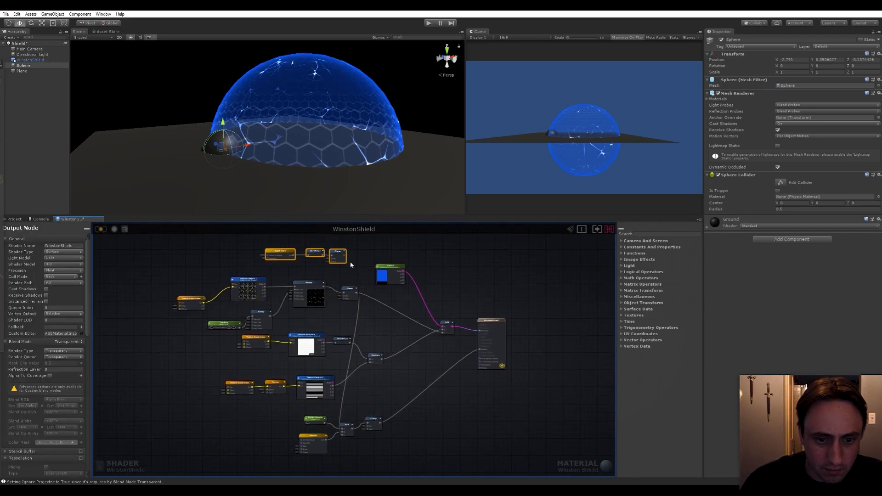
# Move the Color 0 node higher and connect the Depth Fade branch's Clamp to the Add node that receives the color.
pyautogui.moveTo(367, 265); pyautogui.dragTo(374, 351, button='middle')
pyautogui.scroll(3, 374, 351)
pyautogui.moveTo(412, 353); pyautogui.dragTo(432, 309)
pyautogui.click(407, 350)
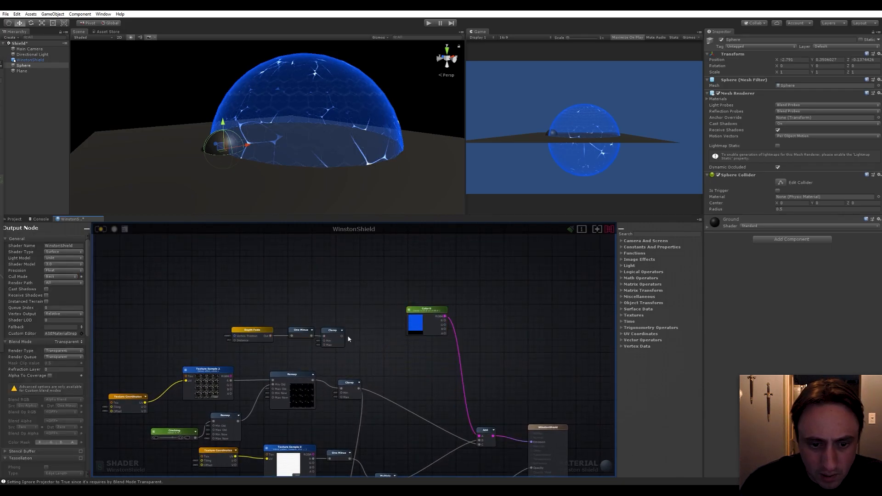
pyautogui.moveTo(341, 336); pyautogui.dragTo(478, 448)
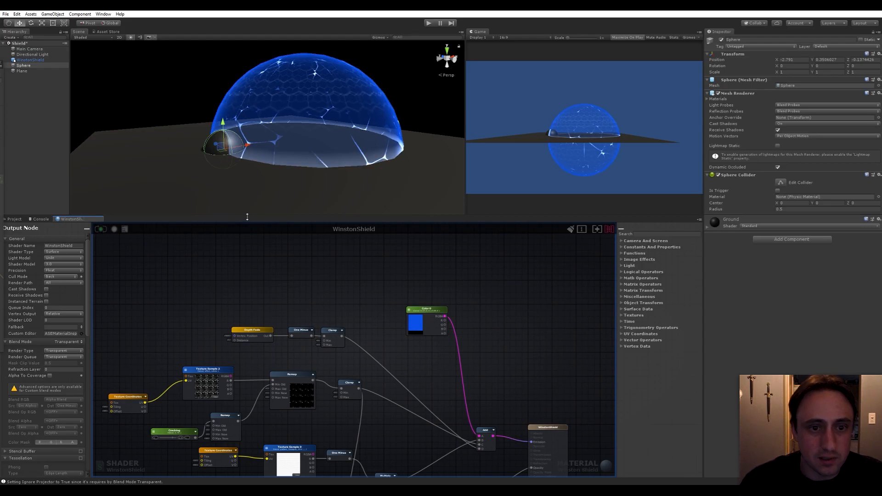
pyautogui.scroll(5, 268, 153)
pyautogui.keyDown('alt'); pyautogui.moveTo(269, 153); pyautogui.dragTo(238, 163); pyautogui.keyUp('alt')
pyautogui.scroll(-5, 214, 144)
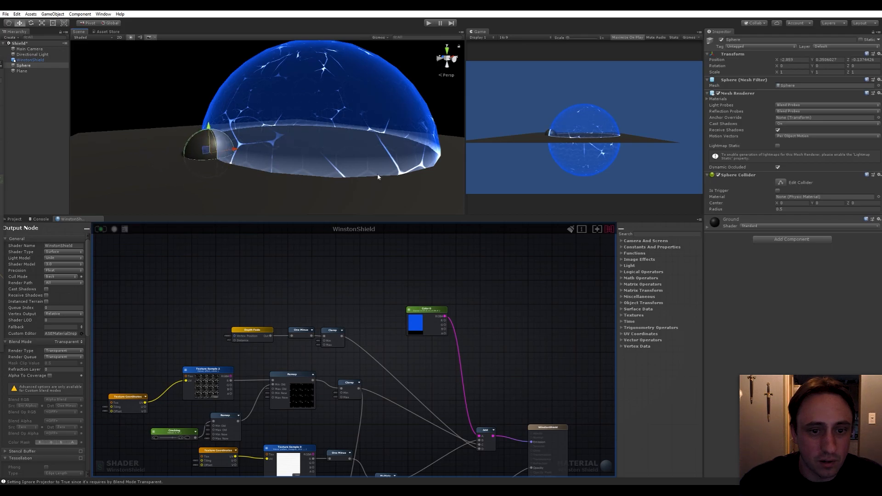
pyautogui.moveTo(461, 411); pyautogui.dragTo(515, 291, button='middle')
pyautogui.scroll(3, 423, 416)
pyautogui.moveTo(423, 416); pyautogui.dragTo(472, 287, button='middle')
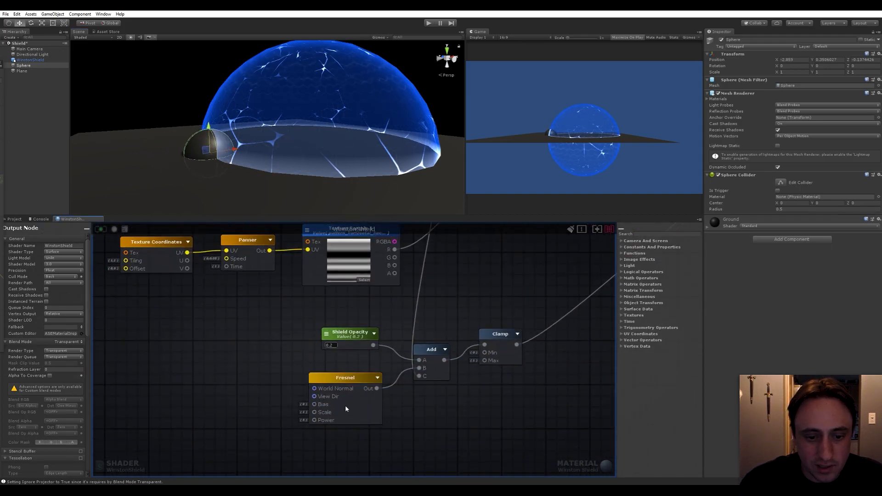
pyautogui.click(345, 406)
pyautogui.click(368, 434)
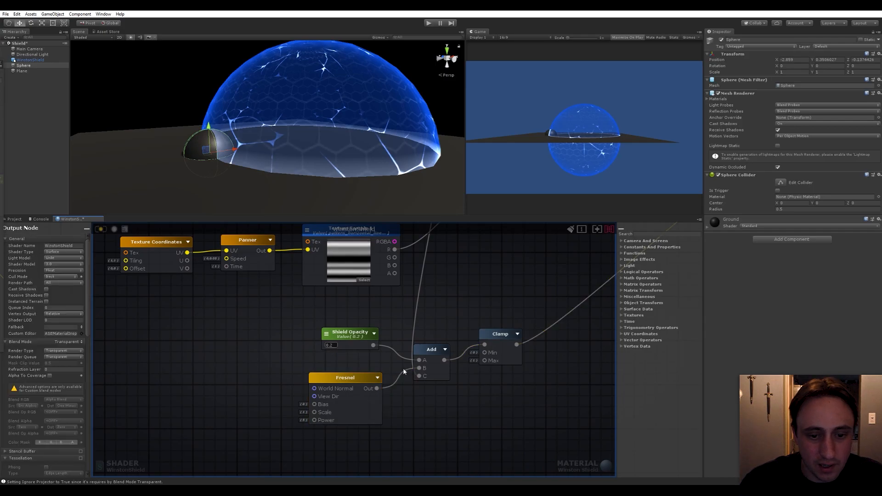
pyautogui.scroll(-5, 426, 319)
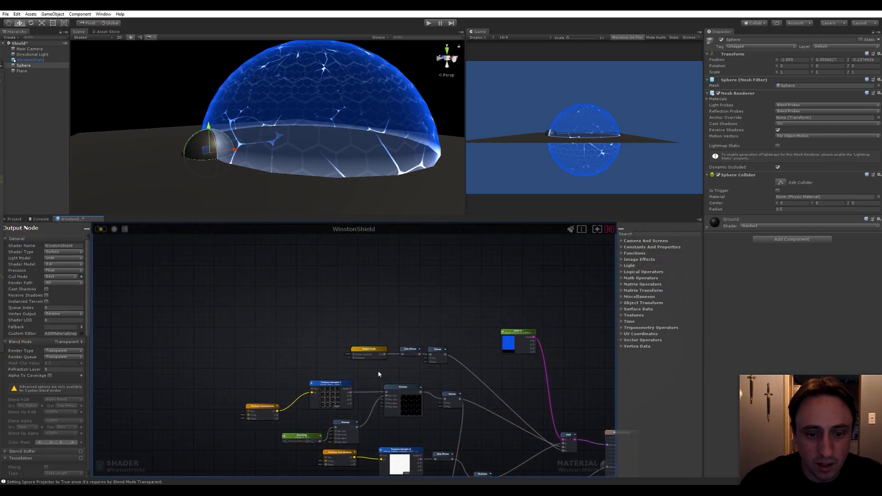
# Set the Depth Fade node's distance to 0.2 and update the shader to check the intersection glow.
pyautogui.click(372, 355)
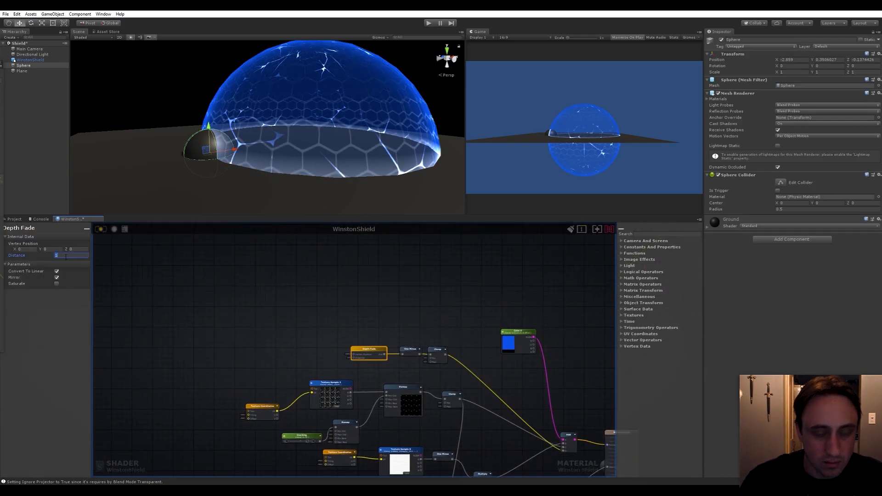
pyautogui.write('0.2')
pyautogui.press('Return')
pyautogui.click(102, 230)
pyautogui.keyDown('alt'); pyautogui.moveTo(257, 140); pyautogui.dragTo(203, 160); pyautogui.keyUp('alt')
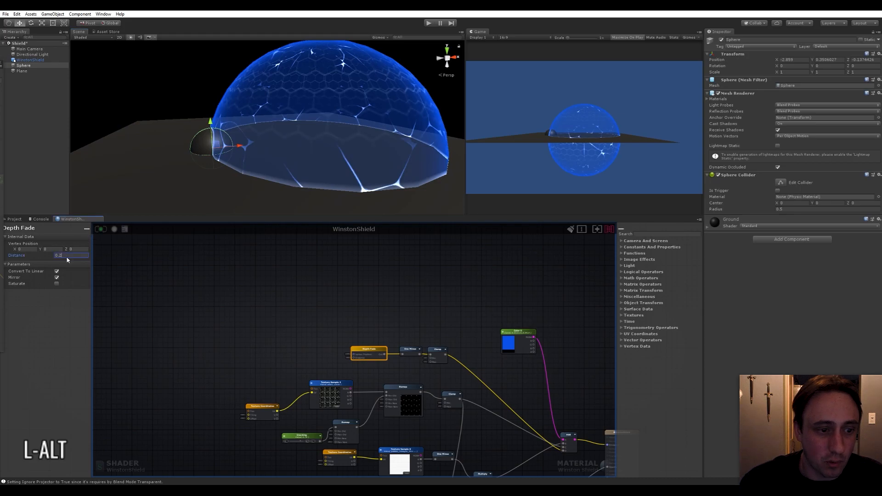
# Set the Depth Fade node's distance to 0.3.
pyautogui.write('0.3')
pyautogui.press('Return')
pyautogui.click(271, 318)
# Add a Float node and place it between the Depth Fade branch and the Color 0 node.
pyautogui.moveTo(382, 339); pyautogui.dragTo(257, 310, button='middle')
pyautogui.scroll(4, 340, 342)
pyautogui.scroll(-2, 448, 377)
pyautogui.moveTo(453, 381); pyautogui.dragTo(409, 301, button='middle')
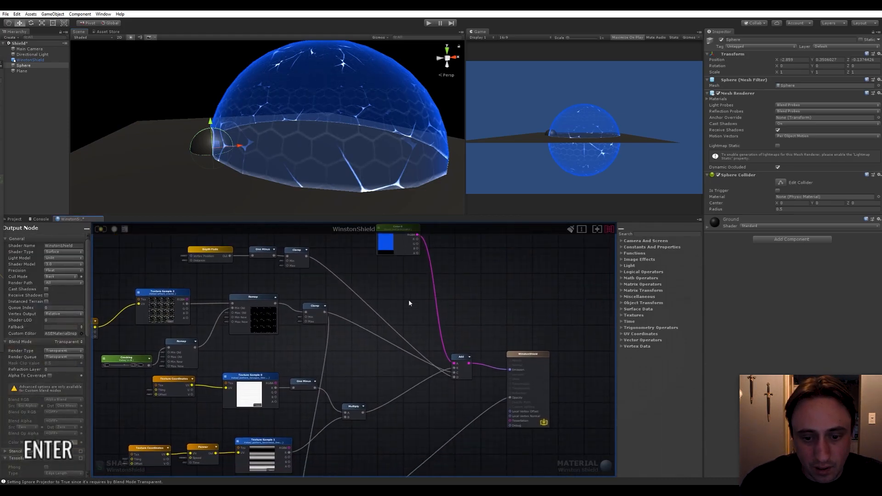
pyautogui.scroll(-3, 409, 301)
pyautogui.press('space')
pyautogui.write('f')
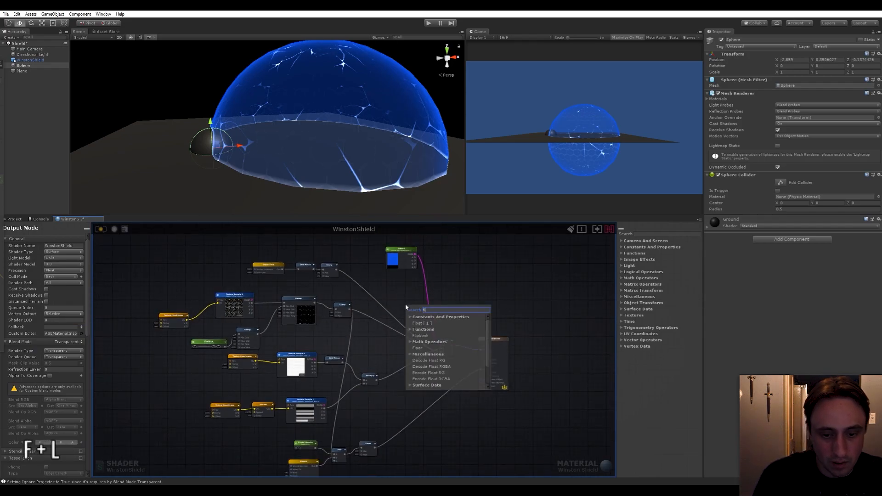
pyautogui.write('l')
pyautogui.press('Return')
pyautogui.scroll(4, 423, 300)
pyautogui.moveTo(382, 285); pyautogui.dragTo(449, 329, button='middle')
pyautogui.moveTo(474, 359); pyautogui.dragTo(422, 328)
pyautogui.moveTo(419, 328); pyautogui.dragTo(453, 345, button='middle')
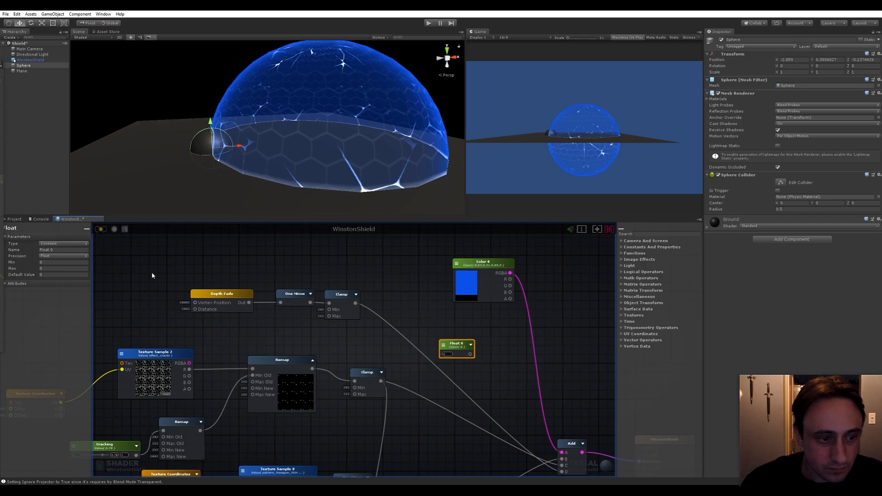
# Duplicate the Float node twice and place the second copy between the crack branch's Clamp and the Add node.
pyautogui.hotkey('ctrl', 'd')
pyautogui.hotkey('ctrl', 'd')
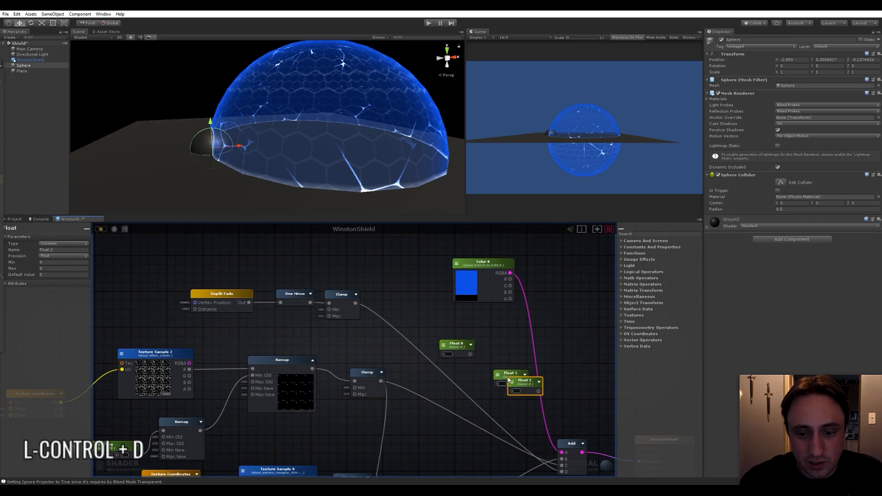
pyautogui.moveTo(521, 380); pyautogui.dragTo(466, 428)
pyautogui.moveTo(502, 414); pyautogui.dragTo(489, 368, button='middle')
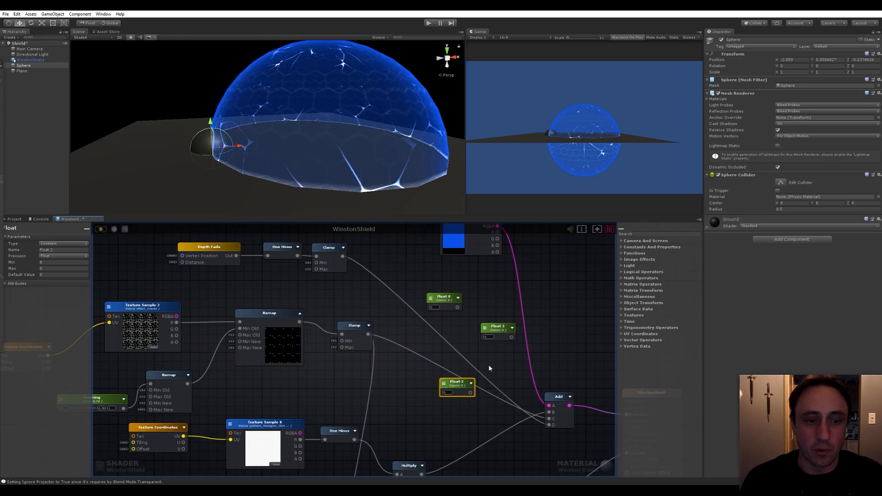
# Make the first Float node a material property named Depth Brightness.
pyautogui.click(444, 298)
pyautogui.click(51, 244)
pyautogui.click(51, 250)
pyautogui.write('Depth Brightne')
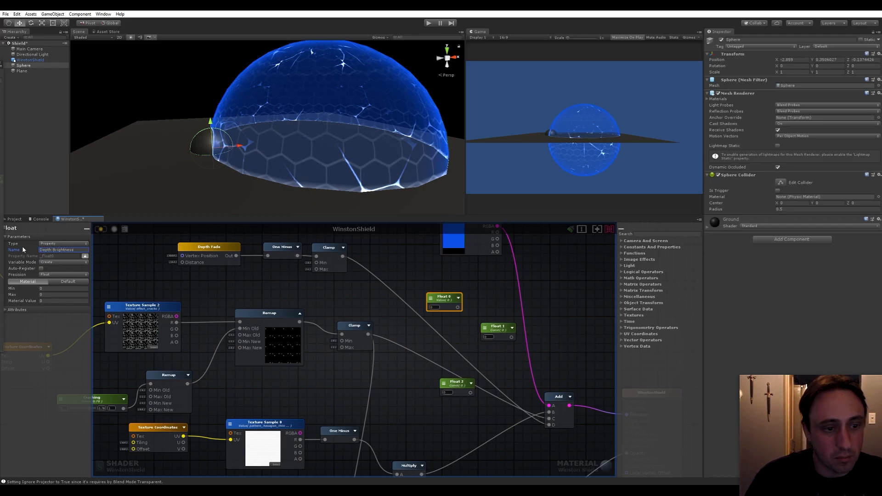
pyautogui.write('ss')
# Move the second Float node beneath Depth Brightness and make it a property named Grid Brightness.
pyautogui.moveTo(494, 327); pyautogui.dragTo(444, 328)
pyautogui.click(54, 244)
pyautogui.click(59, 259)
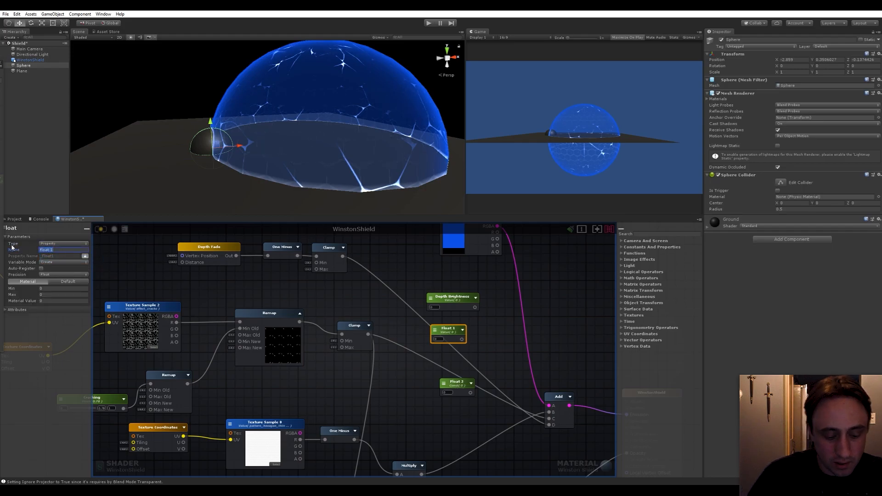
pyautogui.write('Grid Bright')
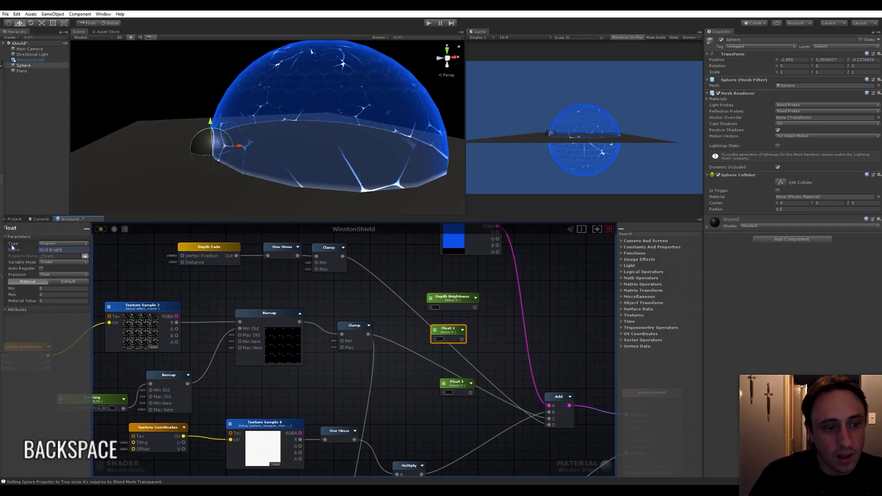
pyautogui.write('ness')
# Make the third Float node a material property named Crack Brightness.
pyautogui.click(456, 382)
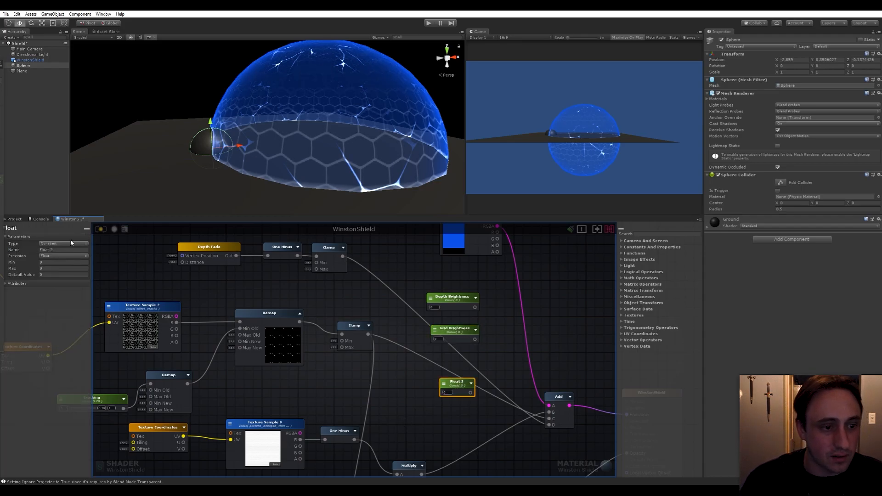
pyautogui.click(64, 243)
pyautogui.click(61, 249)
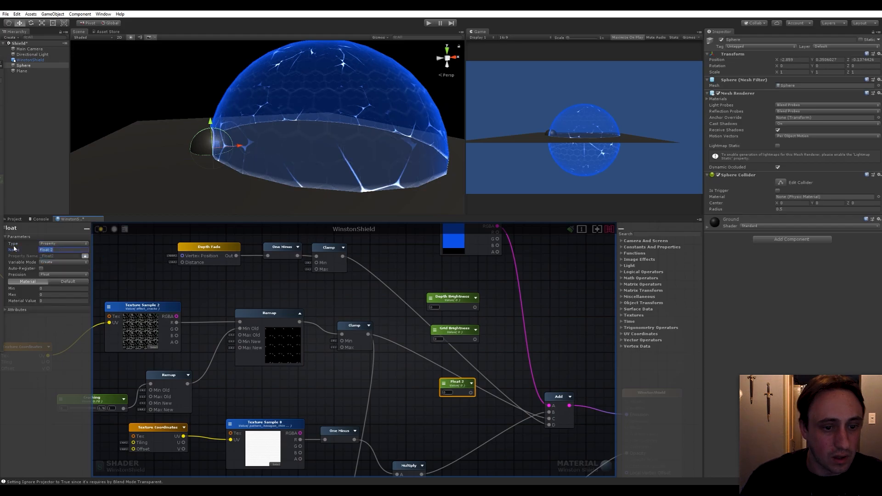
pyautogui.write('cr')
pyautogui.press('BackSpace')
pyautogui.press('BackSpace')
pyautogui.write('Crack Brightne')
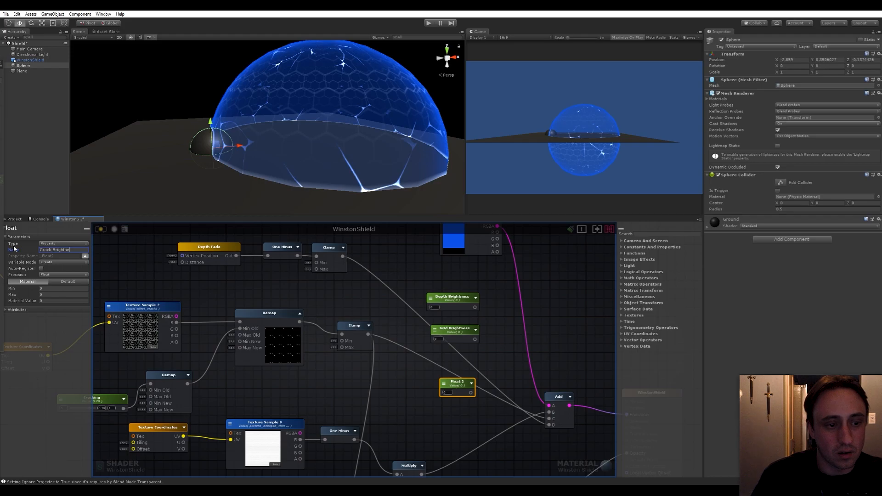
pyautogui.click(557, 345)
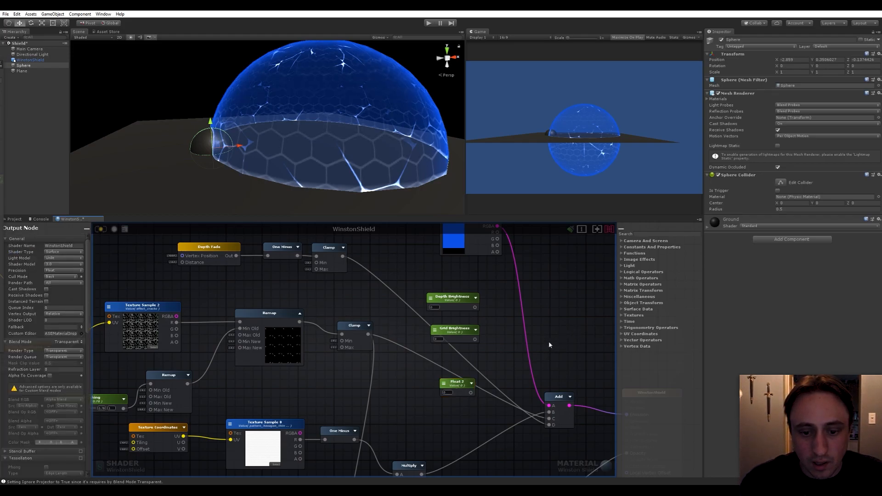
pyautogui.moveTo(556, 341); pyautogui.dragTo(490, 347, button='right')
pyautogui.press('space')
pyautogui.write('fl')
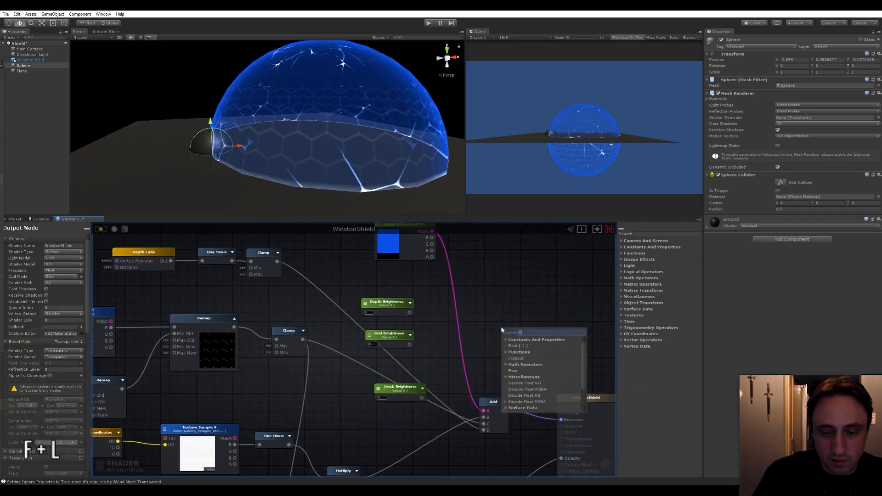
pyautogui.press('Return')
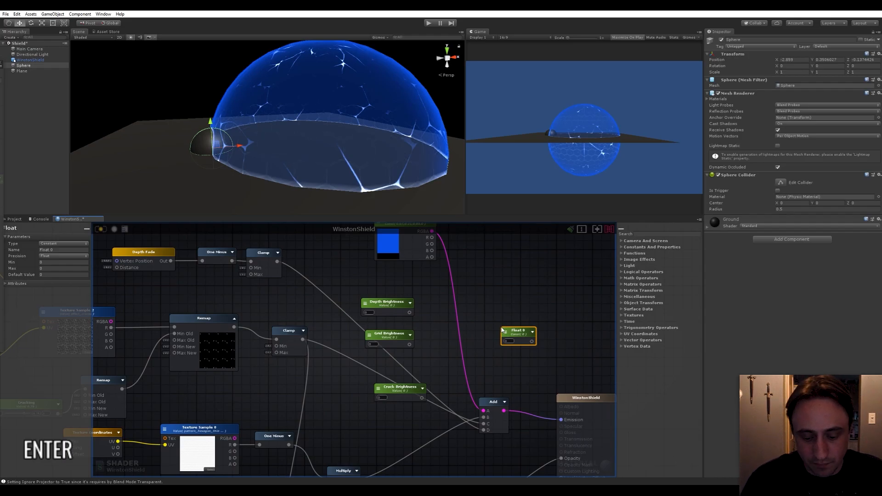
pyautogui.click(501, 327)
# Add a Multiply node, duplicate it twice, and stack the three Multiply nodes beside the brightness floats.
pyautogui.press('space')
pyautogui.write('multip')
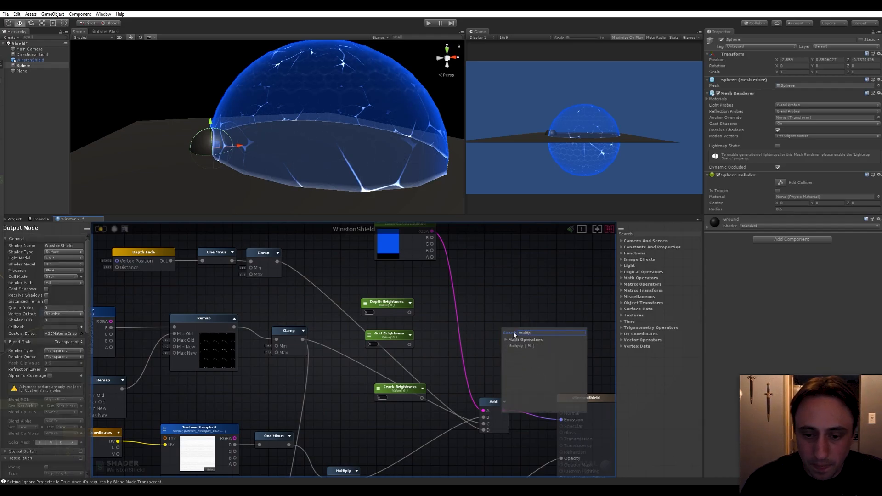
pyautogui.press('Return')
pyautogui.hotkey('ctrl', 'd')
pyautogui.hotkey('ctrl', 'd')
pyautogui.moveTo(550, 344); pyautogui.dragTo(503, 358)
pyautogui.moveTo(500, 307); pyautogui.dragTo(498, 273)
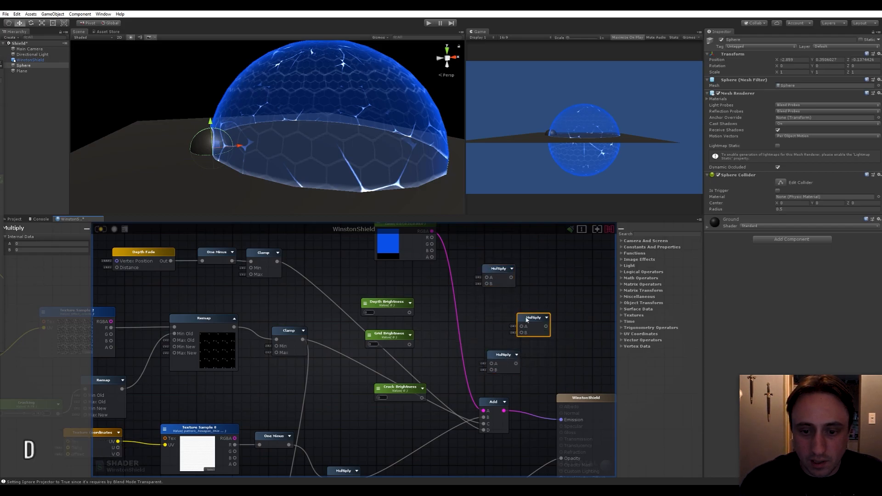
pyautogui.moveTo(528, 321); pyautogui.dragTo(504, 305)
# Connect the Depth, Grid and Crack Brightness floats each to the A input of its own Multiply node.
pyautogui.moveTo(409, 313); pyautogui.dragTo(486, 278)
pyautogui.moveTo(409, 344); pyautogui.dragTo(496, 308)
pyautogui.moveTo(423, 398); pyautogui.dragTo(415, 371)
pyautogui.moveTo(364, 366); pyautogui.dragTo(354, 366, button='middle')
pyautogui.scroll(-3, 353, 364)
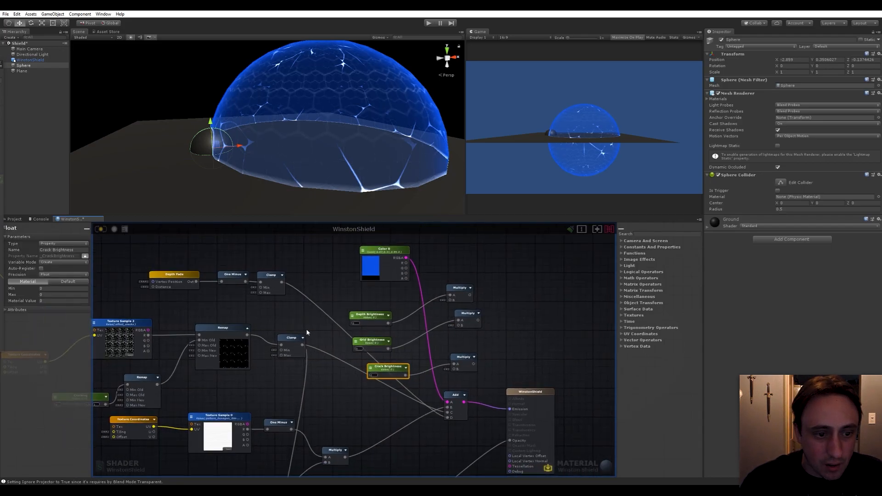
# Route the Depth Fade branch through the Depth Brightness Multiply into the Add node, and move both nodes beside the branch's Clamp.
pyautogui.moveTo(306, 329); pyautogui.dragTo(294, 328, button='middle')
pyautogui.moveTo(269, 281); pyautogui.dragTo(414, 339)
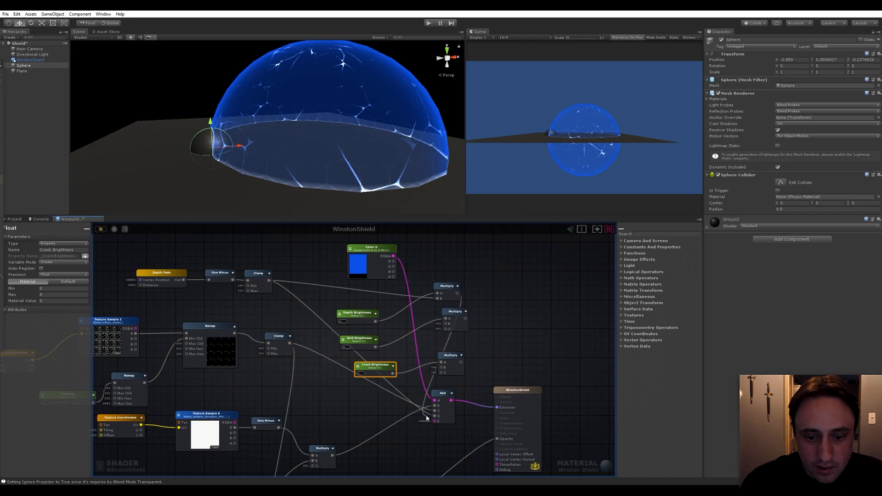
pyautogui.moveTo(432, 419); pyautogui.dragTo(433, 419)
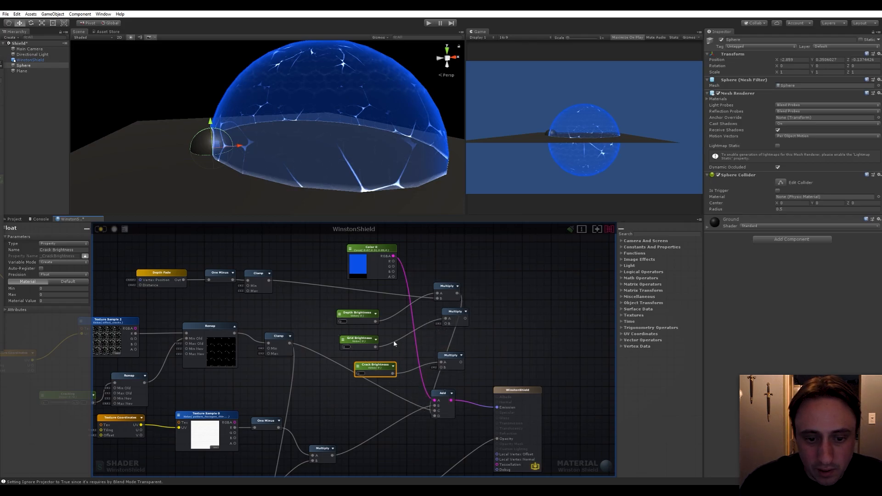
pyautogui.moveTo(452, 299); pyautogui.dragTo(321, 293)
pyautogui.moveTo(360, 320); pyautogui.dragTo(279, 310)
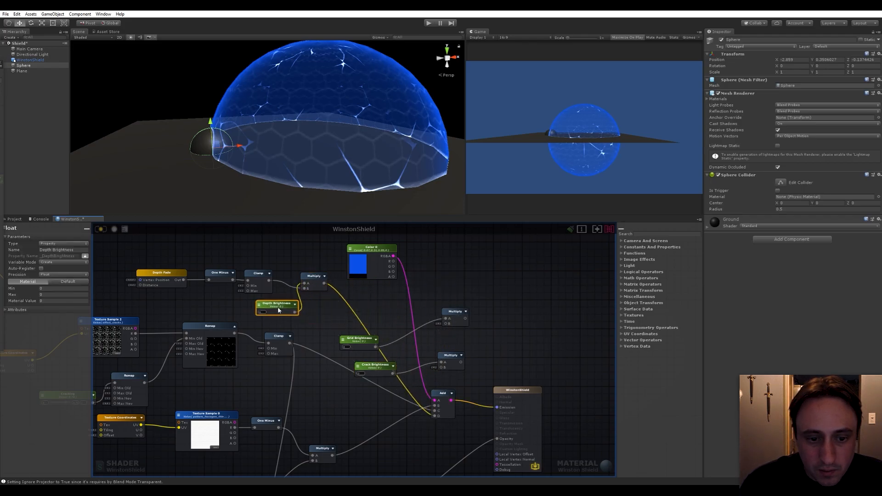
# Route the crack branch's Clamp through the Crack Brightness Multiply into the Add node, and move both nodes beside that Clamp.
pyautogui.click(335, 331)
pyautogui.moveTo(335, 331); pyautogui.dragTo(357, 316, button='middle')
pyautogui.scroll(4, 343, 325)
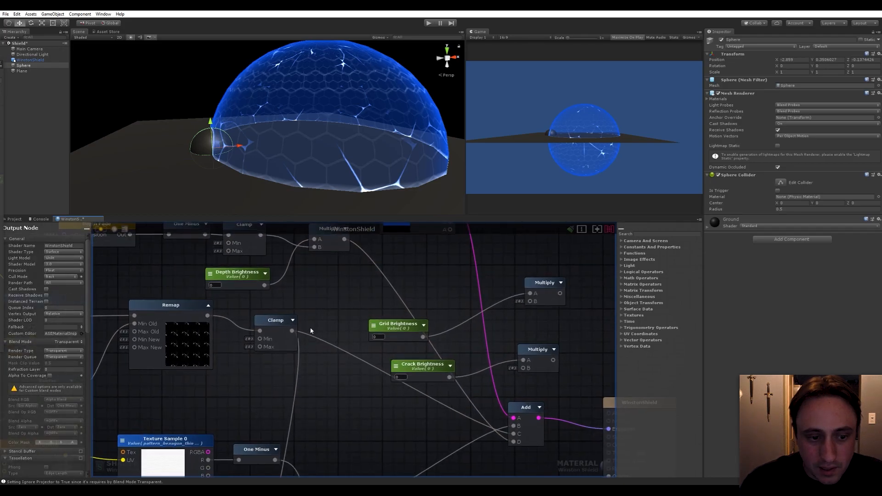
pyautogui.scroll(-5, 305, 330)
pyautogui.scroll(2, 301, 329)
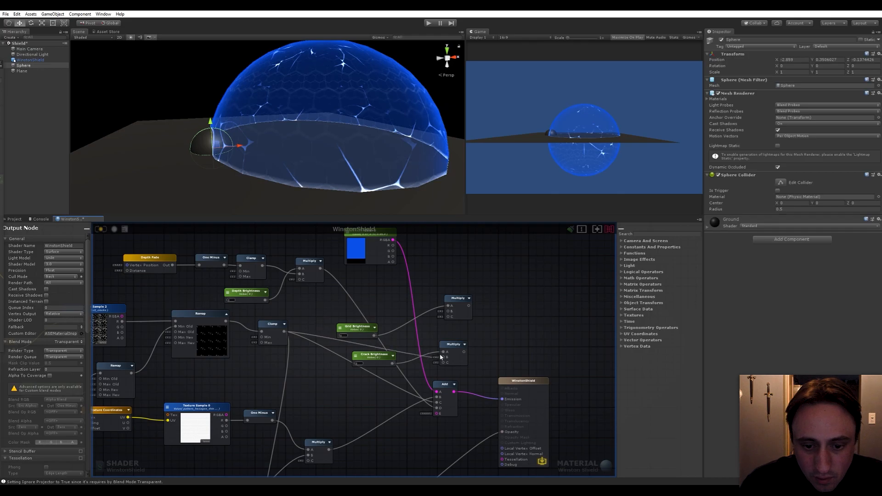
pyautogui.moveTo(465, 360); pyautogui.dragTo(355, 398)
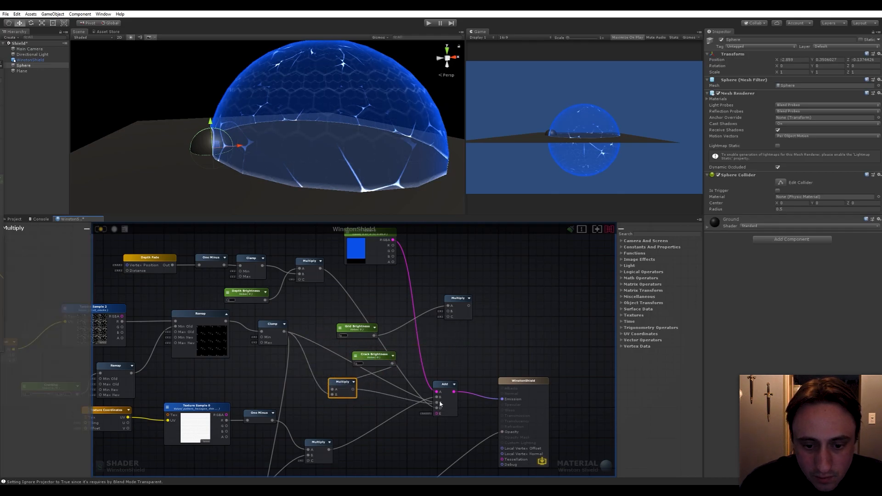
pyautogui.moveTo(379, 360); pyautogui.dragTo(269, 362)
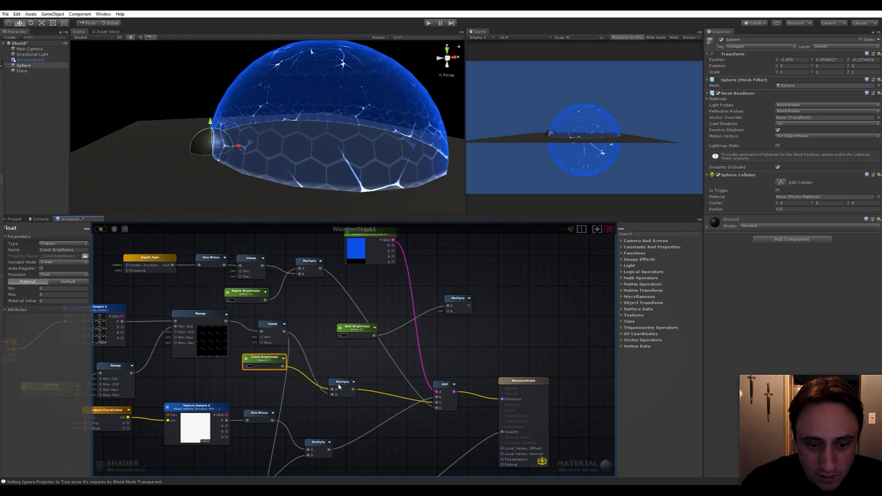
pyautogui.moveTo(339, 387); pyautogui.dragTo(341, 361)
# Move the Grid Brightness float and the remaining Multiply node down beside the hexagon grid branch.
pyautogui.moveTo(361, 332); pyautogui.dragTo(380, 329)
pyautogui.moveTo(458, 298); pyautogui.dragTo(411, 445)
pyautogui.click(375, 324)
pyautogui.moveTo(367, 356); pyautogui.dragTo(329, 418)
pyautogui.moveTo(365, 424); pyautogui.dragTo(396, 316, button='middle')
pyautogui.scroll(1, 396, 316)
pyautogui.moveTo(375, 283); pyautogui.dragTo(385, 357)
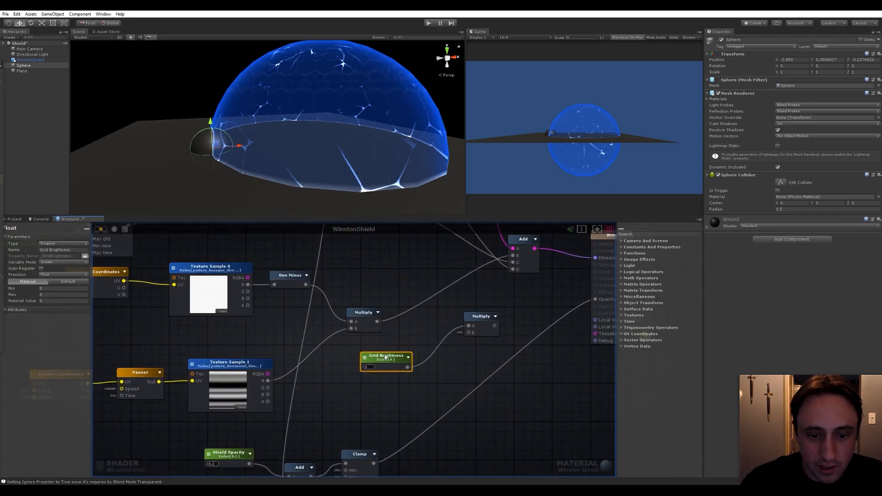
# Connect Grid Brightness to input C of the grid branch's existing Multiply node and delete the spare Multiply.
pyautogui.moveTo(377, 321); pyautogui.dragTo(341, 348)
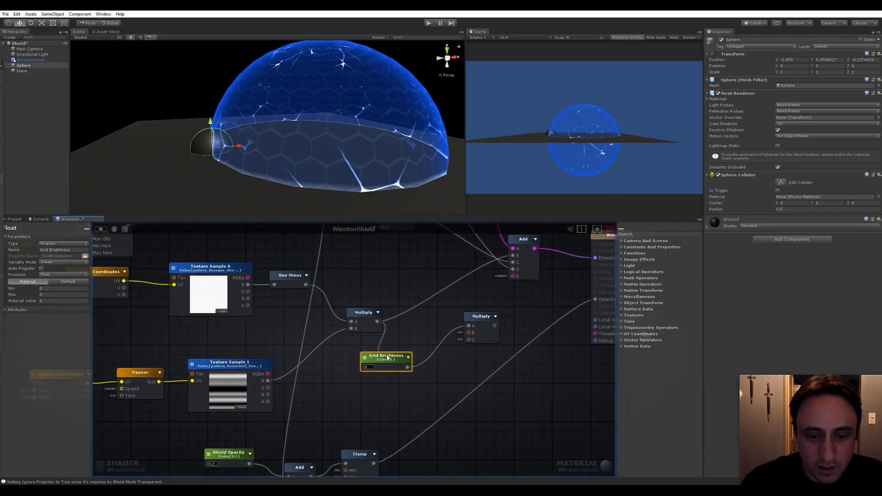
pyautogui.moveTo(406, 334); pyautogui.dragTo(338, 371)
pyautogui.click(419, 322)
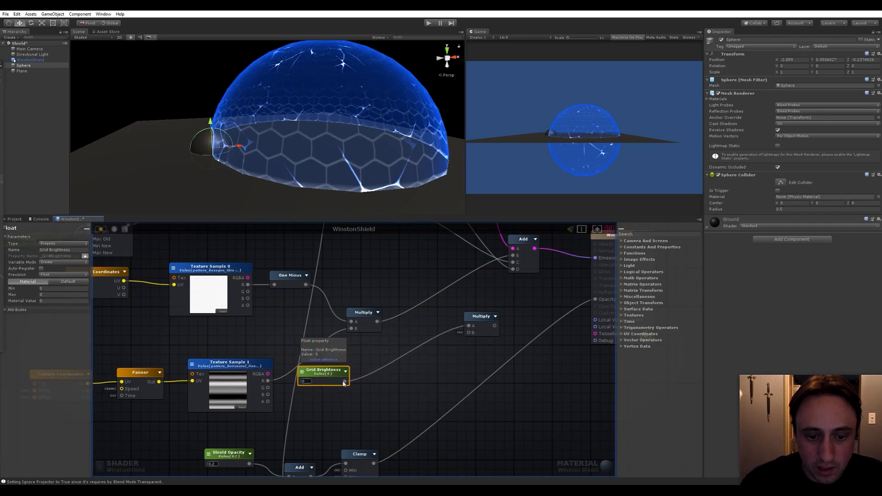
pyautogui.moveTo(347, 336); pyautogui.dragTo(350, 335)
pyautogui.click(490, 333)
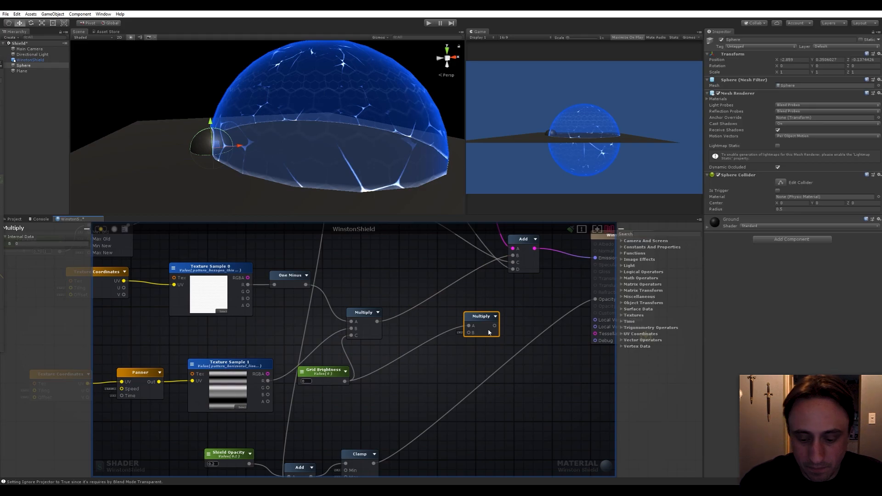
pyautogui.press('Delete')
# Update the shader with the new brightness properties and inspect the shield in the scene.
pyautogui.scroll(-2, 427, 356)
pyautogui.moveTo(399, 371); pyautogui.dragTo(366, 398, button='middle')
pyautogui.click(312, 399)
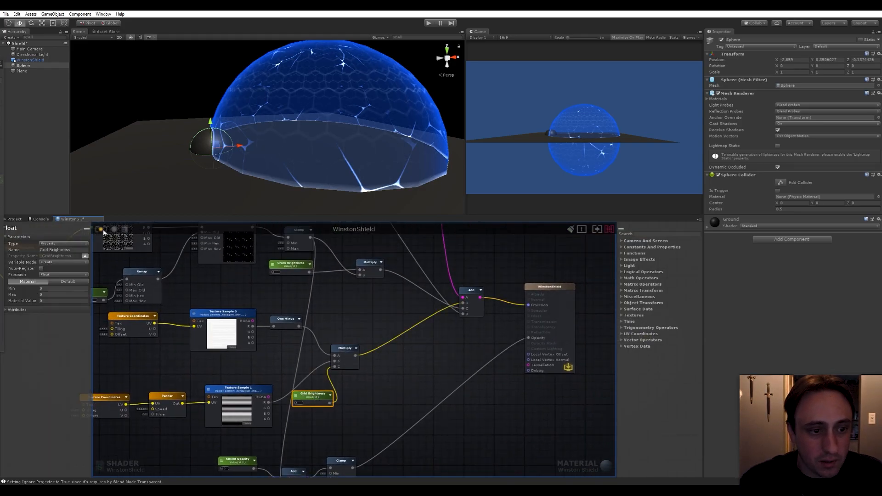
pyautogui.keyDown('alt'); pyautogui.moveTo(366, 174); pyautogui.dragTo(316, 127); pyautogui.keyUp('alt')
pyautogui.scroll(2, 317, 127)
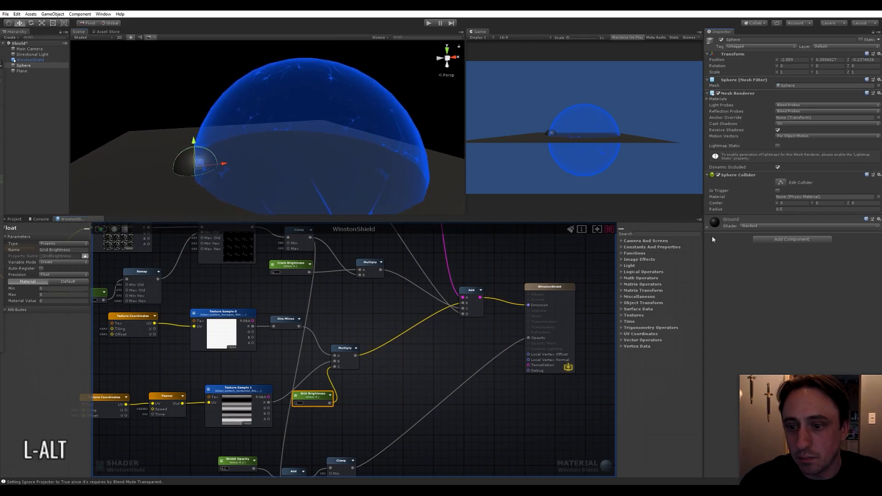
# Select the shield and set its material's Depth Brightness to 0.5, and raise it to 1.5.
pyautogui.click(323, 165)
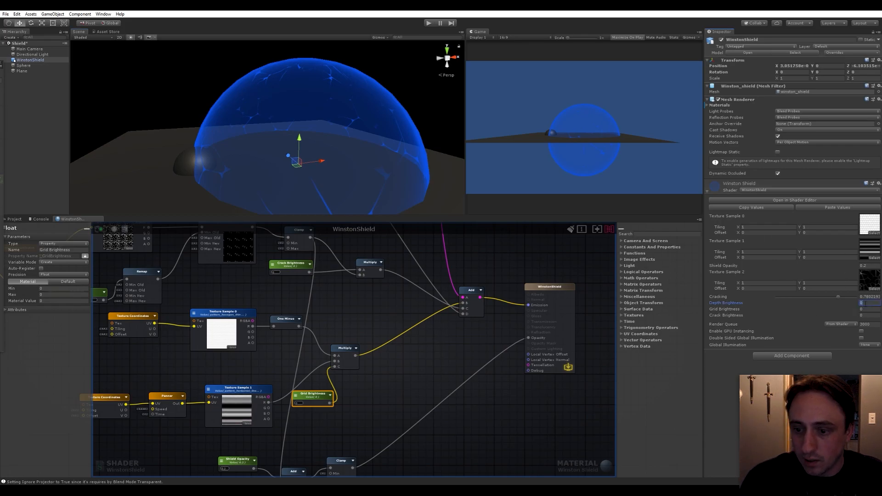
pyautogui.write('.5')
pyautogui.press('Return')
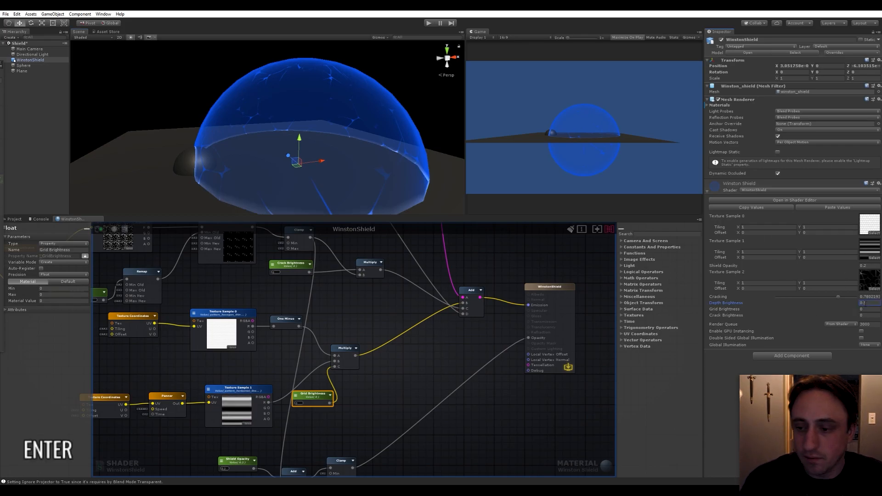
pyautogui.write('1.5')
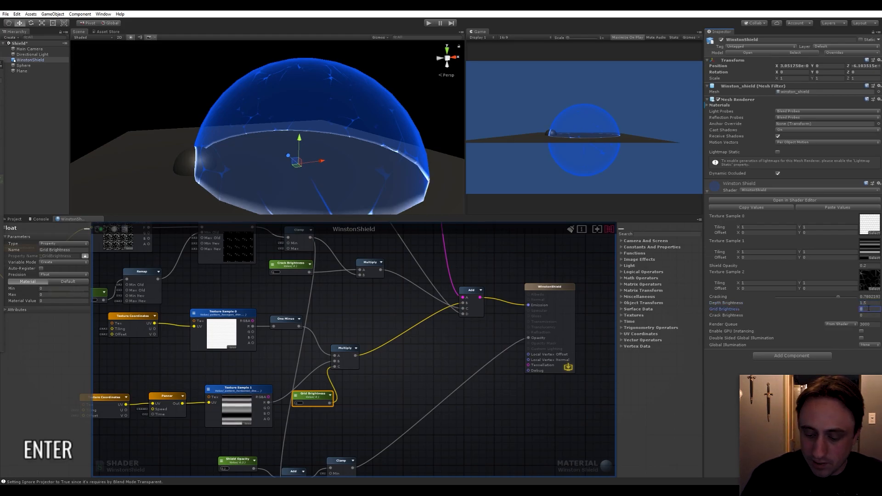
# Set the shield material's Grid Brightness to 0.5 and its Crack Brightness to 2.
pyautogui.write('.5')
pyautogui.press('Return')
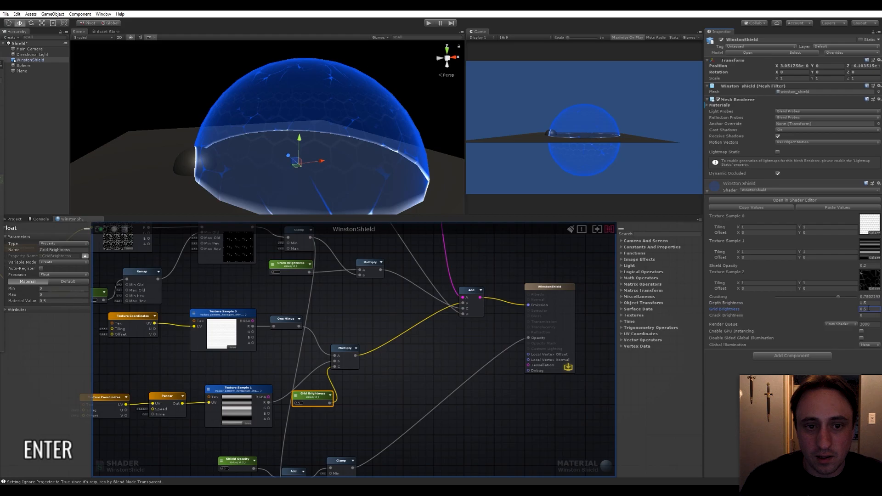
pyautogui.click(871, 316)
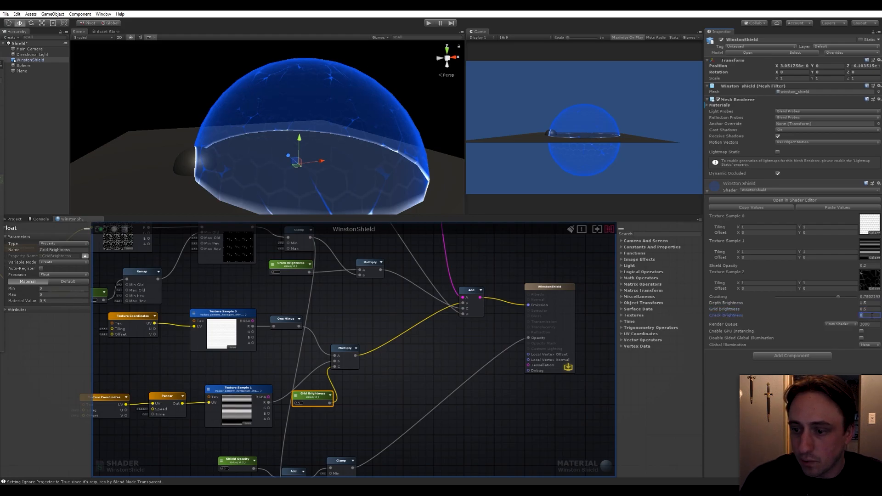
pyautogui.write('1')
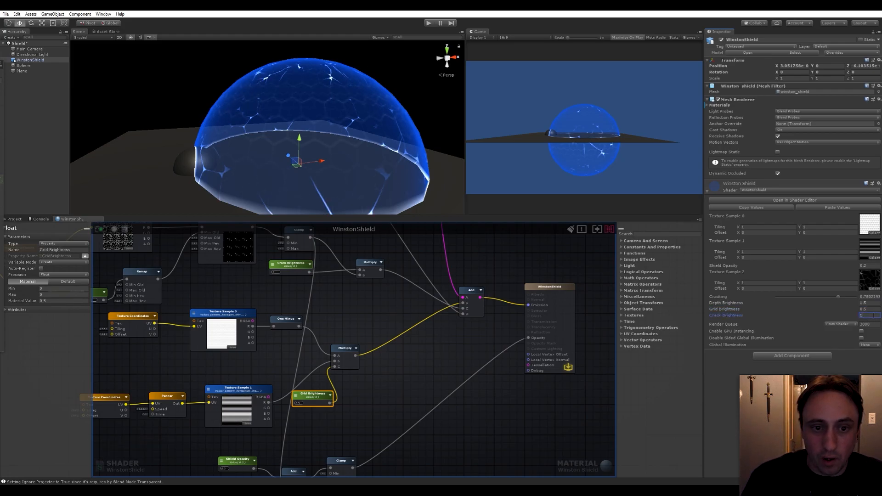
pyautogui.write('2')
pyautogui.press('Return')
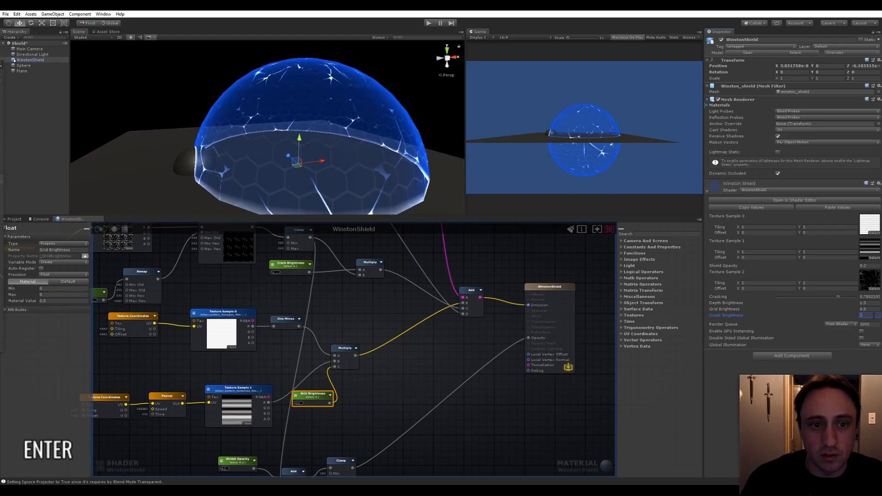
# Try a Grid Brightness of 0.8, settle on 0.6, and raise the Cracking value to about 0.82.
pyautogui.keyDown('alt'); pyautogui.moveTo(257, 124); pyautogui.dragTo(153, 136); pyautogui.keyUp('alt')
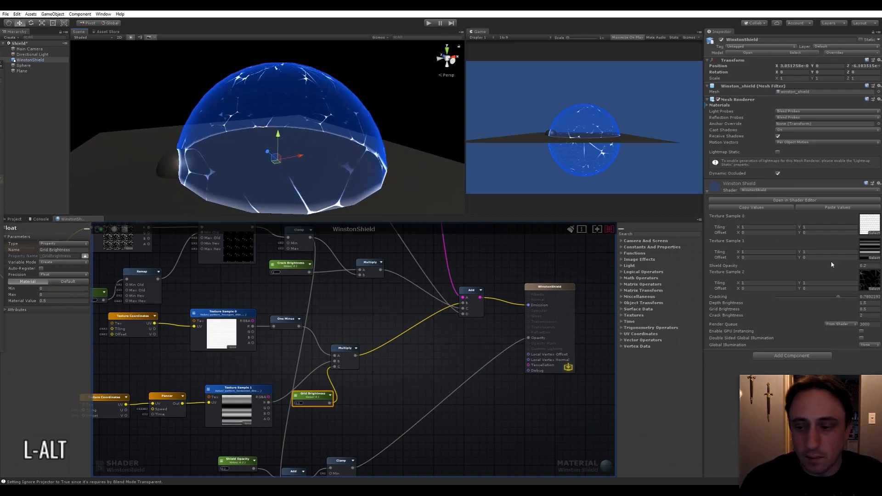
pyautogui.write('8')
pyautogui.press('Return')
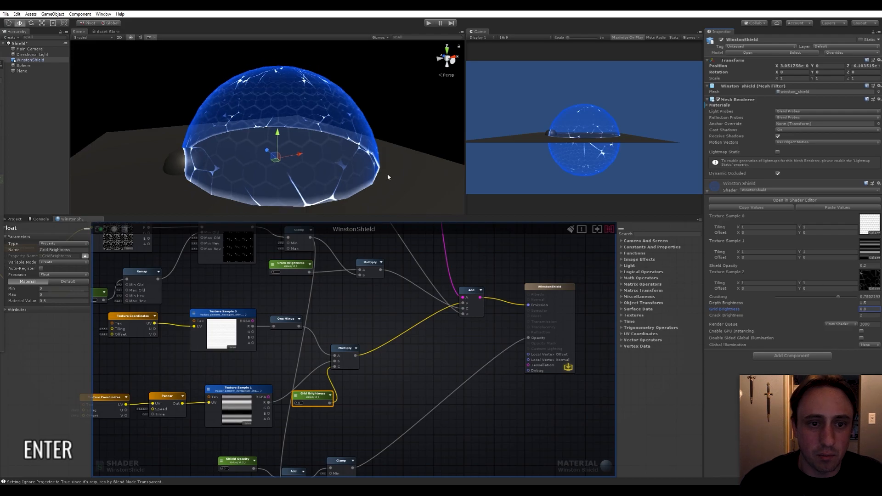
pyautogui.write('0.6')
pyautogui.press('Return')
pyautogui.moveTo(836, 300)
pyautogui.mouseDown()
pyautogui.moveTo(823, 299)
pyautogui.moveTo(838, 305)
pyautogui.mouseUp()
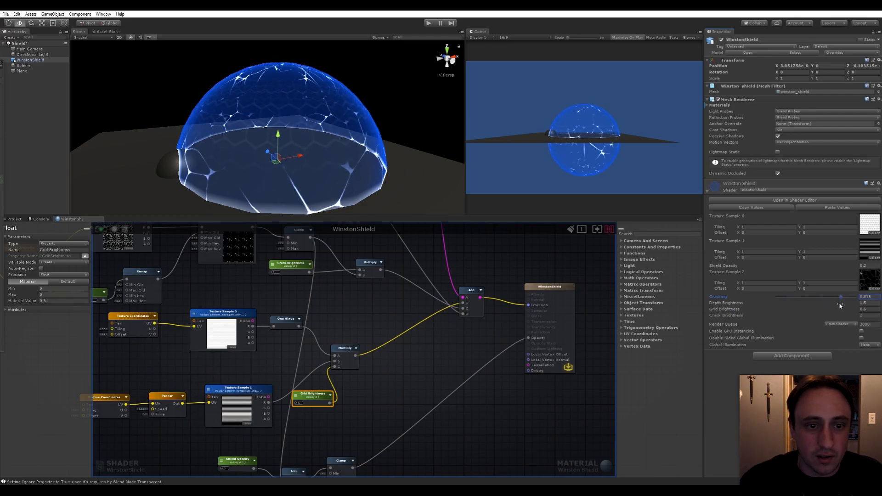
# Examine the shader graph from the grid and crack brightness branches down to the Shield Opacity and Fresnel nodes.
pyautogui.moveTo(440, 347); pyautogui.dragTo(528, 378, button='middle')
pyautogui.scroll(-2, 526, 377)
pyautogui.moveTo(480, 343); pyautogui.dragTo(455, 318, button='middle')
pyautogui.scroll(3, 433, 396)
pyautogui.scroll(3, 433, 396)
pyautogui.moveTo(451, 407); pyautogui.dragTo(546, 304, button='middle')
pyautogui.moveTo(259, 371); pyautogui.dragTo(278, 389, button='middle')
pyautogui.scroll(-5, 279, 380)
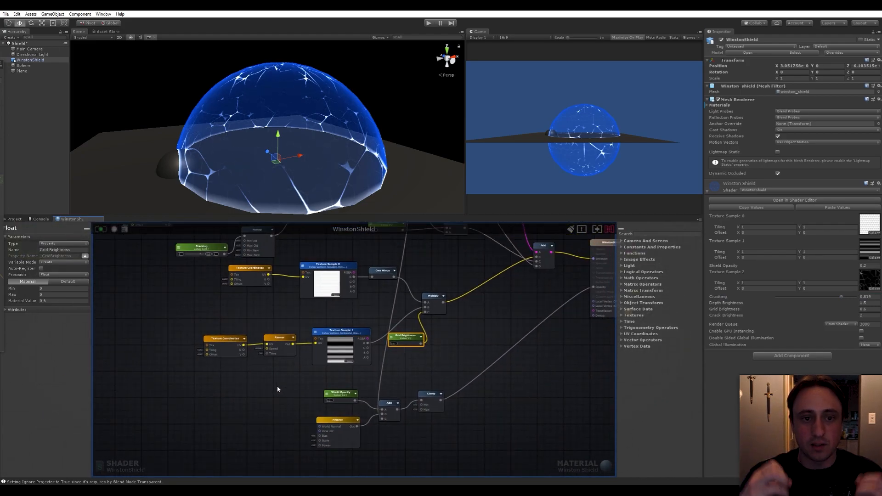
pyautogui.click(443, 370)
pyautogui.moveTo(450, 278); pyautogui.dragTo(495, 290, button='middle')
pyautogui.scroll(3, 434, 341)
pyautogui.scroll(-3, 490, 299)
pyautogui.moveTo(398, 334); pyautogui.dragTo(411, 443, button='middle')
pyautogui.scroll(3, 428, 395)
pyautogui.moveTo(428, 396); pyautogui.dragTo(329, 256, button='middle')
pyautogui.moveTo(382, 365); pyautogui.dragTo(416, 249, button='middle')
pyautogui.moveTo(334, 358); pyautogui.dragTo(409, 340, button='middle')
# Create an Add node between Shield Opacity and the existing opacity Add, moving Shield Opacity away to make room.
pyautogui.moveTo(380, 355); pyautogui.dragTo(374, 337)
pyautogui.click(292, 368)
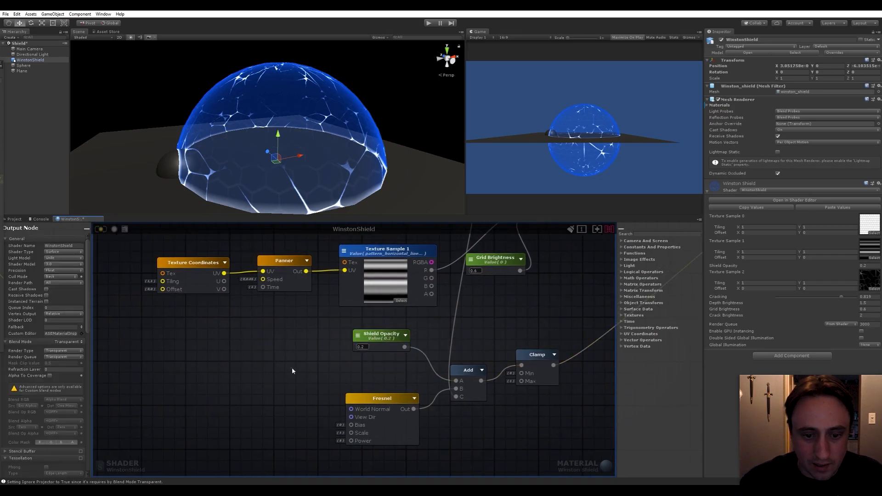
pyautogui.press('space')
pyautogui.write('add')
pyautogui.press('Return')
pyautogui.moveTo(292, 371); pyautogui.dragTo(322, 332)
pyautogui.click(410, 361)
pyautogui.moveTo(410, 362); pyautogui.dragTo(412, 333)
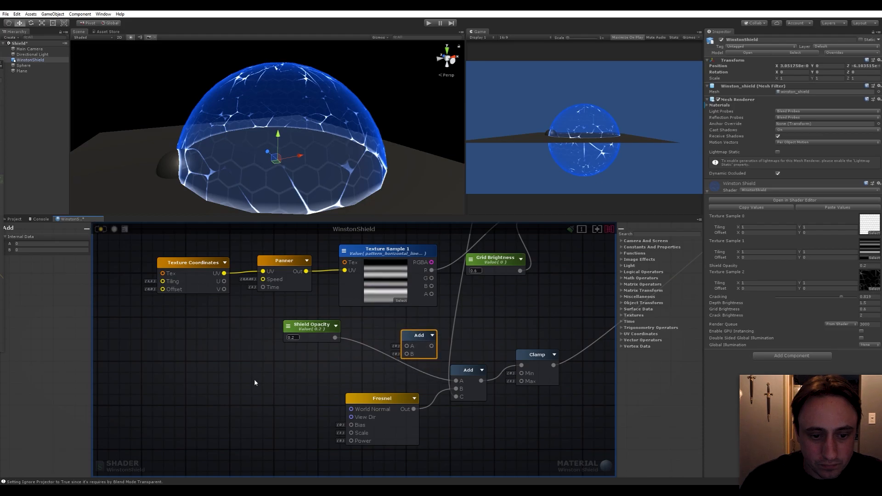
# Create a Float node below Shield Opacity and name it "Shield hit".
pyautogui.click(256, 380)
pyautogui.press('space')
pyautogui.press('1')
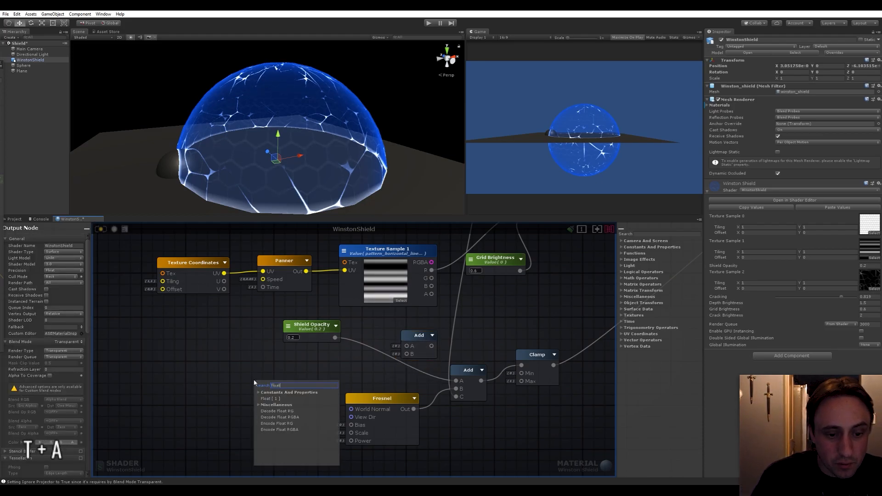
pyautogui.click(256, 385)
pyautogui.moveTo(67, 250); pyautogui.dragTo(14, 251)
pyautogui.write('shil')
pyautogui.press('BackSpace')
pyautogui.press('BackSpace')
pyautogui.press('BackSpace')
pyautogui.press('BackSpace')
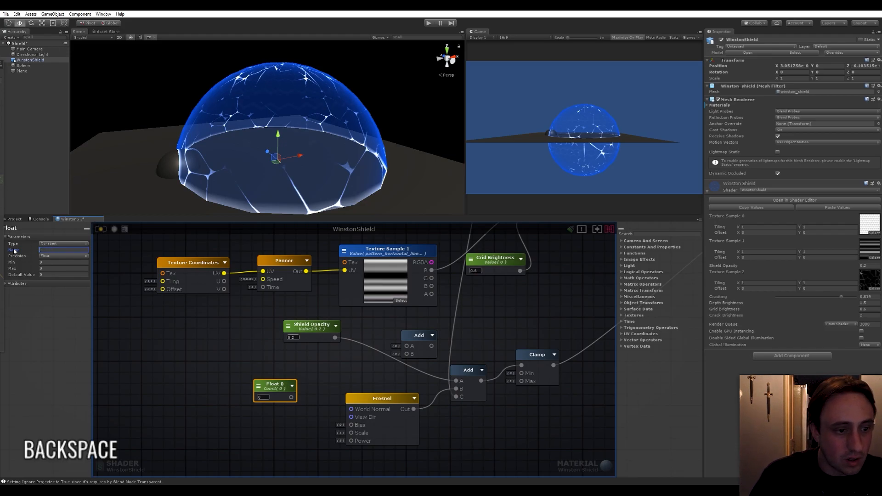
pyautogui.write('Shield hit')
pyautogui.press('Return')
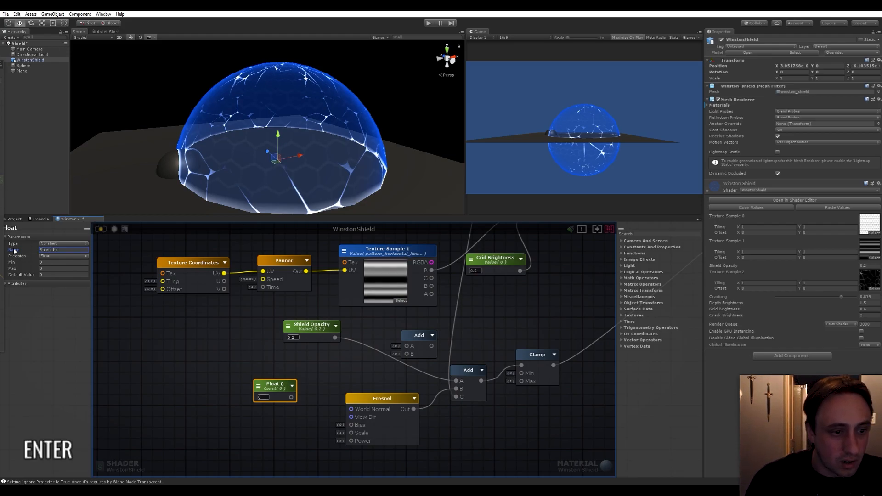
# Correct the new float's name to "Shield Hit" and change its type to Property.
pyautogui.moveTo(53, 250); pyautogui.dragTo(63, 251)
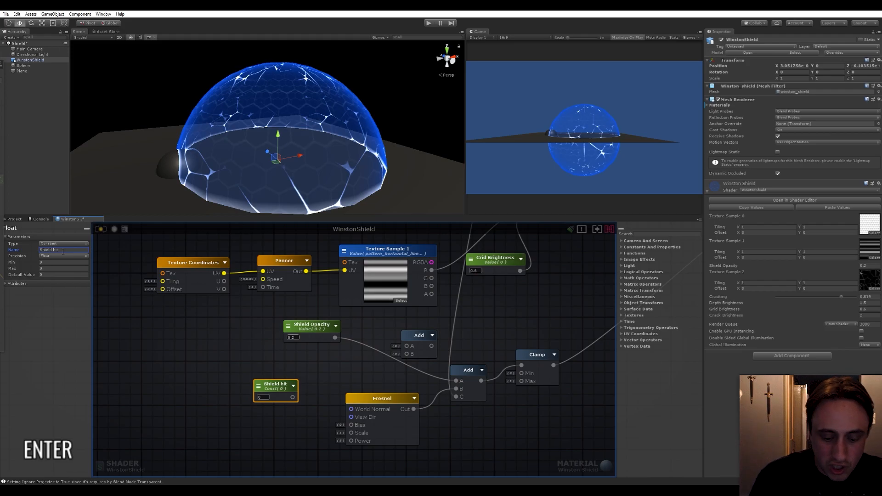
pyautogui.write('Hit')
pyautogui.press('Return')
pyautogui.click(63, 244)
pyautogui.click(53, 250)
pyautogui.click(154, 323)
# Route Shield Hit through a new Remap node, sum it with Shield Opacity in the new Add, and feed the opacity Add.
pyautogui.press('space')
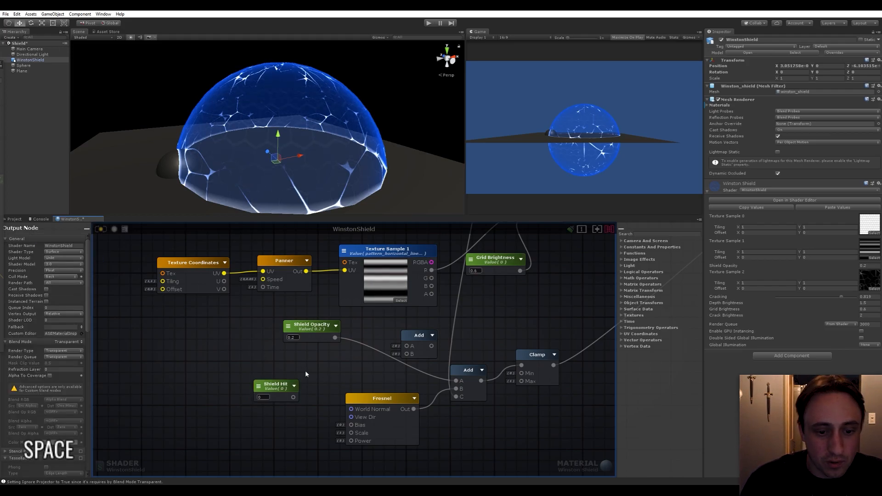
pyautogui.write('remap')
pyautogui.press('Return')
pyautogui.moveTo(275, 384); pyautogui.dragTo(402, 354)
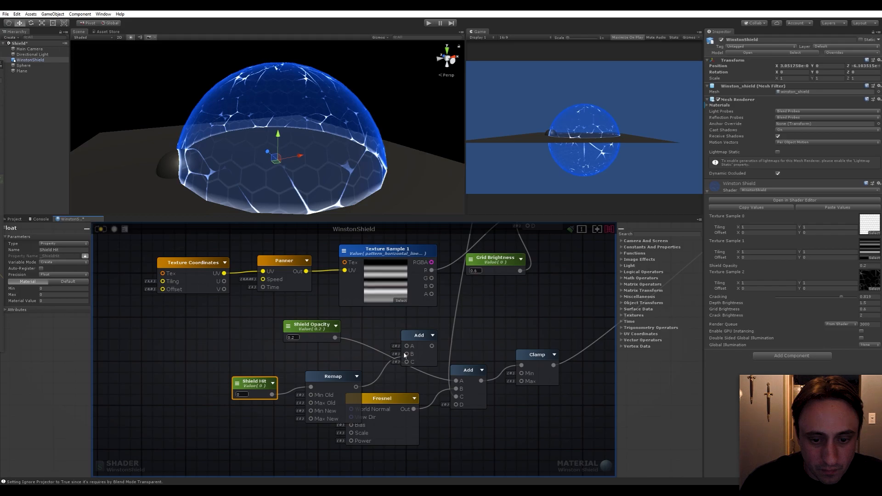
pyautogui.moveTo(335, 338); pyautogui.dragTo(456, 381)
pyautogui.moveTo(319, 376); pyautogui.dragTo(311, 357)
pyautogui.moveTo(257, 381); pyautogui.dragTo(218, 364)
pyautogui.moveTo(311, 357); pyautogui.dragTo(280, 353)
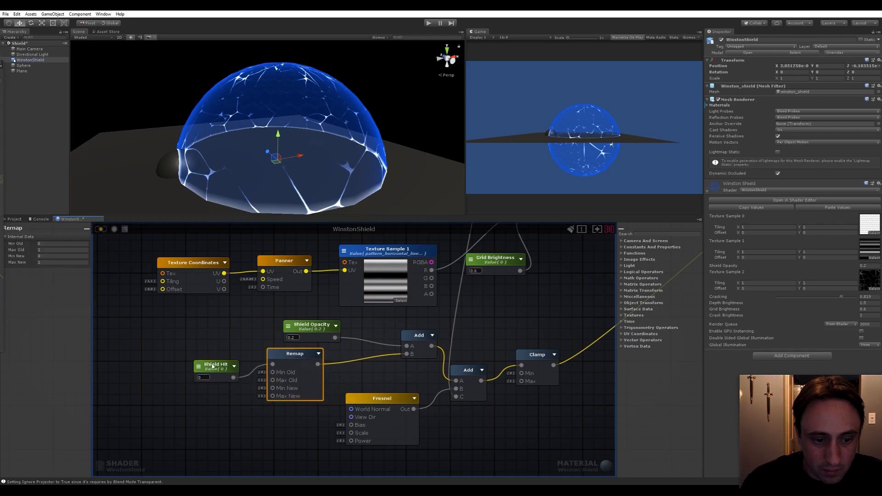
# Set Shield Hit's maximum to 1 and move the widened node clear of the Remap.
pyautogui.press('Tab')
pyautogui.write('1')
pyautogui.press('Return')
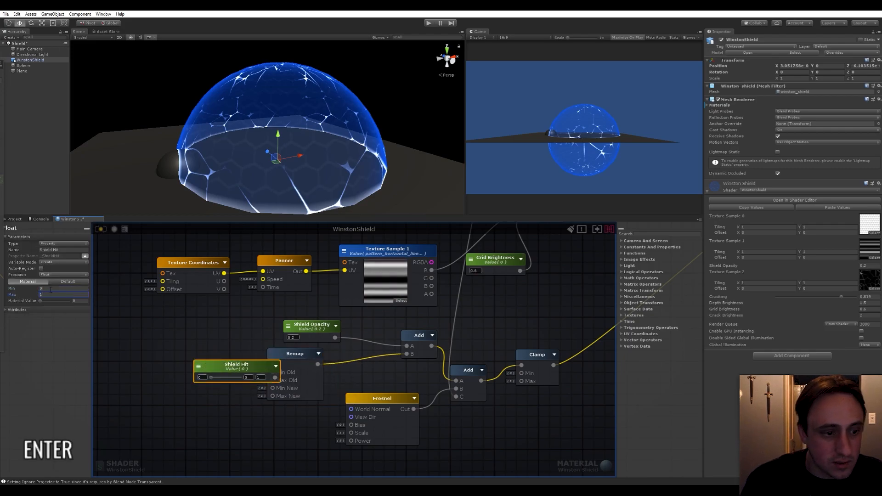
pyautogui.moveTo(264, 364); pyautogui.dragTo(215, 349)
# Set the Shield Hit Remap's Max New to 0.5 and check the Shield Hit slider at its low end.
pyautogui.click(295, 354)
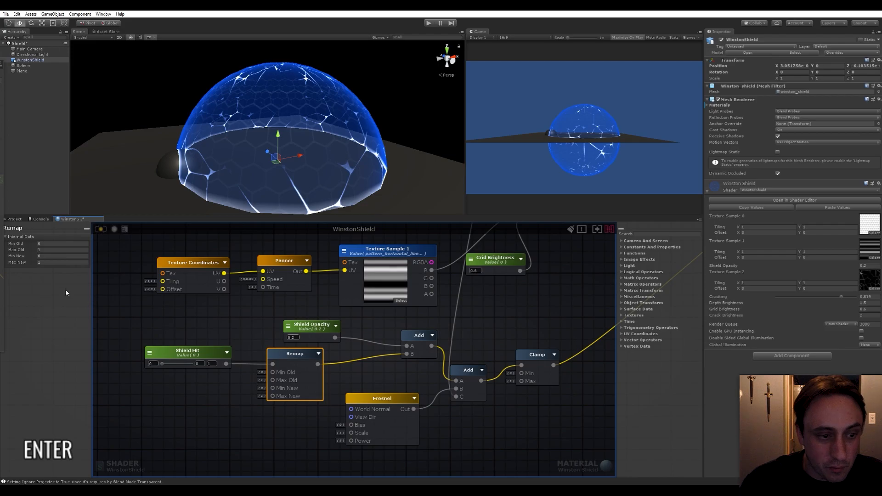
pyautogui.click(51, 256)
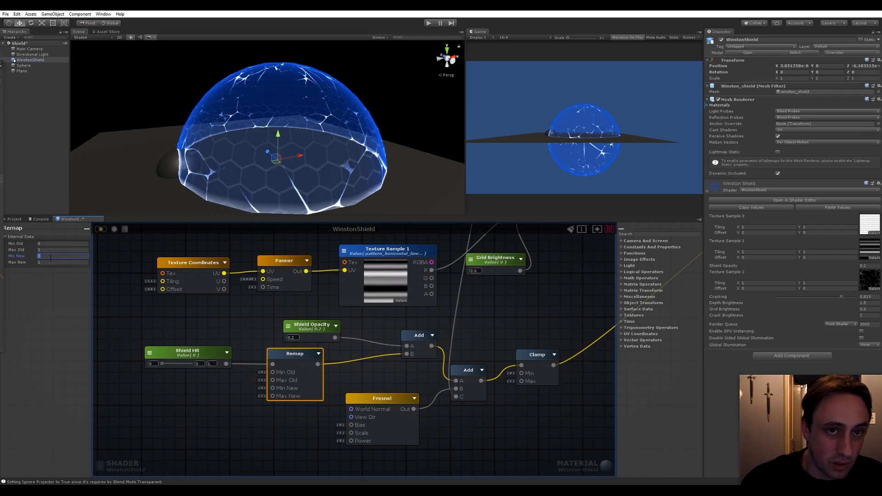
pyautogui.press('Tab')
pyautogui.write('0.5')
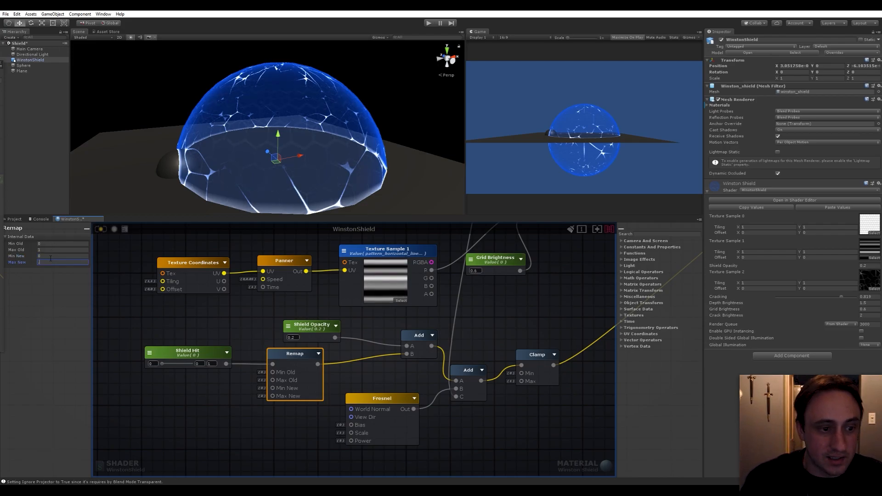
pyautogui.press('Return')
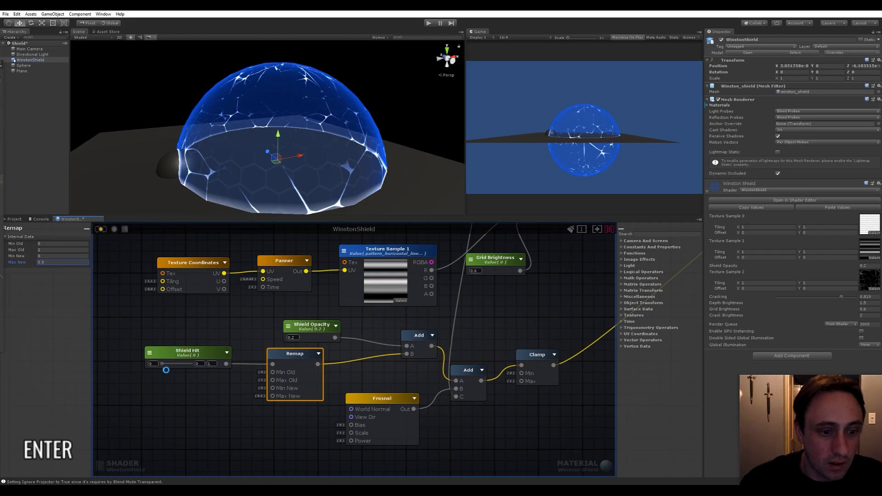
pyautogui.moveTo(162, 364)
pyautogui.mouseDown()
pyautogui.moveTo(201, 361)
pyautogui.moveTo(159, 364)
pyautogui.mouseUp()
# Inspect the shield in the scene from several angles and review the nodes feeding the emission Add.
pyautogui.scroll(-4, 179, 393)
pyautogui.keyDown('alt'); pyautogui.moveTo(232, 154); pyautogui.dragTo(567, 151); pyautogui.keyUp('alt')
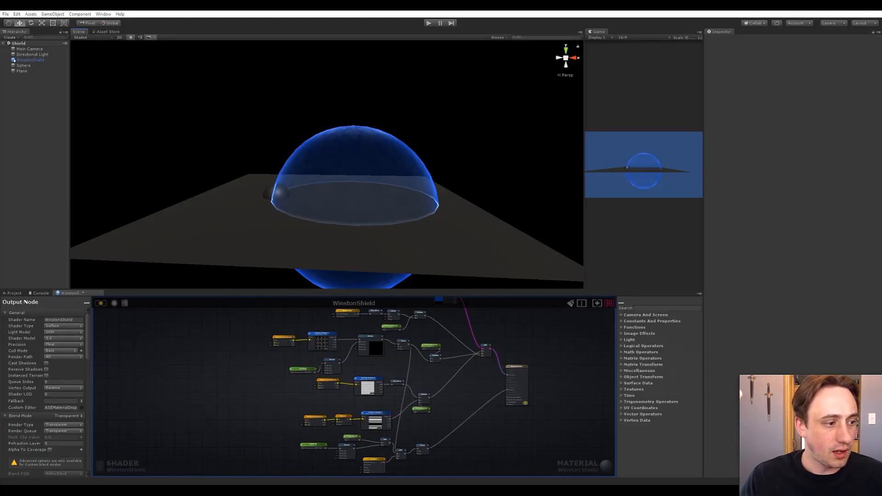
pyautogui.scroll(10, 369, 152)
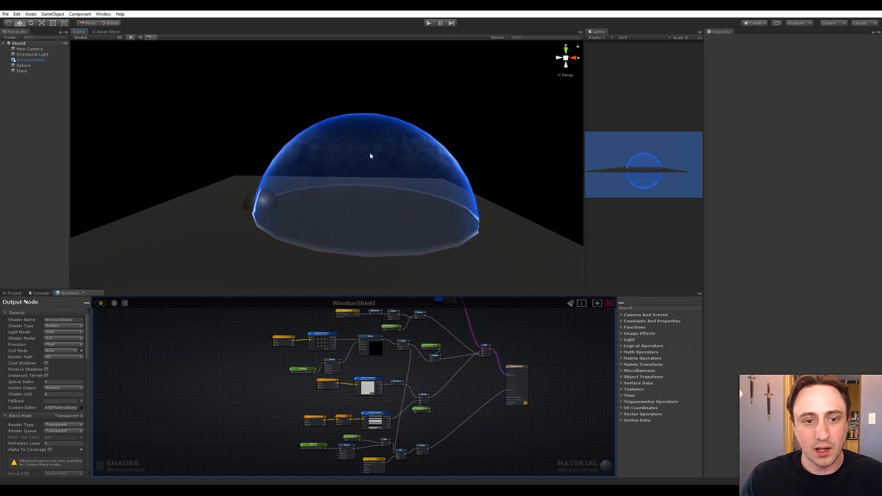
pyautogui.keyDown('alt'); pyautogui.moveTo(286, 139); pyautogui.dragTo(343, 162); pyautogui.keyUp('alt')
pyautogui.scroll(4, 359, 164)
pyautogui.keyDown('alt'); pyautogui.moveTo(430, 162); pyautogui.dragTo(440, 180); pyautogui.keyUp('alt')
pyautogui.scroll(-3, 358, 154)
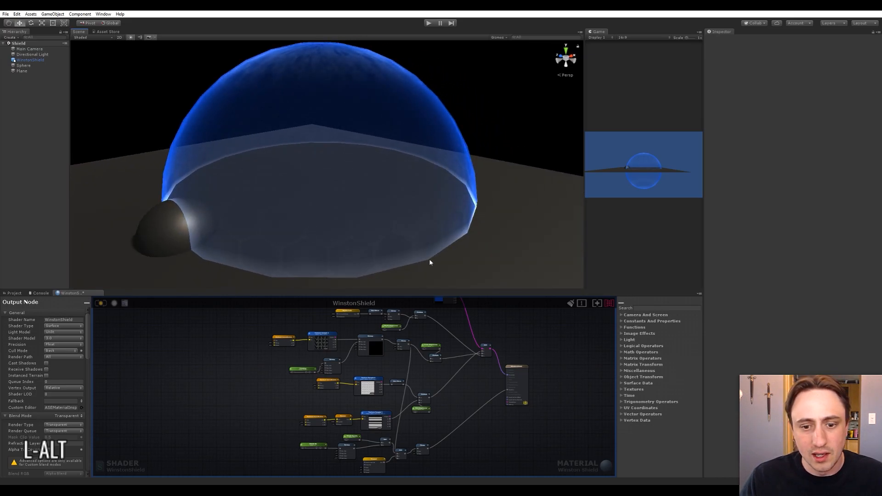
pyautogui.scroll(8, 475, 374)
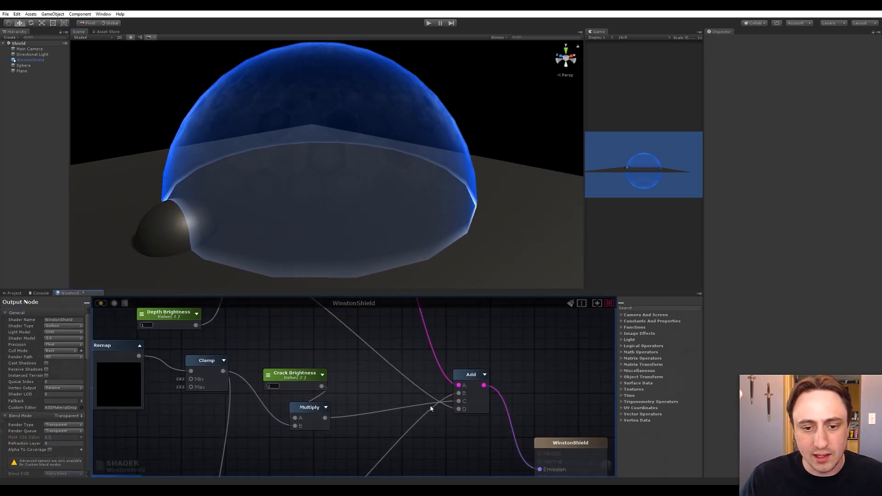
pyautogui.scroll(-4, 418, 393)
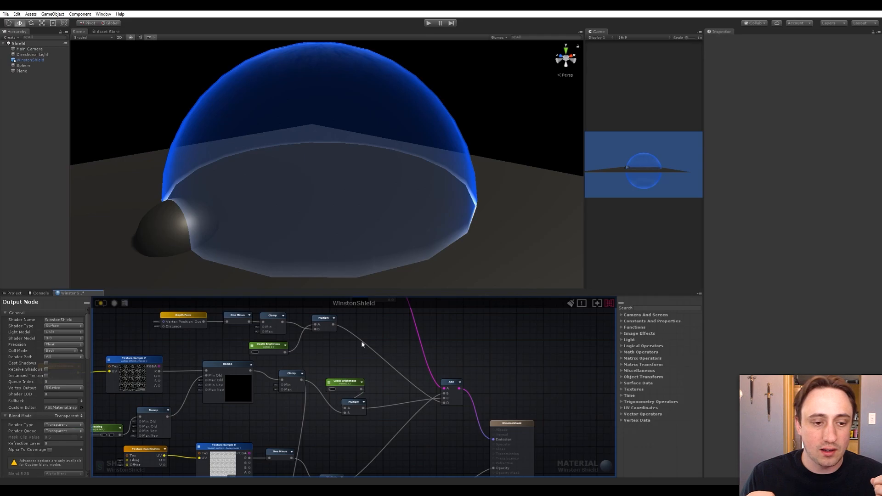
pyautogui.moveTo(393, 353); pyautogui.dragTo(400, 376, button='middle')
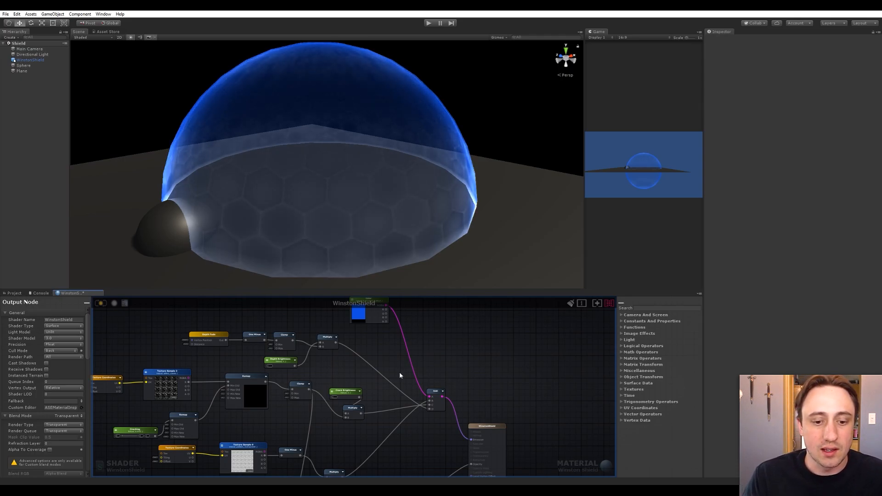
pyautogui.moveTo(411, 424); pyautogui.dragTo(395, 418, button='middle')
pyautogui.scroll(3, 435, 378)
pyautogui.scroll(-3, 388, 431)
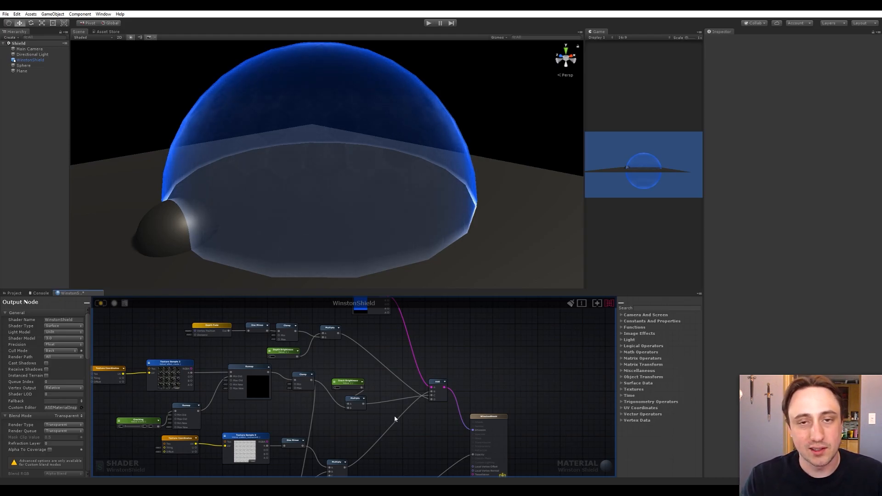
pyautogui.scroll(4, 413, 410)
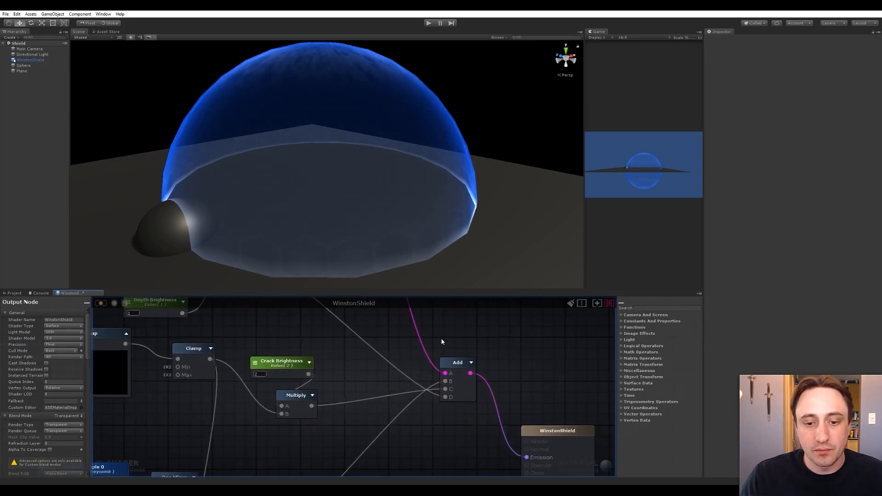
# Enlarge the shader graph area and widen the Game view.
pyautogui.moveTo(445, 290); pyautogui.dragTo(441, 143)
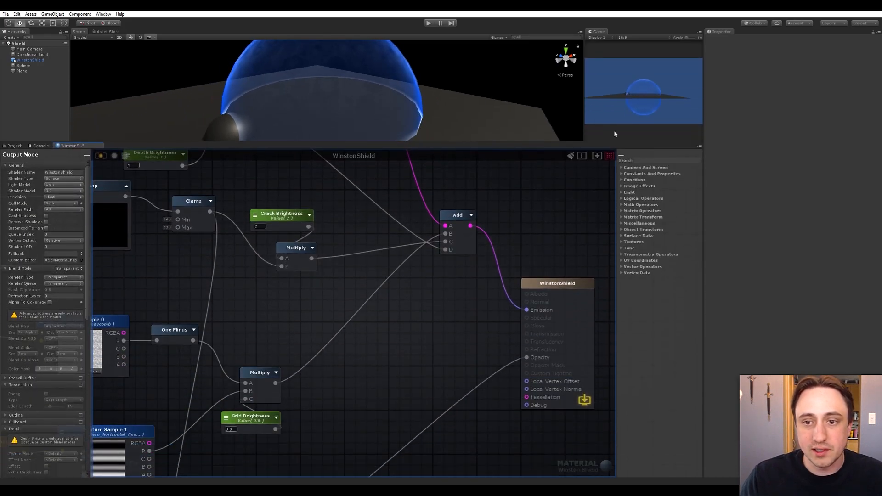
pyautogui.moveTo(585, 107); pyautogui.dragTo(500, 120)
pyautogui.moveTo(414, 321); pyautogui.dragTo(420, 451, button='middle')
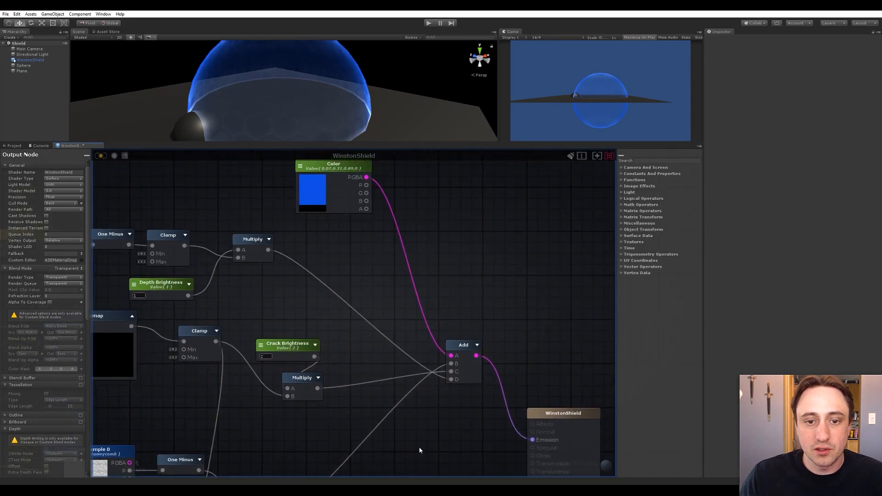
pyautogui.moveTo(349, 233); pyautogui.dragTo(355, 253, button='middle')
pyautogui.moveTo(509, 362); pyautogui.dragTo(509, 254, button='middle')
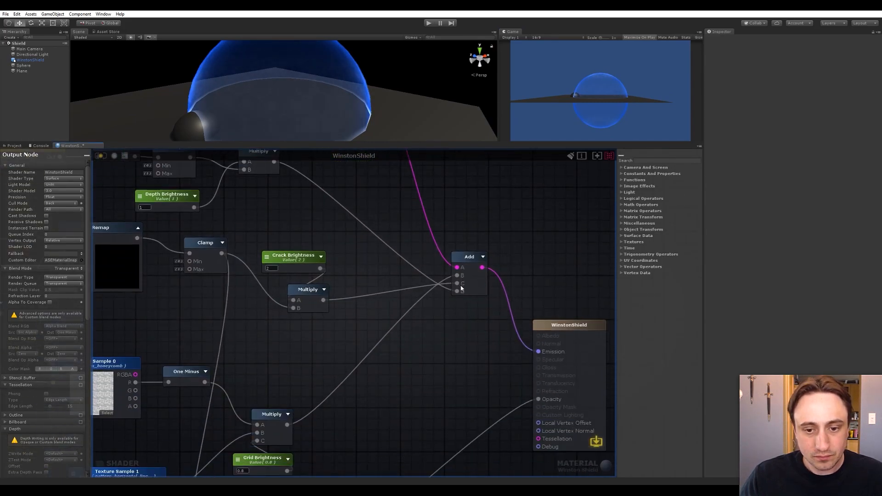
# Examine the crack, grid and opacity branches and how they connect to the output node.
pyautogui.moveTo(398, 334); pyautogui.dragTo(480, 317, button='middle')
pyautogui.scroll(-3, 480, 317)
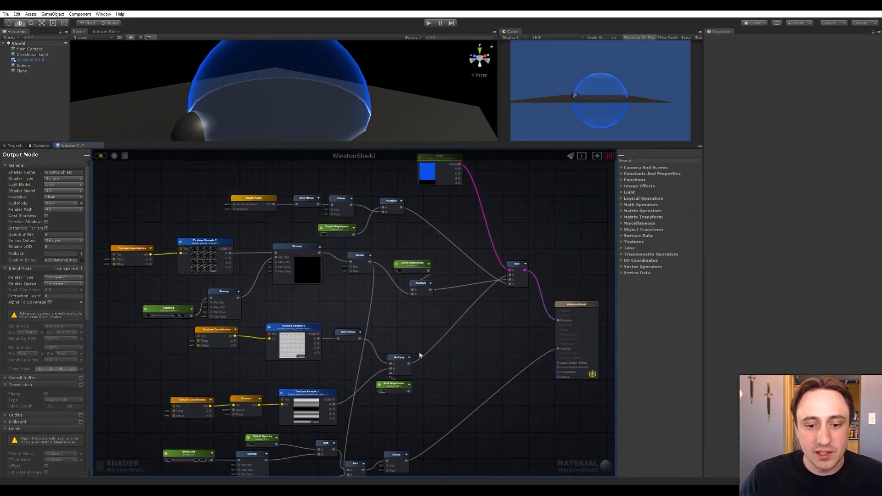
pyautogui.moveTo(391, 375); pyautogui.dragTo(338, 354, button='middle')
pyautogui.scroll(3, 338, 354)
pyautogui.moveTo(448, 290); pyautogui.dragTo(423, 370, button='middle')
pyautogui.moveTo(316, 250); pyautogui.dragTo(341, 321, button='middle')
pyautogui.scroll(-5, 457, 318)
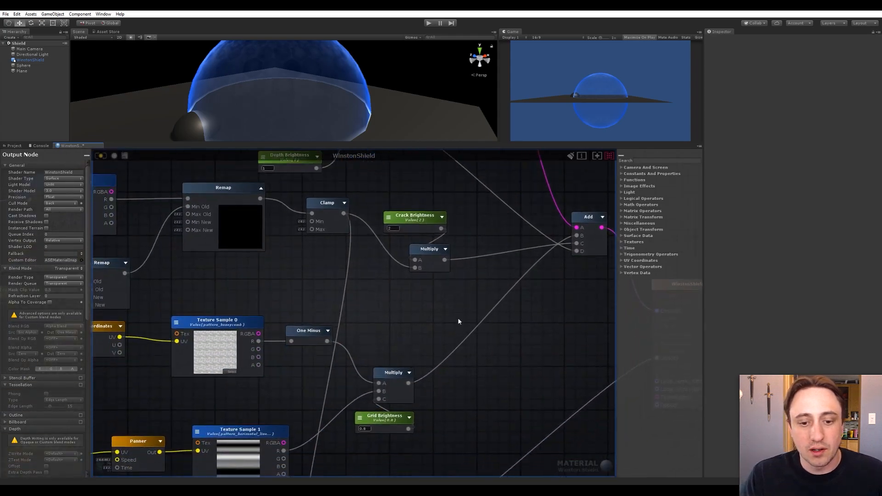
pyautogui.scroll(6, 456, 291)
pyautogui.scroll(-4, 447, 302)
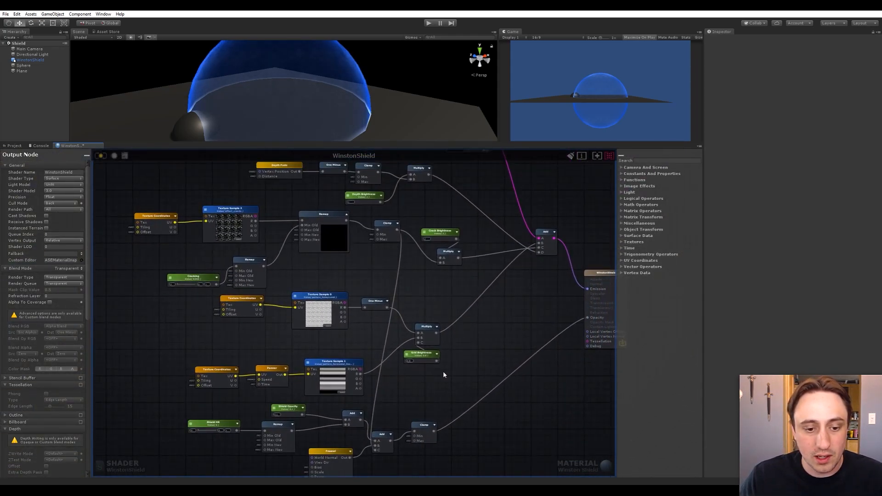
# Create another Add node between the Grid Brightness multiply and the output node, and place it slightly lower.
pyautogui.press('space')
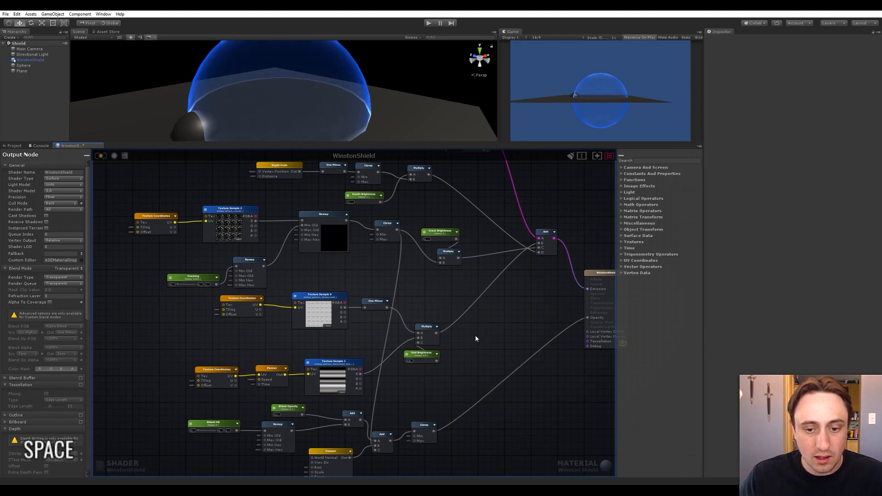
pyautogui.write('ut')
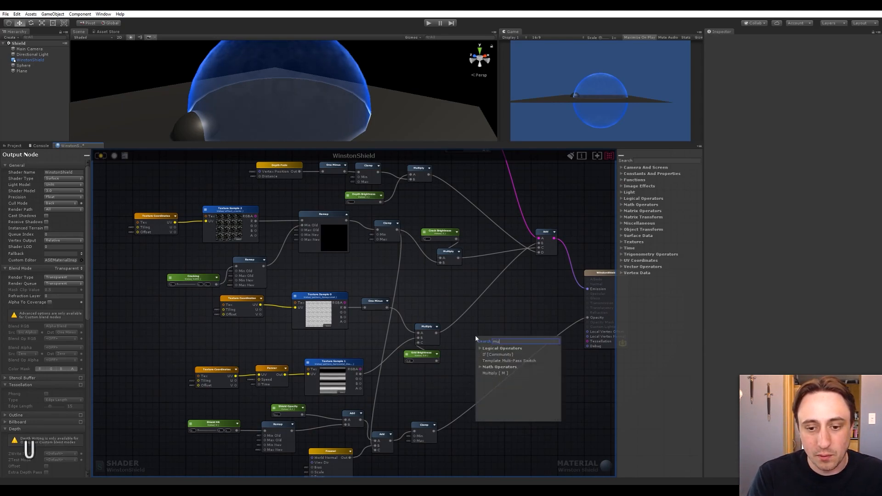
pyautogui.press('BackSpace')
pyautogui.press('BackSpace')
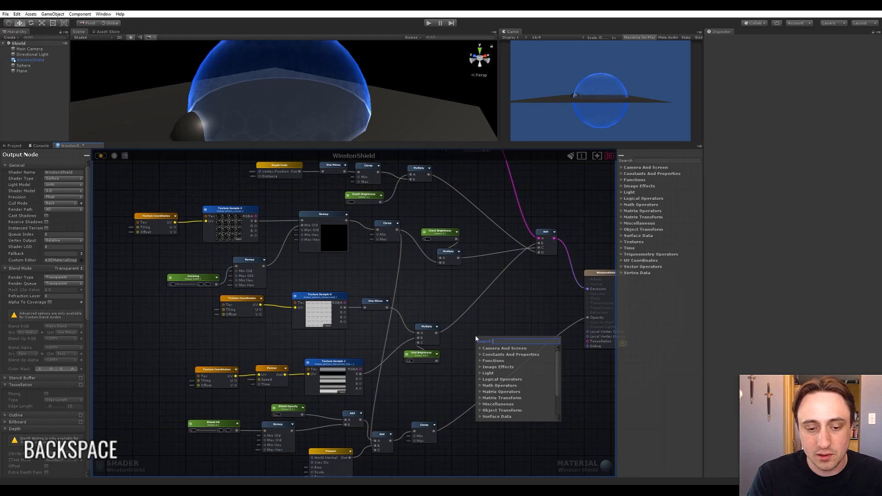
pyautogui.write('add')
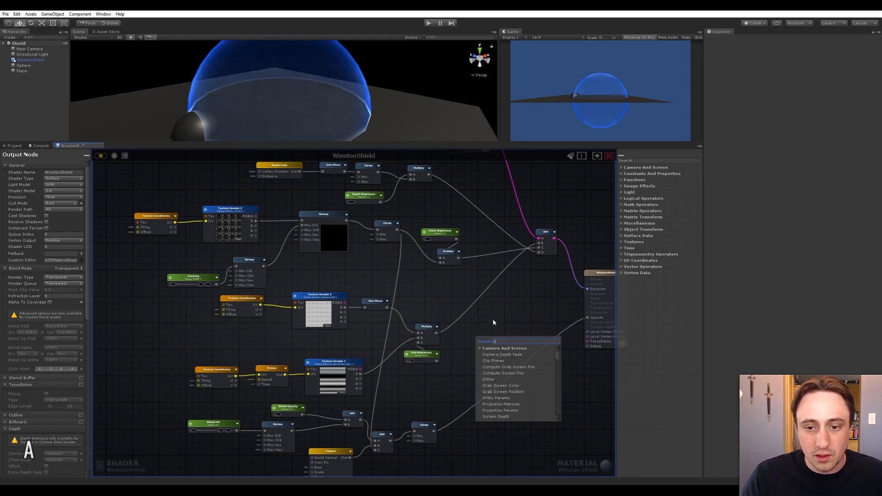
pyautogui.click(491, 355)
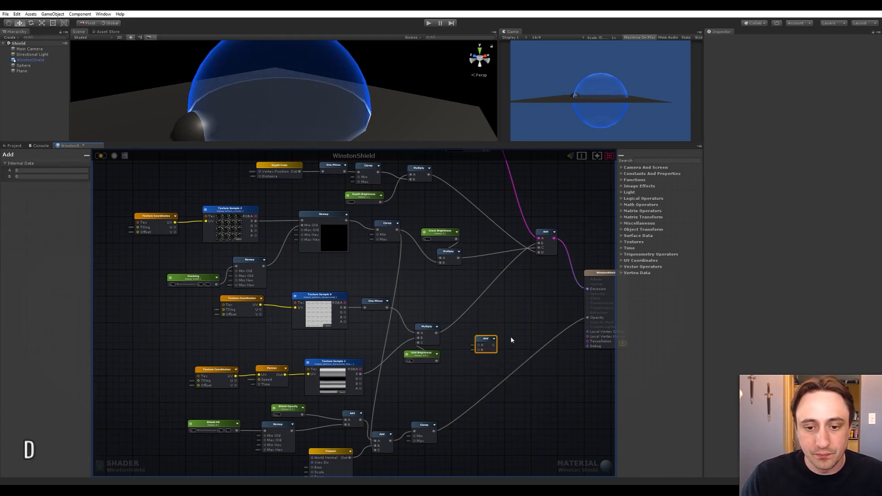
pyautogui.moveTo(511, 338); pyautogui.dragTo(495, 309, button='middle')
pyautogui.moveTo(471, 323); pyautogui.dragTo(466, 349)
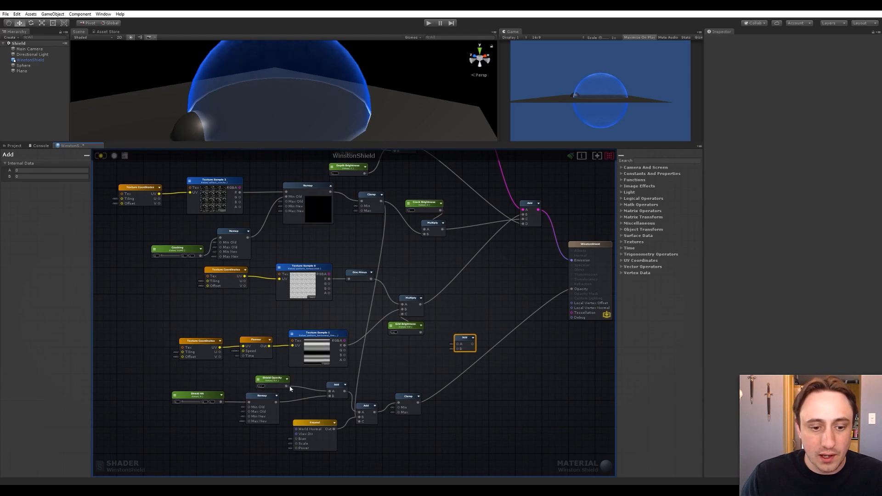
pyautogui.scroll(4, 208, 444)
pyautogui.moveTo(207, 423); pyautogui.dragTo(177, 443, button='middle')
pyautogui.scroll(-4, 184, 420)
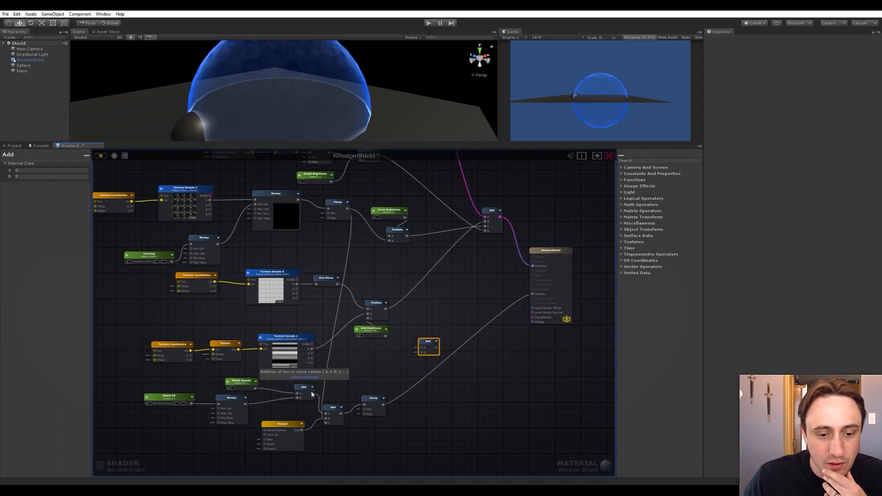
pyautogui.rightClick(360, 373)
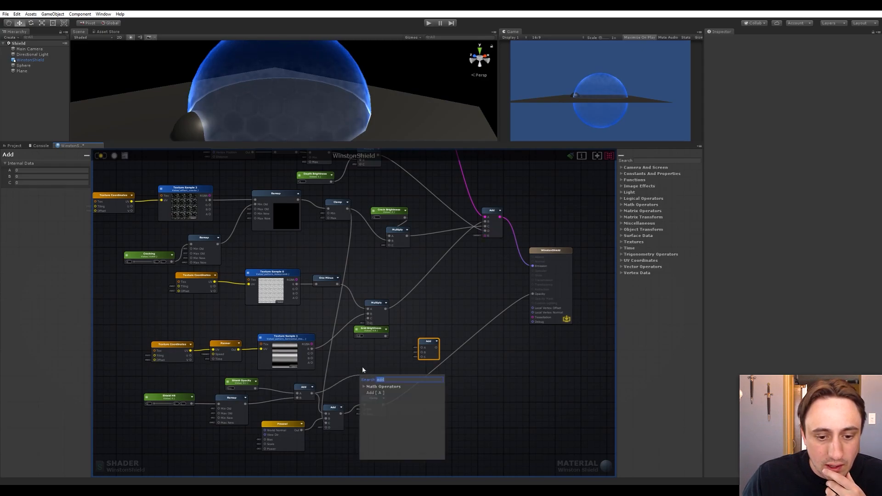
pyautogui.click(361, 383)
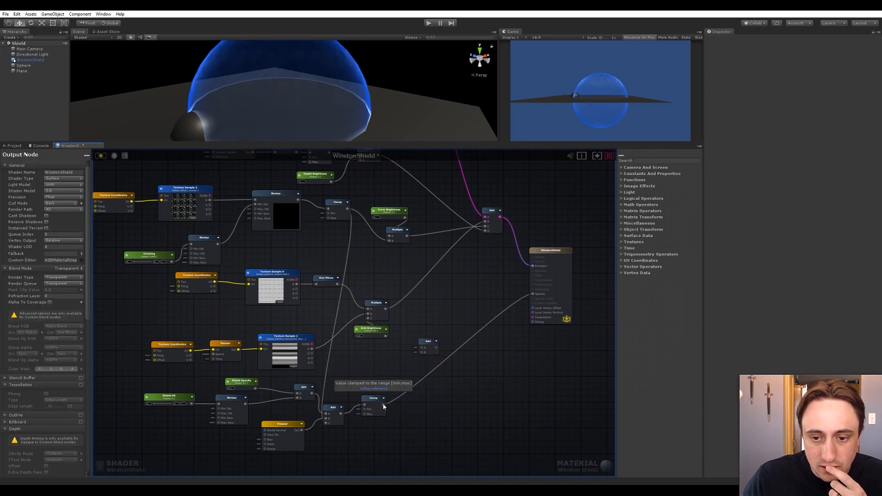
# Move the new Add node closer to the Grid Brightness node and connect the Shield Opacity Add's output to it.
pyautogui.scroll(1, 351, 377)
pyautogui.scroll(1, 351, 373)
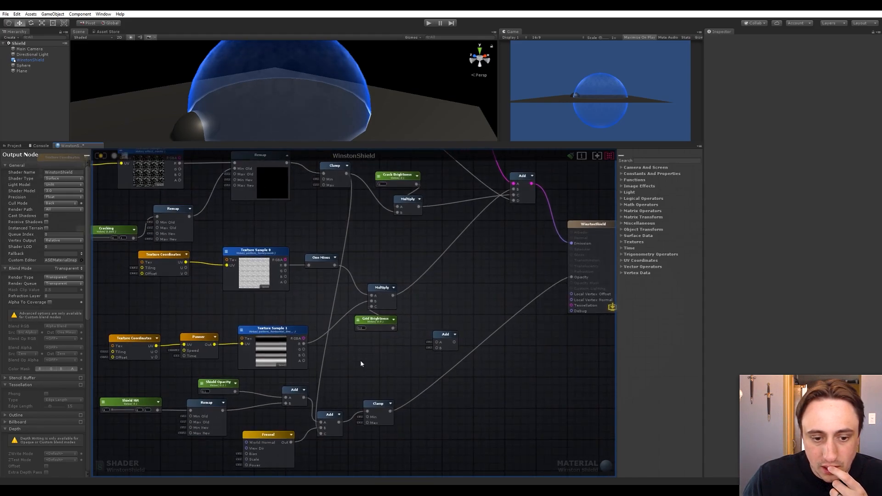
pyautogui.moveTo(360, 360); pyautogui.dragTo(363, 375, button='middle')
pyautogui.scroll(-2, 363, 378)
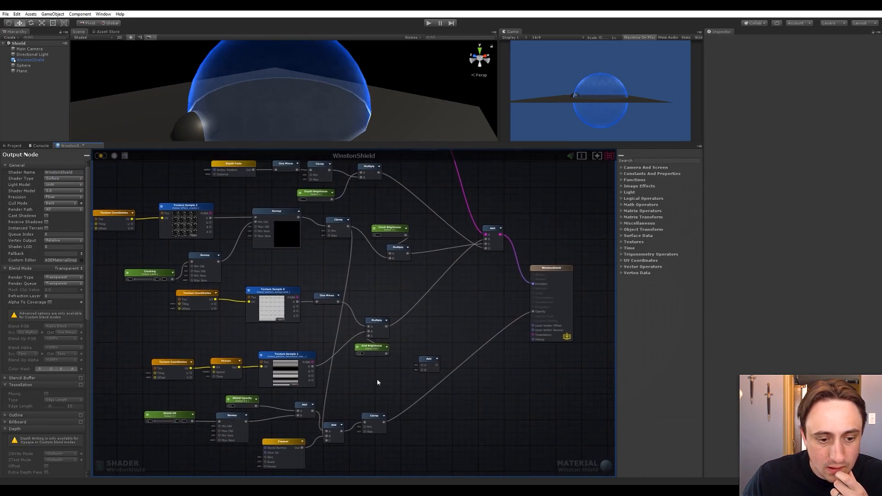
pyautogui.click(425, 364)
pyautogui.moveTo(426, 364); pyautogui.dragTo(402, 367)
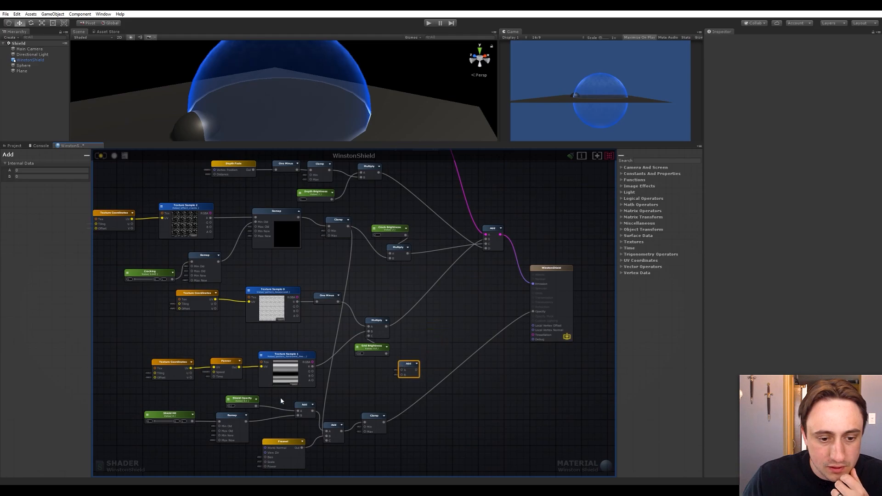
pyautogui.scroll(5, 322, 404)
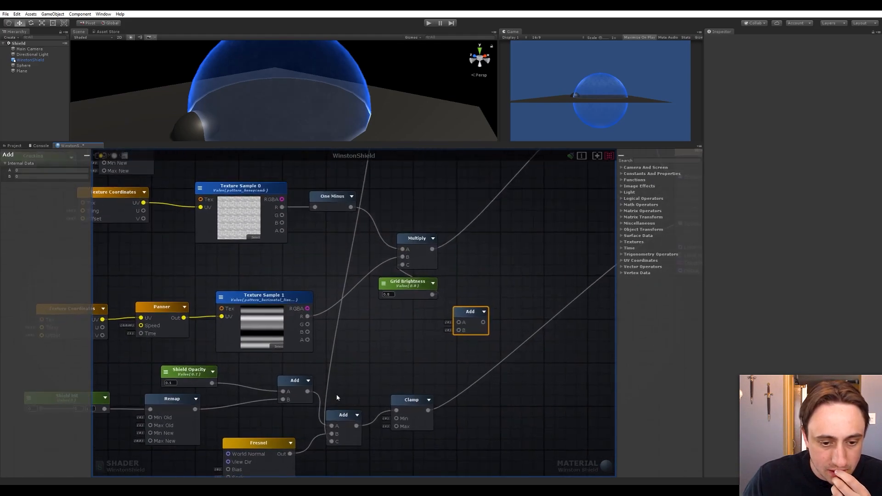
pyautogui.moveTo(339, 390); pyautogui.dragTo(500, 242)
# Connect the Grid Brightness Multiply to the new Add and place the Grid Brightness node beside its Multiply.
pyautogui.moveTo(501, 243); pyautogui.dragTo(444, 372, button='middle')
pyautogui.moveTo(406, 314); pyautogui.dragTo(441, 385)
pyautogui.moveTo(414, 406); pyautogui.dragTo(412, 360, button='middle')
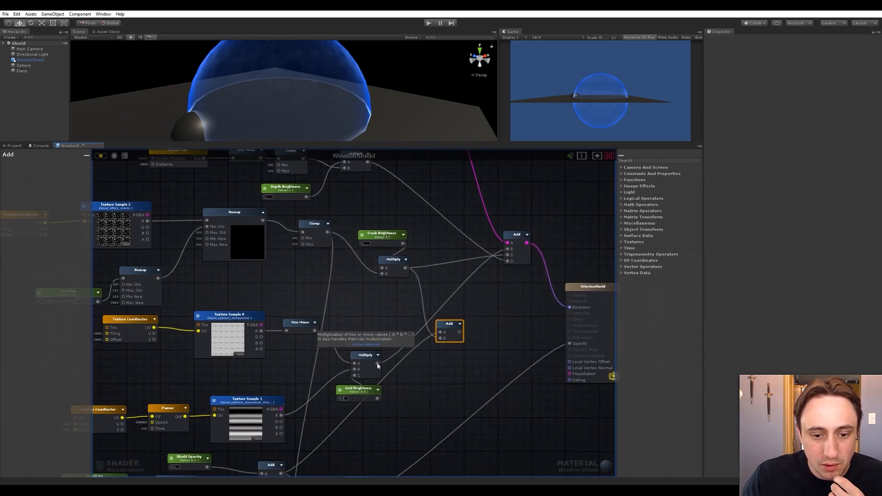
pyautogui.moveTo(376, 362); pyautogui.dragTo(440, 338)
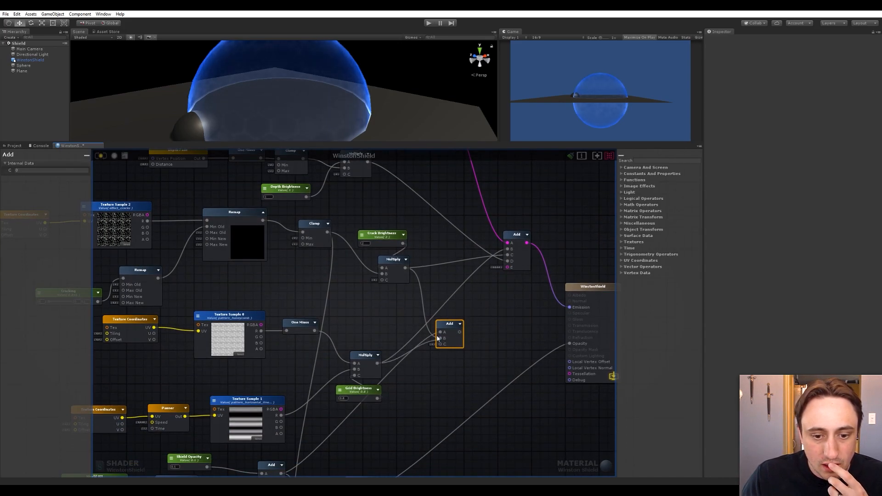
pyautogui.moveTo(365, 394); pyautogui.dragTo(296, 369)
pyautogui.moveTo(433, 391); pyautogui.dragTo(451, 434, button='middle')
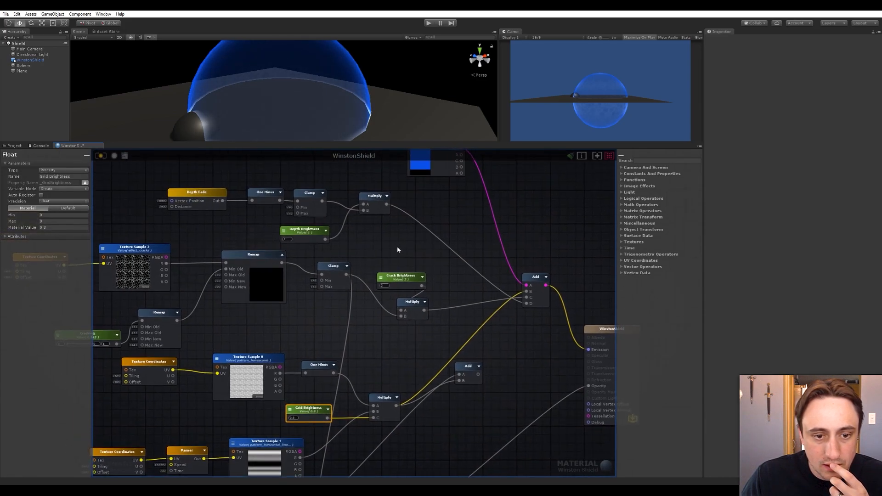
# Connect the Depth Brightness and Crack Brightness Multiply outputs to the new Add node and check its preview.
pyautogui.moveTo(398, 250); pyautogui.dragTo(389, 240, button='middle')
pyautogui.moveTo(378, 196); pyautogui.dragTo(479, 371)
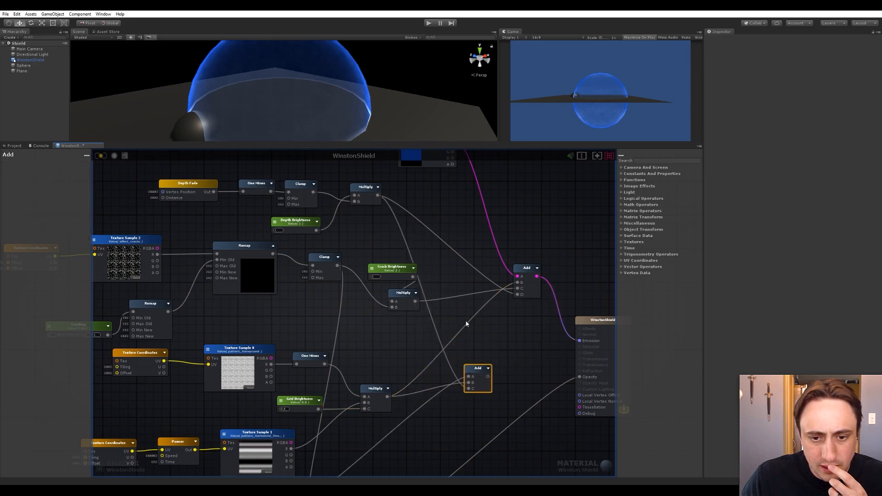
pyautogui.moveTo(414, 277); pyautogui.dragTo(479, 365)
pyautogui.click(491, 364)
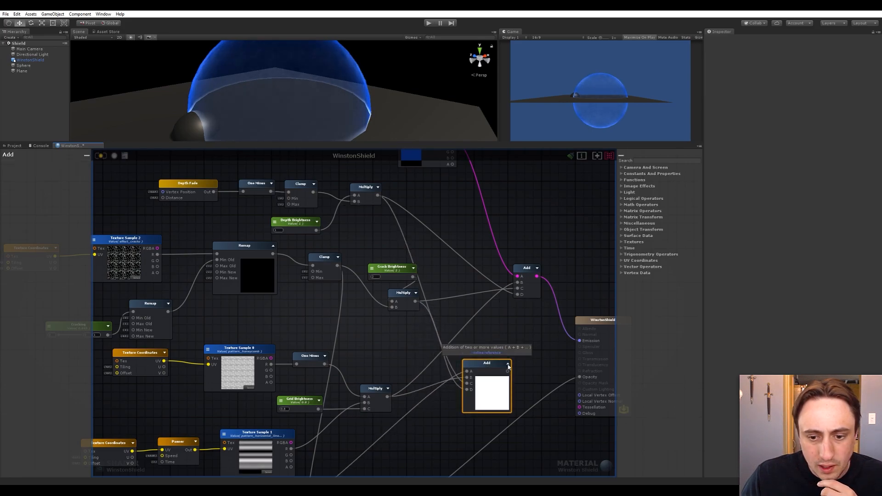
pyautogui.click(508, 365)
pyautogui.moveTo(506, 354); pyautogui.dragTo(463, 350, button='middle')
pyautogui.moveTo(443, 361); pyautogui.dragTo(426, 346)
# Replace the Add node that feeds Emission with a new Multiply node.
pyautogui.click(487, 280)
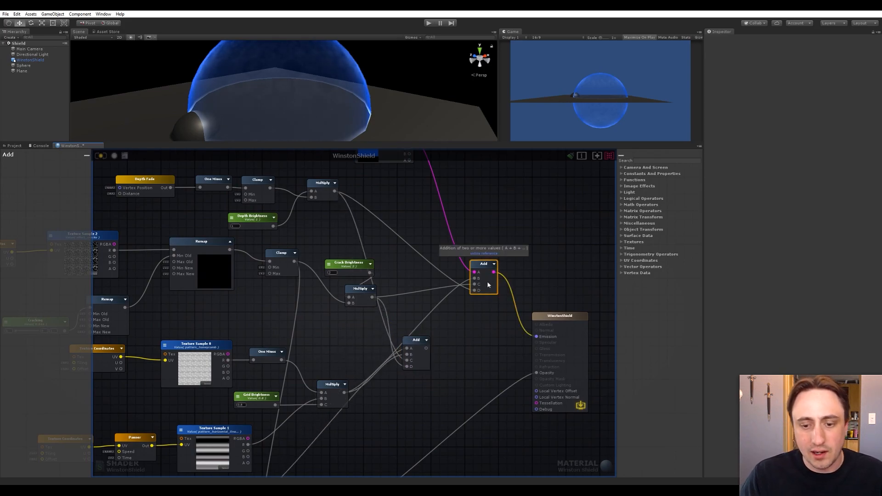
pyautogui.press('Delete')
pyautogui.press('space')
pyautogui.write('mult')
pyautogui.click(500, 314)
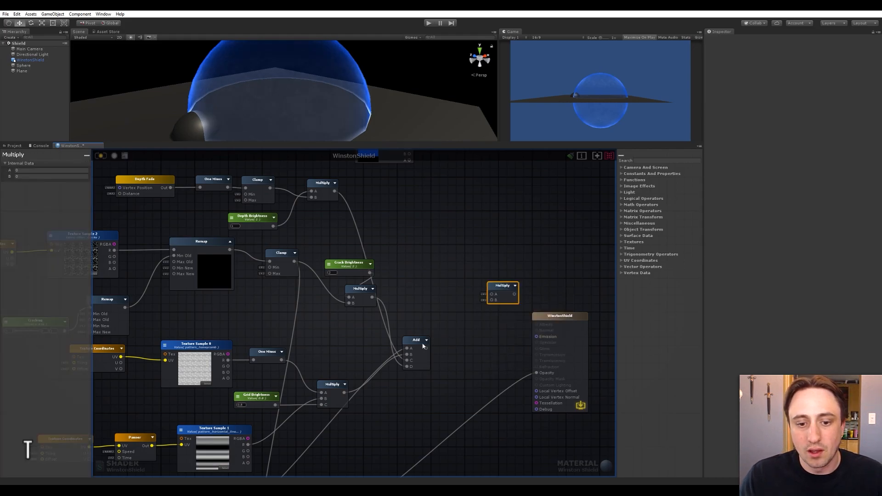
# Multiply the combined brightness Add by the blue Color and connect the result to Emission.
pyautogui.moveTo(426, 348); pyautogui.dragTo(492, 300)
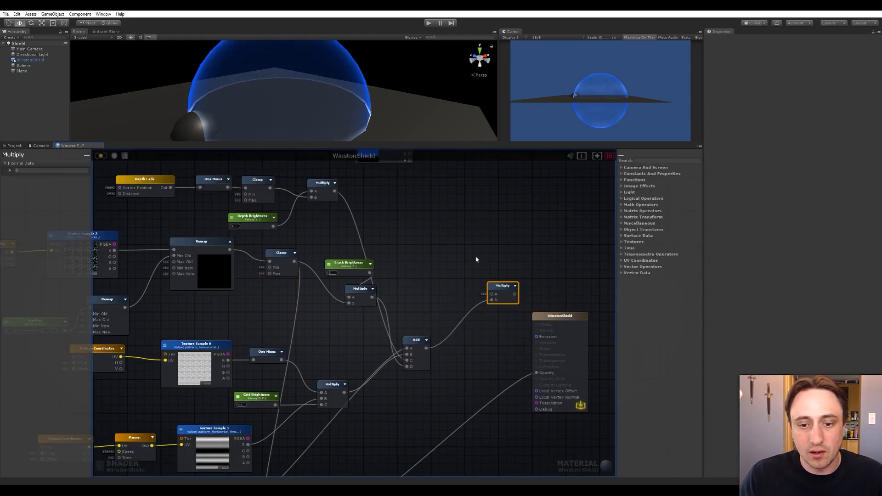
pyautogui.moveTo(458, 210); pyautogui.dragTo(435, 275, button='middle')
pyautogui.scroll(-2, 435, 274)
pyautogui.moveTo(395, 216); pyautogui.dragTo(490, 376)
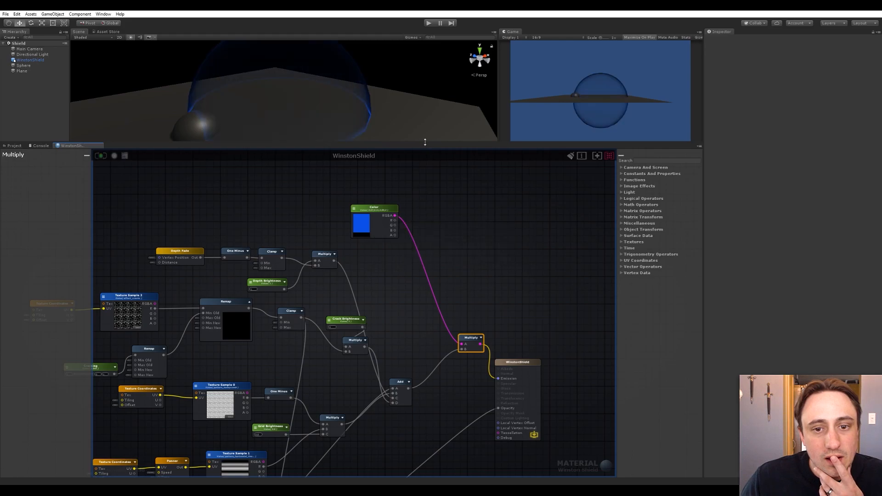
# Enlarge the Scene view, select the shield and set its Shield Opacity to 0.5.
pyautogui.moveTo(425, 143); pyautogui.dragTo(425, 239)
pyautogui.moveTo(344, 154)
pyautogui.keyDown('alt'); pyautogui.mouseDown()
pyautogui.moveTo(223, 142)
pyautogui.moveTo(299, 132)
pyautogui.moveTo(254, 144)
pyautogui.moveTo(329, 146)
pyautogui.moveTo(305, 170)
pyautogui.moveTo(340, 158)
pyautogui.mouseUp(); pyautogui.keyUp('alt')
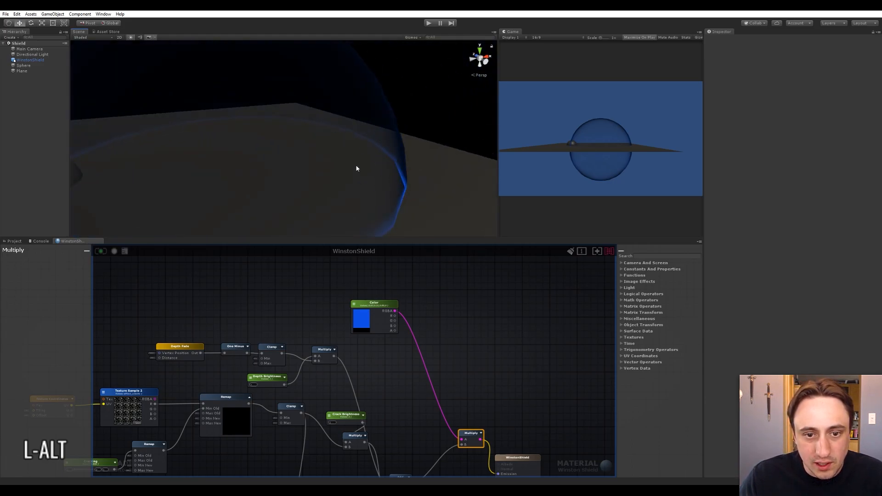
pyautogui.moveTo(356, 167); pyautogui.dragTo(412, 159, button='middle')
pyautogui.scroll(-7, 409, 149)
pyautogui.click(399, 120)
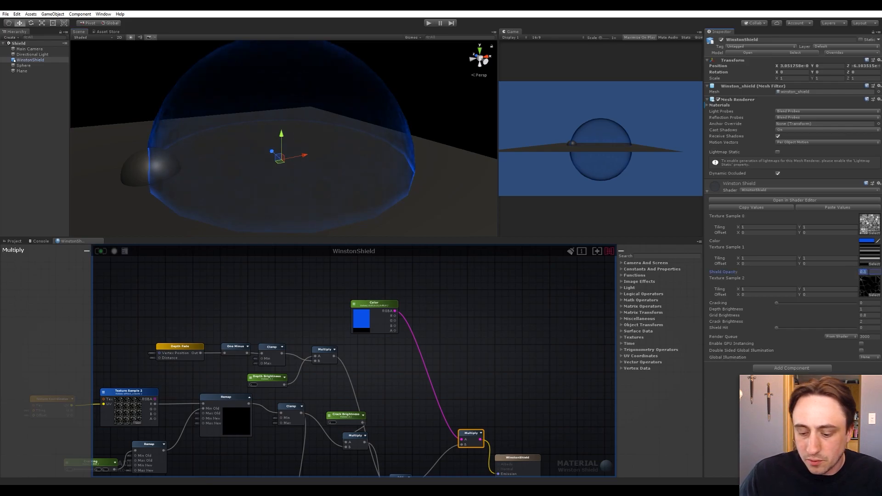
pyautogui.write('5')
pyautogui.press('Return')
# Try a Shield Opacity of 0.2 on the shield material and settle on 0.3.
pyautogui.keyDown('alt'); pyautogui.moveTo(421, 139); pyautogui.dragTo(324, 119); pyautogui.keyUp('alt')
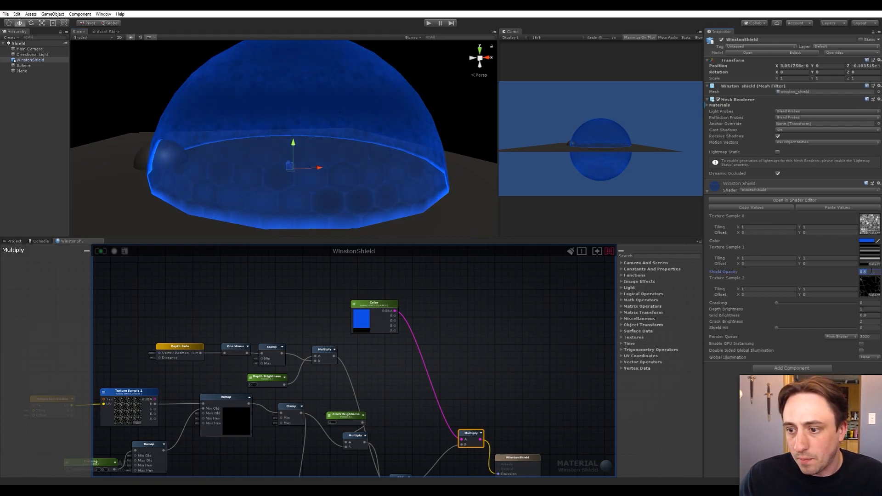
pyautogui.write('.2')
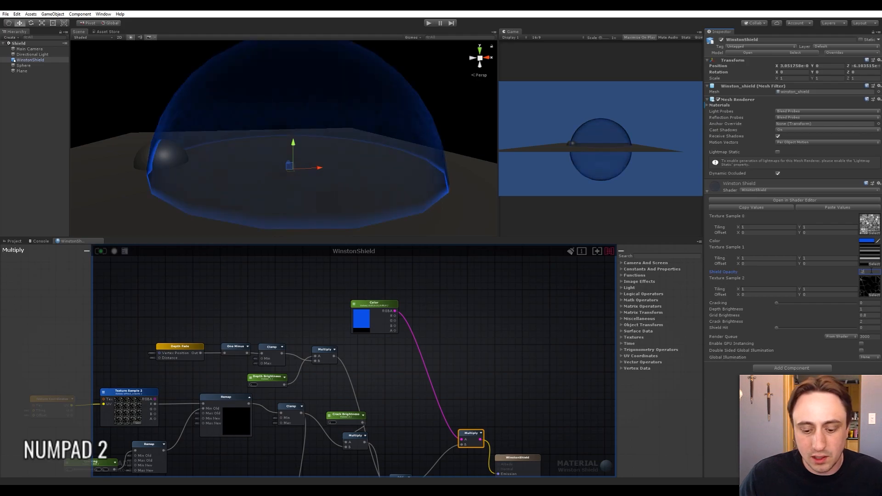
pyautogui.press('BackSpace')
pyautogui.write('3')
pyautogui.press('Return')
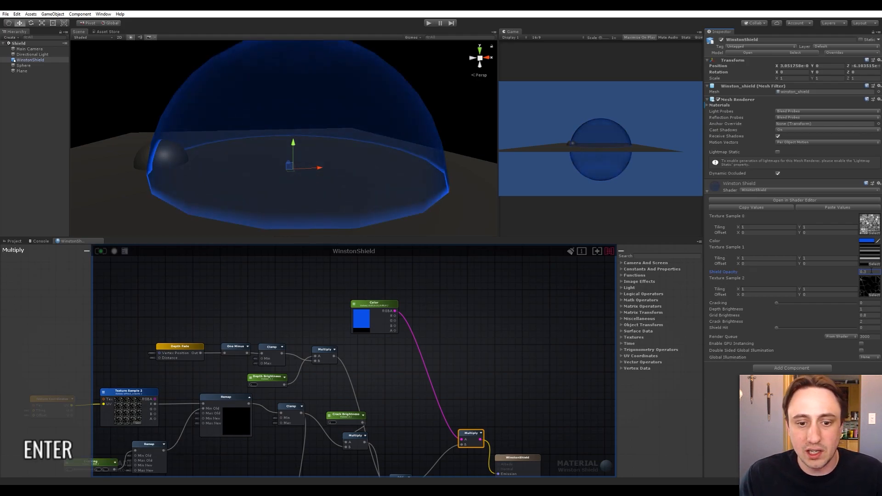
# Examine the opacity branch and trace how its Add and Clamp nodes link to the brightness Add and Opacity.
pyautogui.moveTo(500, 385); pyautogui.dragTo(490, 281, button='middle')
pyautogui.scroll(2, 450, 373)
pyautogui.scroll(-2, 451, 374)
pyautogui.moveTo(395, 437); pyautogui.dragTo(503, 321, button='middle')
pyautogui.scroll(-1, 469, 340)
pyautogui.scroll(1, 467, 335)
pyautogui.moveTo(448, 345); pyautogui.dragTo(442, 382, button='middle')
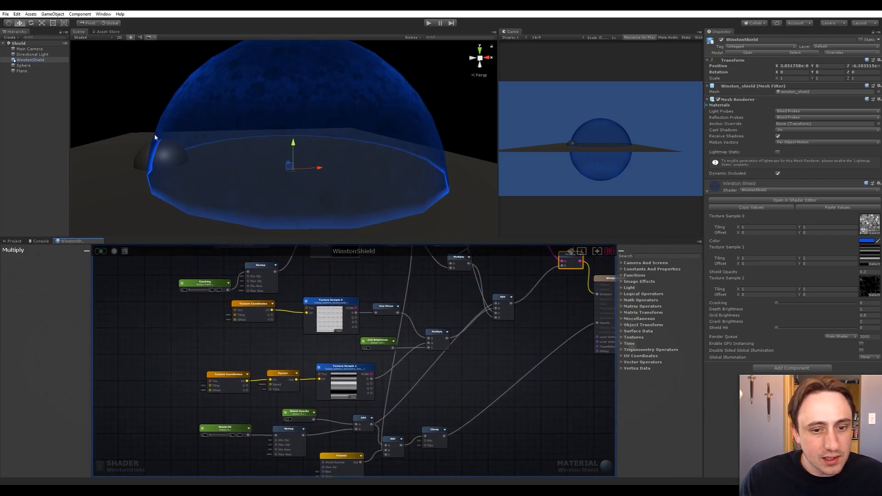
pyautogui.moveTo(489, 370); pyautogui.dragTo(450, 376, button='middle')
pyautogui.scroll(1, 431, 393)
pyautogui.scroll(-1, 450, 376)
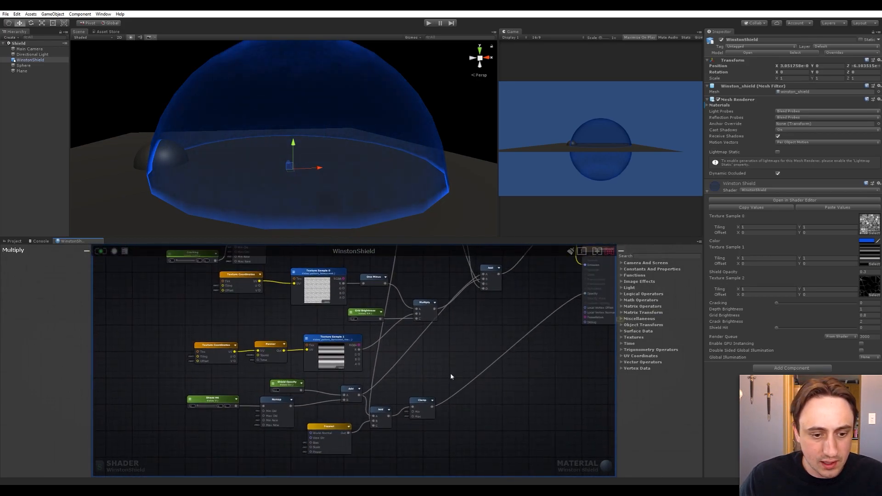
pyautogui.scroll(2, 459, 406)
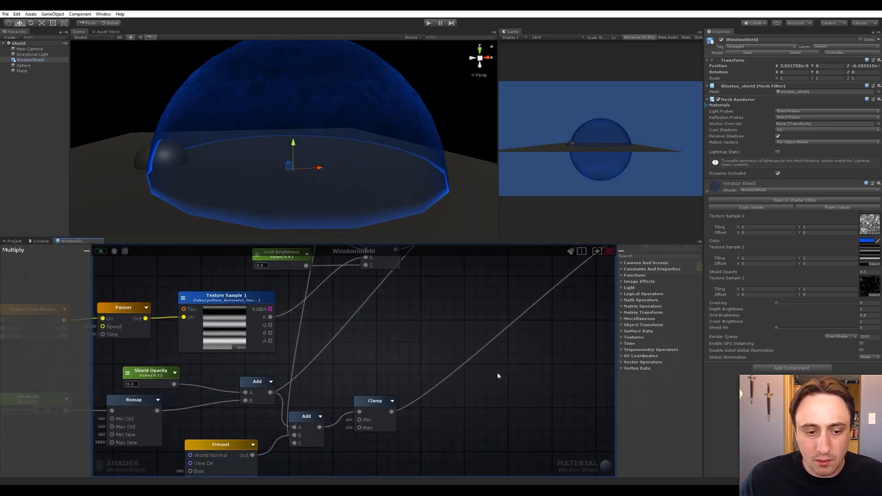
pyautogui.moveTo(432, 406); pyautogui.dragTo(485, 371, button='middle')
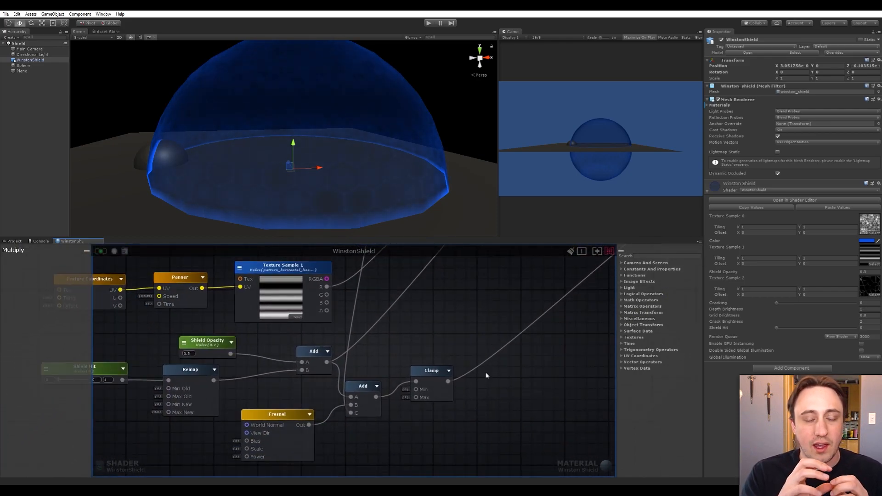
pyautogui.moveTo(486, 371); pyautogui.dragTo(357, 437, button='middle')
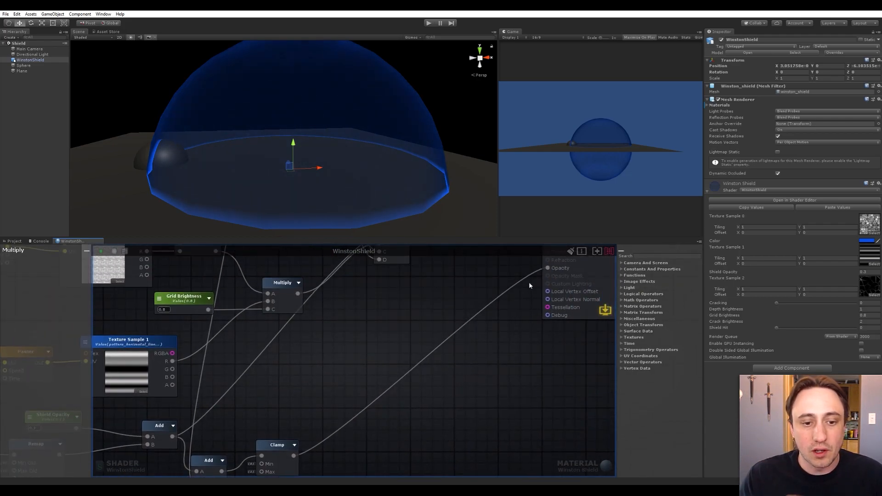
pyautogui.moveTo(333, 352); pyautogui.dragTo(416, 291, button='middle')
pyautogui.scroll(-2, 354, 370)
pyautogui.moveTo(378, 323); pyautogui.dragTo(325, 390, button='middle')
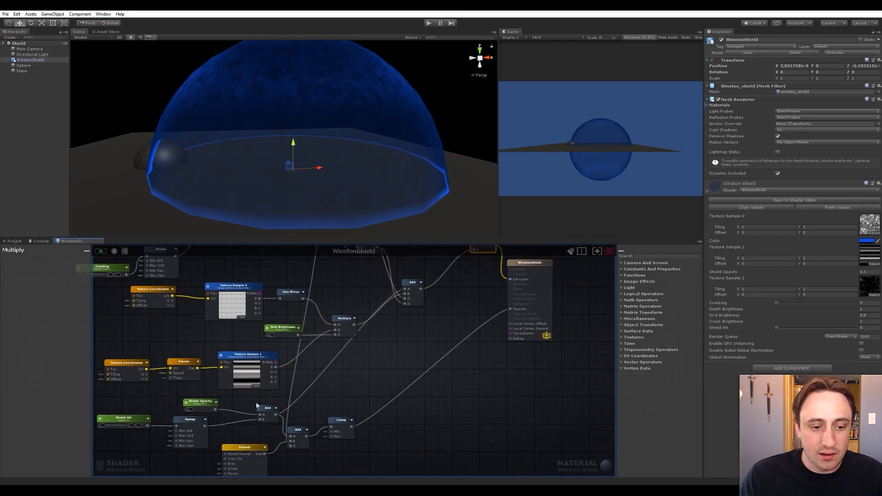
# Reposition the combined brightness Add and feed it the opacity Clamp's output instead of the Shield Opacity Add.
pyautogui.moveTo(403, 292); pyautogui.dragTo(417, 324)
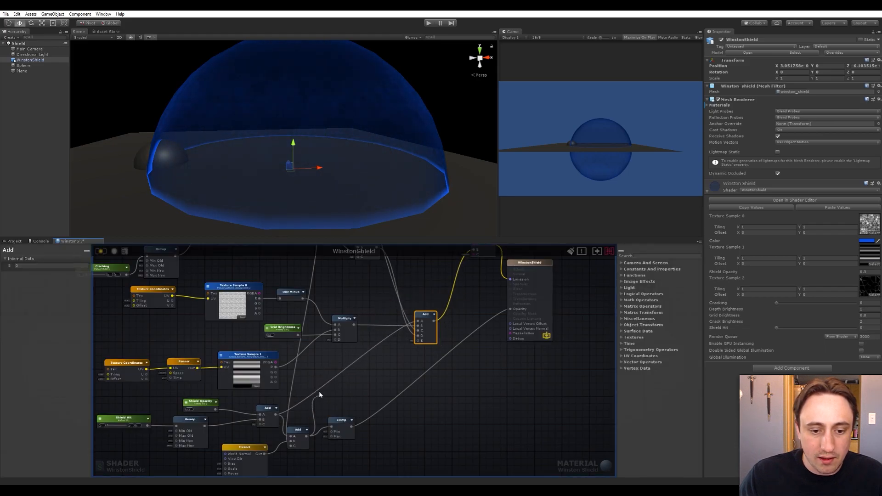
pyautogui.rightClick(317, 422)
pyautogui.click(450, 428)
pyautogui.moveTo(353, 427); pyautogui.dragTo(395, 416)
pyautogui.moveTo(404, 322); pyautogui.dragTo(418, 336)
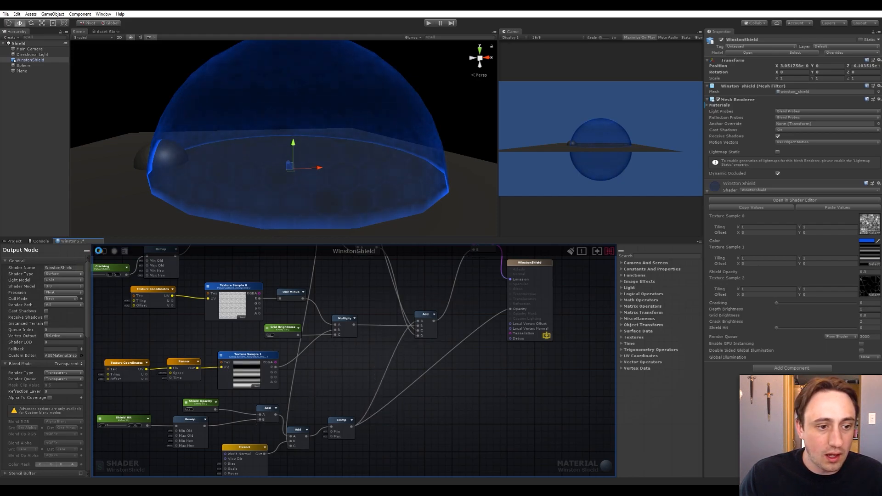
# Set the shield material's Cracking to about 0.86, Depth Brightness to 1.89 and Grid Brightness to 1.
pyautogui.scroll(-3, 356, 144)
pyautogui.scroll(5, 317, 137)
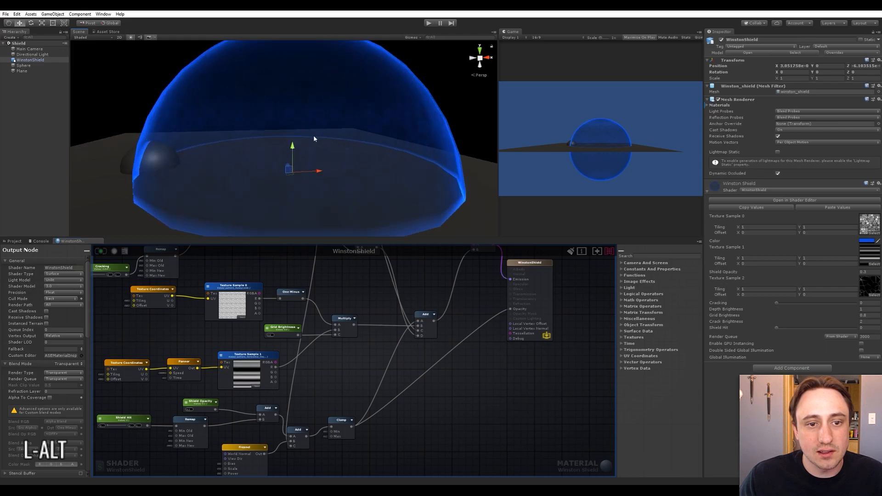
pyautogui.keyDown('alt'); pyautogui.moveTo(297, 149); pyautogui.dragTo(315, 153); pyautogui.keyUp('alt')
pyautogui.scroll(-2, 357, 144)
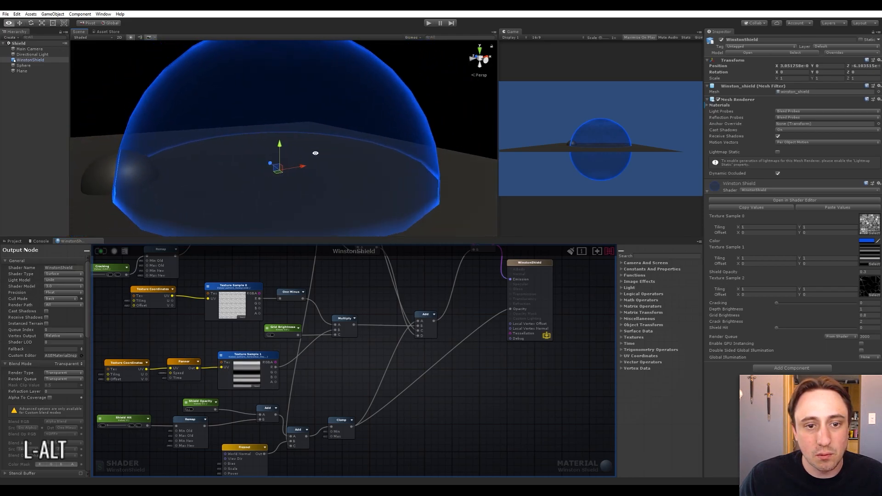
pyautogui.moveTo(380, 316); pyautogui.dragTo(377, 370, button='middle')
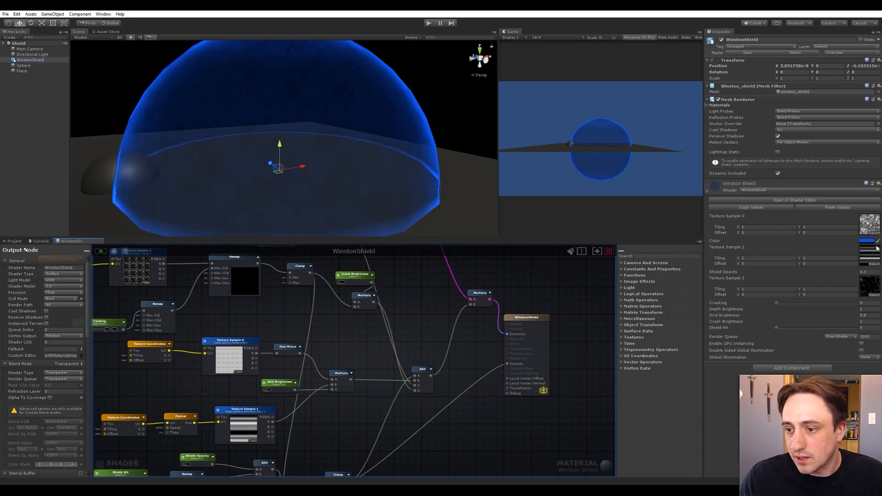
pyautogui.moveTo(773, 307); pyautogui.dragTo(845, 313)
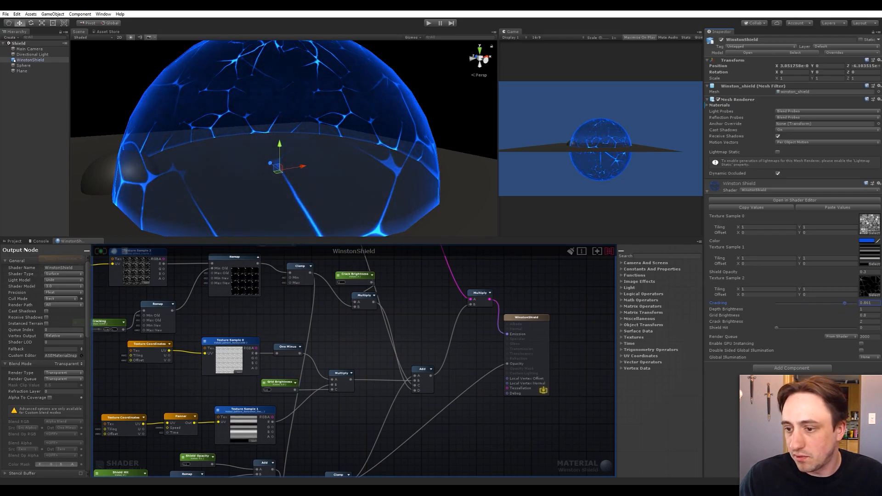
pyautogui.moveTo(832, 311)
pyautogui.mouseDown()
pyautogui.moveTo(869, 319)
pyautogui.moveTo(835, 323)
pyautogui.mouseUp()
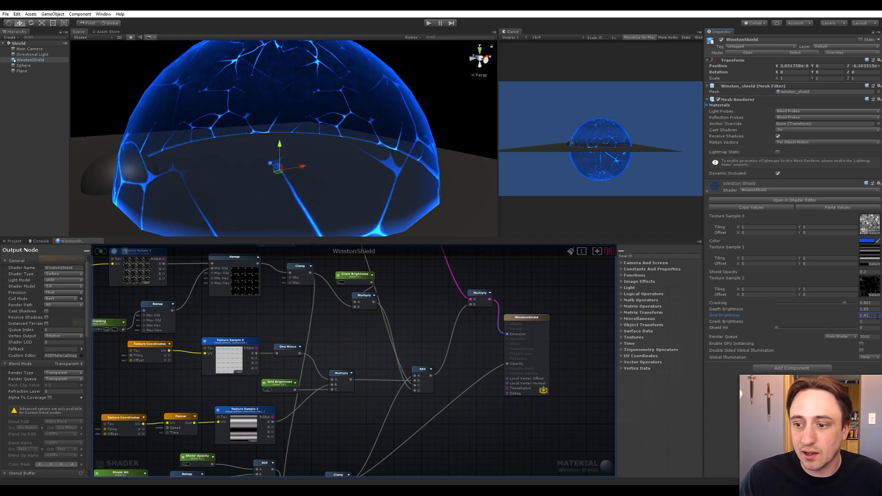
pyautogui.write('1')
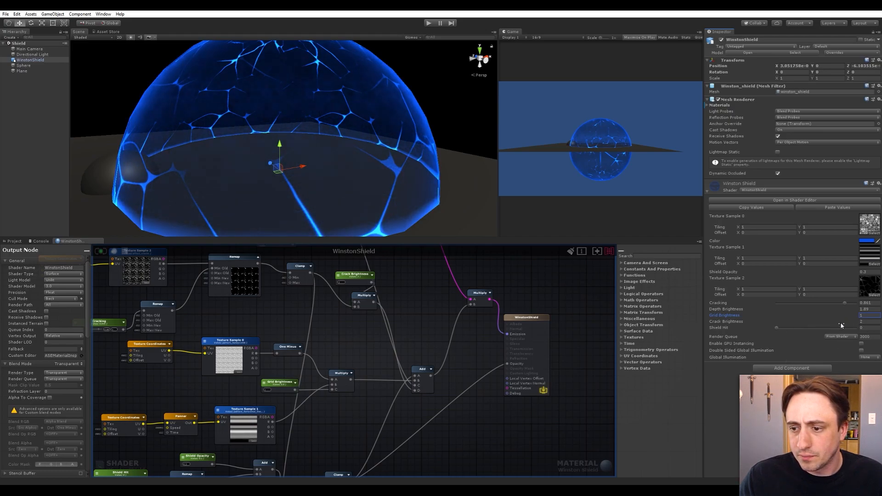
# Adjust the shield material's Crack Brightness, settling on 2, and move the combined brightness Add node level with the Crack Brightness Multiply.
pyautogui.moveTo(830, 321); pyautogui.dragTo(812, 320)
pyautogui.click(873, 321)
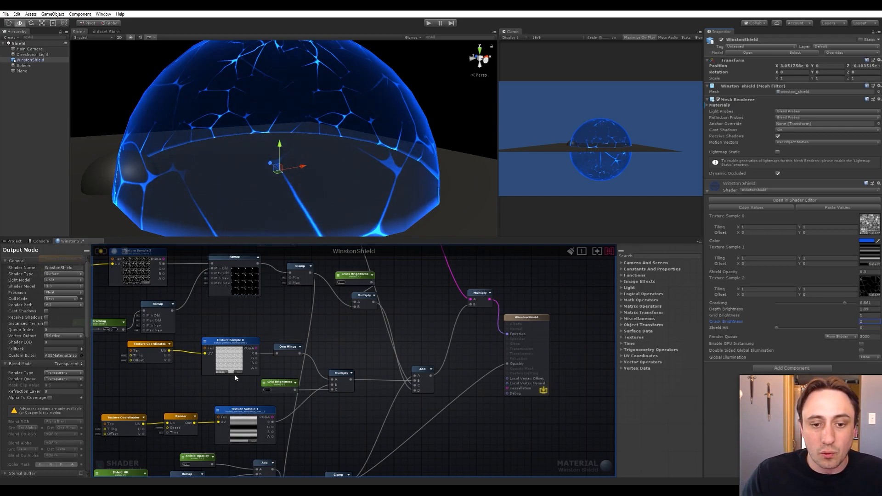
pyautogui.scroll(-1, 421, 300)
pyautogui.scroll(-2, 421, 299)
pyautogui.moveTo(420, 352); pyautogui.dragTo(422, 298)
pyautogui.moveTo(434, 342); pyautogui.dragTo(445, 379, button='middle')
pyautogui.scroll(-1, 444, 379)
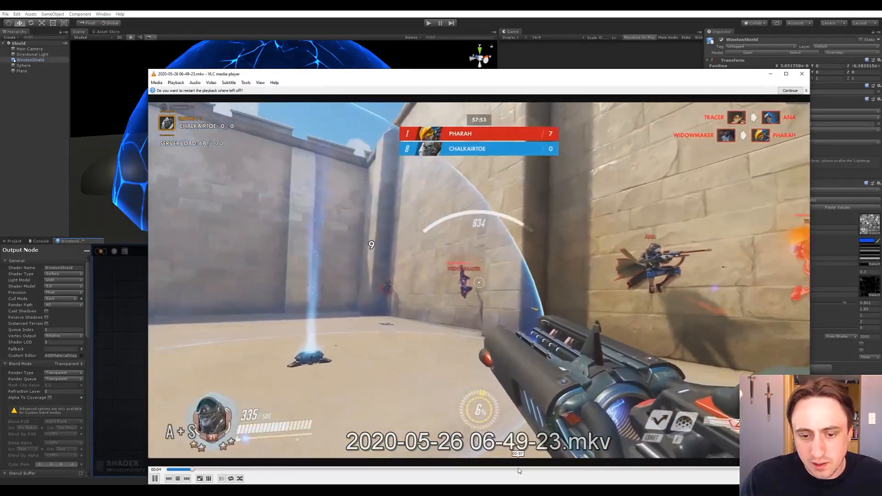
# Switch to VLC, scrub the gameplay recording to 01:17, and compare it with the shield from several angles in Unity.
pyautogui.press('space')
pyautogui.moveTo(481, 464); pyautogui.dragTo(629, 464)
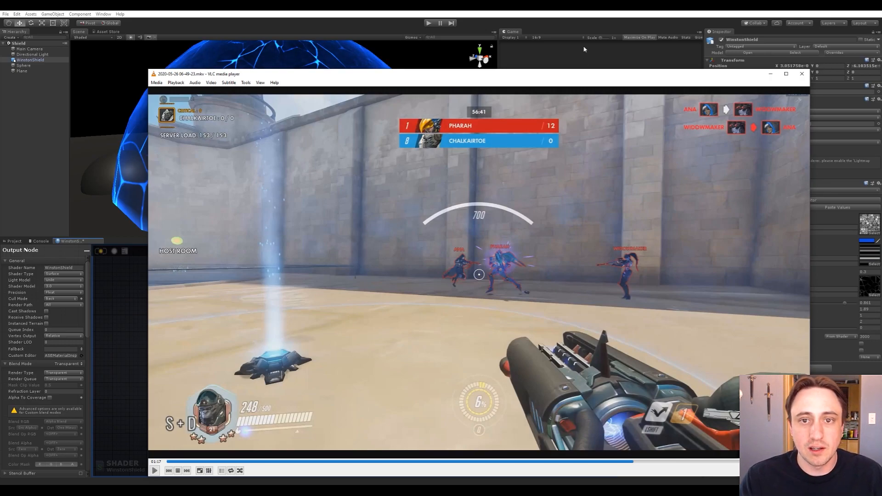
pyautogui.click(508, 29)
pyautogui.scroll(5, 310, 141)
pyautogui.scroll(-3, 307, 142)
pyautogui.keyDown('alt'); pyautogui.moveTo(306, 144); pyautogui.dragTo(366, 170); pyautogui.keyUp('alt')
pyautogui.keyDown('alt'); pyautogui.moveTo(254, 148); pyautogui.dragTo(340, 170); pyautogui.keyUp('alt')
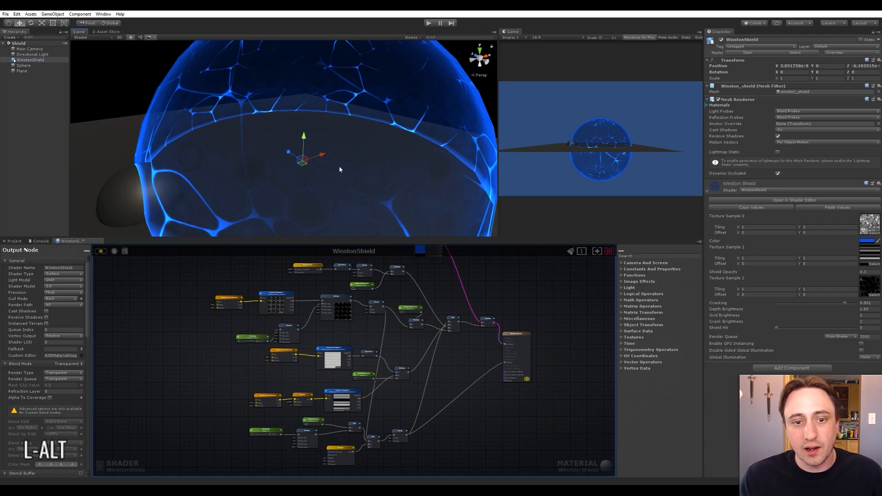
# Scrub the VLC recording to the cracked shield at 01:36 and compare its color with the Unity shield.
pyautogui.hotkey('alt', 'Tab')
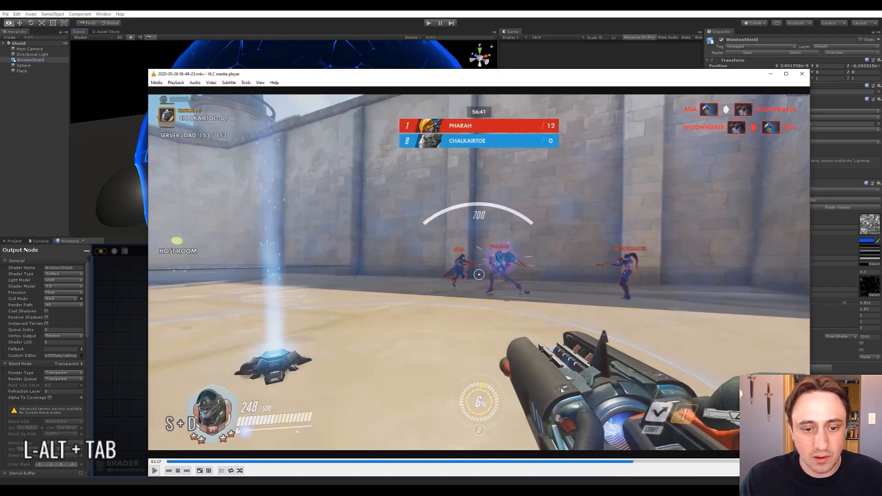
pyautogui.moveTo(635, 463); pyautogui.dragTo(737, 463)
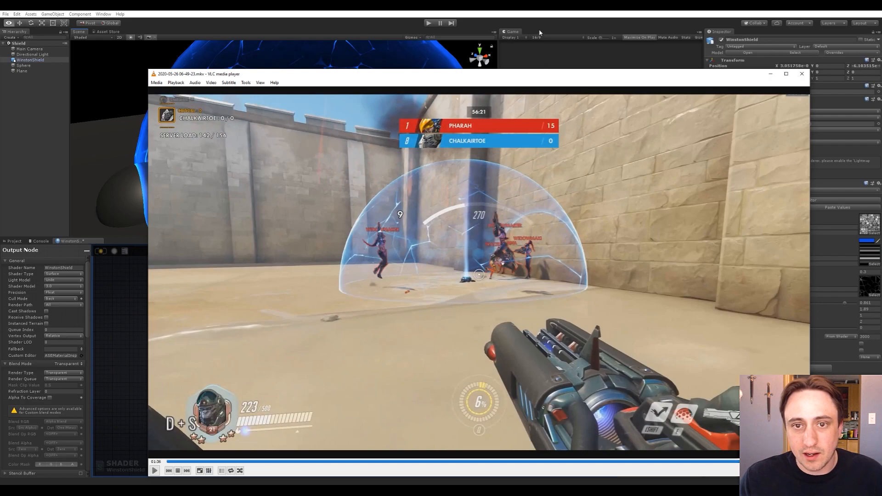
pyautogui.click(512, 13)
pyautogui.scroll(-3, 316, 147)
pyautogui.keyDown('alt'); pyautogui.moveTo(316, 147); pyautogui.dragTo(293, 132); pyautogui.keyUp('alt')
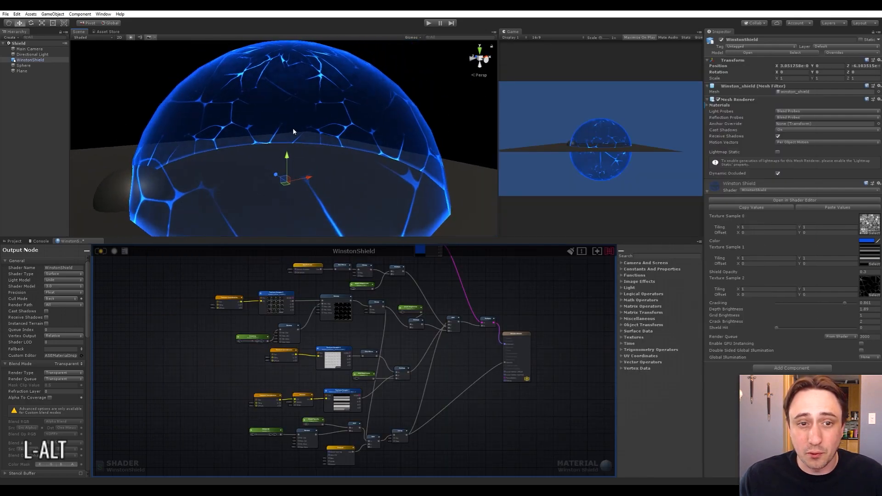
pyautogui.hotkey('alt', 'Tab')
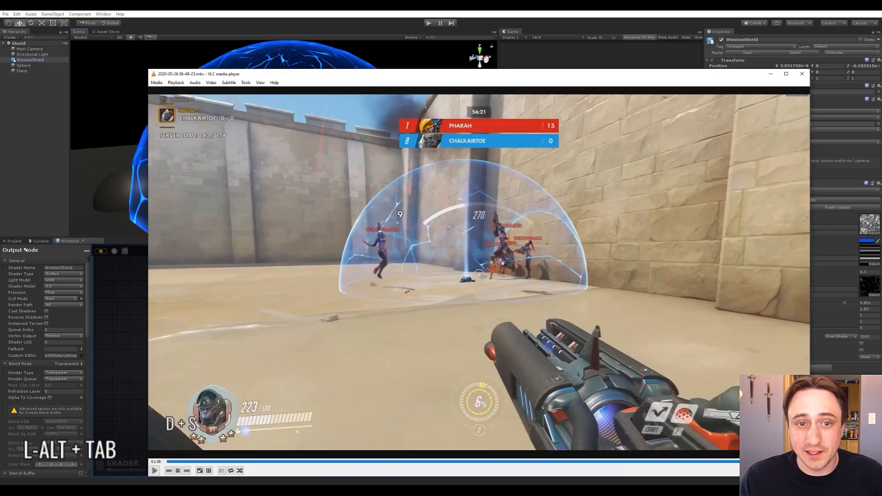
pyautogui.hotkey('alt', 'Tab')
pyautogui.hotkey('alt', 'Tab')
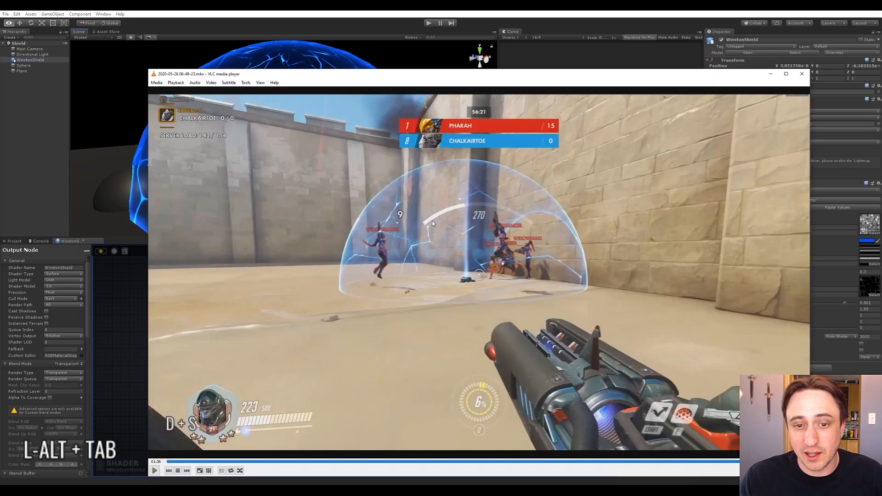
pyautogui.hotkey('alt', 'Tab')
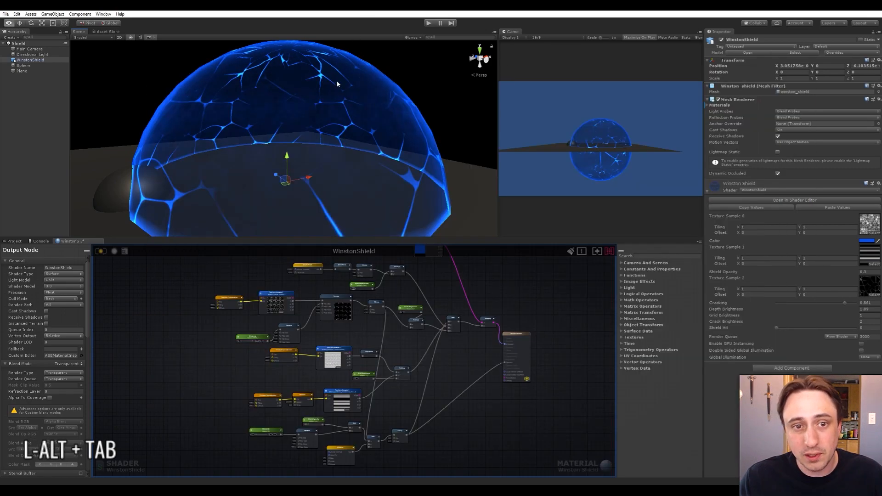
# Shift the shield material's Color to a lighter azure, RGB 18, 128, 226, and check it against the reference footage.
pyautogui.click(867, 240)
pyautogui.moveTo(606, 230); pyautogui.dragTo(605, 227)
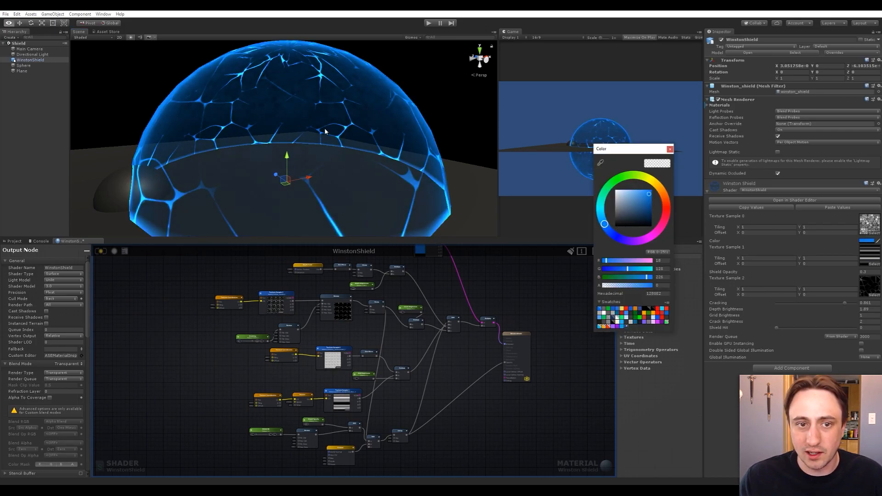
pyautogui.hotkey('alt', 'Tab')
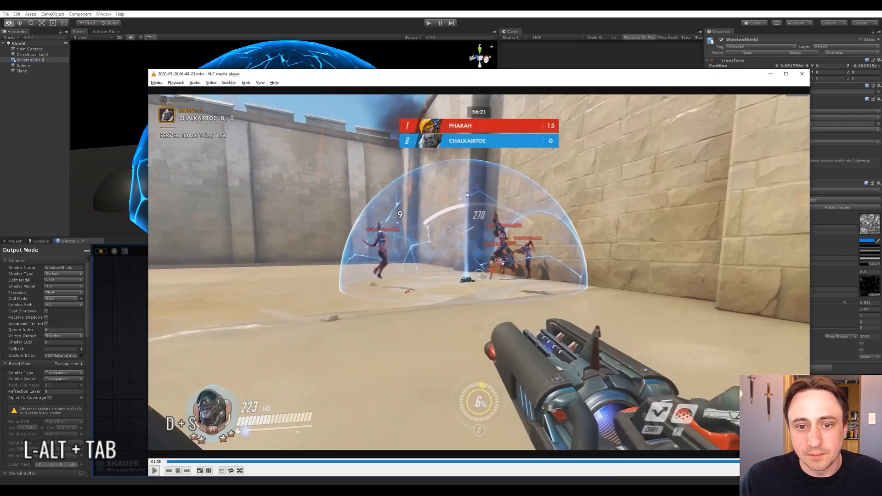
pyautogui.hotkey('alt', 'Tab')
# Replay the VLC footage from about 01:36 to 01:40 to study how the shield reacts to hits and breaks, and close VLC.
pyautogui.hotkey('alt', 'Tab')
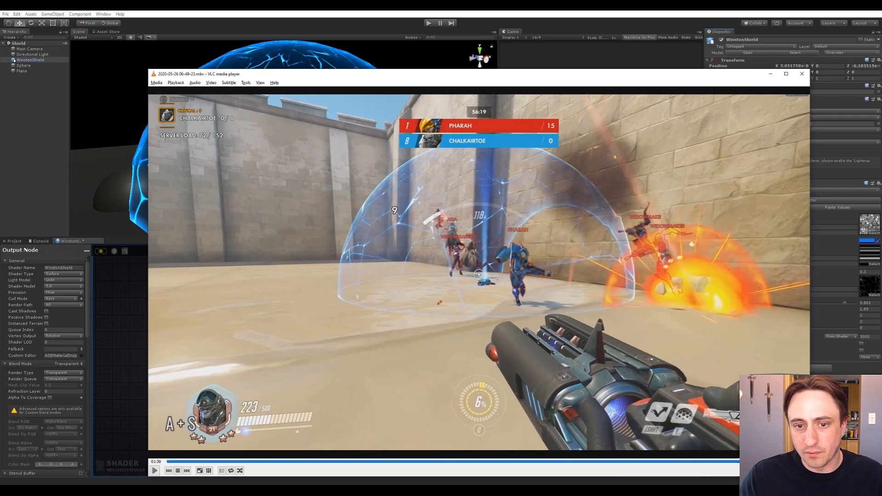
pyautogui.moveTo(766, 462); pyautogui.dragTo(760, 461)
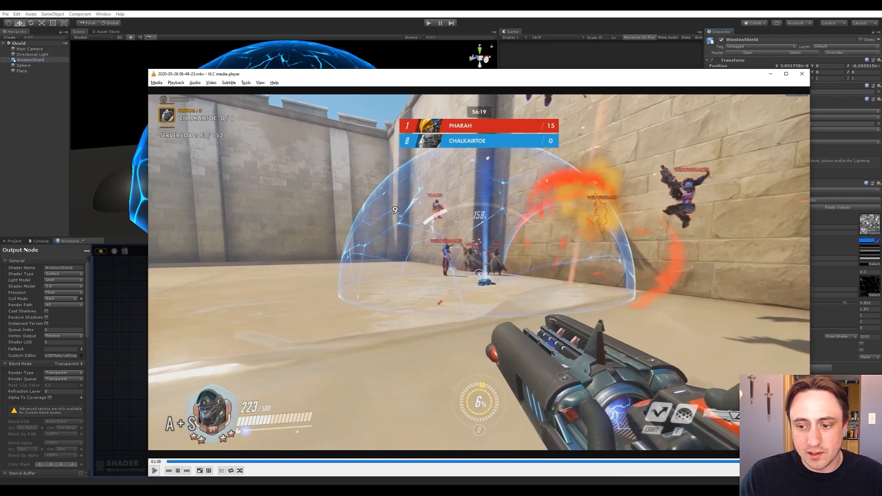
pyautogui.press('space')
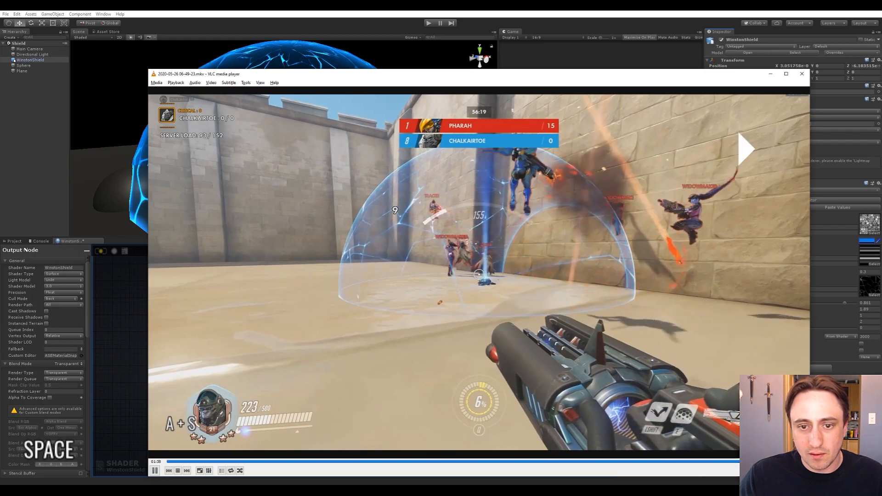
pyautogui.press('space')
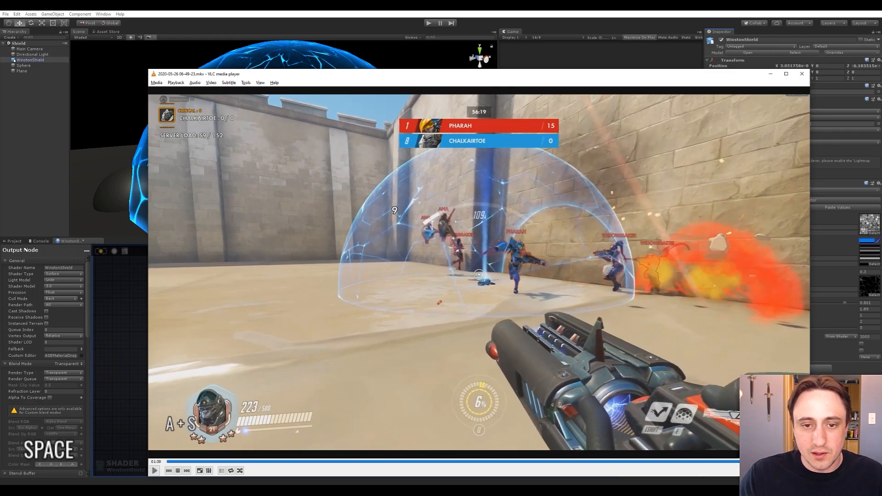
pyautogui.hotkey('shift', 'Left')
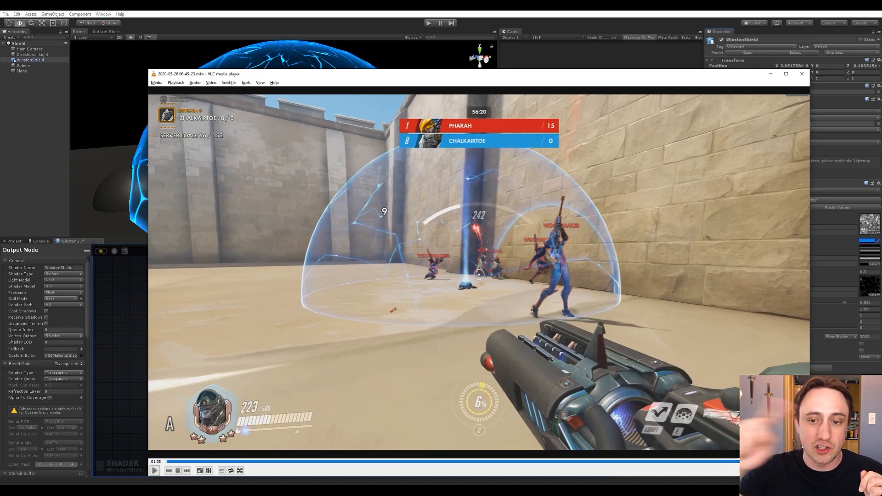
pyautogui.press('space')
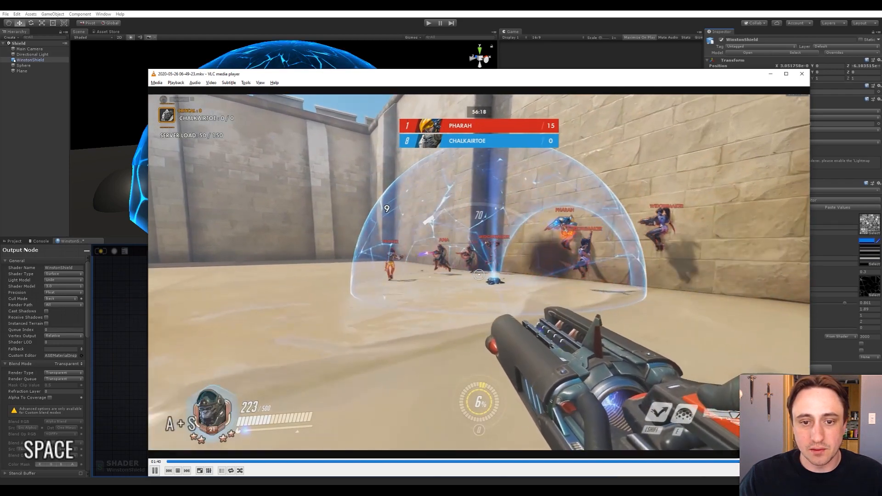
pyautogui.click(728, 370)
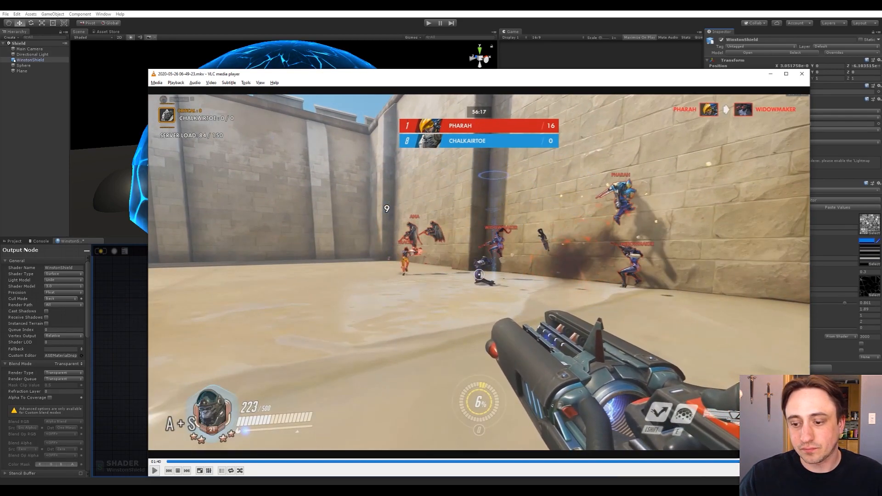
pyautogui.press('space')
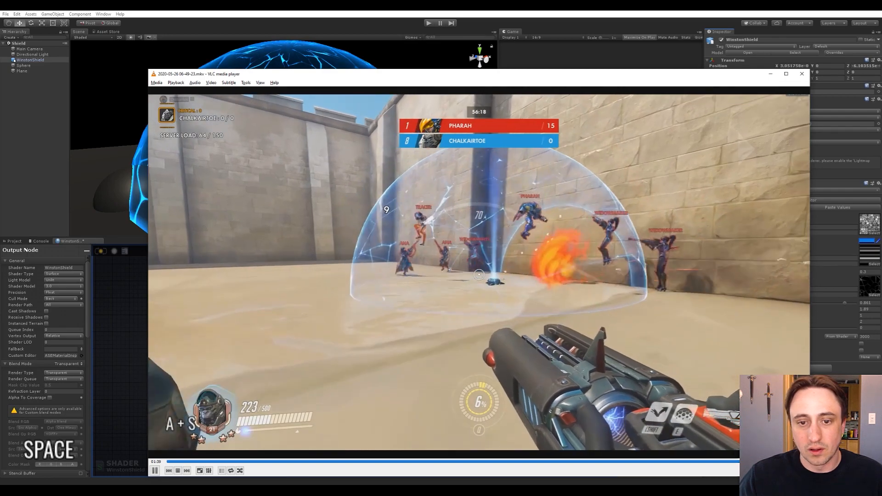
pyautogui.press('space')
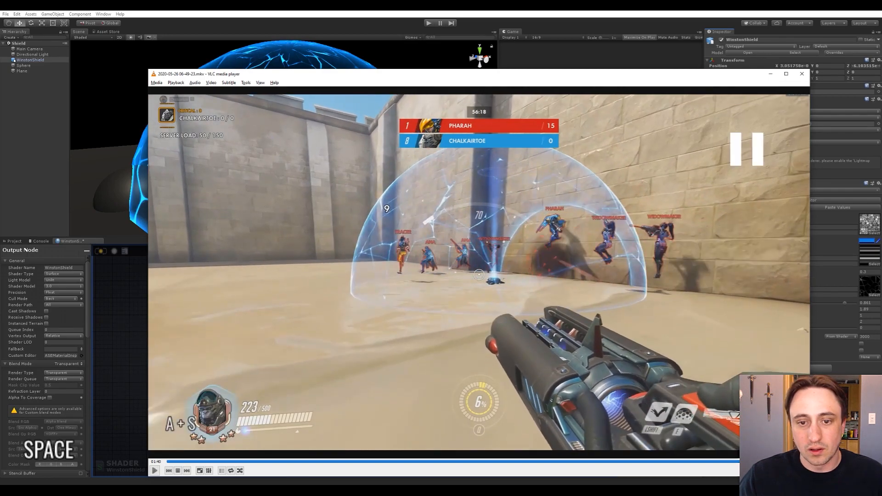
pyautogui.click(802, 74)
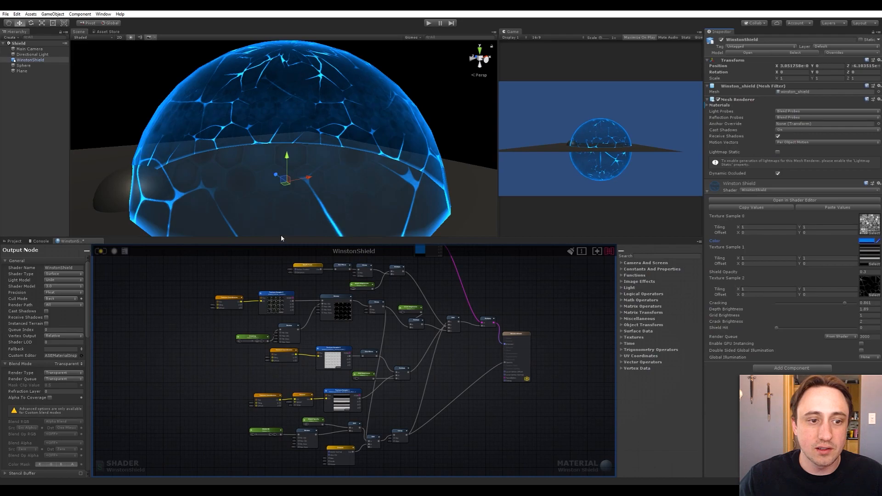
# Feed Shield Opacity directly into the Add that takes the Fresnel output, and delete the intermediate Add and Remap nodes.
pyautogui.moveTo(232, 437); pyautogui.dragTo(232, 380, button='middle')
pyautogui.scroll(5, 268, 354)
pyautogui.scroll(-1, 233, 380)
pyautogui.moveTo(293, 349); pyautogui.dragTo(235, 372)
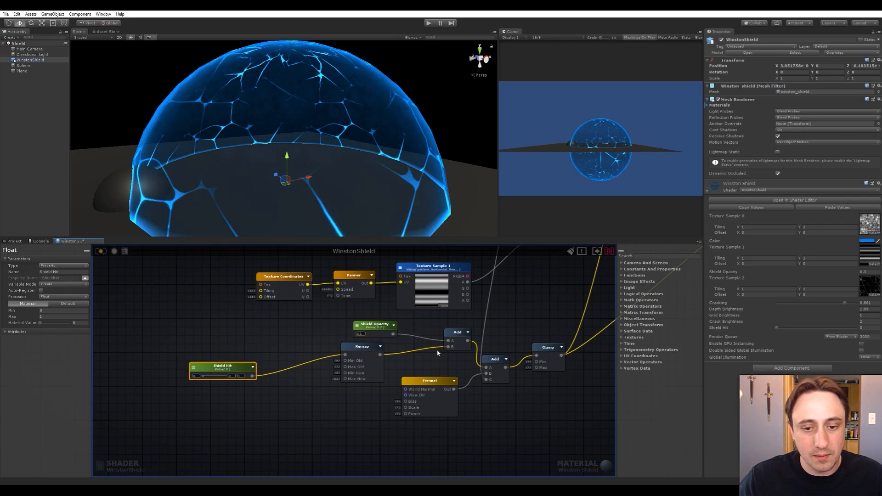
pyautogui.moveTo(407, 351); pyautogui.dragTo(361, 353, button='middle')
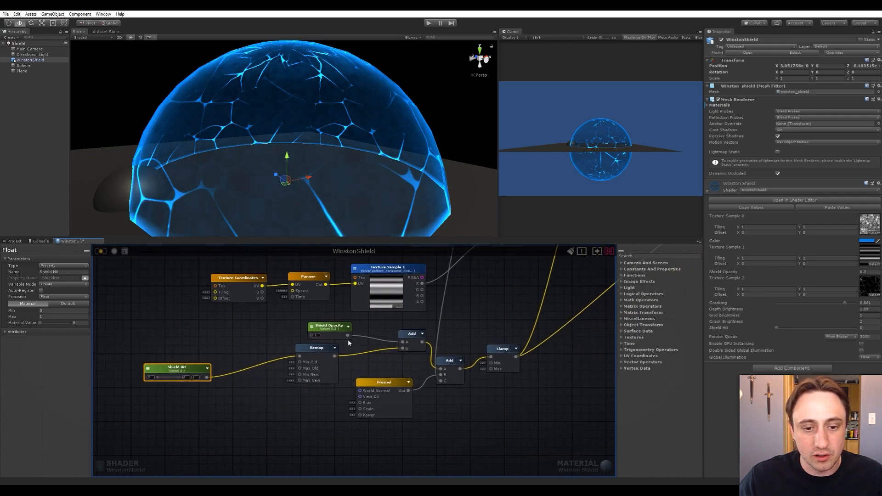
pyautogui.moveTo(348, 336); pyautogui.dragTo(441, 369)
pyautogui.click(412, 349)
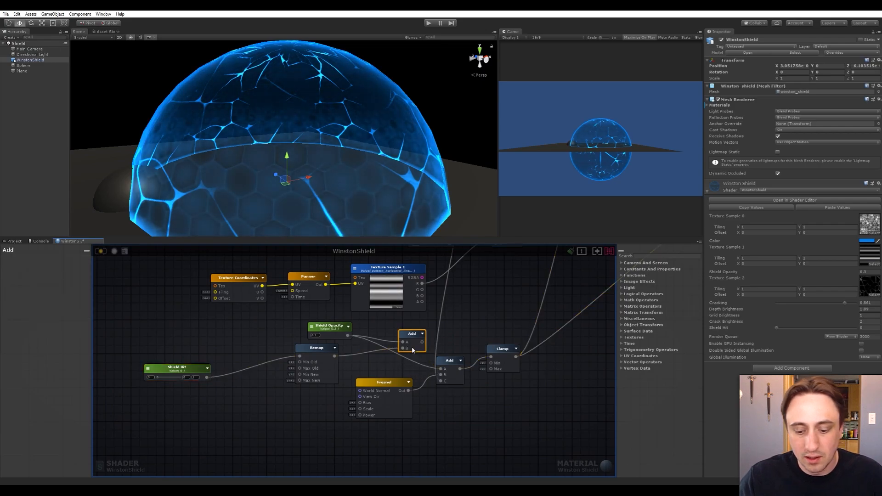
pyautogui.press('Delete')
pyautogui.click(334, 380)
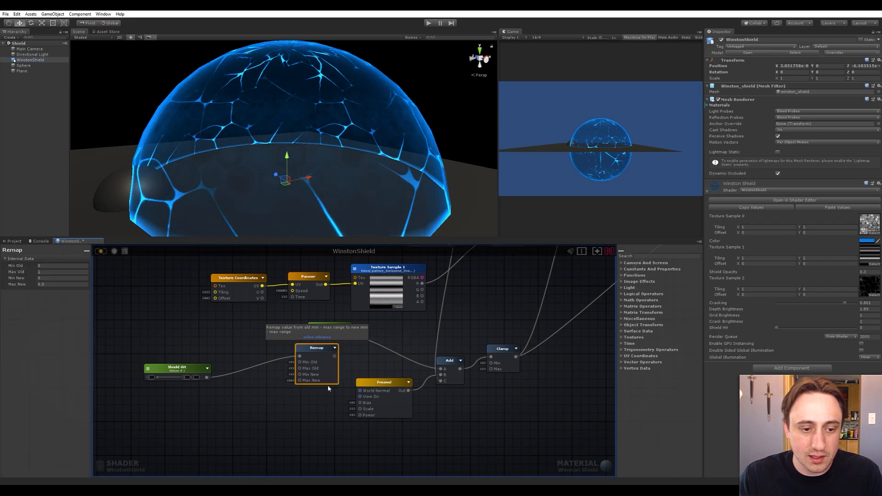
pyautogui.press('Delete')
# Connect Shield Hit to the Fresnel's Scale input, place it beside the Fresnel node, and raise its value to 1.
pyautogui.moveTo(185, 369); pyautogui.dragTo(360, 409)
pyautogui.click(328, 427)
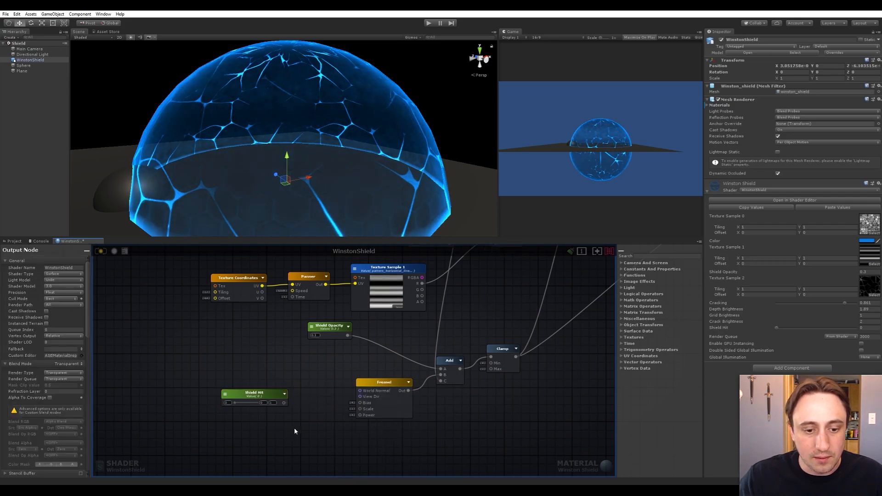
pyautogui.moveTo(285, 405); pyautogui.dragTo(265, 401)
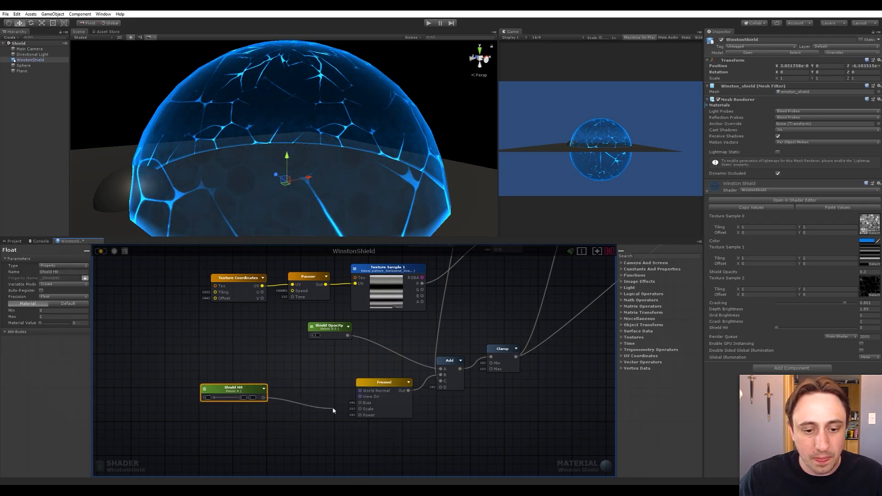
pyautogui.moveTo(360, 407); pyautogui.dragTo(360, 409)
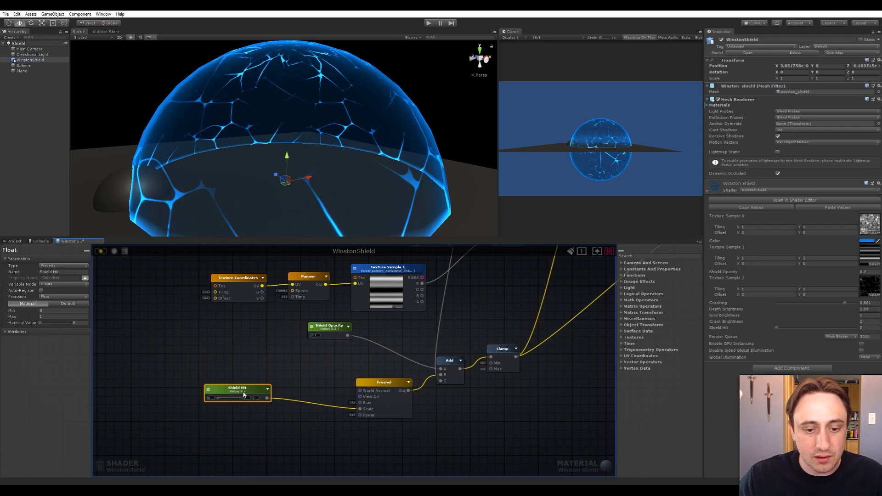
pyautogui.moveTo(239, 392); pyautogui.dragTo(296, 403)
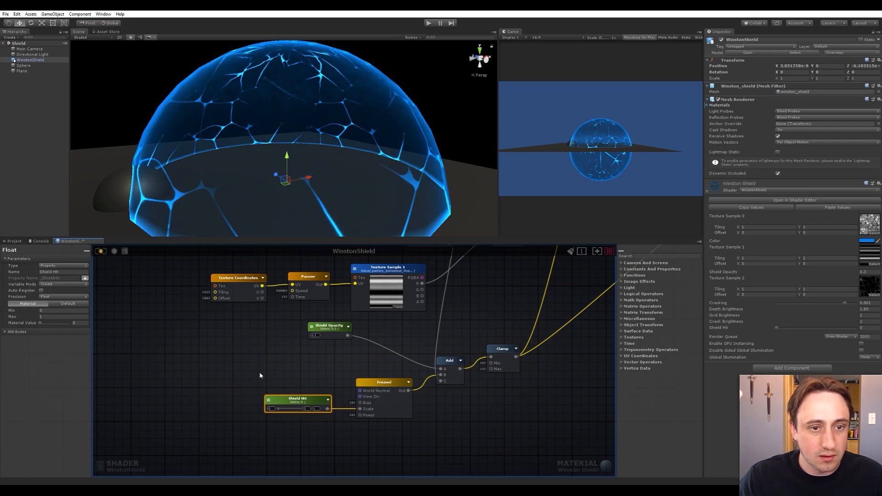
pyautogui.moveTo(281, 410); pyautogui.dragTo(308, 412)
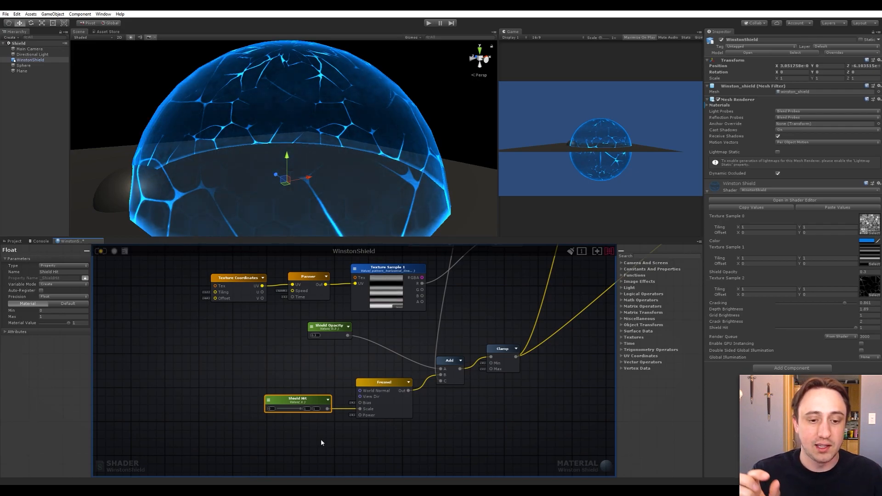
# Move the Shield Hit node farther from the Fresnel to make room and add a new Remap node to the graph.
pyautogui.scroll(1, 321, 440)
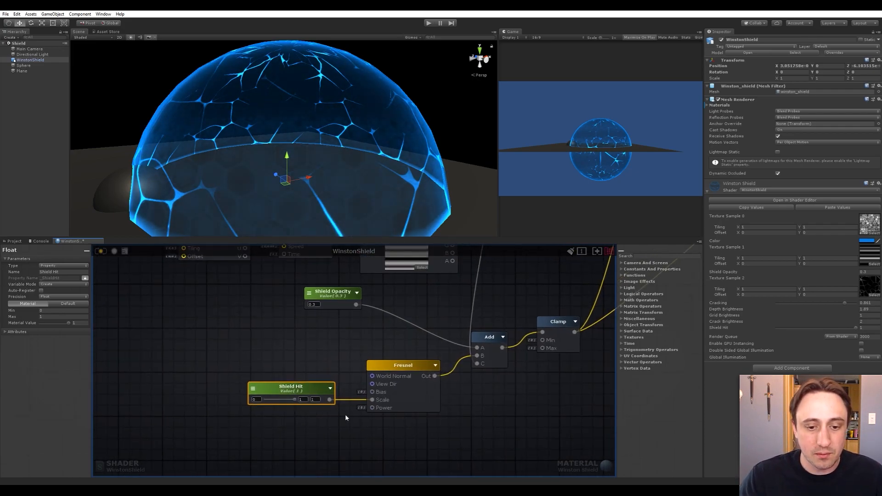
pyautogui.moveTo(340, 418); pyautogui.dragTo(375, 403, button='middle')
pyautogui.moveTo(329, 371); pyautogui.dragTo(285, 335)
pyautogui.moveTo(329, 421); pyautogui.dragTo(341, 424, button='middle')
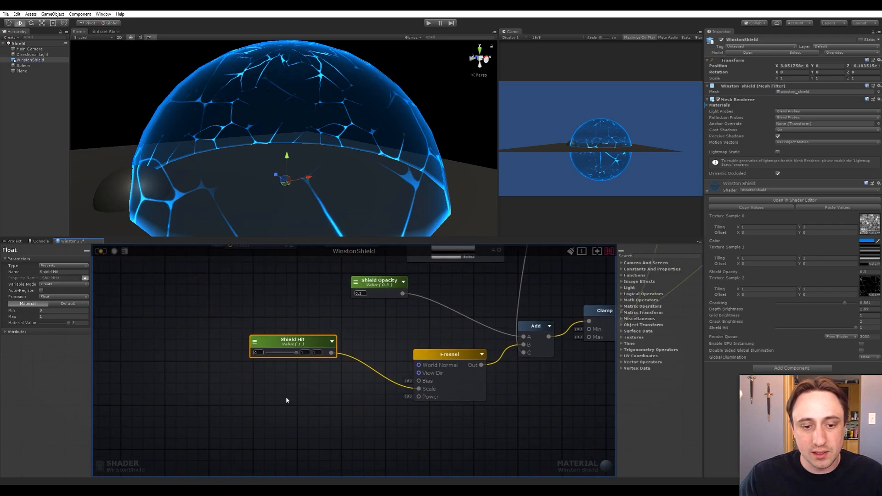
pyautogui.scroll(-1, 286, 396)
pyautogui.click(276, 397)
pyautogui.scroll(1, 276, 397)
pyautogui.moveTo(281, 344); pyautogui.dragTo(224, 373)
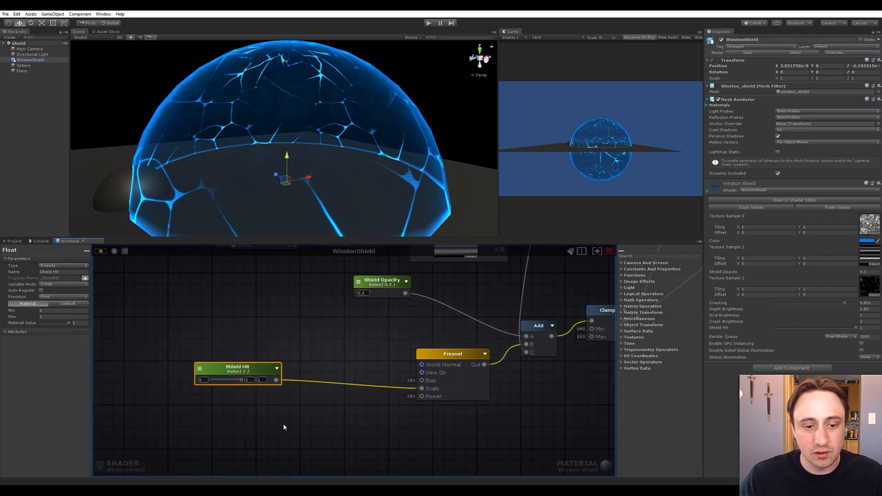
pyautogui.click(288, 422)
pyautogui.press('space')
pyautogui.write('remap')
pyautogui.press('Return')
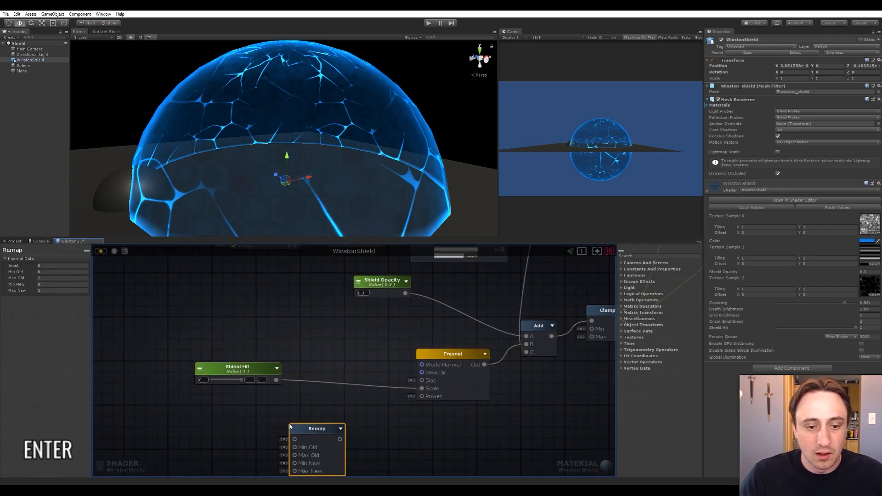
# Place the new Remap beside Shield Hit, feed Shield Hit into it, and set its Min New to 0.6 and Max New to 1.5.
pyautogui.moveTo(321, 428); pyautogui.dragTo(347, 373)
pyautogui.moveTo(276, 380); pyautogui.dragTo(336, 386)
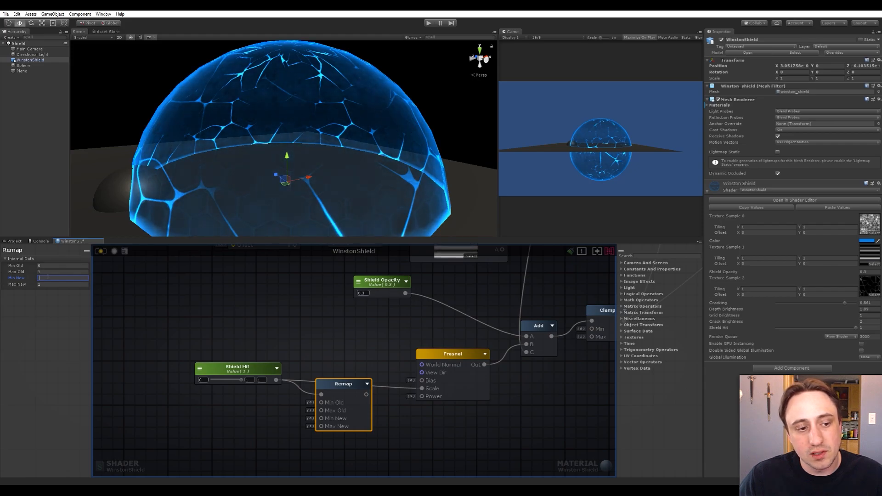
pyautogui.write('0.6')
pyautogui.press('Tab')
pyautogui.write('1.5')
pyautogui.press('Return')
# Connect the Remap output to the Fresnel's Scale input and move the Shield Hit node closer to the Remap.
pyautogui.moveTo(241, 381); pyautogui.dragTo(245, 381)
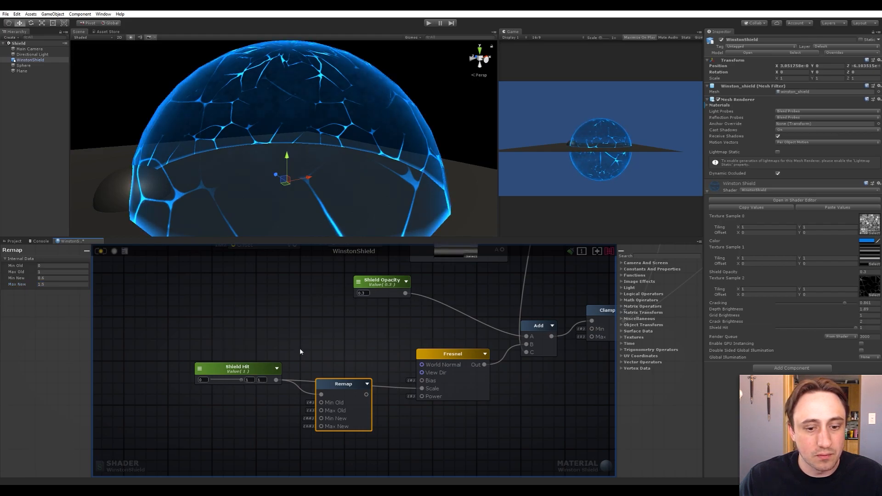
pyautogui.moveTo(366, 394)
pyautogui.mouseDown()
pyautogui.moveTo(422, 389)
pyautogui.moveTo(363, 372)
pyautogui.moveTo(374, 379)
pyautogui.mouseUp()
pyautogui.moveTo(260, 372); pyautogui.dragTo(299, 377)
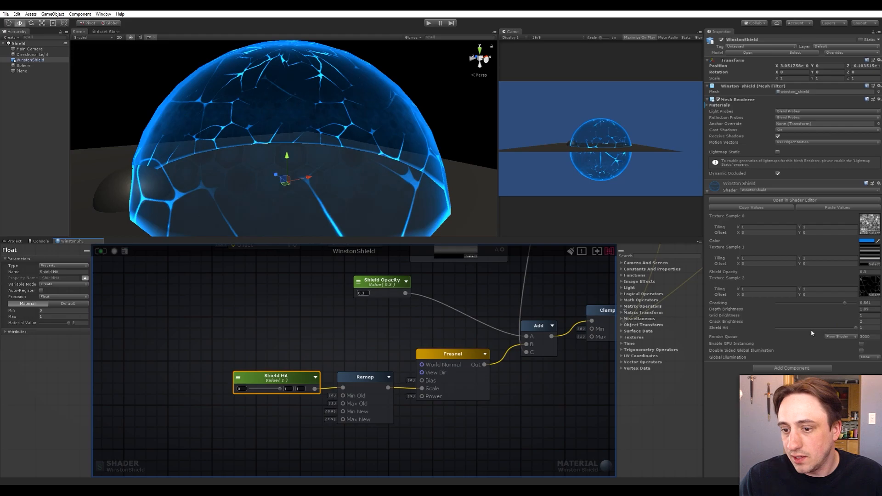
# Lower Shield Hit to about 0.365 on the material and set the Remap's Min New to 0.5.
pyautogui.moveTo(853, 330); pyautogui.dragTo(803, 327)
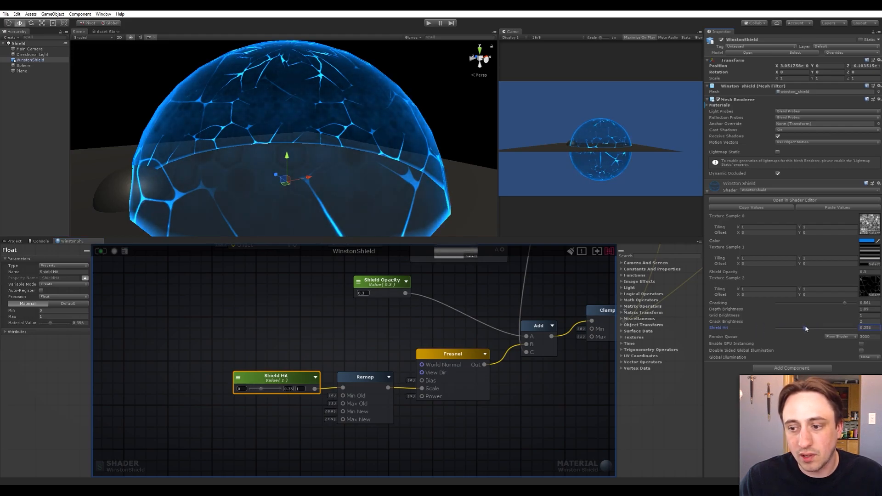
pyautogui.moveTo(807, 330); pyautogui.dragTo(805, 328)
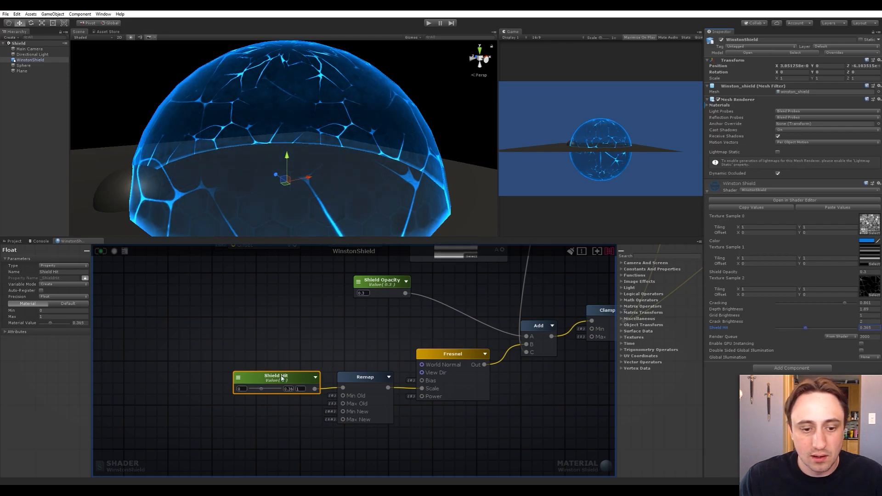
pyautogui.click(373, 379)
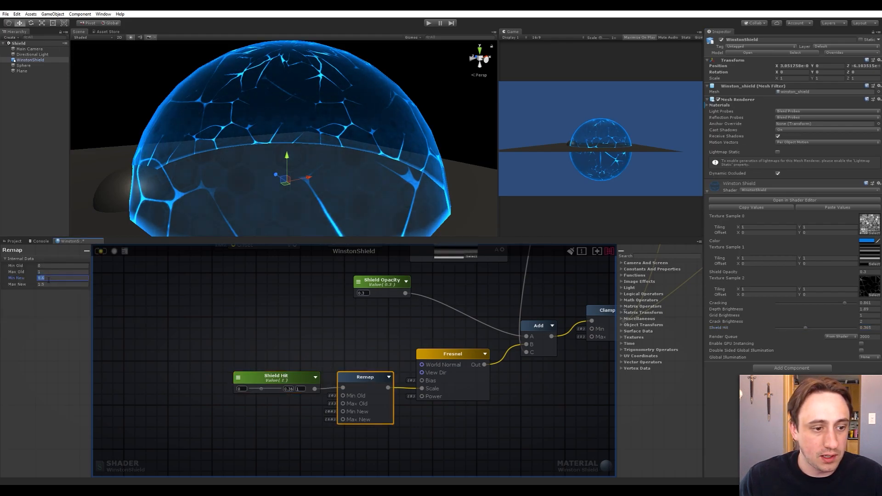
pyautogui.write('5')
pyautogui.press('Return')
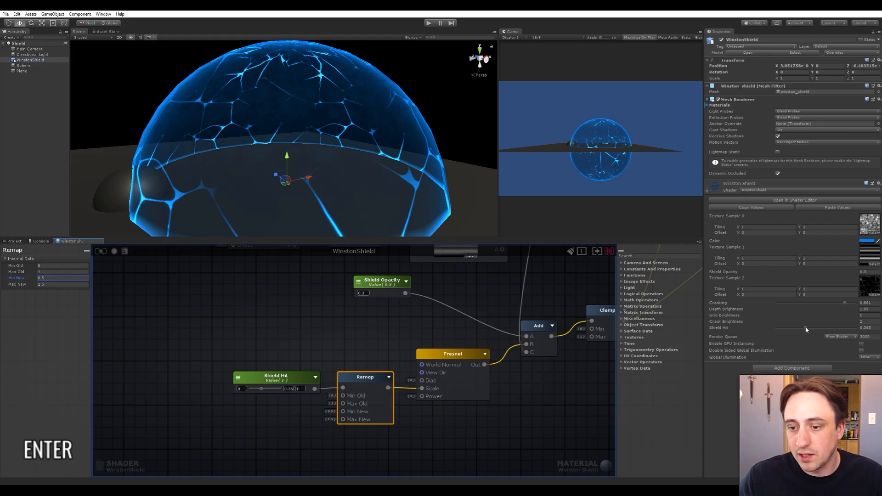
# Try a Shield Hit value of 0.5 on the material, and raise it to about 0.571 on the node.
pyautogui.moveTo(807, 330); pyautogui.dragTo(818, 329)
pyautogui.write('0.5')
pyautogui.press('Return')
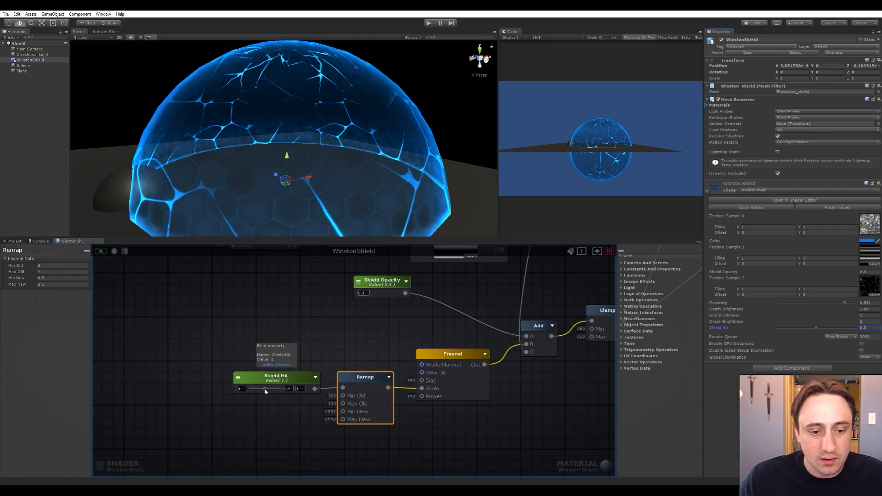
pyautogui.moveTo(265, 389)
pyautogui.mouseDown()
pyautogui.moveTo(280, 389)
pyautogui.moveTo(256, 386)
pyautogui.moveTo(281, 385)
pyautogui.moveTo(267, 387)
pyautogui.mouseUp()
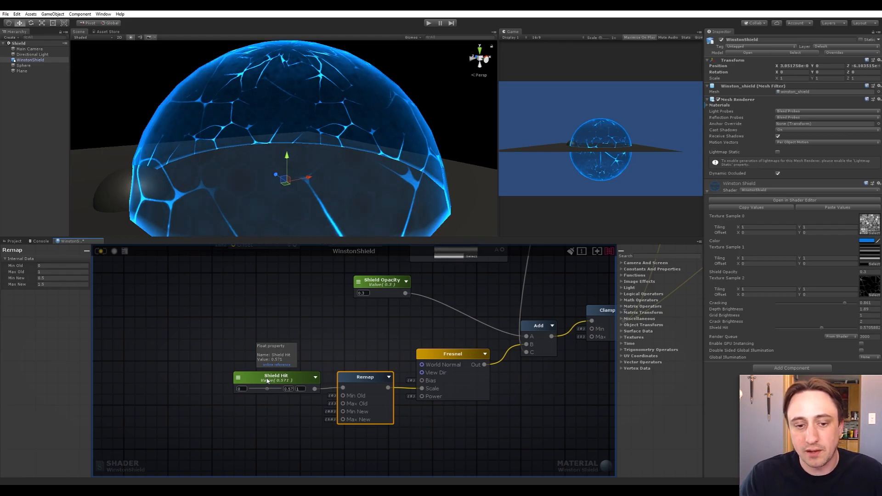
# Enlarge the shader graph area and look over the whole node network down to the Shield Hit and Fresnel branch.
pyautogui.scroll(-6, 388, 346)
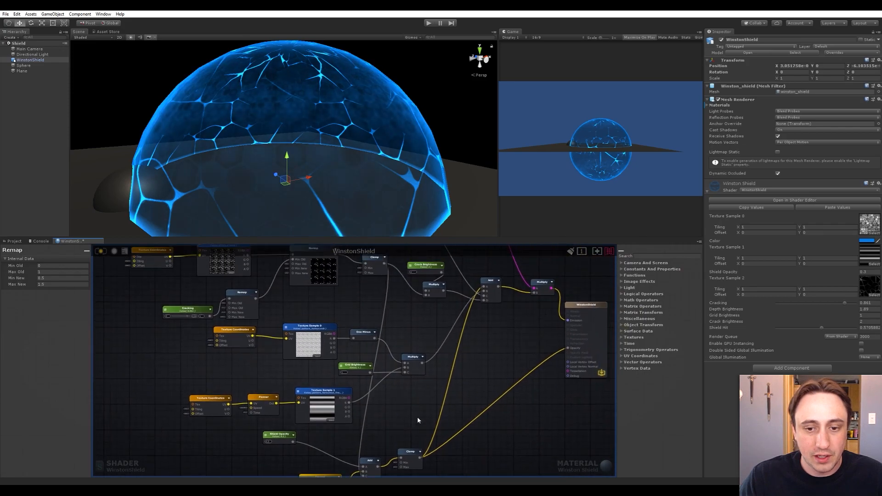
pyautogui.moveTo(551, 332); pyautogui.dragTo(525, 403, button='middle')
pyautogui.scroll(-5, 524, 349)
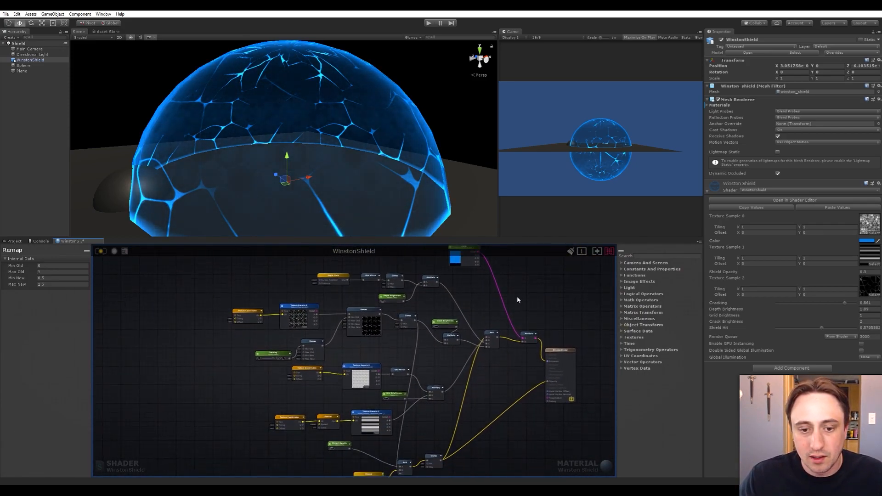
pyautogui.moveTo(468, 238); pyautogui.dragTo(468, 106)
pyautogui.moveTo(254, 256); pyautogui.dragTo(215, 342, button='middle')
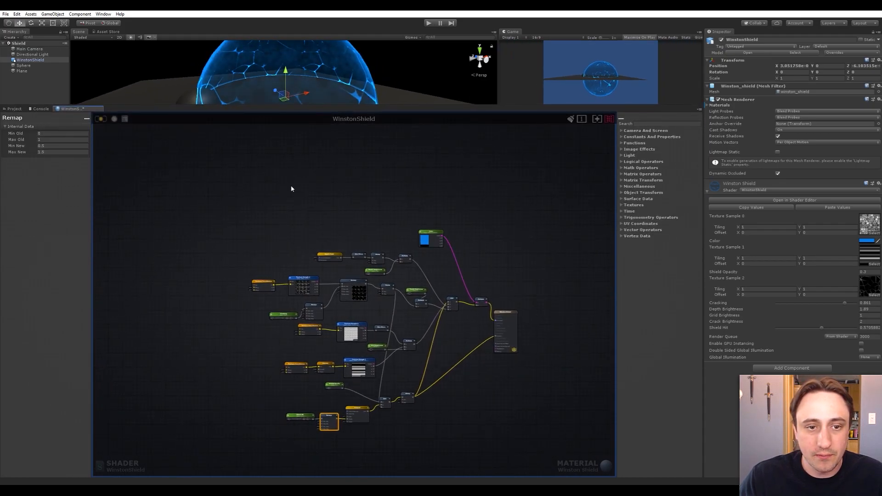
pyautogui.scroll(6, 301, 270)
pyautogui.moveTo(344, 275); pyautogui.dragTo(245, 225, button='middle')
pyautogui.scroll(-3, 246, 226)
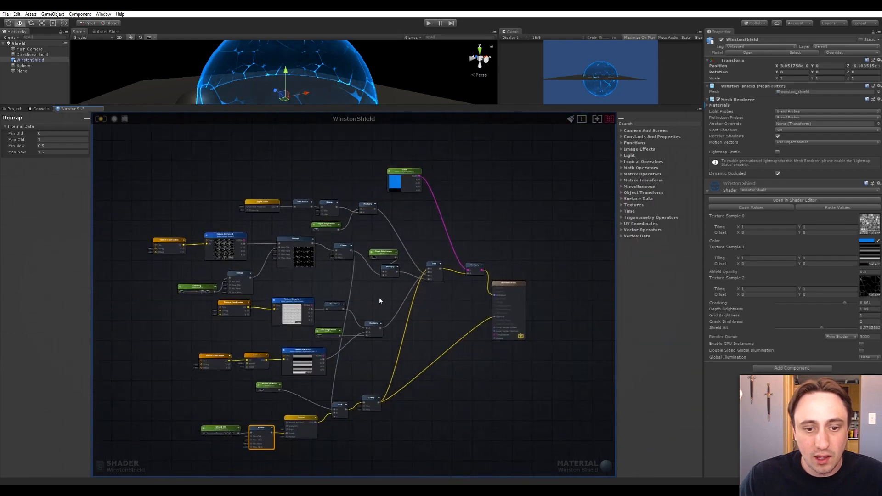
pyautogui.moveTo(386, 306); pyautogui.dragTo(396, 266, button='middle')
pyautogui.moveTo(394, 205); pyautogui.dragTo(399, 268, button='middle')
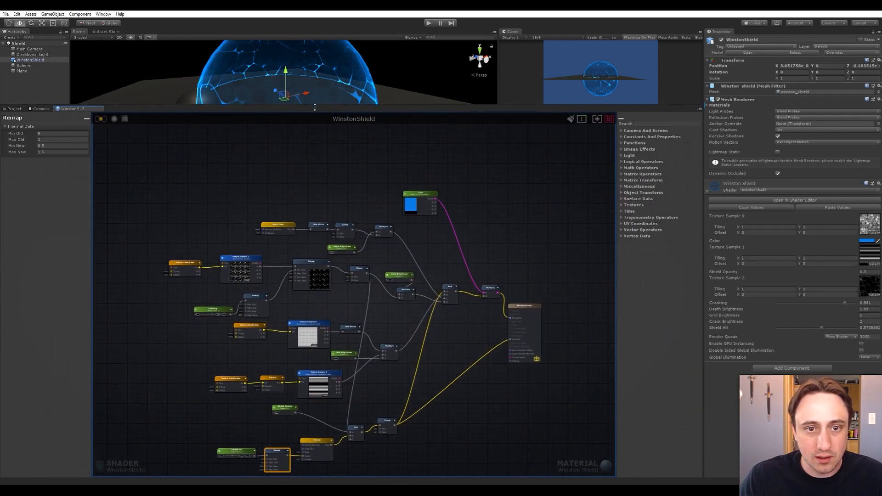
pyautogui.moveTo(307, 295); pyautogui.dragTo(331, 177, button='middle')
pyautogui.scroll(4, 295, 357)
pyautogui.moveTo(427, 355); pyautogui.dragTo(411, 393, button='middle')
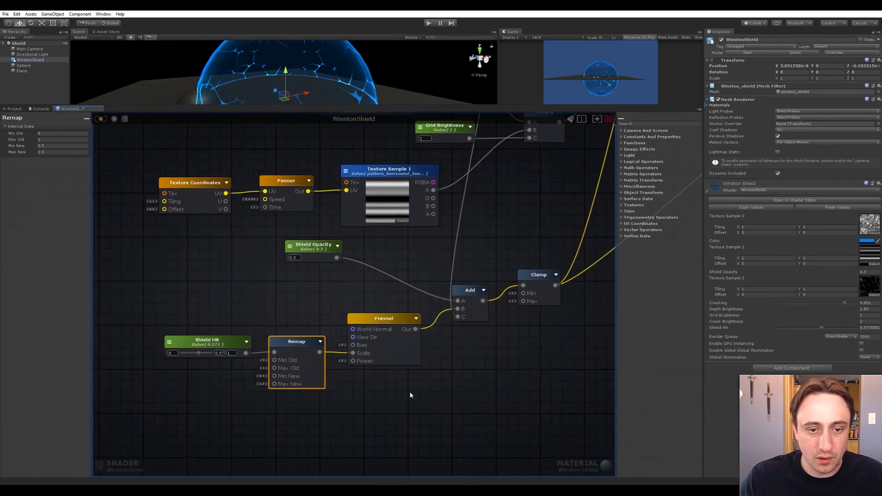
# Move the Shield Opacity node closer to its Add, and the Color node closer to the final Multiply.
pyautogui.moveTo(315, 246); pyautogui.dragTo(392, 280)
pyautogui.moveTo(500, 367); pyautogui.dragTo(363, 385, button='middle')
pyautogui.click(467, 381)
pyautogui.scroll(-3, 465, 375)
pyautogui.scroll(4, 453, 363)
pyautogui.scroll(-3, 395, 317)
pyautogui.moveTo(398, 305); pyautogui.dragTo(390, 374, button='middle')
pyautogui.scroll(-1, 373, 383)
pyautogui.moveTo(383, 253); pyautogui.dragTo(412, 342, button='middle')
pyautogui.moveTo(454, 289); pyautogui.dragTo(378, 315, button='middle')
pyautogui.scroll(3, 379, 315)
pyautogui.click(339, 220)
pyautogui.moveTo(339, 221); pyautogui.dragTo(420, 337)
# Examine how the depth, crack, grid and opacity branches combine in the Add node before the color Multiply and Emission.
pyautogui.moveTo(537, 353); pyautogui.dragTo(477, 250, button='middle')
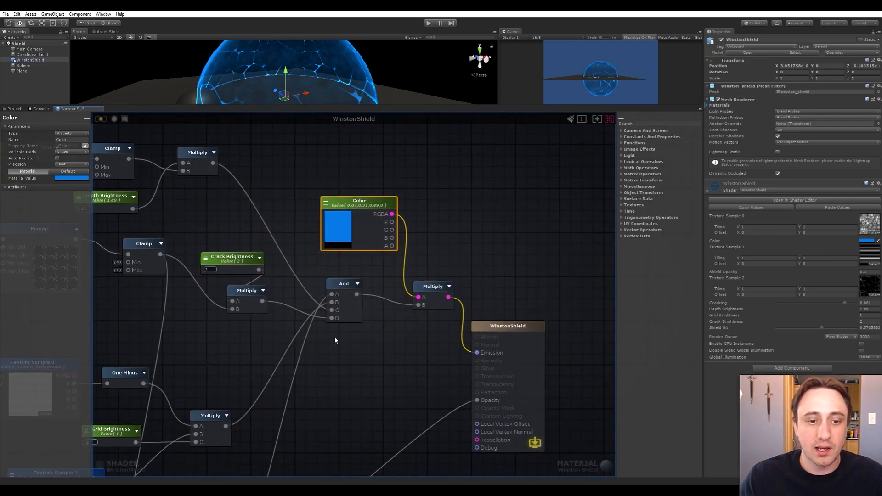
pyautogui.moveTo(335, 339); pyautogui.dragTo(406, 331, button='middle')
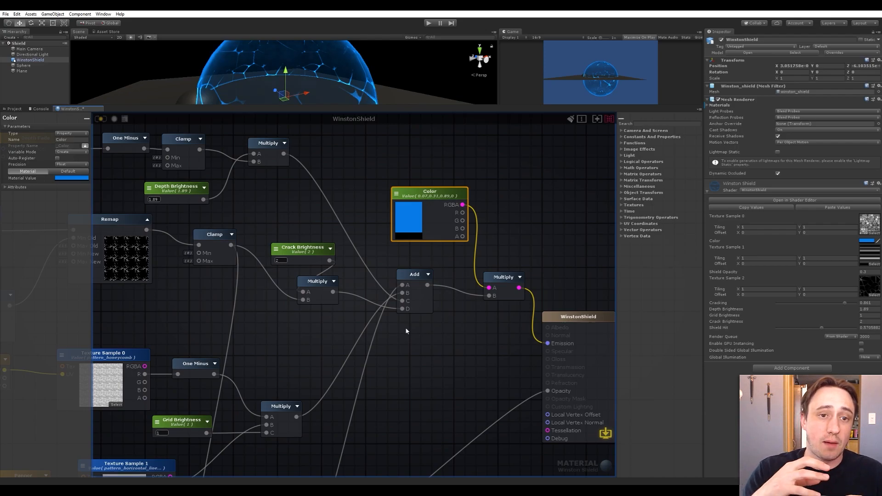
pyautogui.click(420, 303)
pyautogui.moveTo(403, 377); pyautogui.dragTo(517, 273, button='middle')
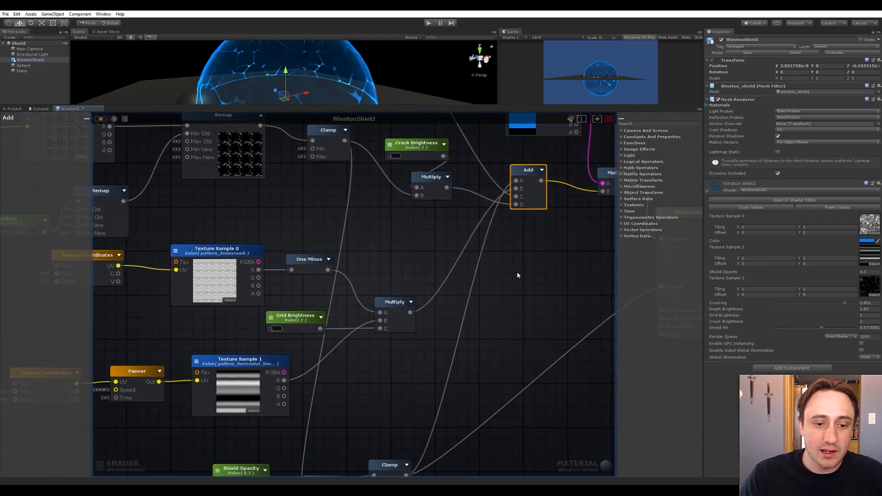
pyautogui.scroll(-2, 512, 278)
pyautogui.scroll(2, 421, 353)
pyautogui.moveTo(420, 353); pyautogui.dragTo(388, 355, button='middle')
pyautogui.moveTo(382, 314); pyautogui.dragTo(327, 402, button='middle')
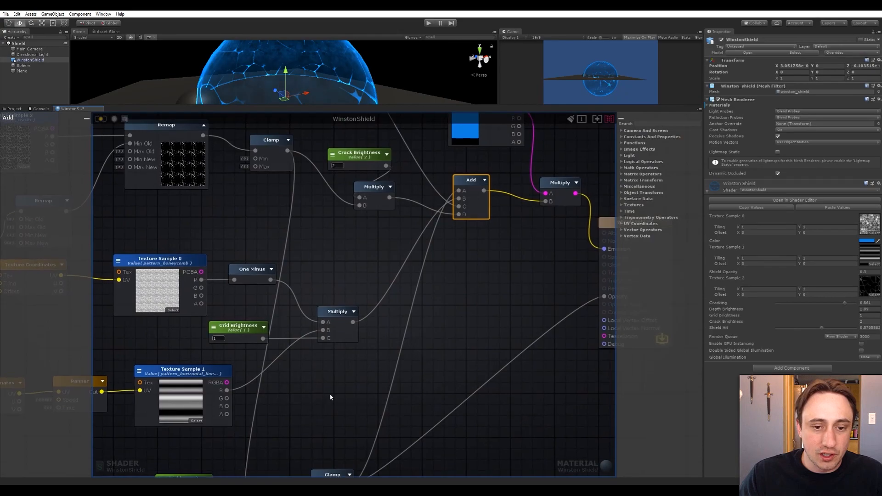
pyautogui.scroll(-1, 327, 401)
pyautogui.moveTo(462, 258); pyautogui.dragTo(472, 290, button='middle')
pyautogui.scroll(1, 399, 298)
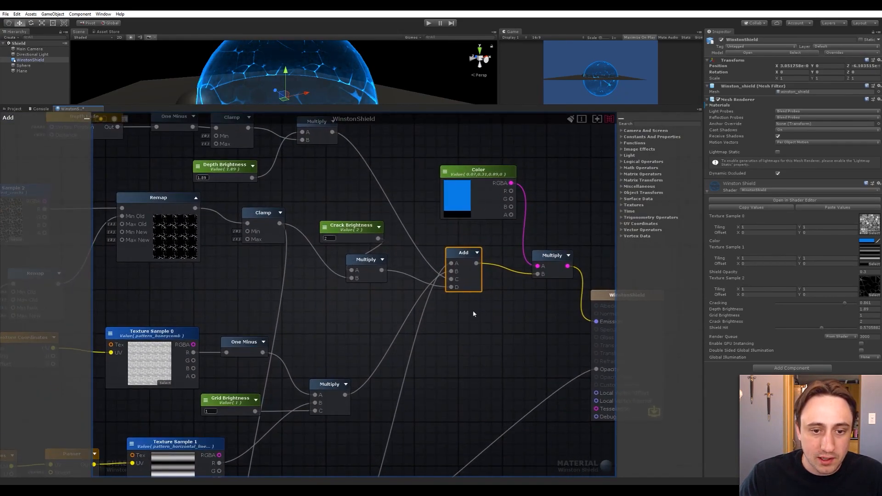
pyautogui.moveTo(479, 367)
pyautogui.mouseDown(button='middle')
pyautogui.moveTo(527, 231)
pyautogui.moveTo(481, 374)
pyautogui.mouseUp(button='middle')
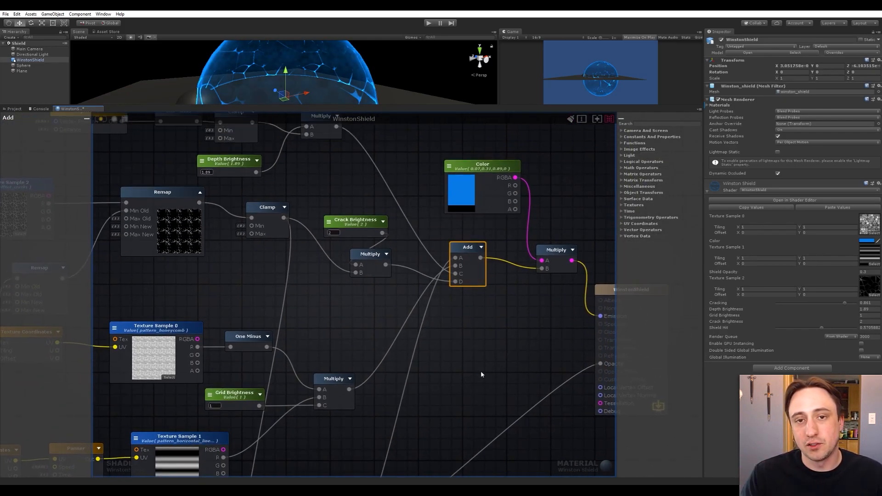
pyautogui.moveTo(530, 320); pyautogui.dragTo(475, 374, button='middle')
# Enlarge the Scene view again and orbit around the shield dome to inspect its current look.
pyautogui.moveTo(422, 110); pyautogui.dragTo(376, 229)
pyautogui.keyDown('alt'); pyautogui.moveTo(337, 157); pyautogui.dragTo(291, 150); pyautogui.keyUp('alt')
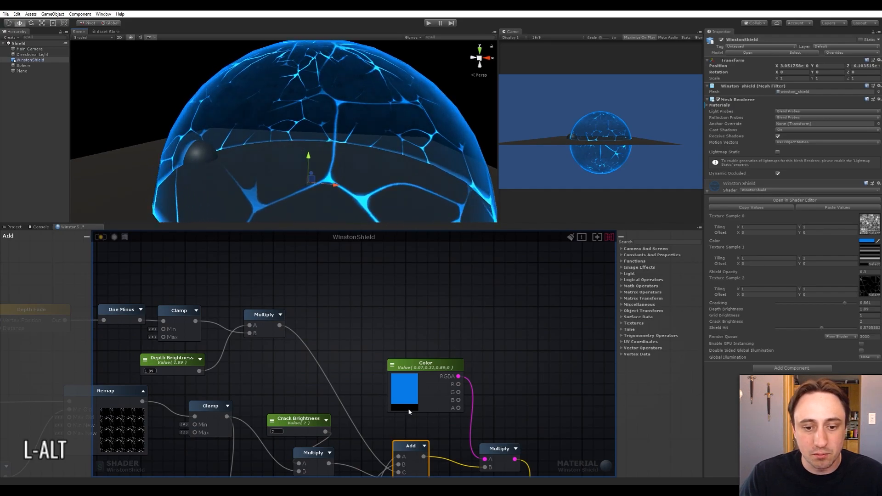
pyautogui.keyDown('alt'); pyautogui.moveTo(373, 179); pyautogui.dragTo(332, 148); pyautogui.keyUp('alt')
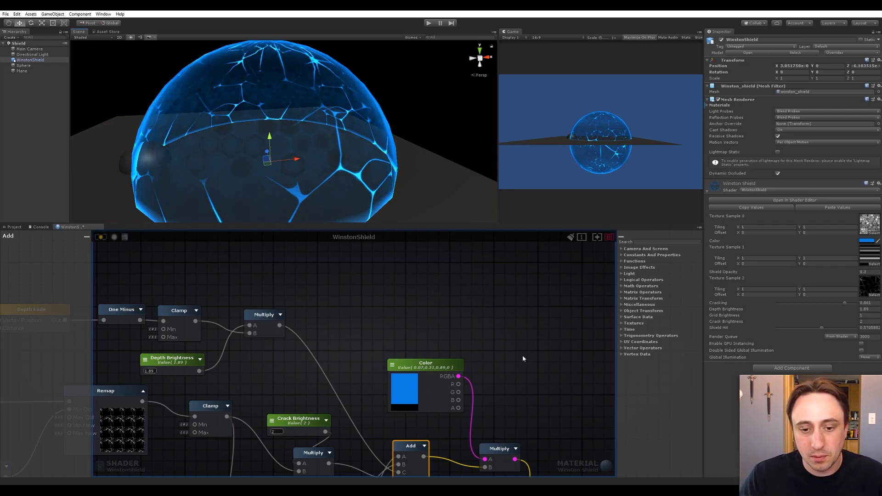
# Lower the Shield Hit value slightly to about 0.547 on its node.
pyautogui.moveTo(523, 353); pyautogui.dragTo(507, 287, button='right')
pyautogui.moveTo(431, 423); pyautogui.dragTo(467, 335, button='right')
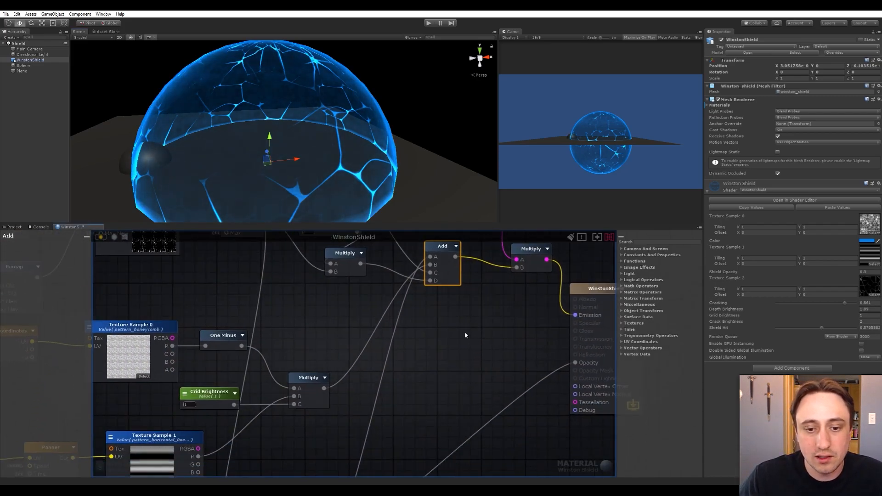
pyautogui.scroll(-5, 482, 315)
pyautogui.moveTo(424, 374); pyautogui.dragTo(419, 327, button='right')
pyautogui.scroll(4, 386, 339)
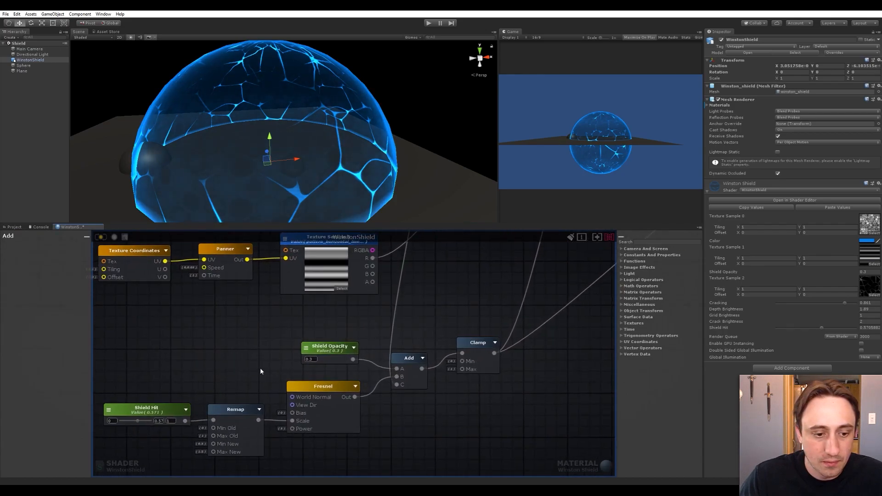
pyautogui.scroll(-2, 205, 389)
pyautogui.scroll(2, 166, 405)
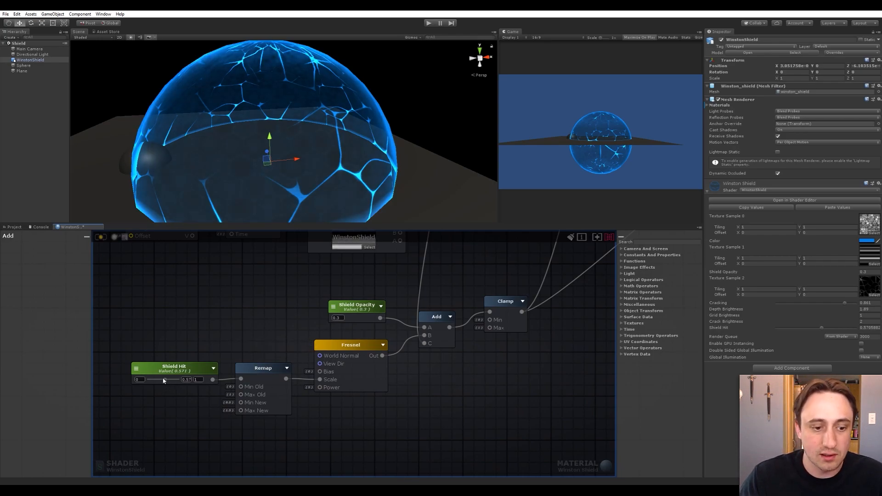
pyautogui.moveTo(167, 380)
pyautogui.mouseDown()
pyautogui.moveTo(173, 373)
pyautogui.moveTo(158, 378)
pyautogui.moveTo(166, 379)
pyautogui.mouseUp()
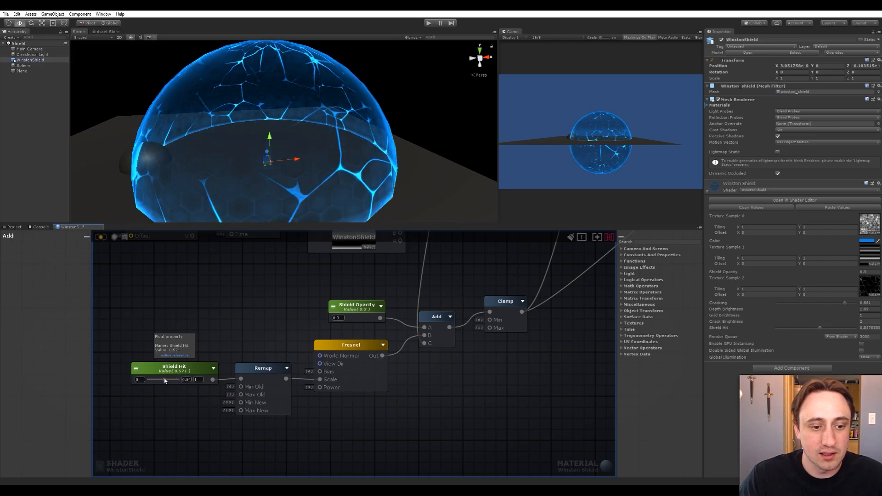
# Examine the path from Shield Hit and Fresnel through the Add and Clamp to the output node's Opacity.
pyautogui.click(362, 344)
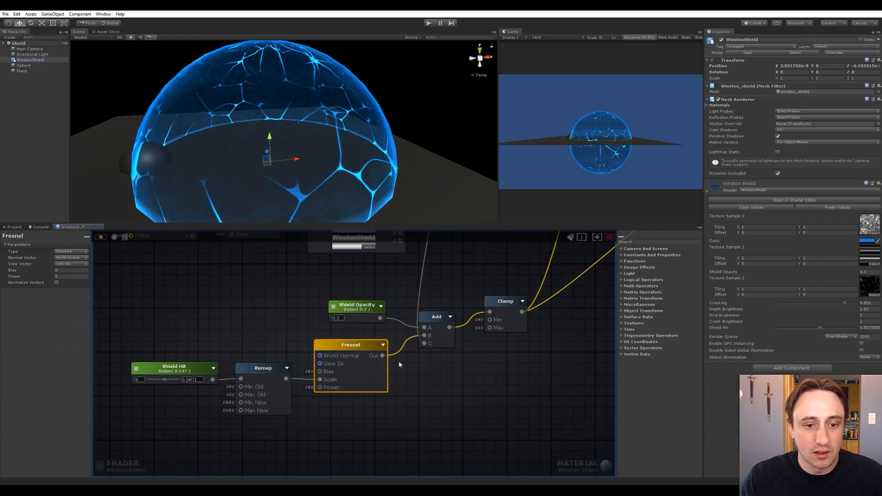
pyautogui.scroll(-4, 394, 369)
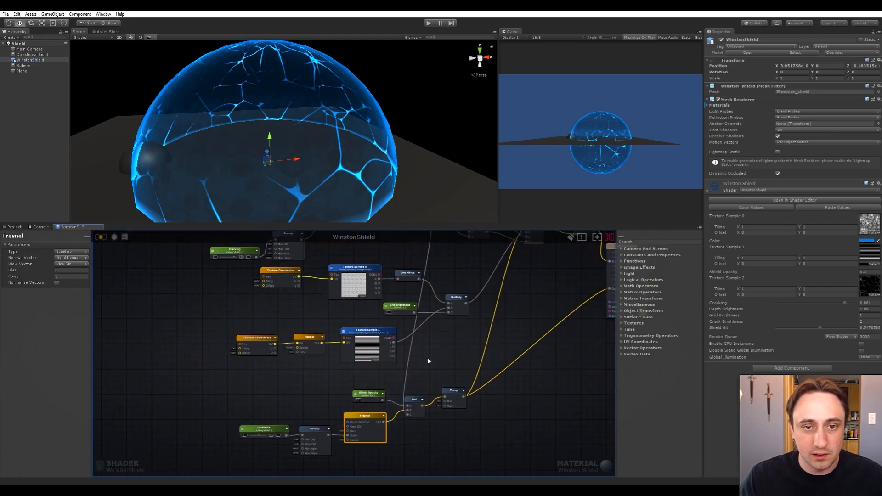
pyautogui.scroll(3, 421, 384)
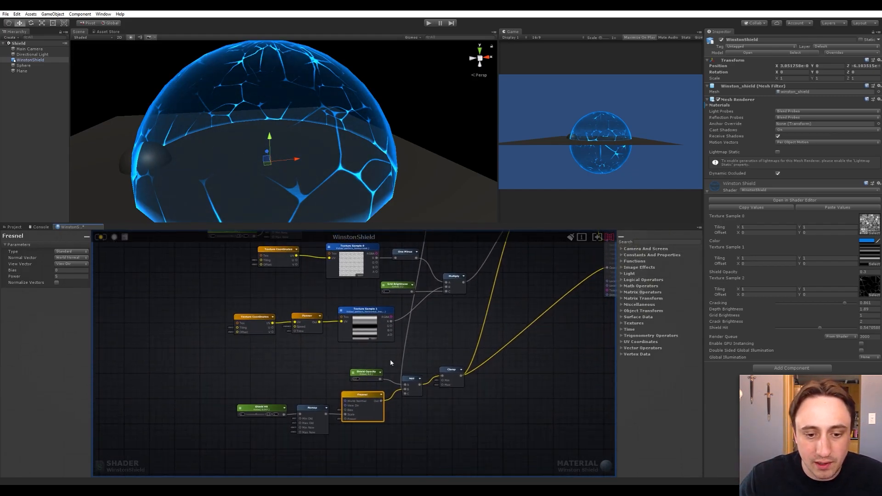
pyautogui.scroll(-3, 448, 379)
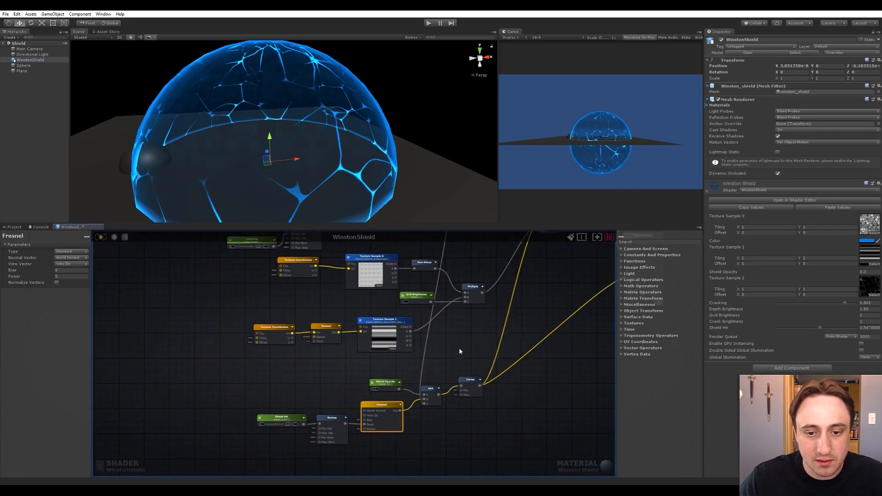
pyautogui.moveTo(461, 350); pyautogui.dragTo(419, 368, button='middle')
pyautogui.moveTo(200, 470); pyautogui.dragTo(454, 397)
pyautogui.moveTo(515, 371); pyautogui.dragTo(479, 361, button='middle')
pyautogui.click(475, 419)
pyautogui.scroll(3, 428, 395)
pyautogui.scroll(-3, 343, 415)
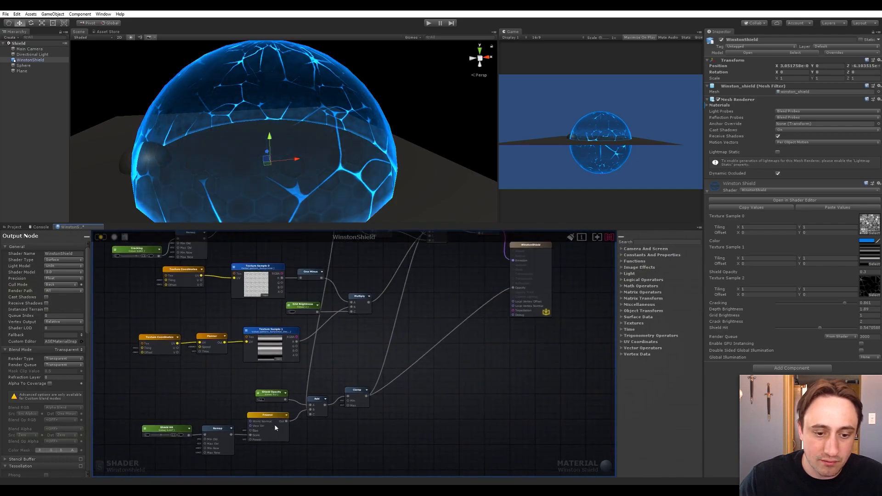
pyautogui.scroll(2, 285, 413)
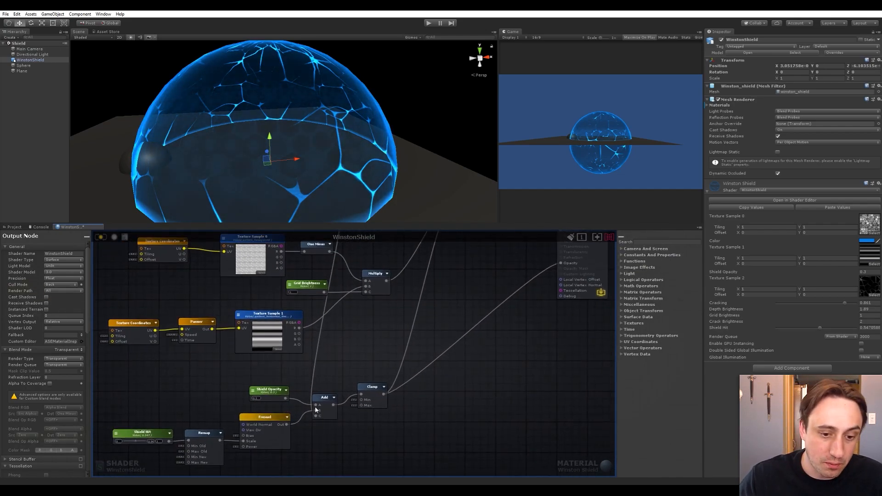
pyautogui.scroll(3, 440, 381)
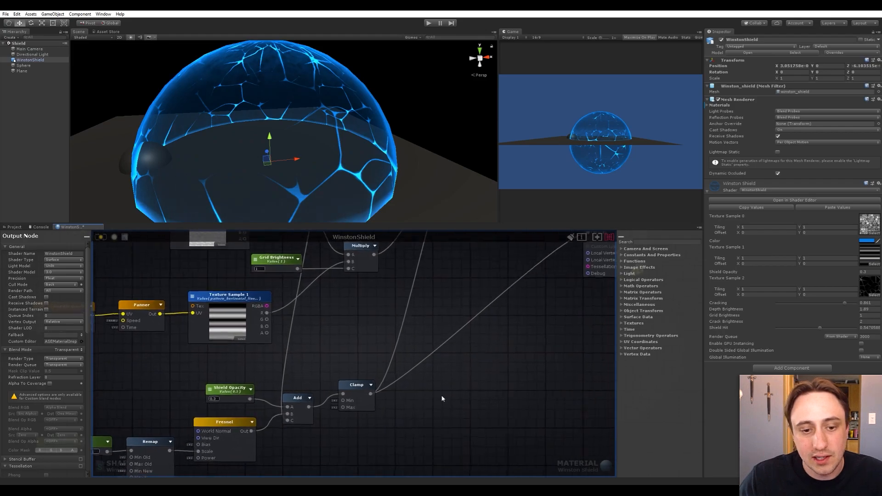
pyautogui.scroll(-2, 450, 379)
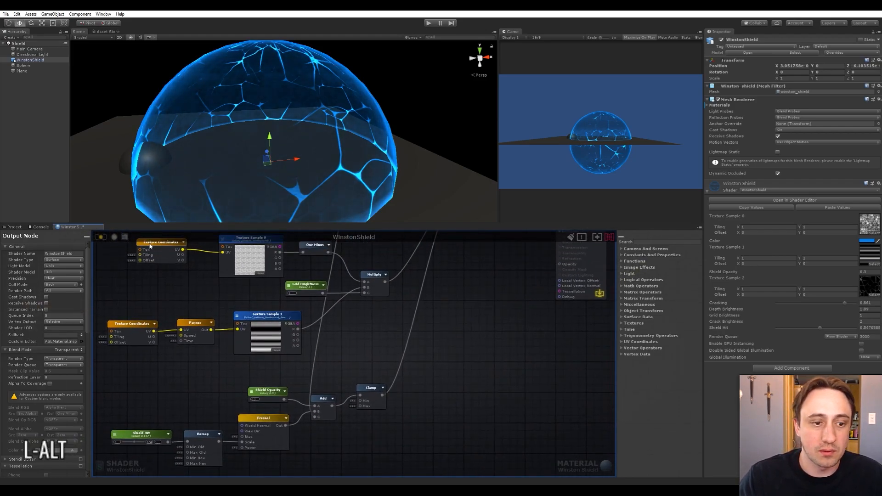
# Orbit around the shield dome and zoom in to inspect its hexagon pattern and cracks up close.
pyautogui.keyDown('alt'); pyautogui.moveTo(334, 150); pyautogui.dragTo(240, 173); pyautogui.keyUp('alt')
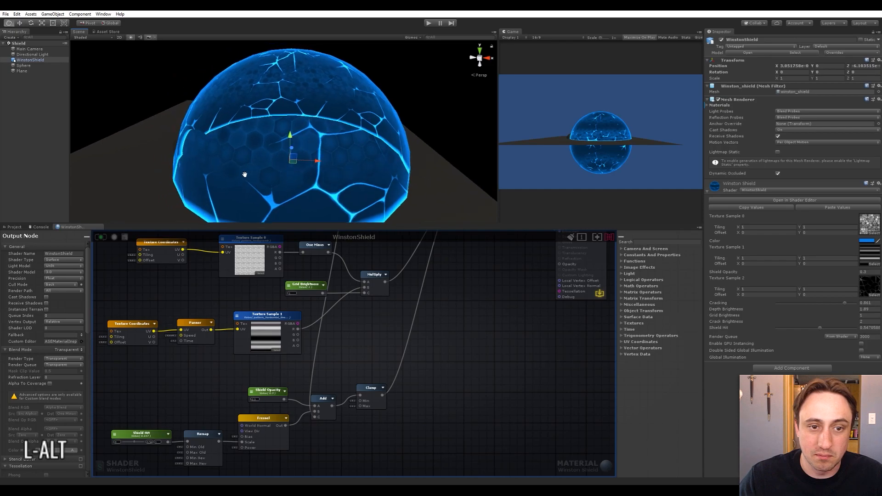
pyautogui.scroll(7, 278, 176)
pyautogui.keyDown('alt'); pyautogui.moveTo(294, 178); pyautogui.dragTo(244, 121); pyautogui.keyUp('alt')
pyautogui.scroll(-8, 287, 137)
# Examine the scan-line branch from Texture Coordinates through the Panner and Texture Sample 1 into the grid Multiply.
pyautogui.moveTo(383, 394)
pyautogui.mouseDown()
pyautogui.moveTo(496, 371)
pyautogui.moveTo(559, 264)
pyautogui.mouseUp()
pyautogui.scroll(-1, 506, 331)
pyautogui.moveTo(436, 327); pyautogui.dragTo(528, 305, button='middle')
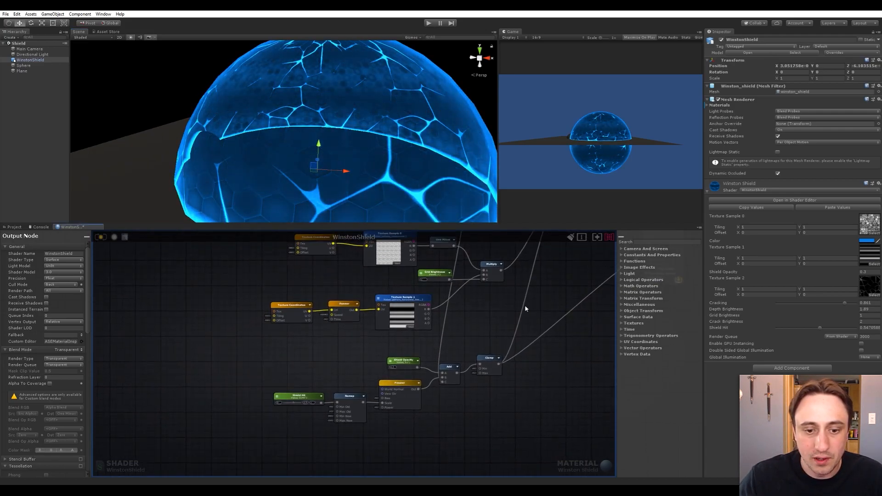
pyautogui.scroll(3, 480, 303)
pyautogui.moveTo(440, 331); pyautogui.dragTo(445, 365, button='middle')
pyautogui.scroll(-2, 444, 365)
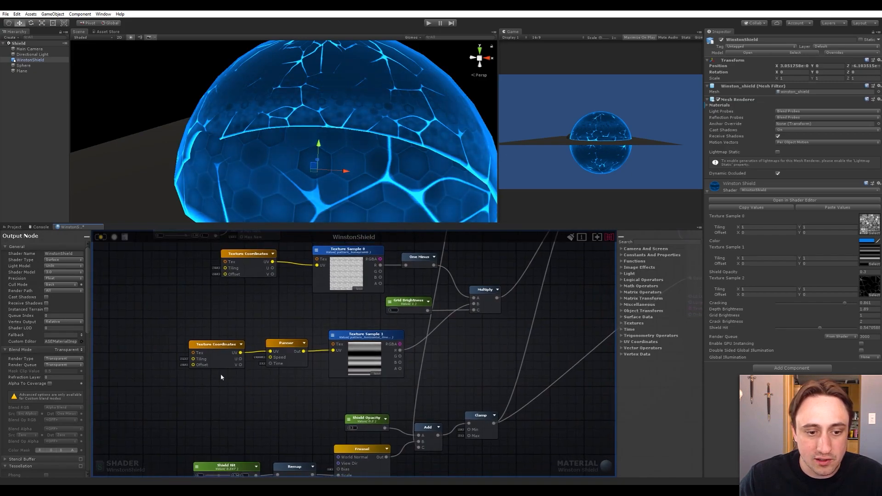
pyautogui.click(220, 363)
pyautogui.click(287, 347)
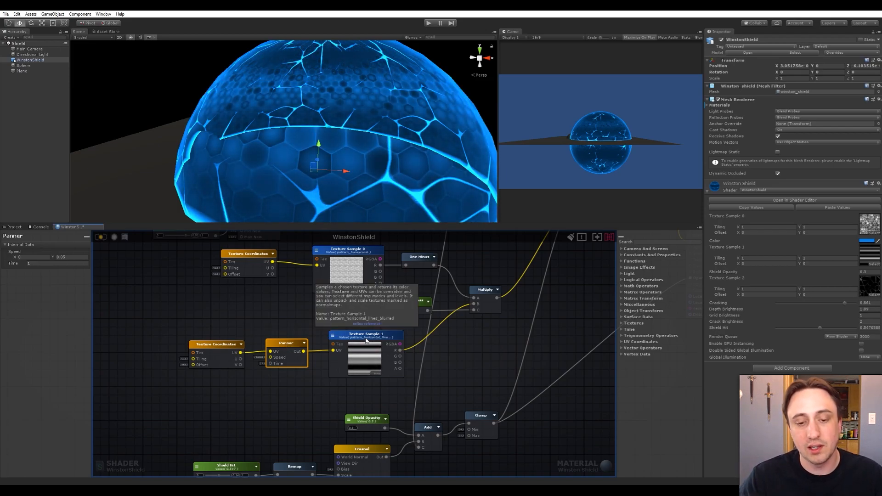
pyautogui.moveTo(463, 339); pyautogui.dragTo(461, 389, button='middle')
pyautogui.scroll(2, 461, 389)
pyautogui.scroll(-2, 461, 390)
pyautogui.scroll(2, 368, 344)
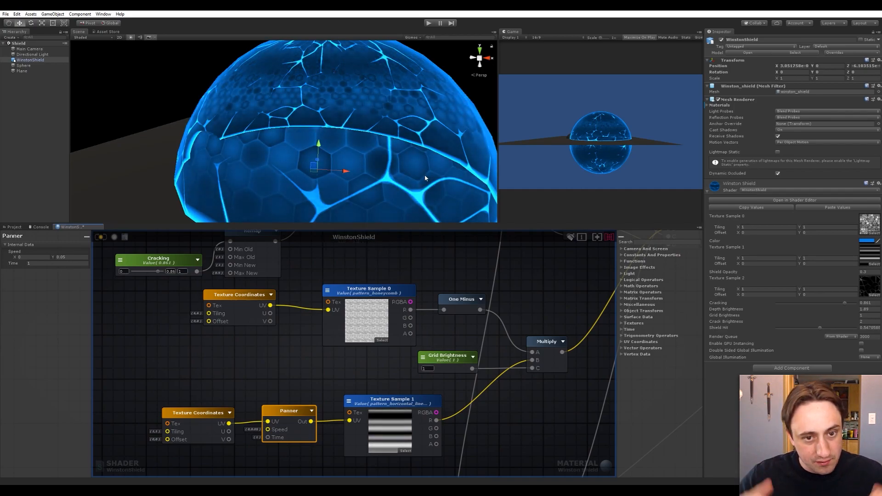
# Rearrange the Cracking node and its Remap so they sit in line beneath the crack texture sample.
pyautogui.moveTo(489, 249); pyautogui.dragTo(476, 317, button='middle')
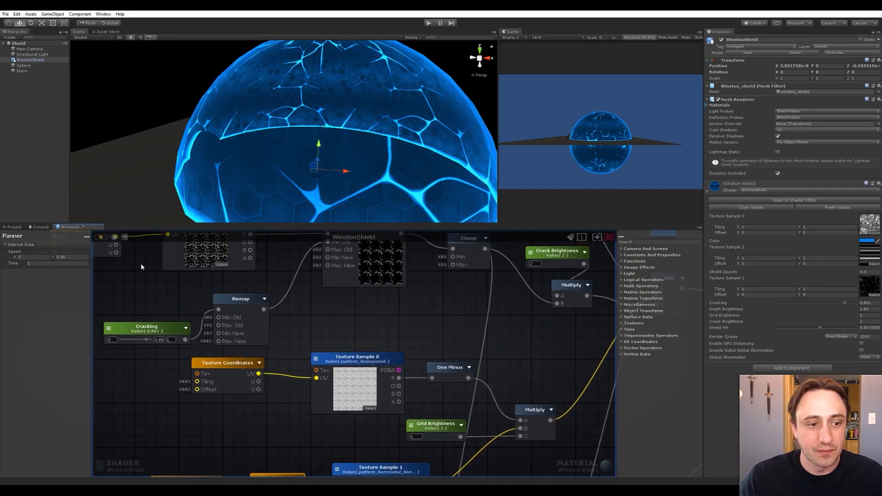
pyautogui.moveTo(371, 328); pyautogui.dragTo(383, 387, button='middle')
pyautogui.scroll(-4, 323, 391)
pyautogui.moveTo(197, 387); pyautogui.dragTo(184, 368)
pyautogui.moveTo(258, 366); pyautogui.dragTo(204, 355)
pyautogui.moveTo(359, 385)
pyautogui.mouseDown(button='middle')
pyautogui.moveTo(348, 383)
pyautogui.moveTo(367, 376)
pyautogui.mouseUp(button='middle')
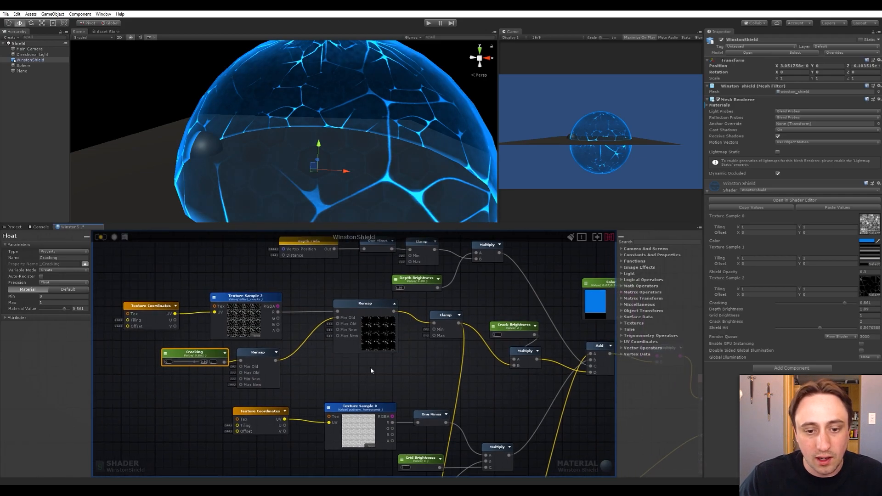
pyautogui.scroll(2, 241, 315)
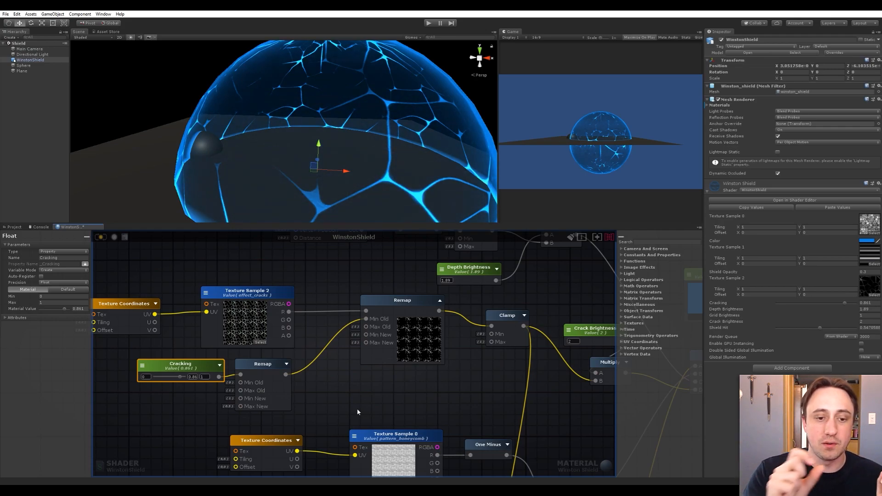
# Lower the Cracking value to about 0.743 and shift its Remap node closer to the crack texture's Remap.
pyautogui.moveTo(180, 377)
pyautogui.mouseDown()
pyautogui.moveTo(157, 379)
pyautogui.moveTo(177, 384)
pyautogui.mouseUp()
pyautogui.moveTo(425, 409); pyautogui.dragTo(443, 405, button='right')
pyautogui.click(284, 367)
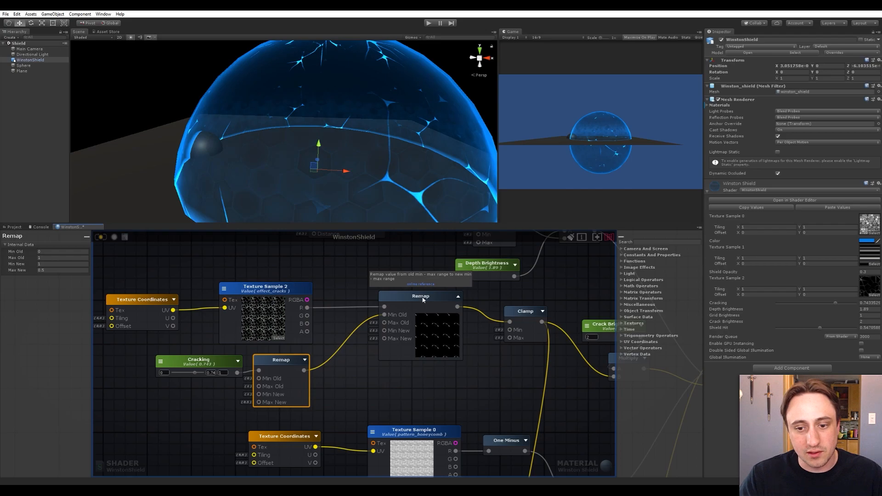
pyautogui.moveTo(285, 365); pyautogui.dragTo(302, 360)
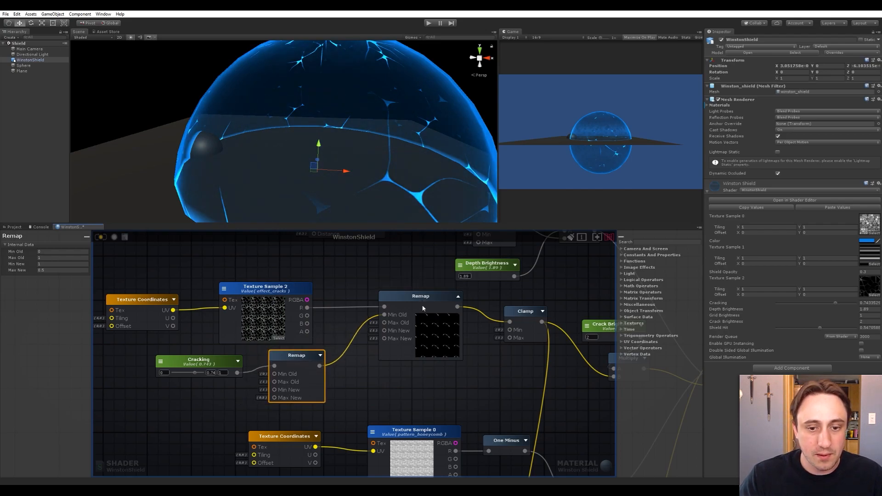
# Inspect the crack texture's Remap and Clamp settings, and nudge the Crack Brightness node slightly toward the Clamp.
pyautogui.click(423, 324)
pyautogui.scroll(-4, 346, 312)
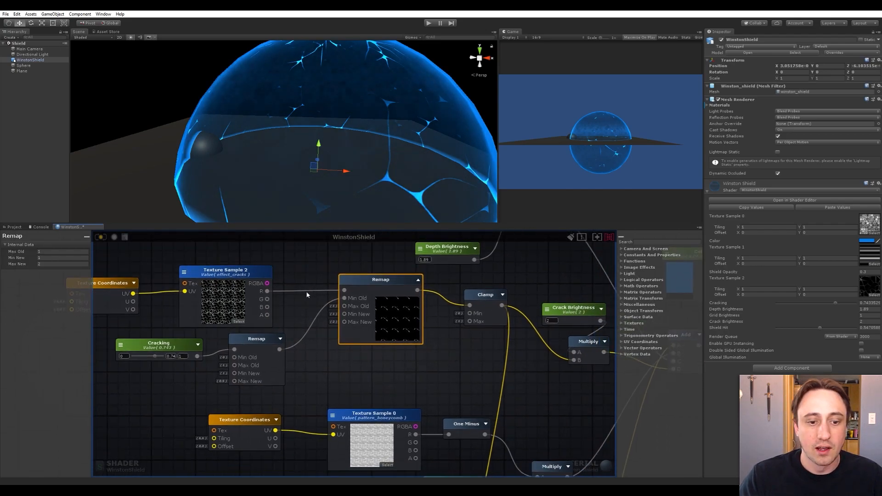
pyautogui.click(425, 331)
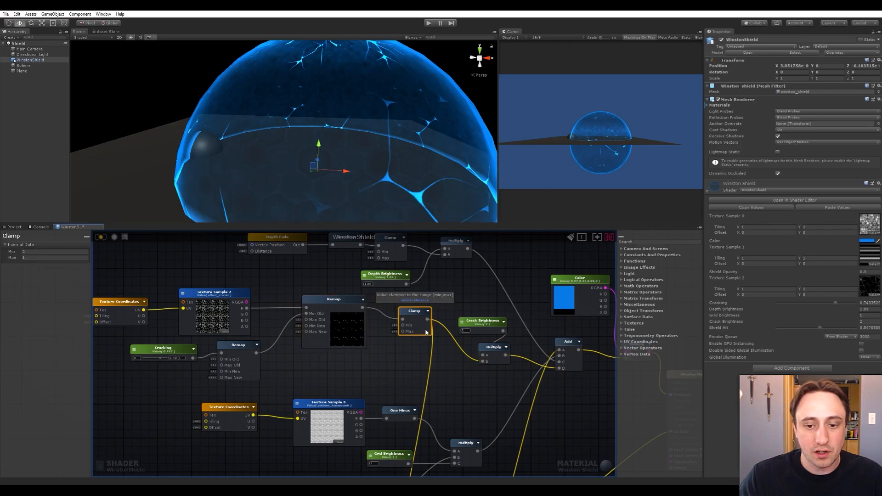
pyautogui.moveTo(489, 327)
pyautogui.mouseDown()
pyautogui.moveTo(454, 324)
pyautogui.moveTo(480, 322)
pyautogui.mouseUp()
pyautogui.moveTo(363, 391); pyautogui.dragTo(398, 395, button='middle')
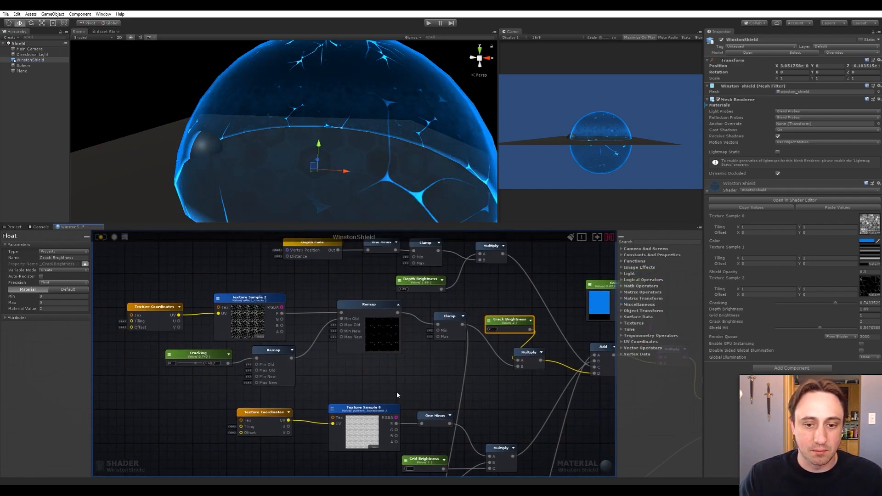
# Compare the range settings of the two Remap nodes in the crack branch.
pyautogui.click(275, 352)
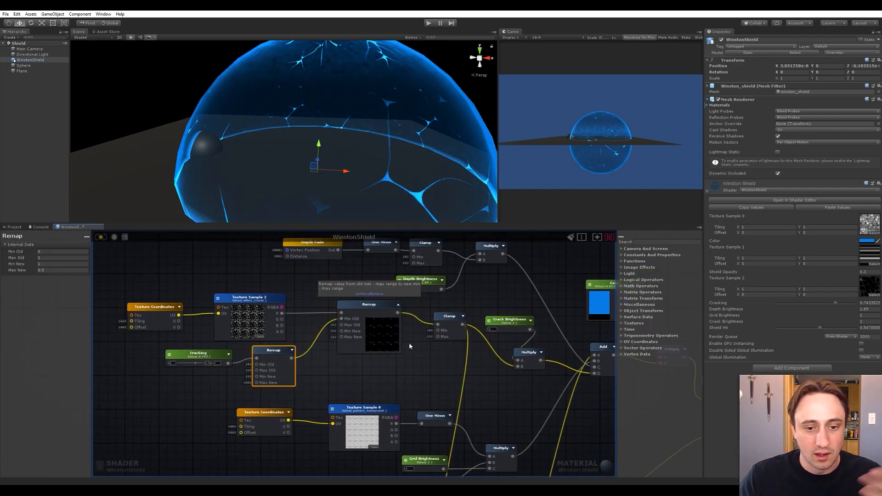
pyautogui.click(374, 309)
pyautogui.click(277, 358)
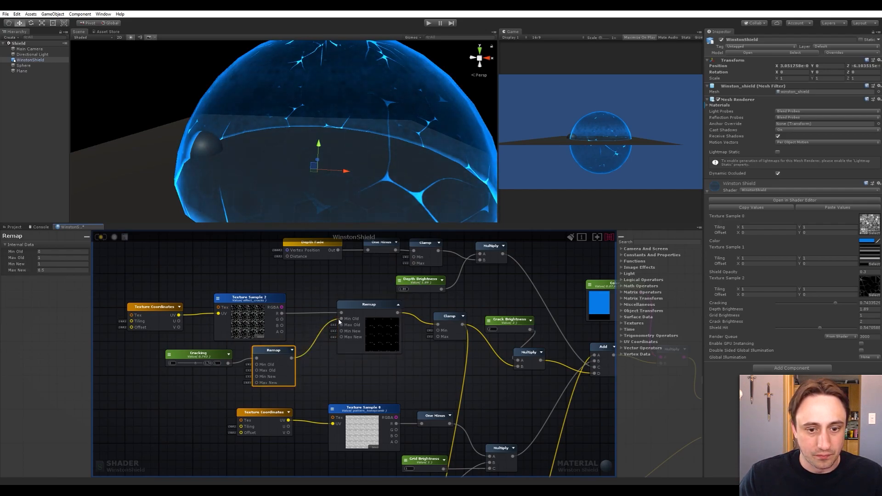
pyautogui.click(364, 310)
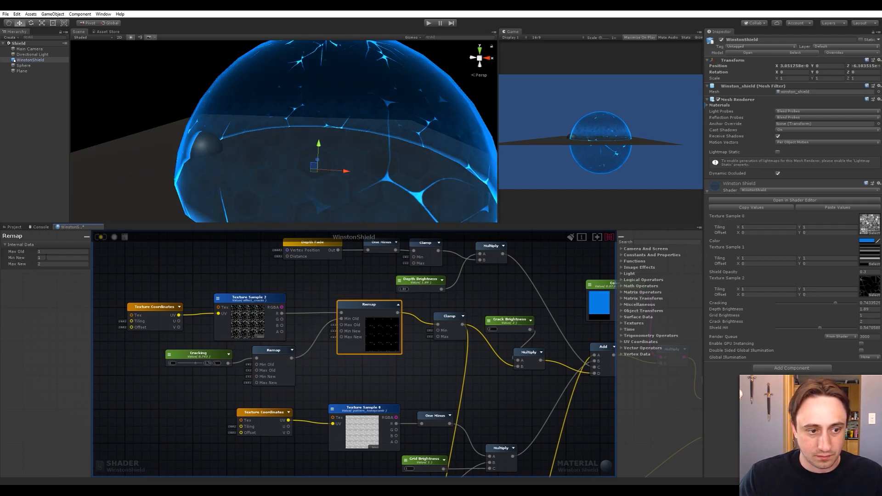
pyautogui.click(262, 358)
# Tidy the depth branch by moving One Minus and Clamp closer to Depth Fade and Depth Brightness closer to its Multiply.
pyautogui.moveTo(353, 385); pyautogui.dragTo(298, 276, button='middle')
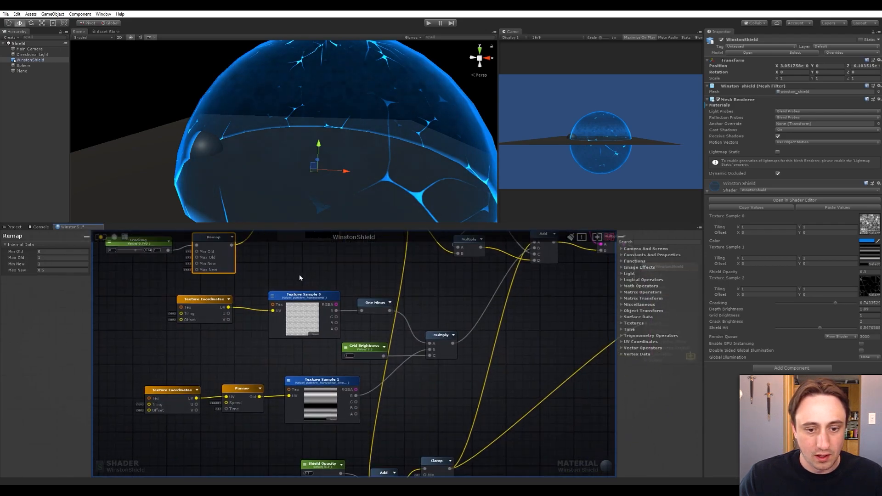
pyautogui.moveTo(440, 417); pyautogui.dragTo(461, 300, button='middle')
pyautogui.moveTo(419, 271); pyautogui.dragTo(432, 459, button='middle')
pyautogui.moveTo(361, 361); pyautogui.dragTo(383, 468, button='middle')
pyautogui.moveTo(338, 351); pyautogui.dragTo(258, 350, button='middle')
pyautogui.scroll(1, 309, 353)
pyautogui.click(214, 315)
pyautogui.moveTo(214, 316); pyautogui.dragTo(210, 322, button='middle')
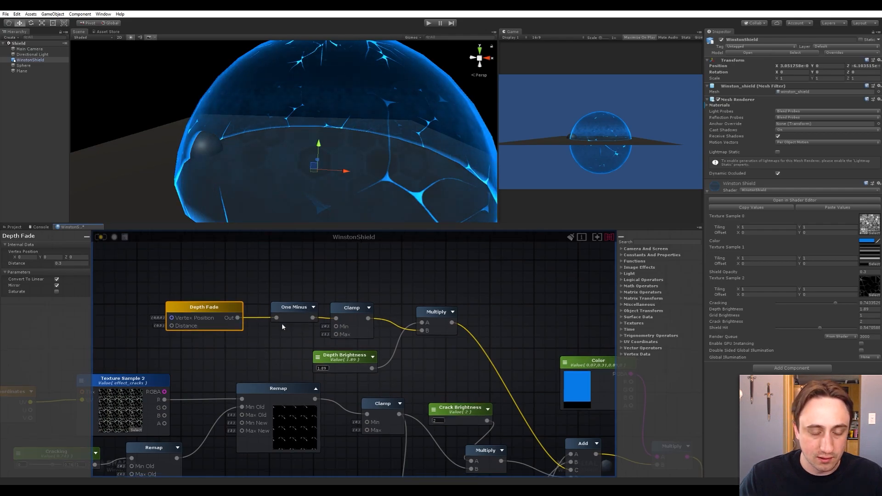
pyautogui.moveTo(274, 310); pyautogui.dragTo(257, 310)
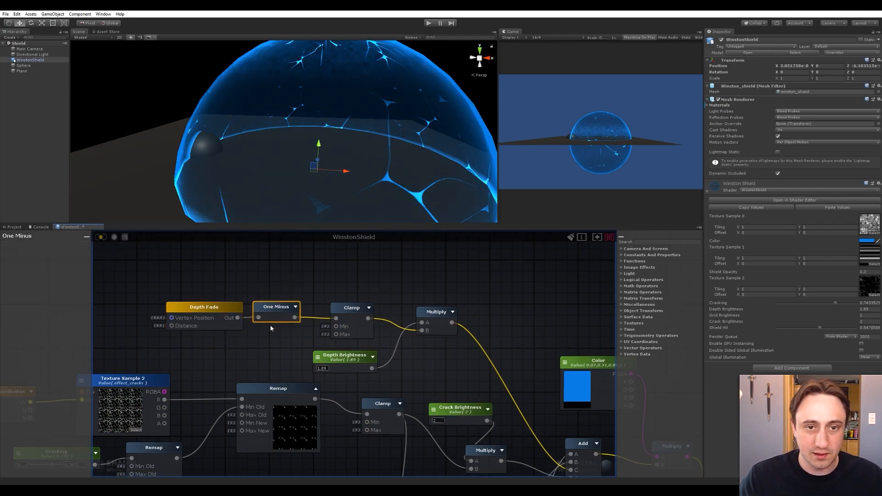
pyautogui.moveTo(353, 327); pyautogui.dragTo(335, 327)
pyautogui.moveTo(402, 357); pyautogui.dragTo(355, 330, button='middle')
pyautogui.moveTo(306, 329); pyautogui.dragTo(328, 327)
pyautogui.moveTo(412, 341); pyautogui.dragTo(274, 305, button='middle')
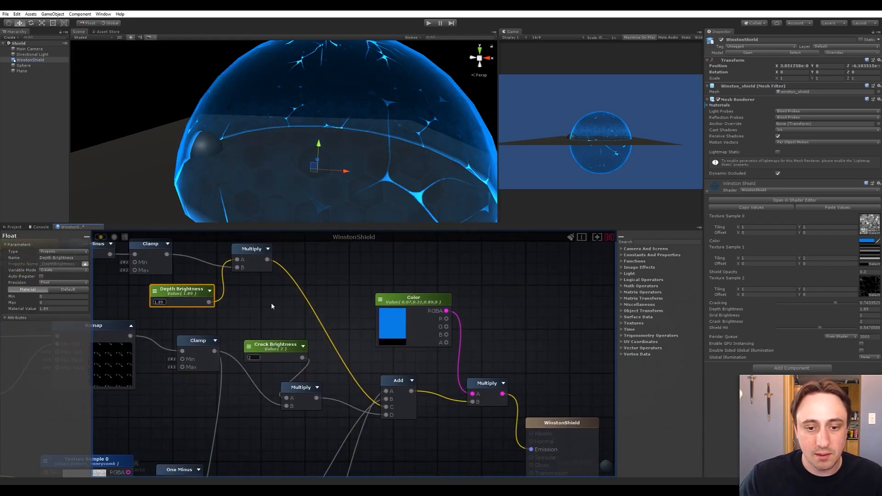
# Nudge the Add node before the color Multiply and review its connection to the output node's Emission.
pyautogui.scroll(-1, 274, 305)
pyautogui.moveTo(342, 351); pyautogui.dragTo(332, 328, button='middle')
pyautogui.moveTo(354, 357); pyautogui.dragTo(359, 362)
pyautogui.moveTo(414, 330); pyautogui.dragTo(431, 291, button='middle')
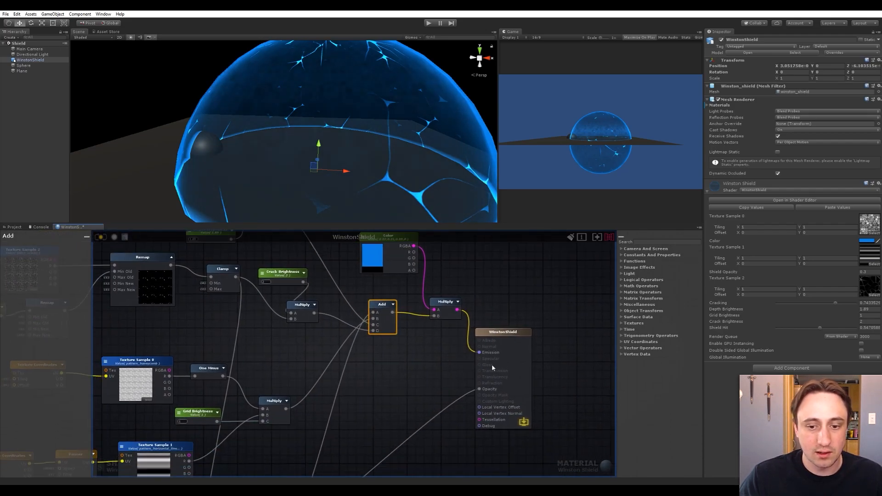
pyautogui.scroll(-1, 448, 365)
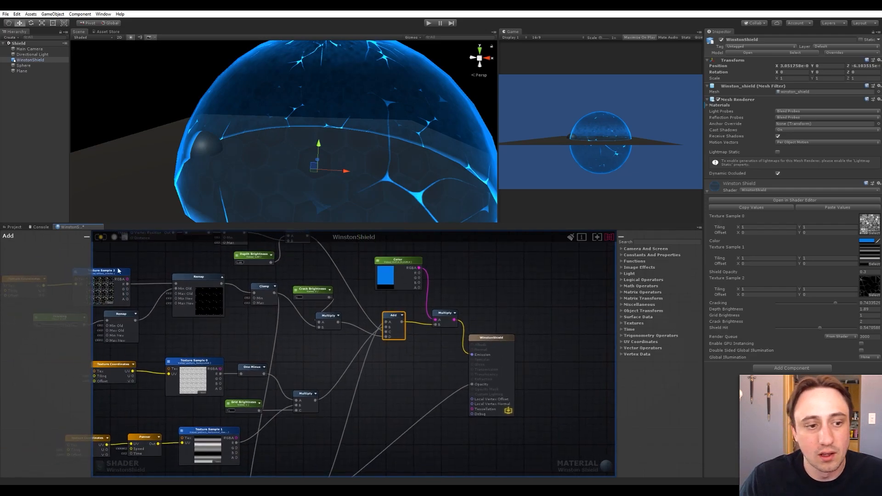
pyautogui.moveTo(411, 363); pyautogui.dragTo(413, 388, button='middle')
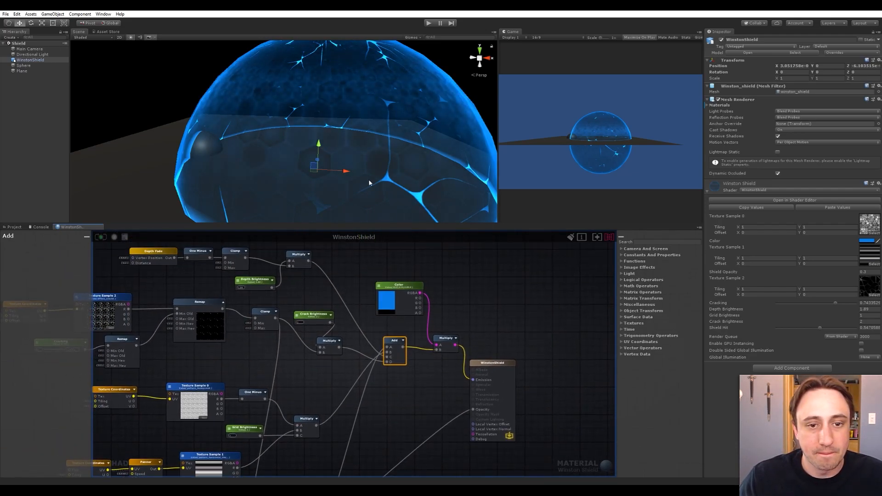
# Rename the effect_cracks texture sample to Crack Texture.
pyautogui.scroll(-4, 367, 176)
pyautogui.keyDown('alt'); pyautogui.moveTo(269, 166); pyautogui.dragTo(291, 160); pyautogui.keyUp('alt')
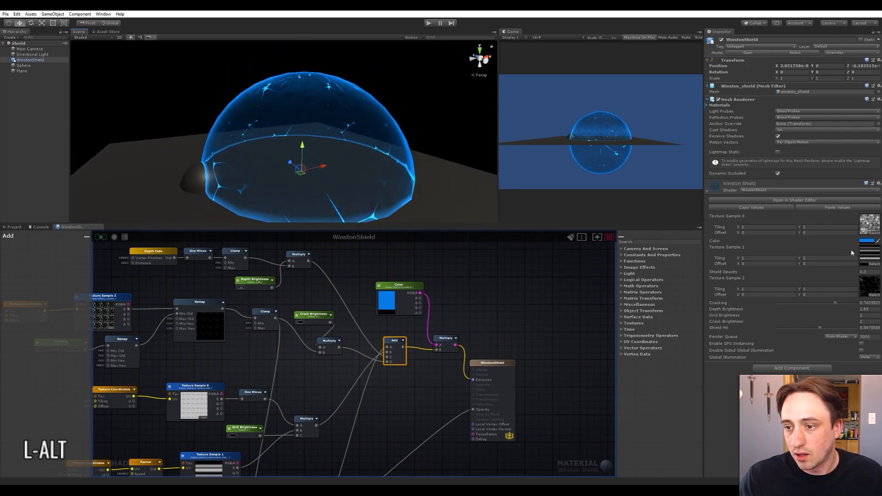
pyautogui.moveTo(513, 316); pyautogui.dragTo(579, 289, button='middle')
pyautogui.scroll(2, 453, 345)
pyautogui.moveTo(236, 313); pyautogui.dragTo(456, 375, button='middle')
pyautogui.scroll(2, 410, 366)
pyautogui.click(314, 301)
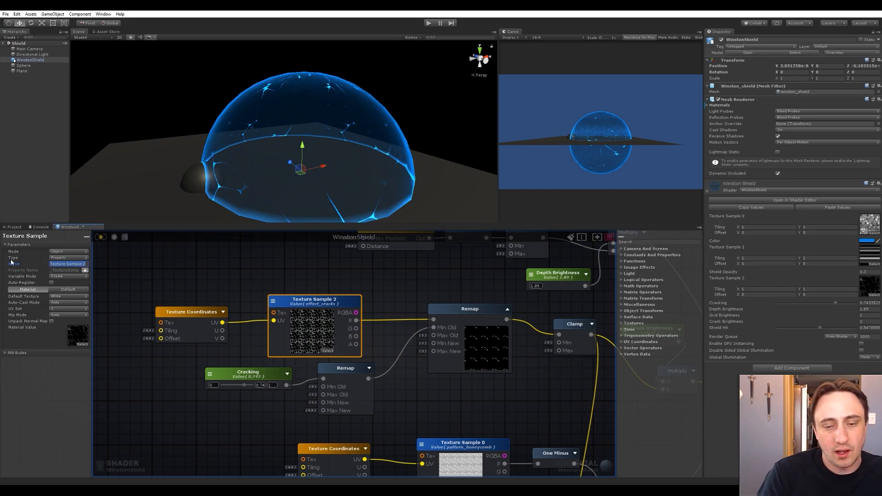
pyautogui.write('Crack Texture')
pyautogui.press('Return')
# Rename the pattern_honeycomb texture sample to Grid Texture.
pyautogui.moveTo(273, 427); pyautogui.dragTo(235, 348, button='middle')
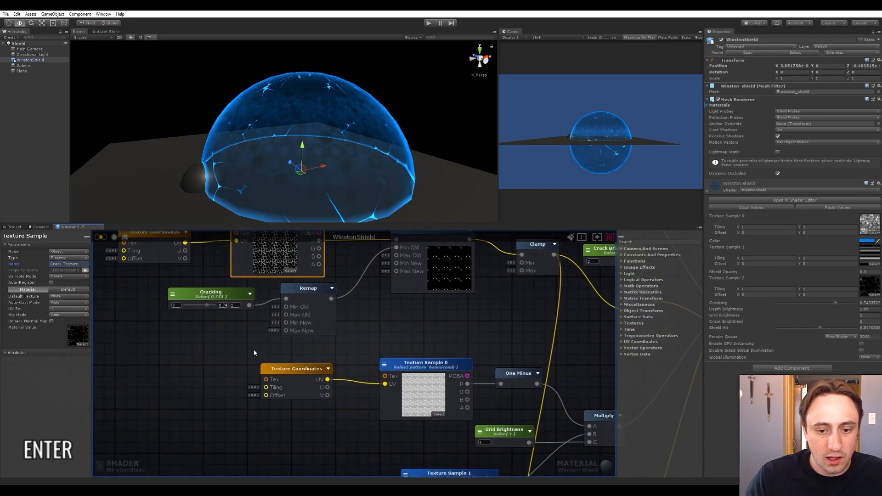
pyautogui.click(435, 367)
pyautogui.click(70, 265)
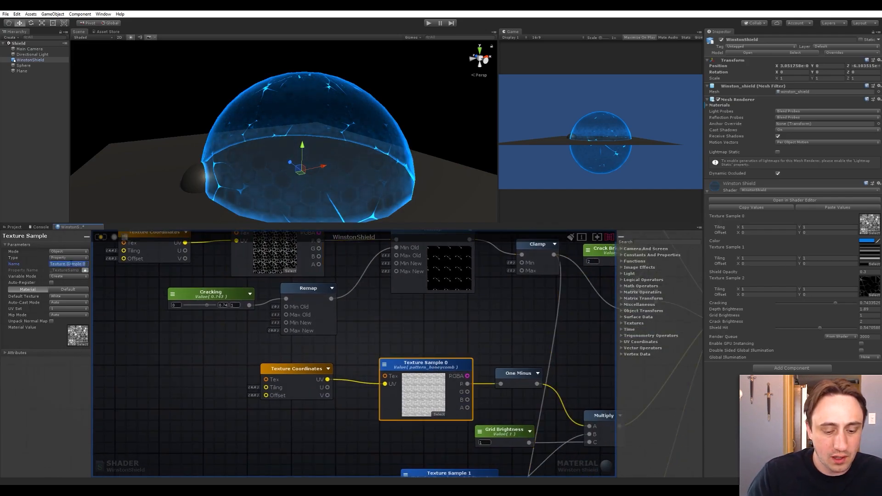
pyautogui.write('Grid Texture')
pyautogui.moveTo(242, 406); pyautogui.dragTo(202, 302, button='middle')
pyautogui.click(285, 352)
# Rename the horizontal-lines texture sample to Scan Texture and update the shader.
pyautogui.click(393, 370)
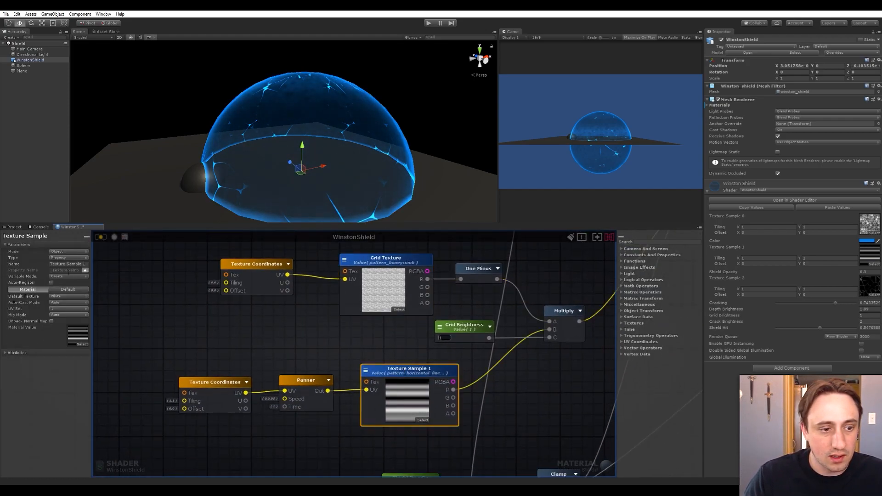
pyautogui.click(74, 265)
pyautogui.write('Scan Texture')
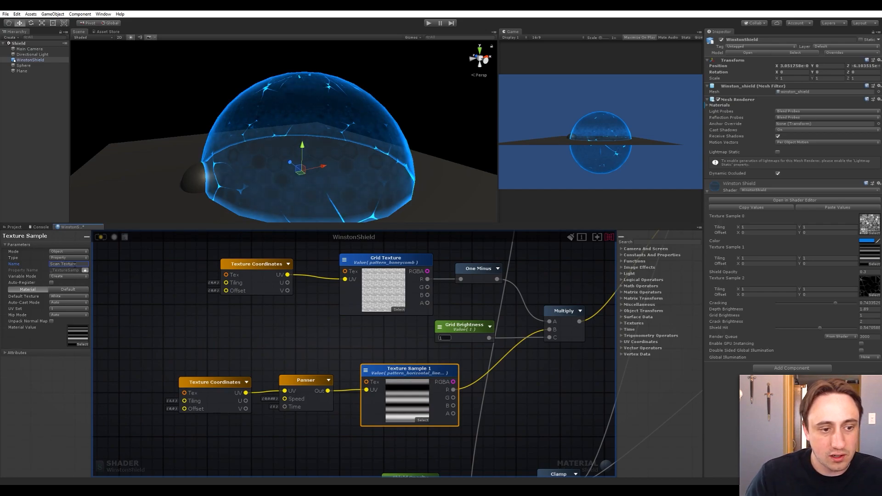
pyautogui.click(242, 333)
pyautogui.moveTo(333, 372); pyautogui.dragTo(298, 294, button='middle')
pyautogui.scroll(-4, 300, 316)
pyautogui.moveTo(301, 344); pyautogui.dragTo(291, 460, button='middle')
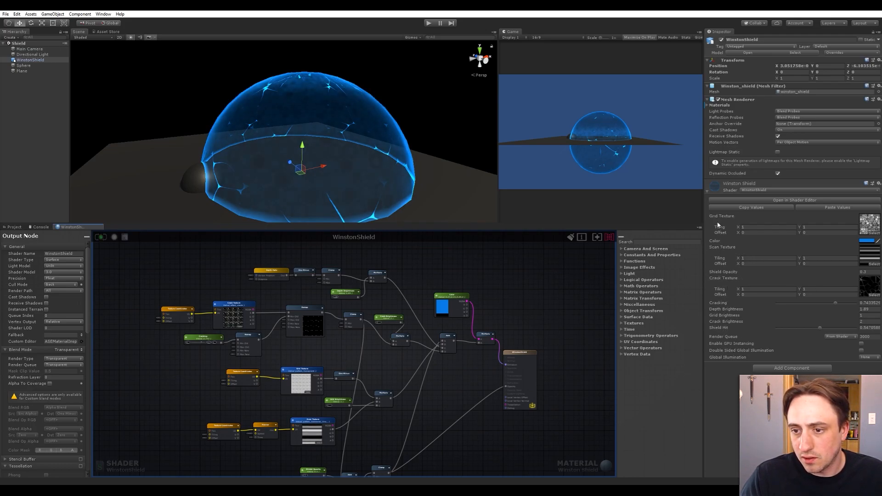
# Reorder the output node's material properties so Color comes first and Shield Opacity sits directly below Crack Texture.
pyautogui.scroll(-1, 96, 350)
pyautogui.scroll(-10, 56, 359)
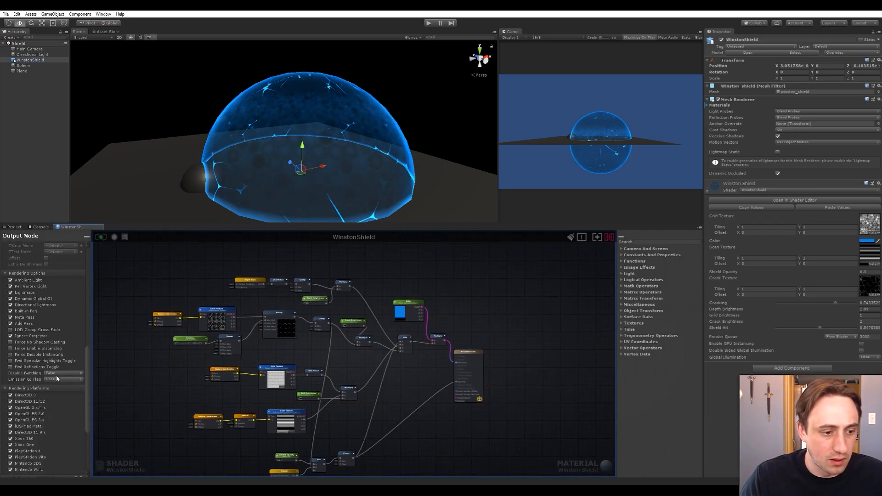
pyautogui.moveTo(11, 415); pyautogui.dragTo(14, 409)
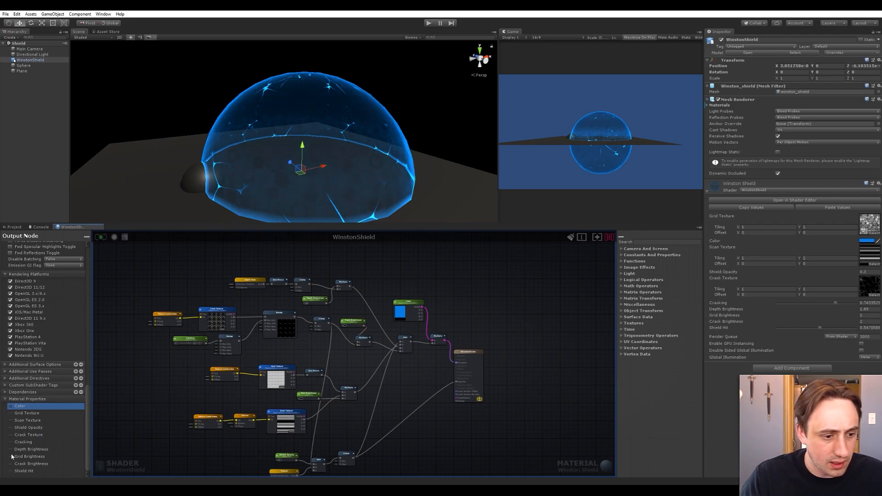
pyautogui.moveTo(12, 429); pyautogui.dragTo(11, 436)
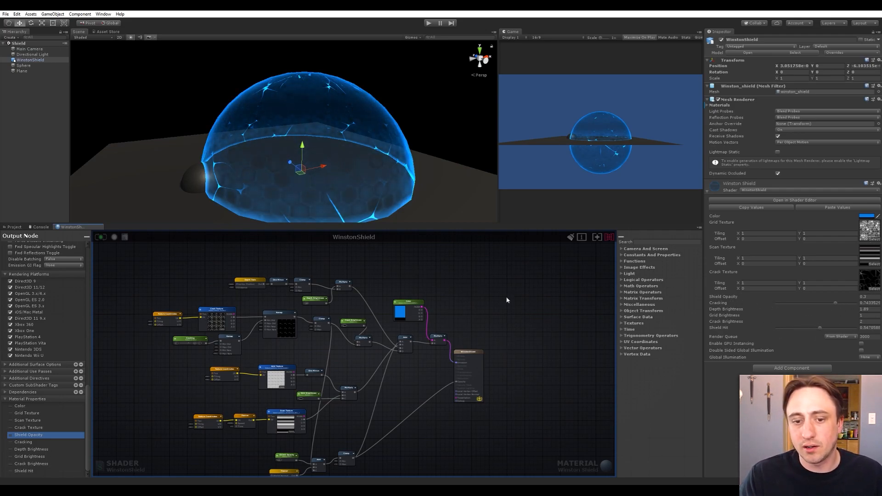
pyautogui.scroll(4, 504, 311)
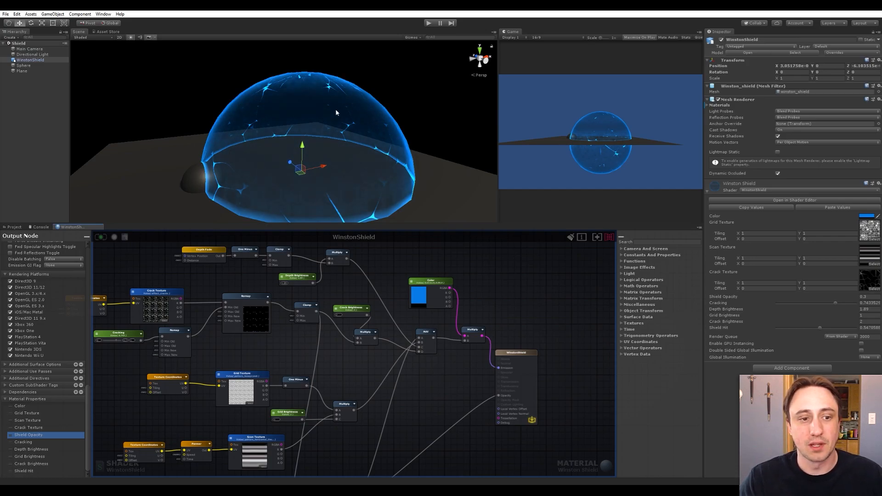
pyautogui.moveTo(400, 103); pyautogui.dragTo(371, 107, button='middle')
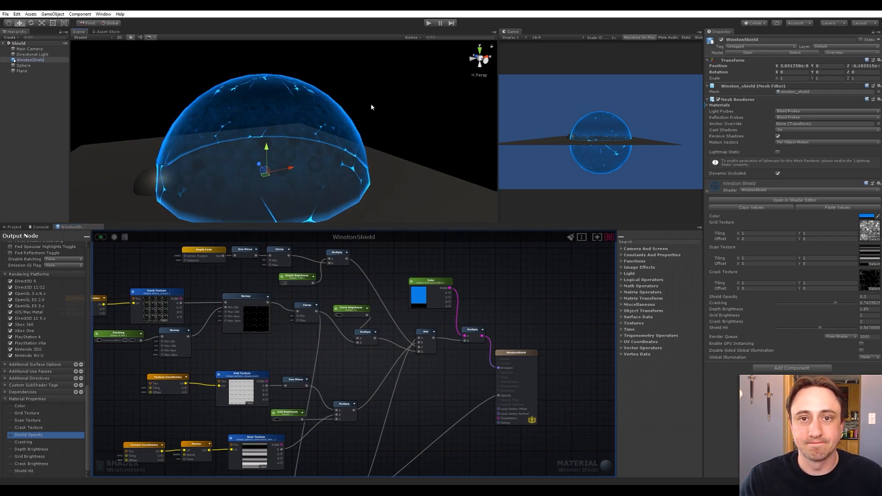